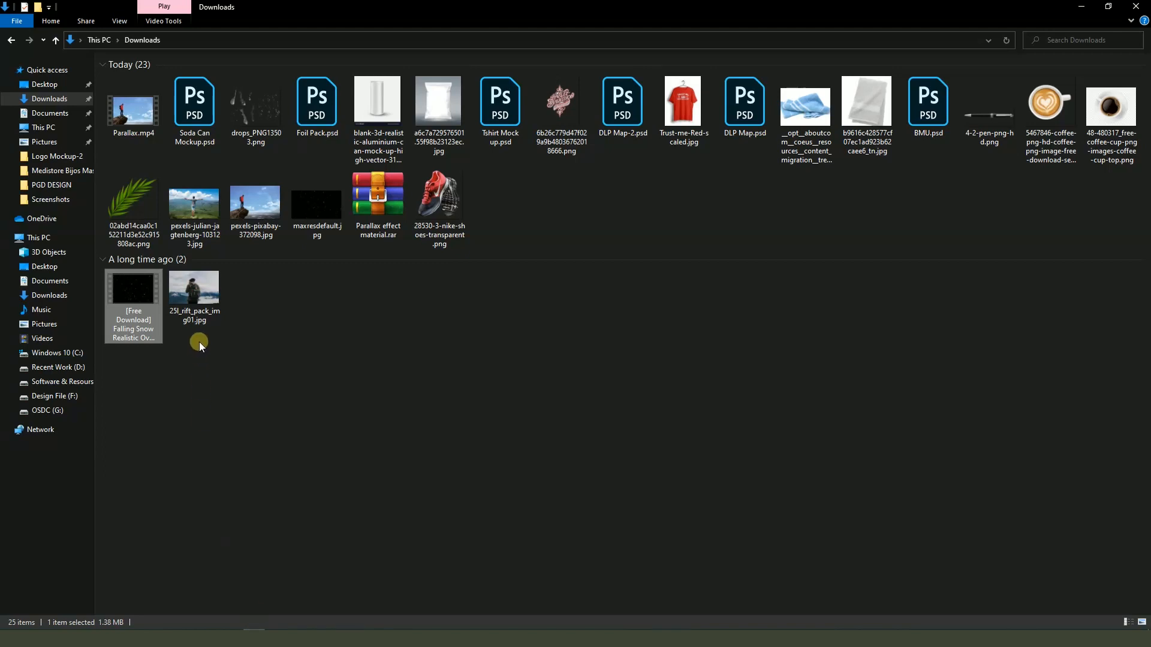
- Preview the finished parallax video and the source photo, then open pexels-pixabay-372098.jpg in Photoshop
double_click(126, 118)
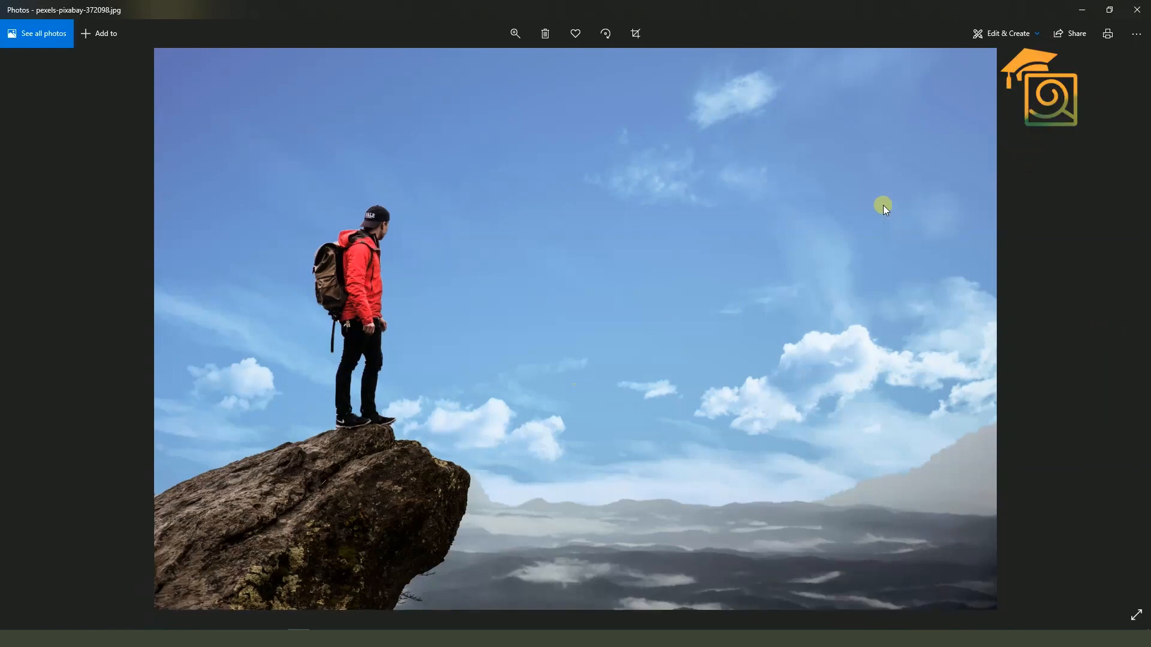
click(1137, 10)
drag(1069, 129, 521, 359)
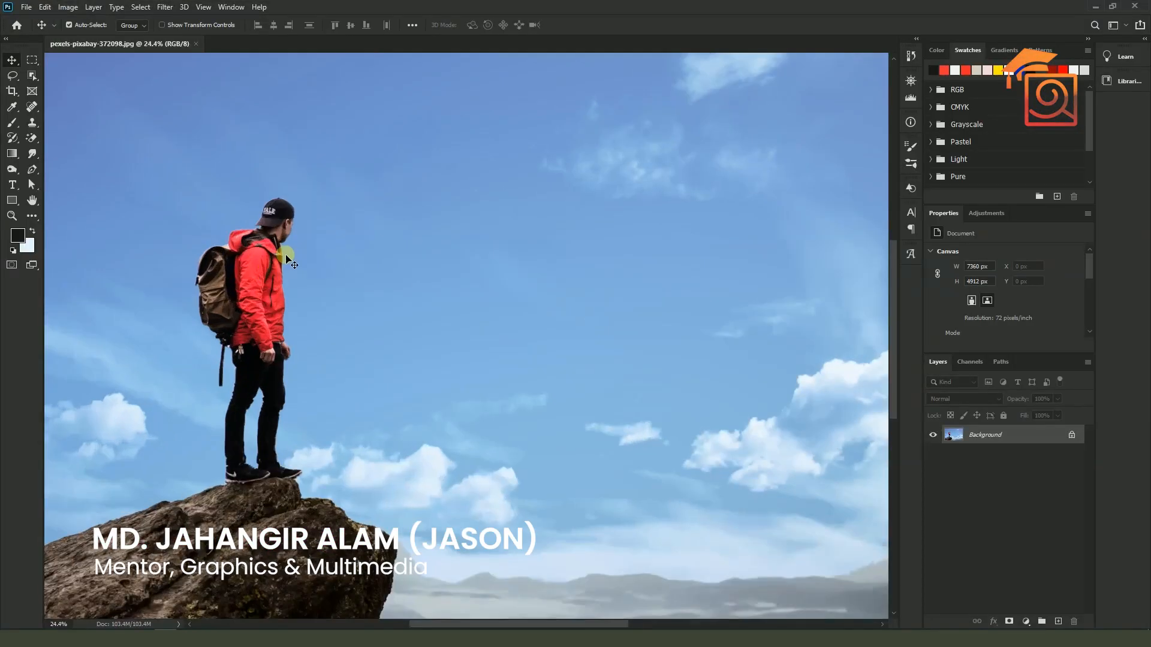
scroll(260, 174, up, 4)
scroll(285, 236, down, 4)
scroll(303, 270, up, 5)
scroll(299, 280, down, 3)
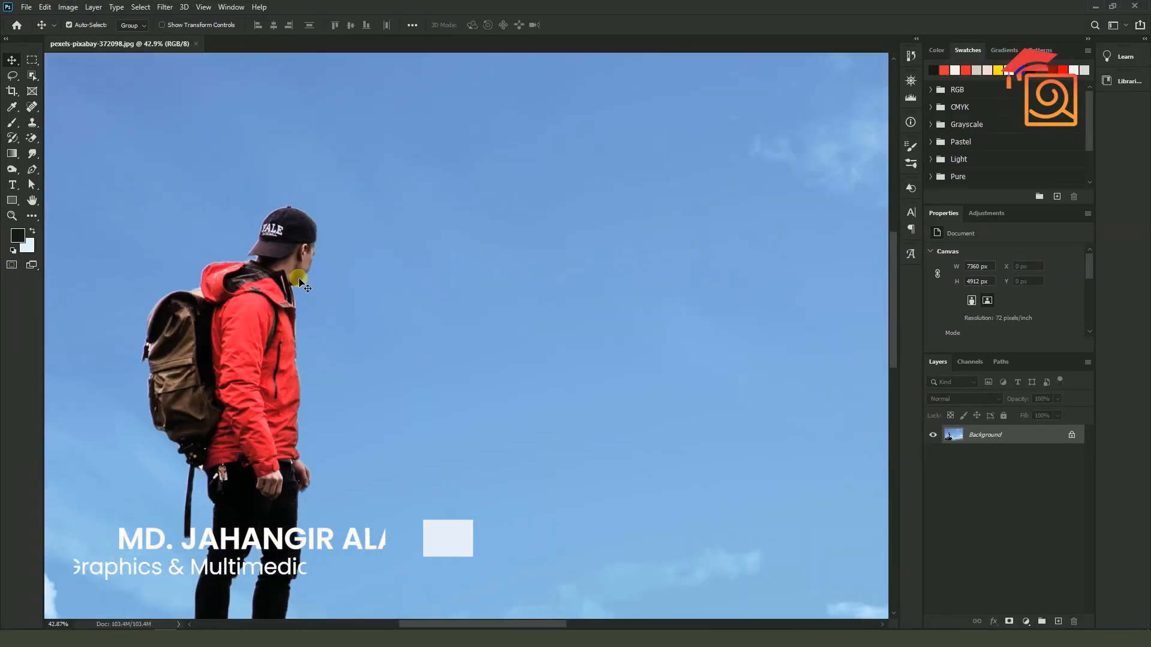
scroll(301, 282, down, 4)
scroll(329, 301, up, 2)
scroll(334, 302, down, 1)
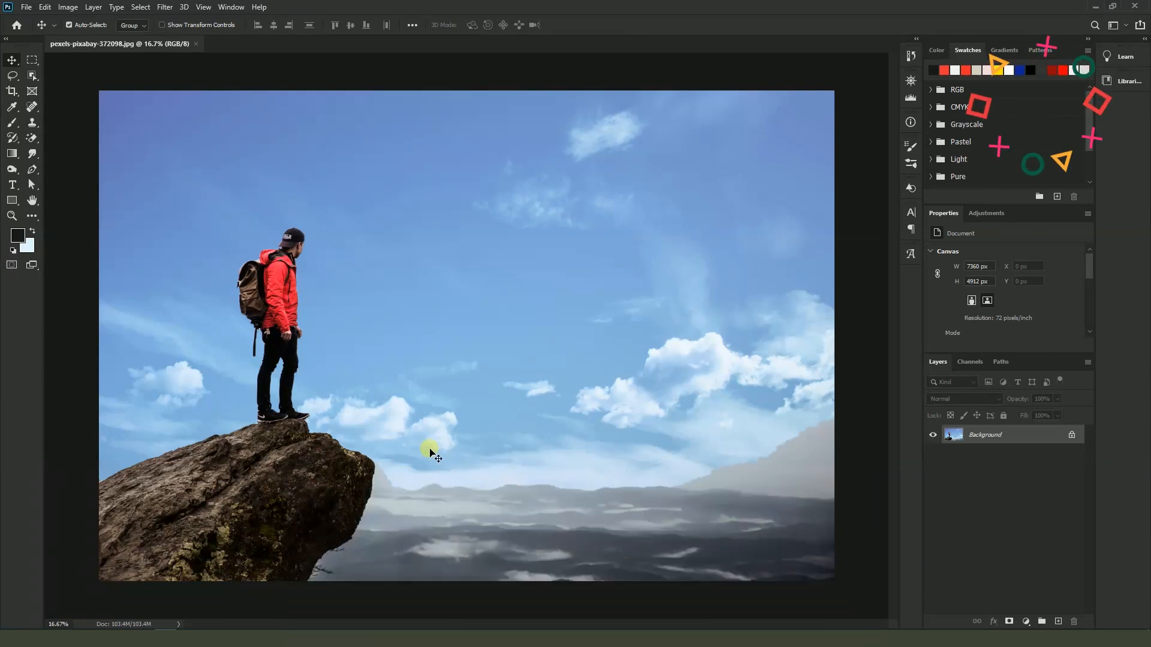
- Select the hiker with the Object Selection tool's Select Subject and copy him to a new layer
click(32, 75)
click(84, 76)
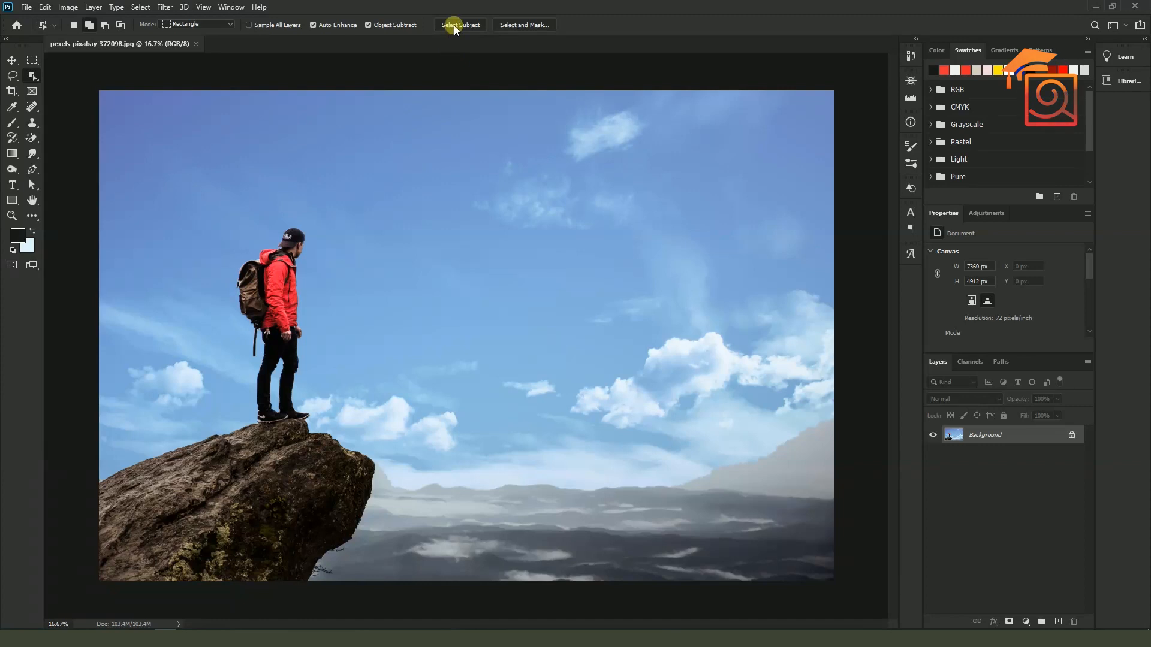
click(454, 25)
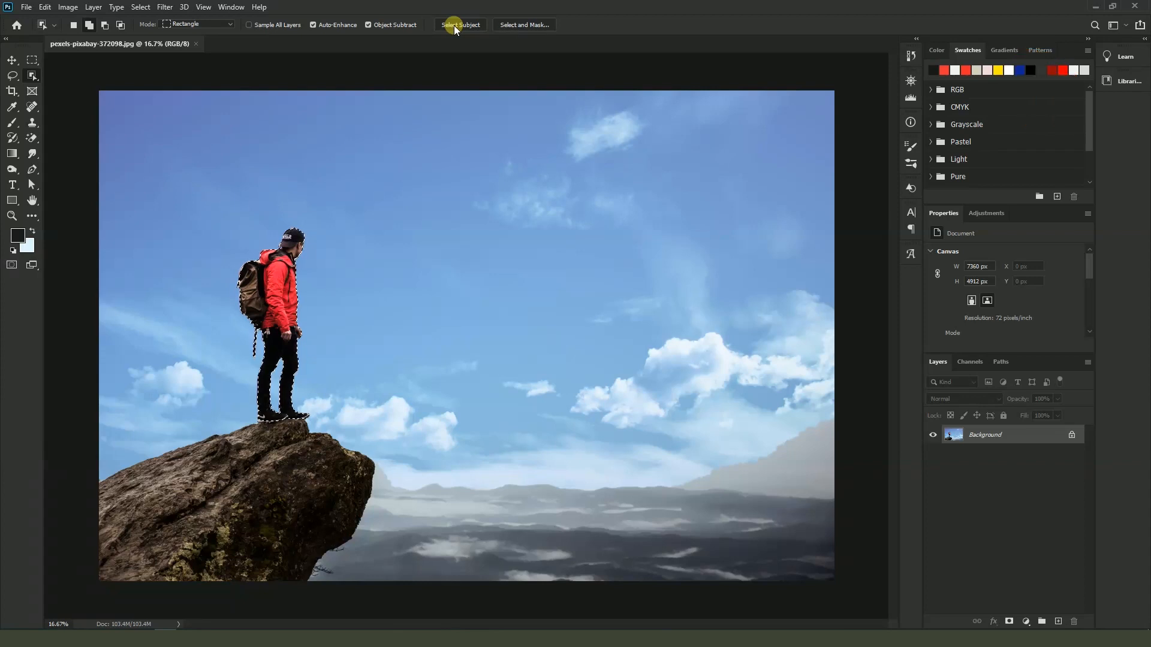
scroll(350, 366, up, 2)
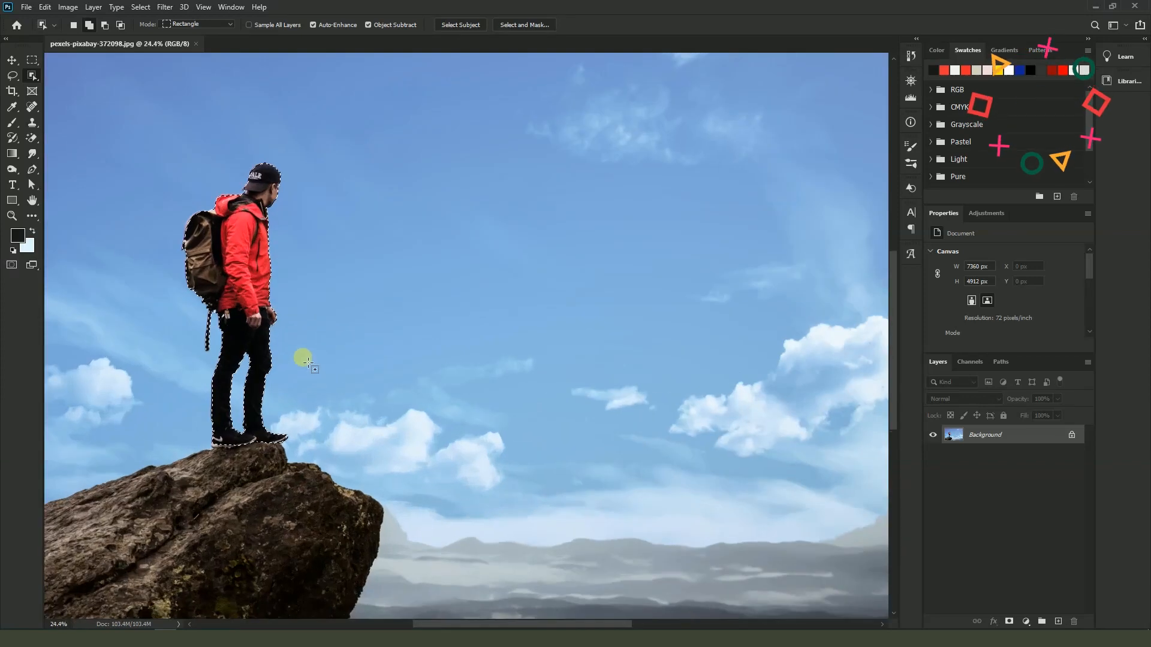
scroll(307, 363, down, 2)
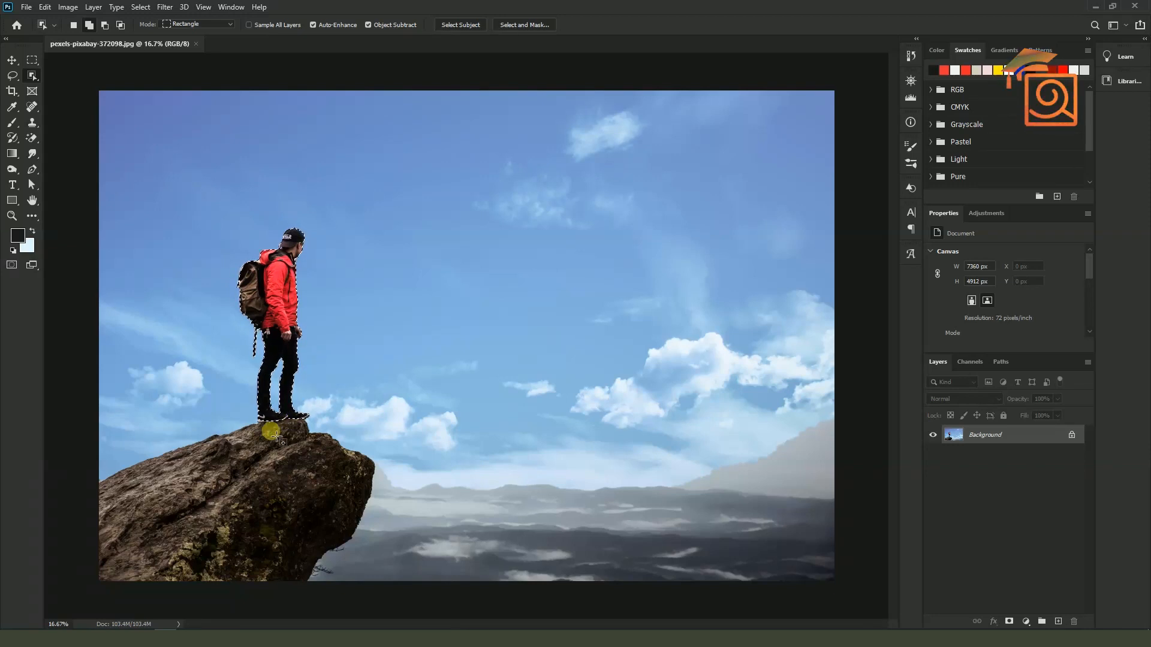
scroll(246, 477, up, 5)
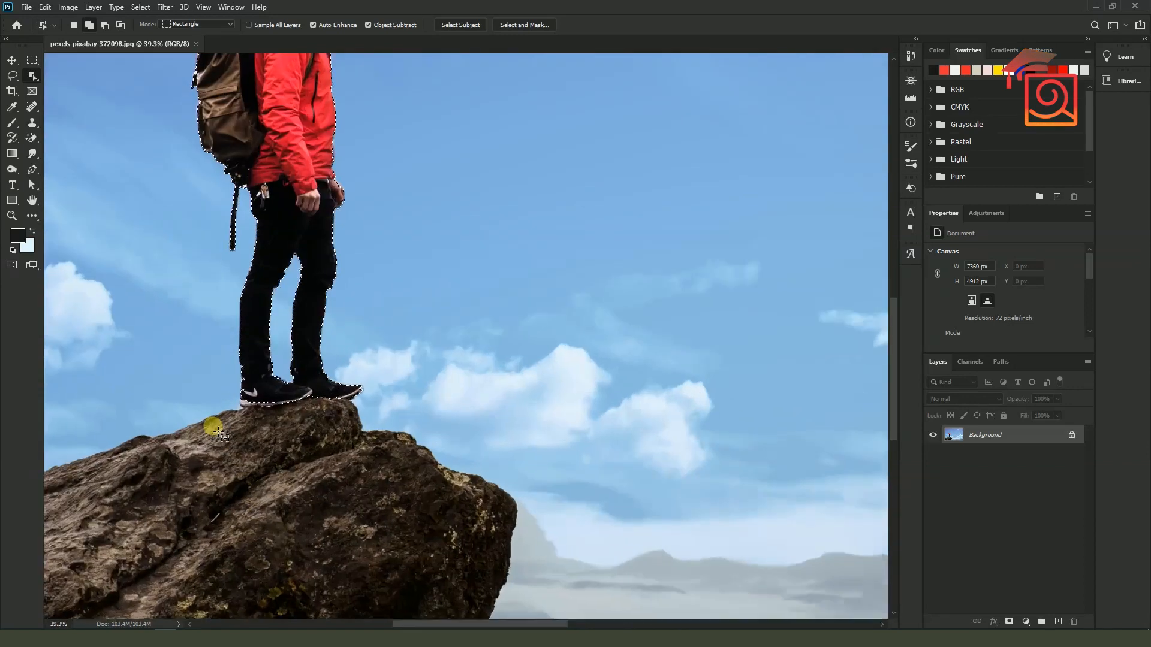
scroll(180, 425, down, 2)
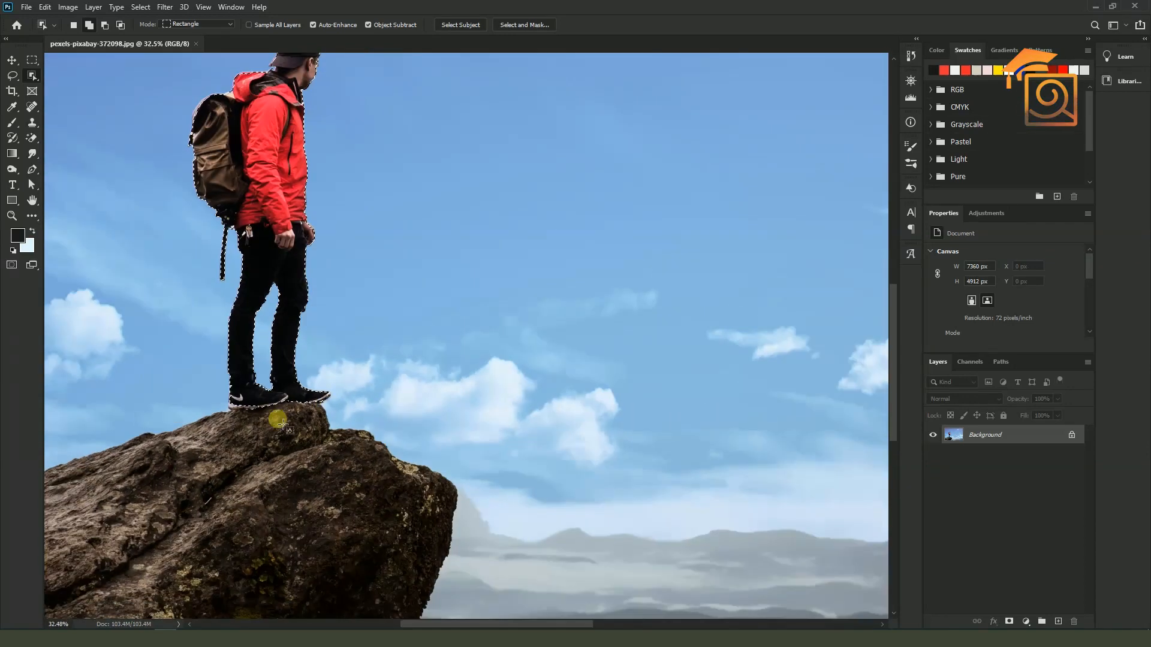
scroll(298, 392, down, 2)
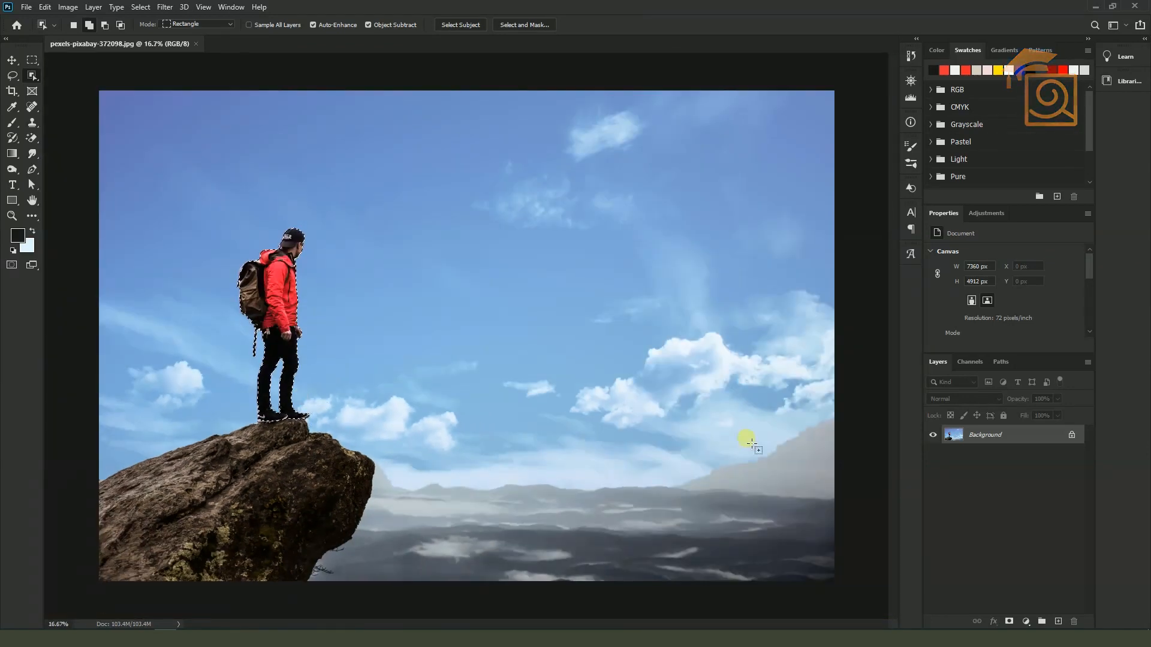
key(ctrl+j)
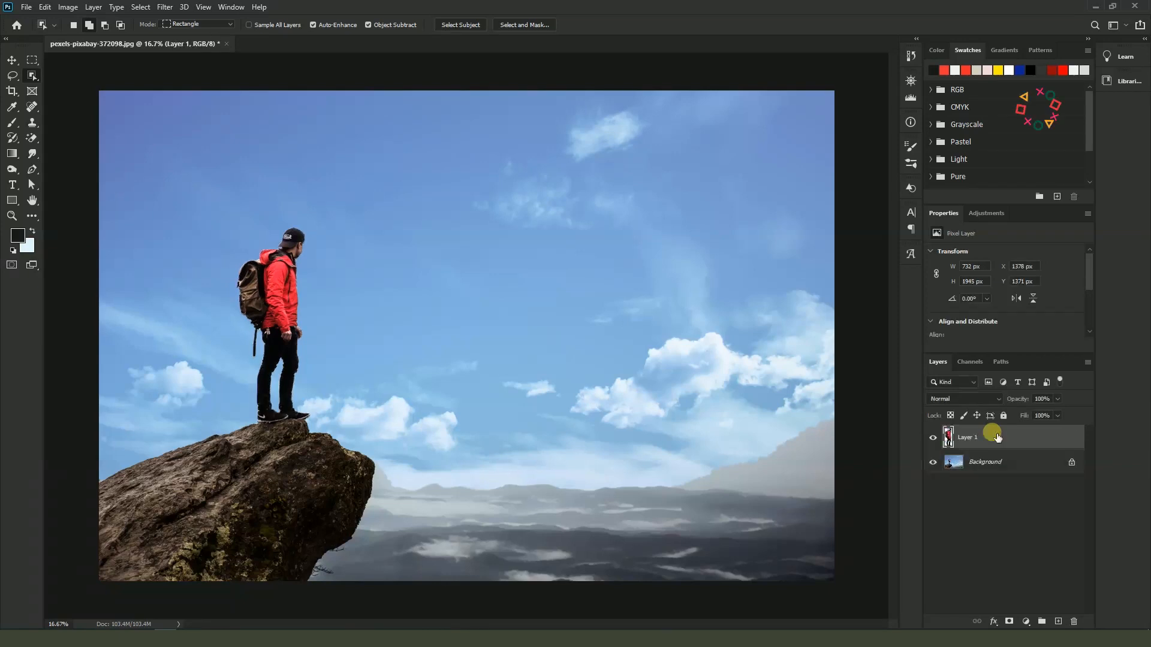
- With Layer 1 hidden, select the whole rock on the Background using the Quick Selection tool and copy it to a new layer
click(933, 437)
scroll(108, 470, up, 4)
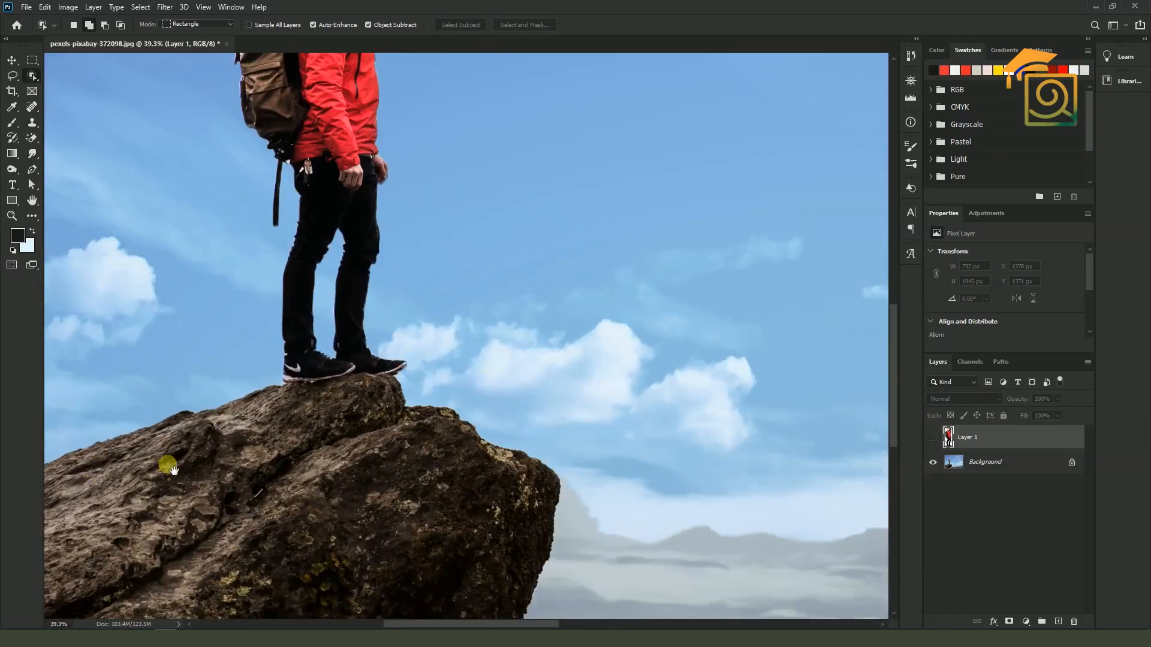
scroll(335, 271, down, 2)
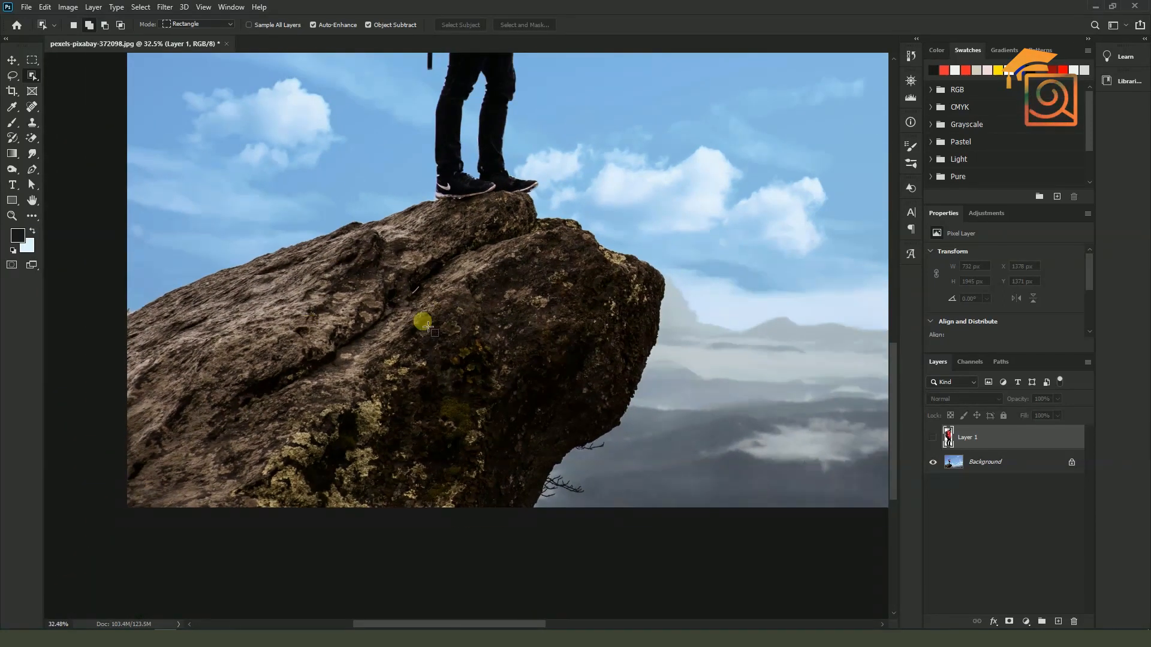
drag(440, 305, 411, 311)
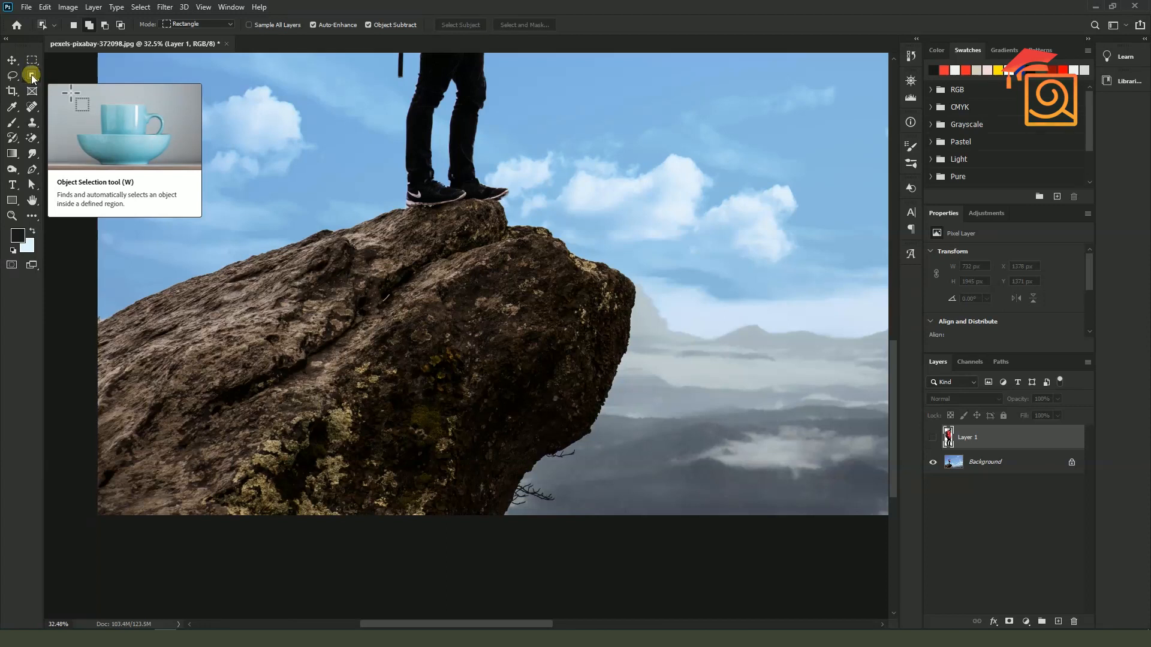
right_click(32, 78)
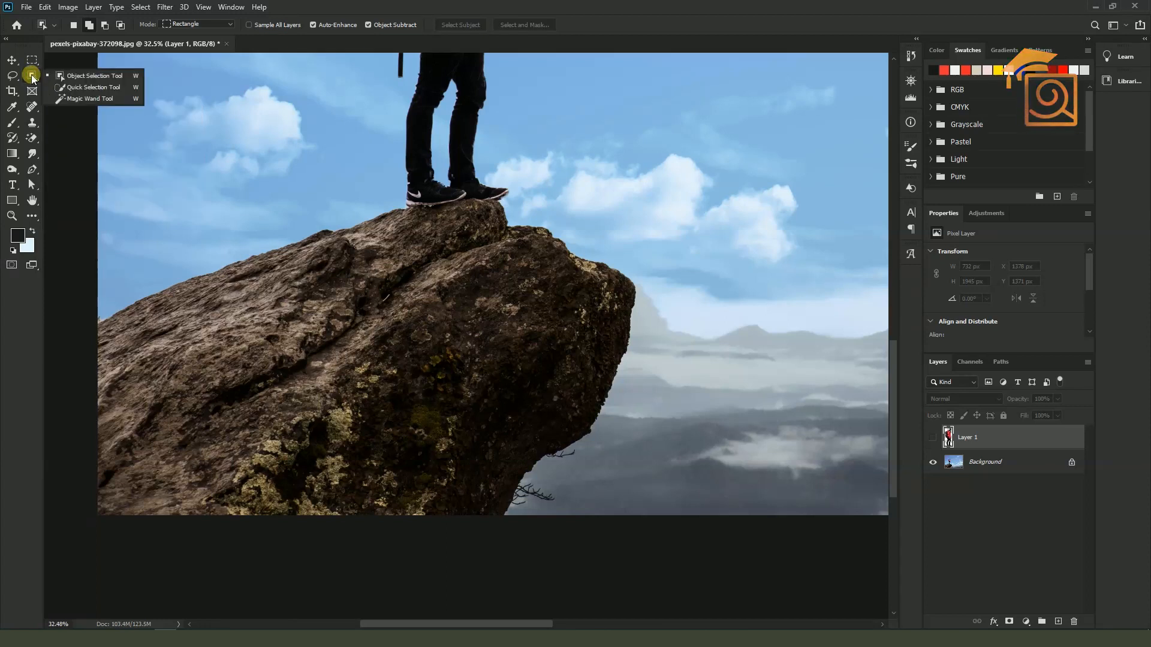
click(89, 88)
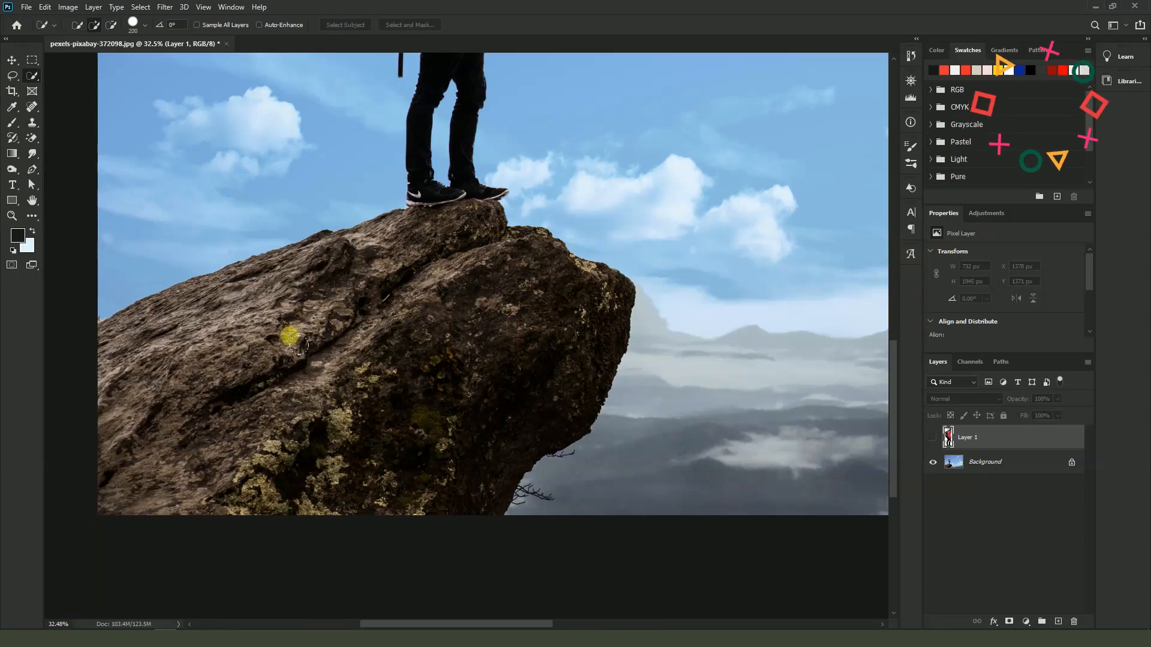
key(ctrl+d)
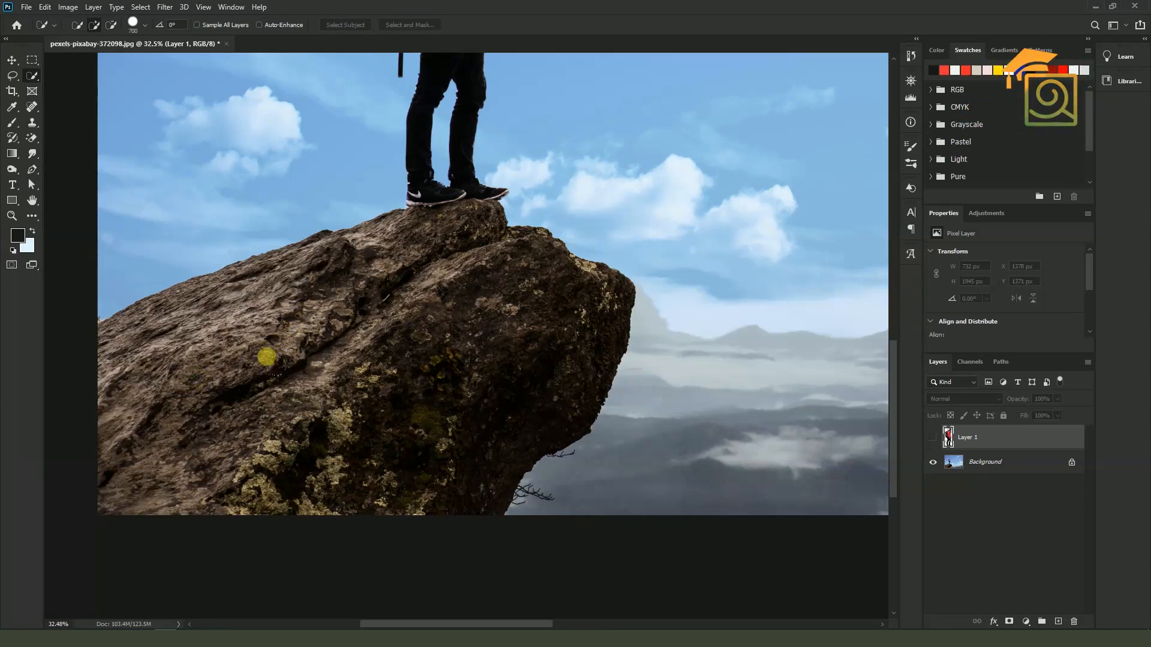
click(974, 462)
drag(236, 361, 315, 356)
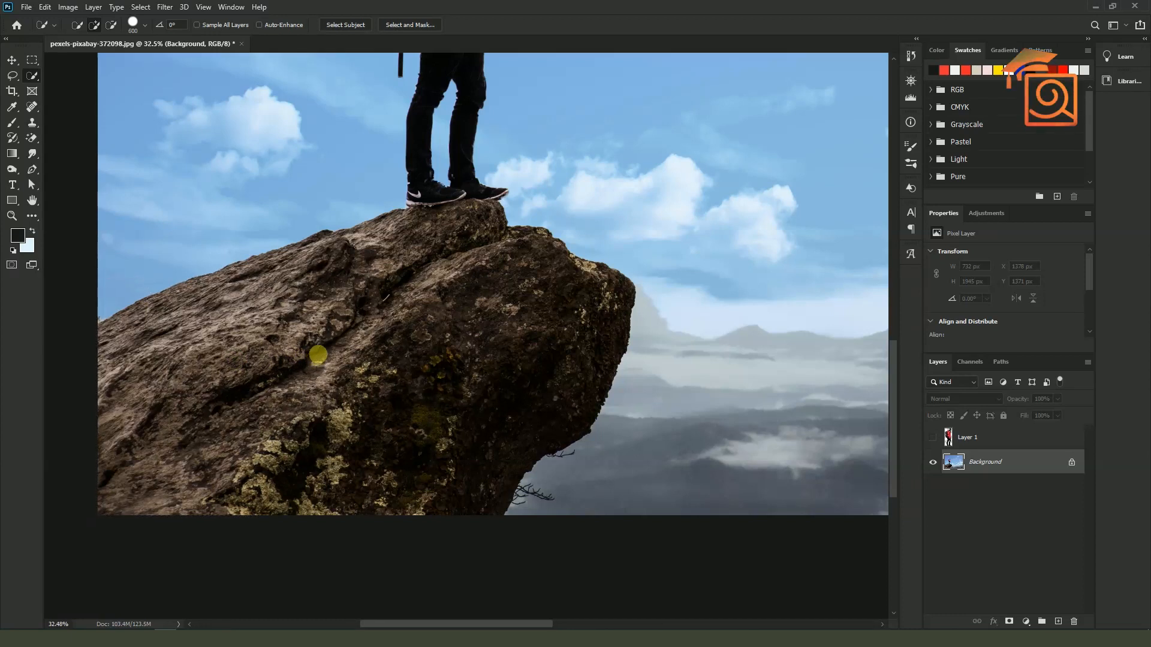
mouse_move(267, 376)
mouse_down()
mouse_move(300, 316)
mouse_move(386, 329)
mouse_move(419, 386)
mouse_move(411, 458)
mouse_move(473, 286)
mouse_move(479, 299)
mouse_up()
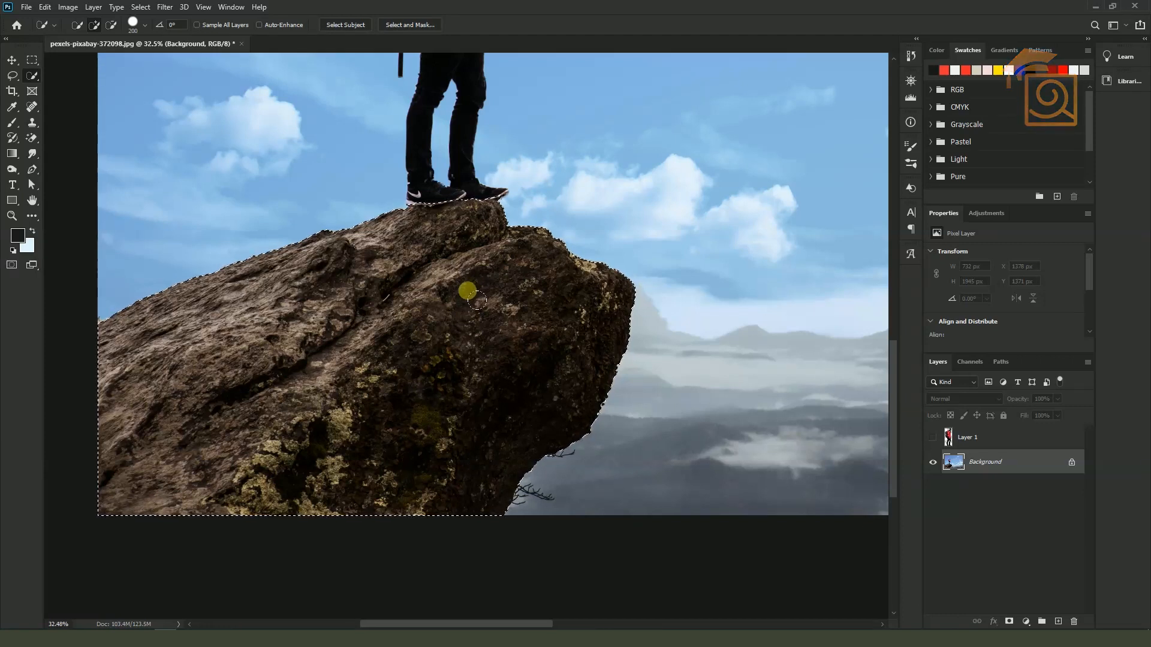
key(ctrl+j)
key(v)
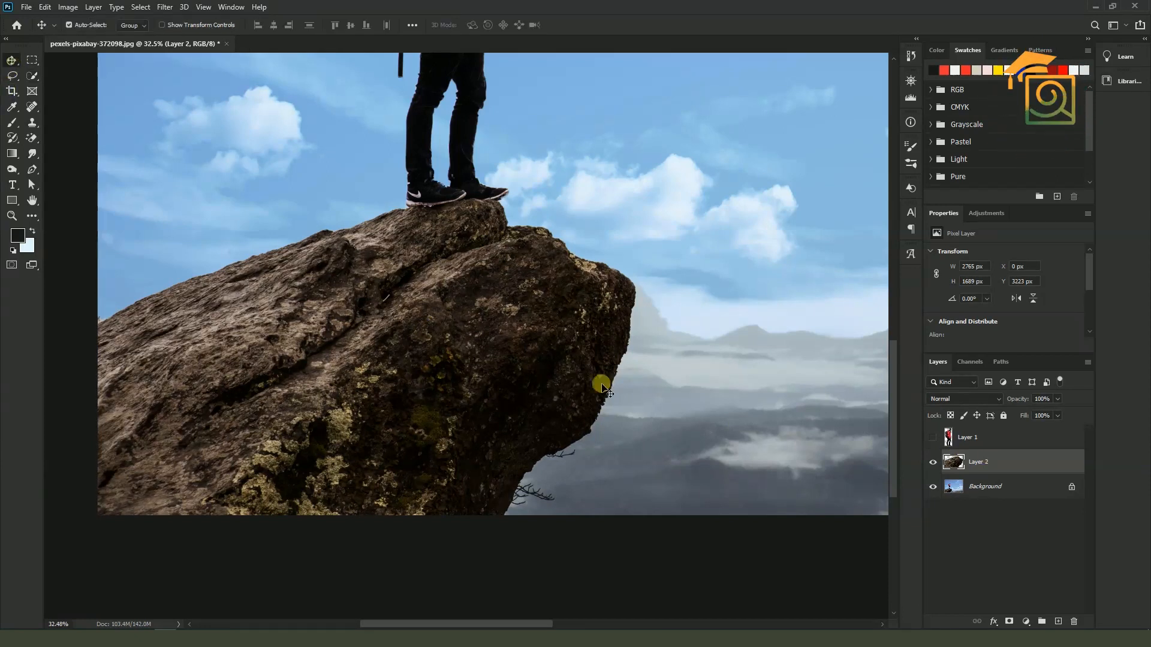
- Hide the Background layer and show Layer 1 to check the hiker and rock cutouts together
scroll(733, 496, down, 2)
click(932, 486)
click(932, 437)
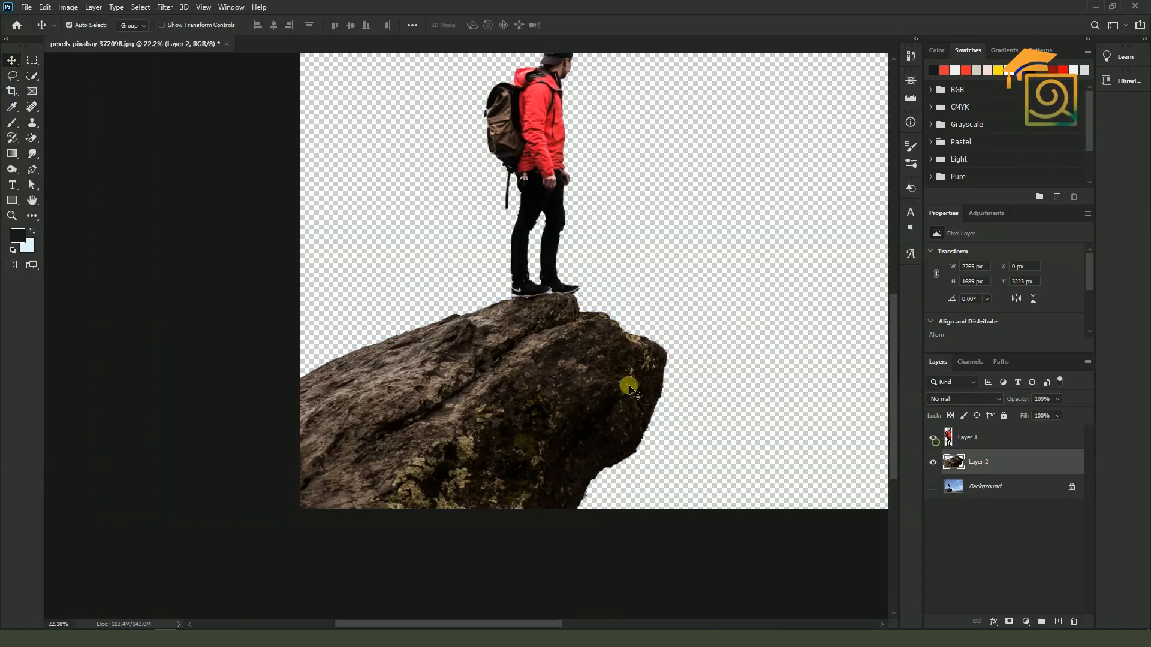
scroll(336, 310, down, 2)
scroll(259, 493, up, 2)
scroll(291, 443, down, 1)
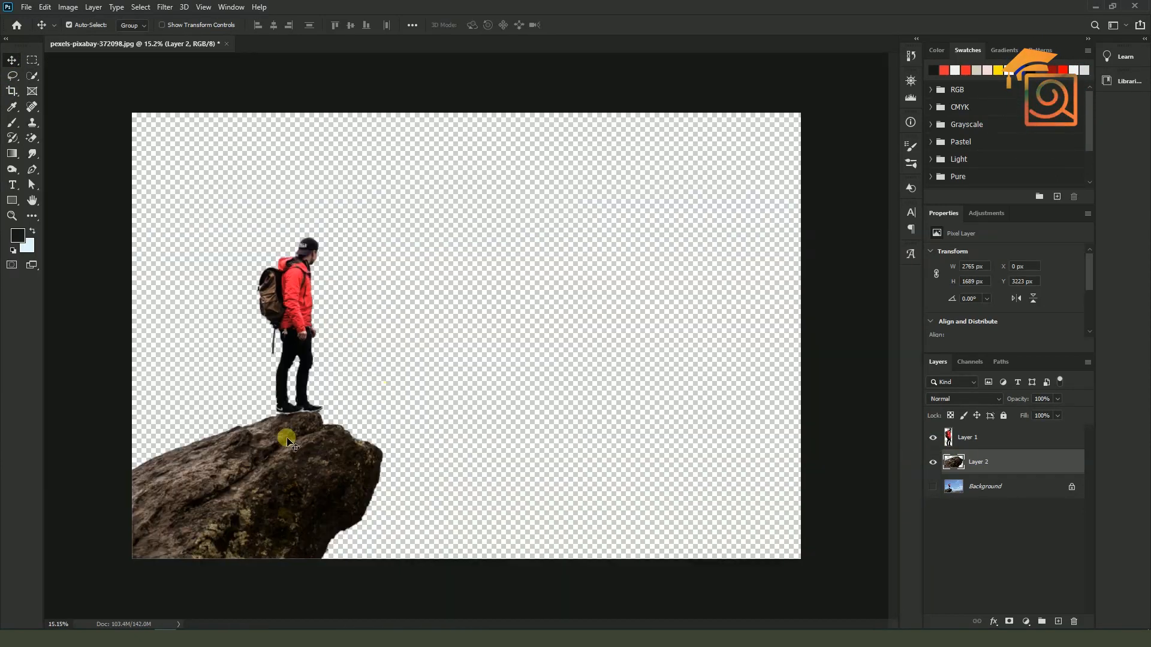
scroll(294, 399, up, 1)
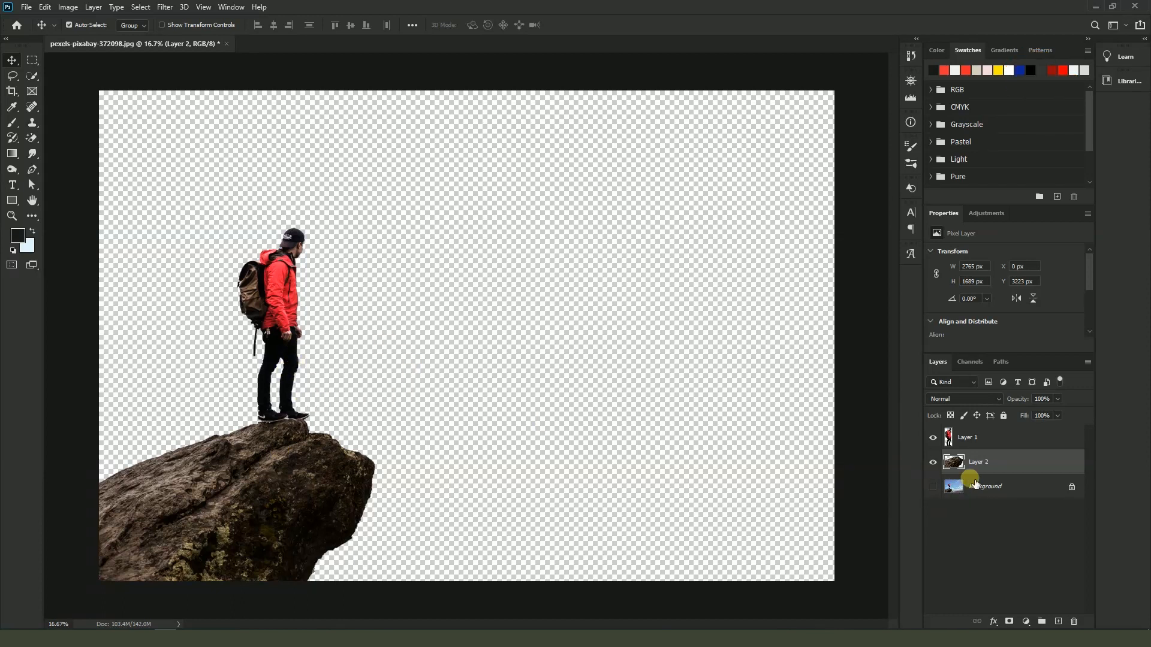
- Merge Layer 1 and Layer 2 so the hiker and rock form one layer
shift+click(969, 438)
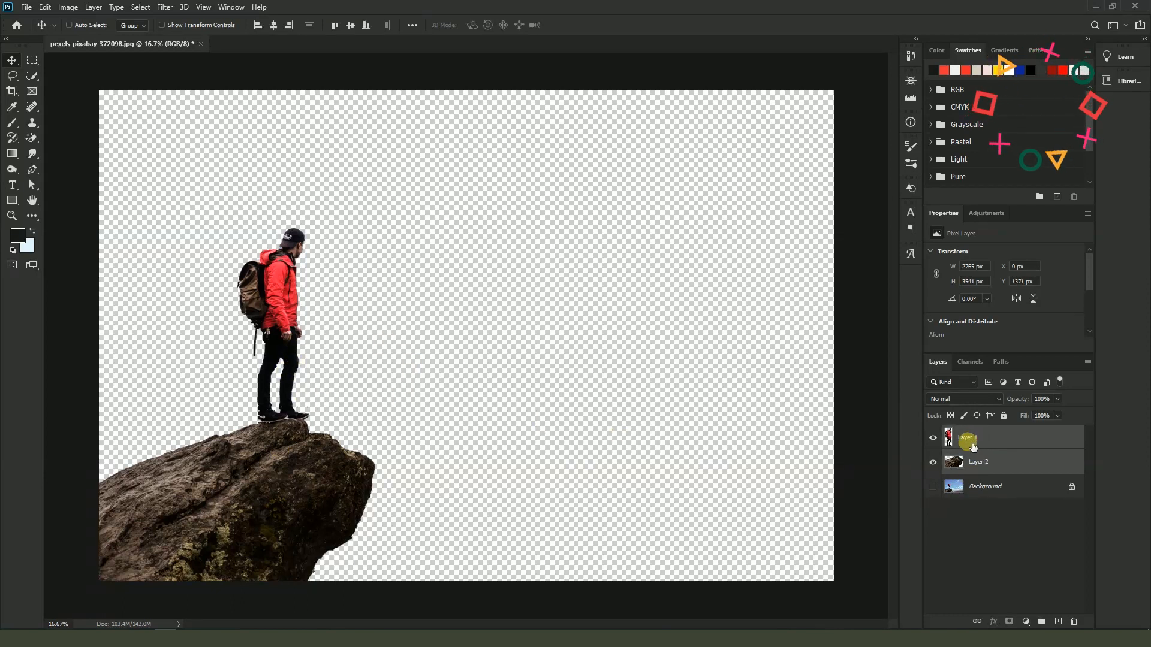
click(989, 465)
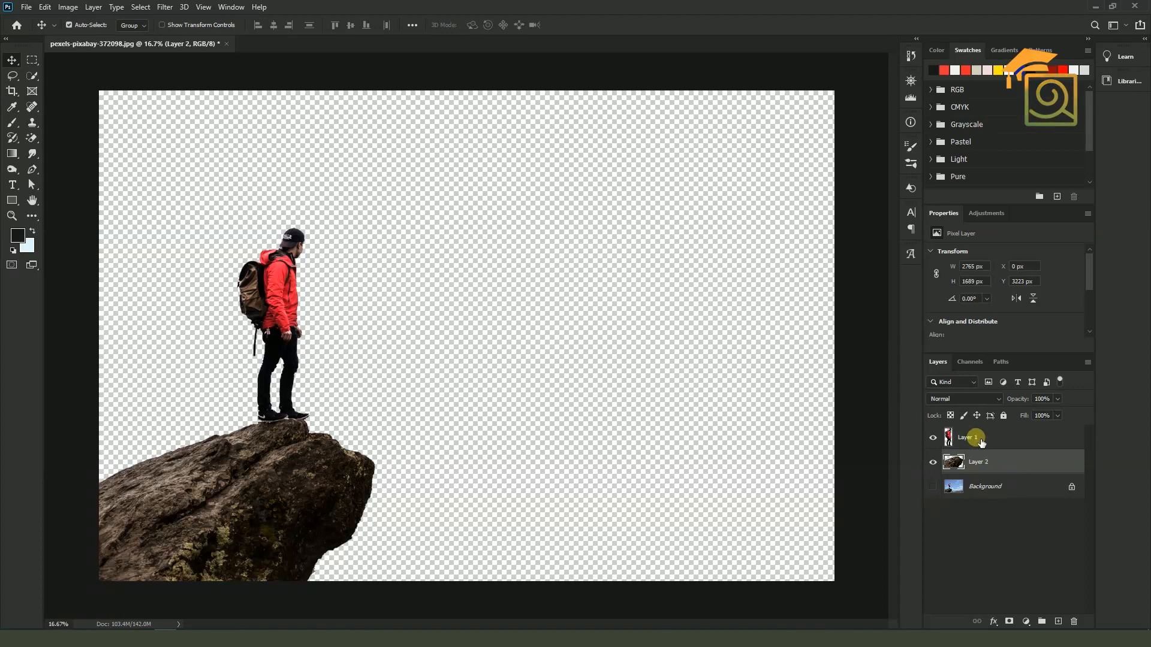
click(978, 439)
ctrl+click(985, 462)
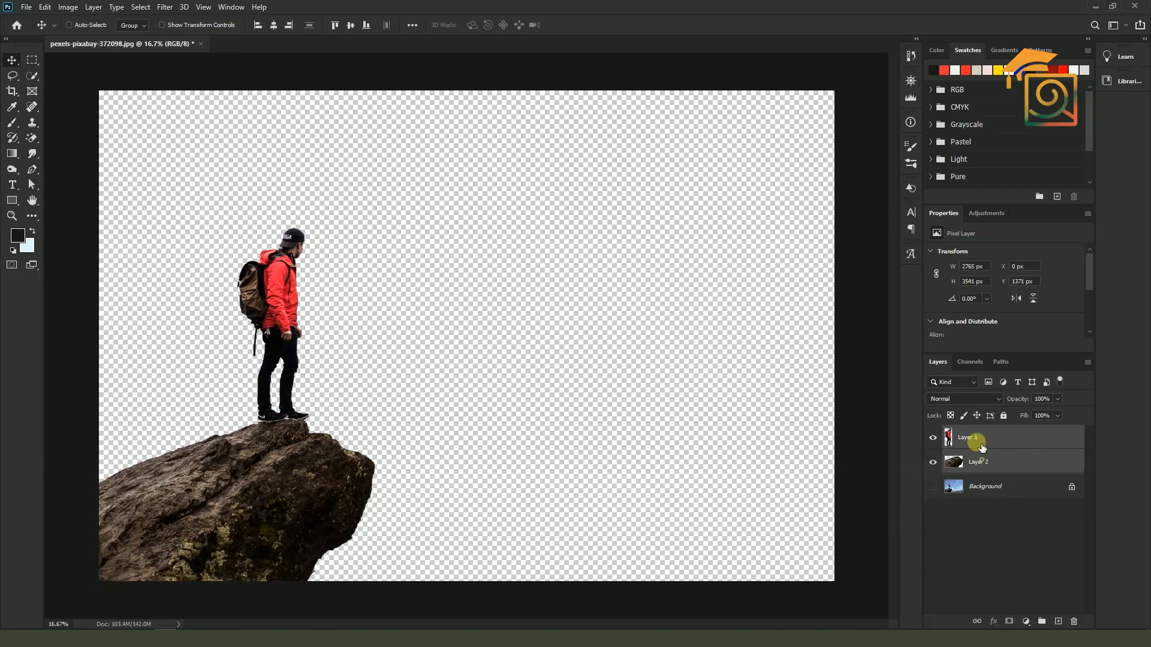
ctrl+click(976, 438)
click(983, 444)
ctrl+click(989, 468)
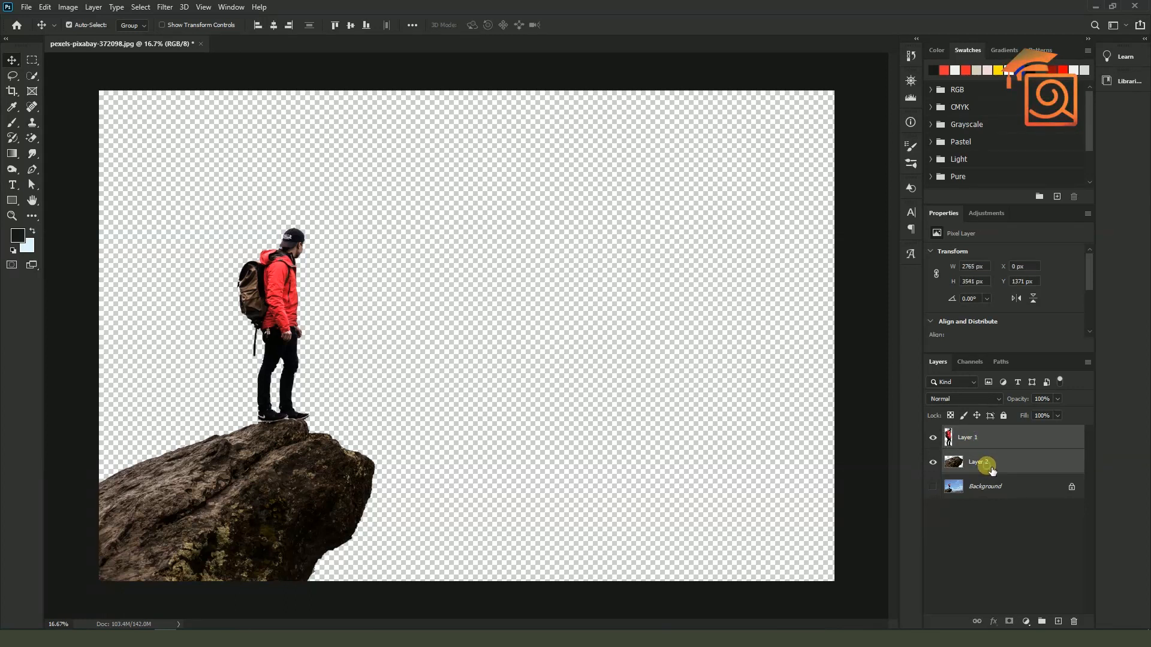
click(94, 7)
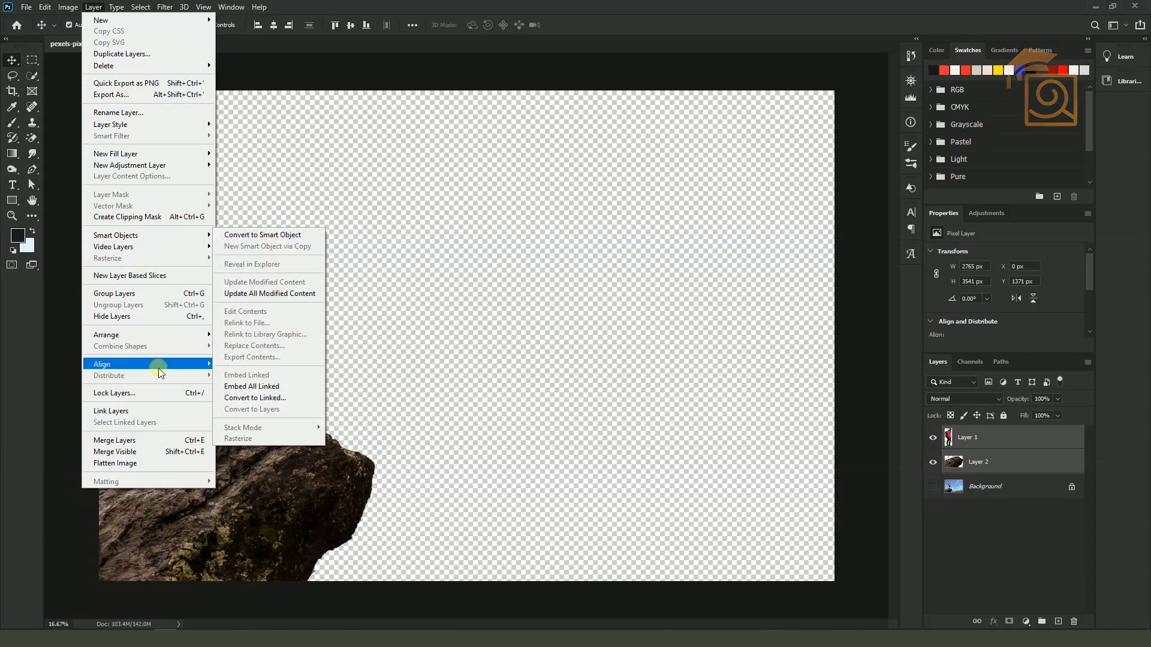
click(200, 445)
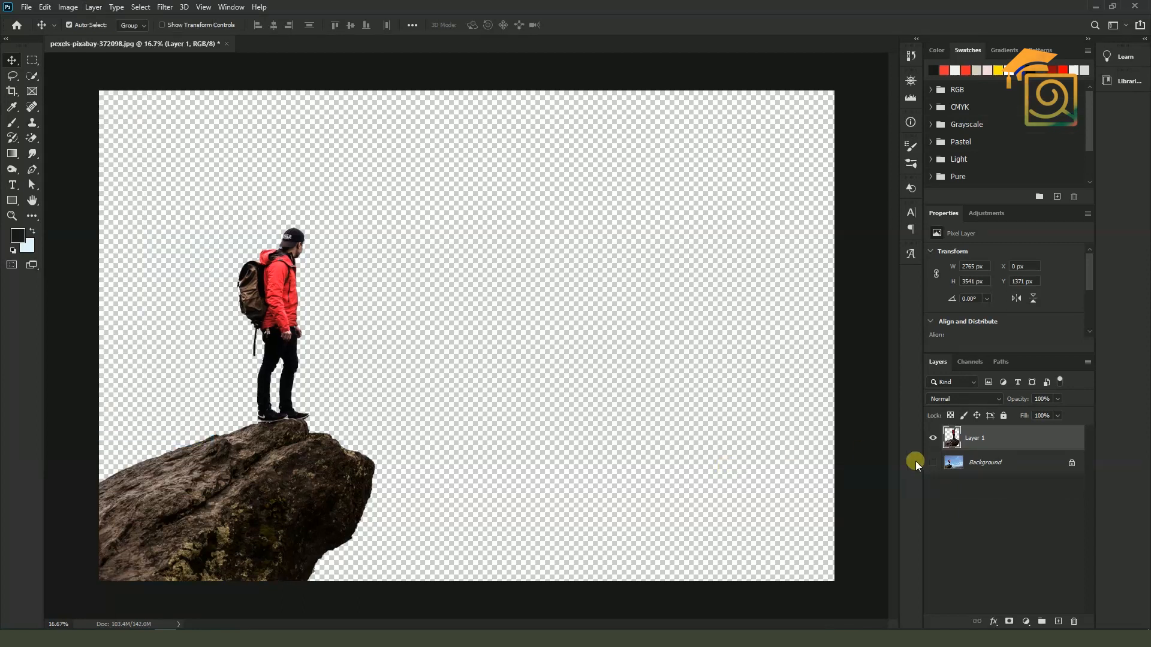
- Show the Background layer again, try moving the merged cutout over the sky, and undo the move
click(933, 462)
click(933, 462)
click(932, 463)
drag(249, 488, 492, 378)
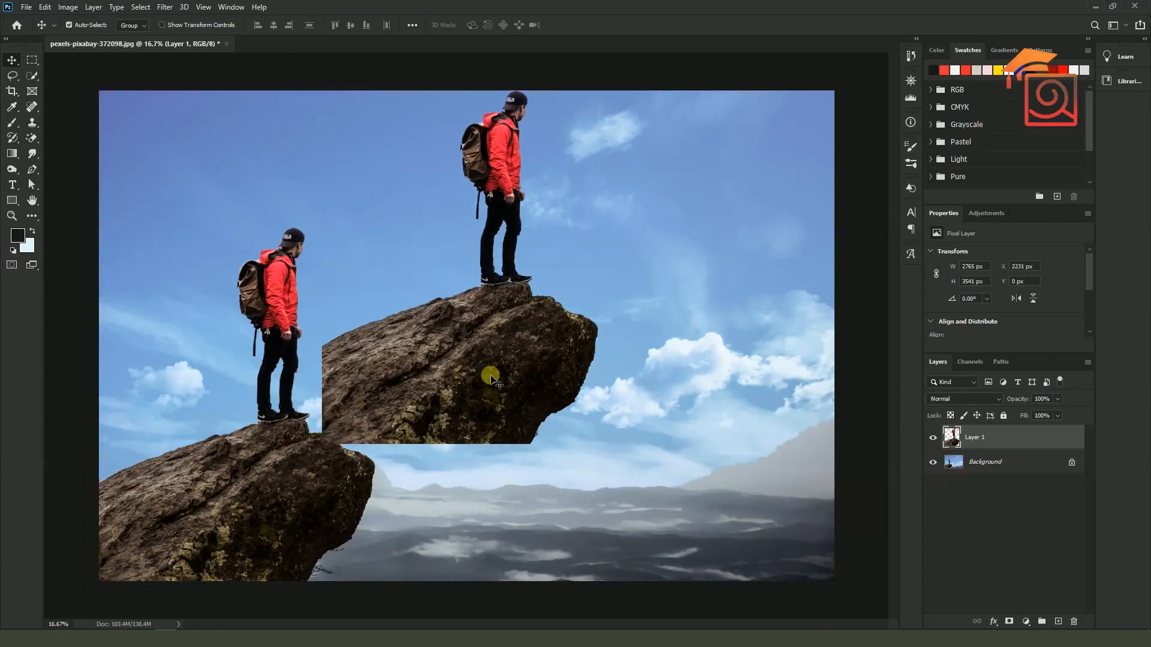
key(ctrl+z)
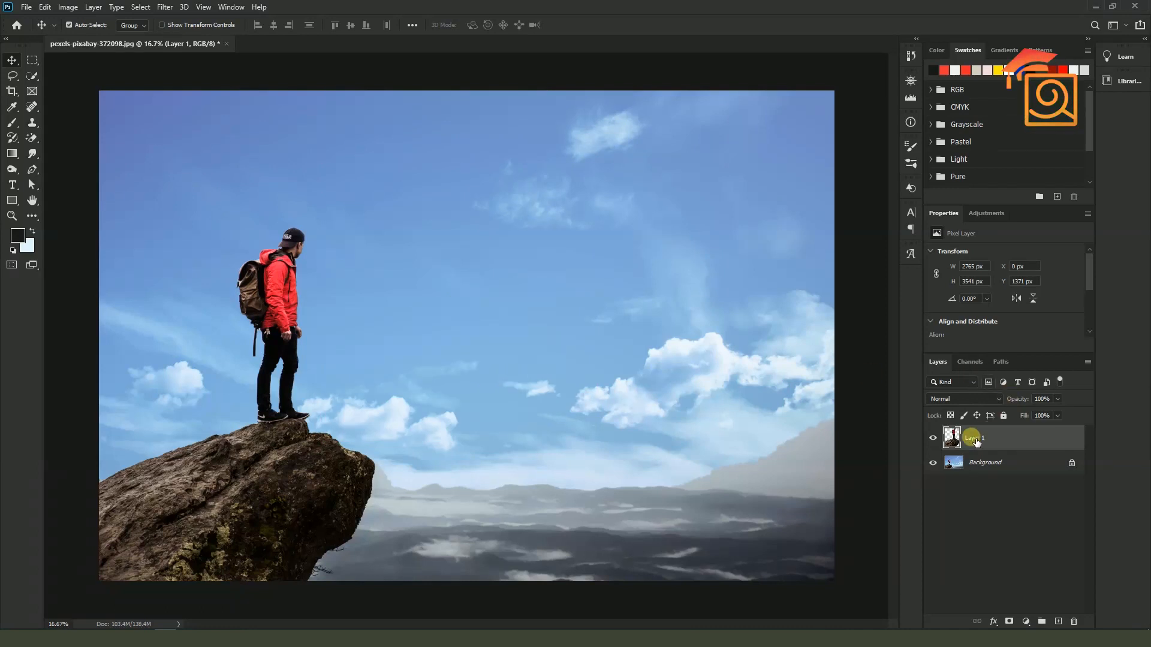
- Load the merged hiker and rock as a selection, hide Layer 1, and unlock the Background layer
ctrl+click(953, 440)
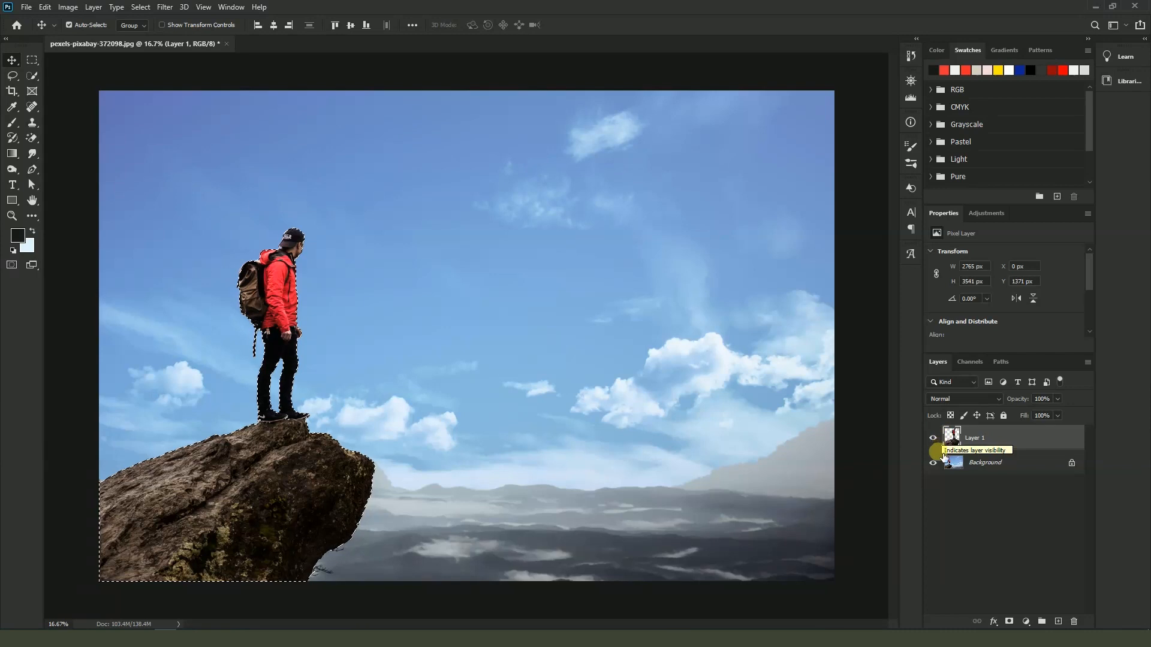
click(933, 438)
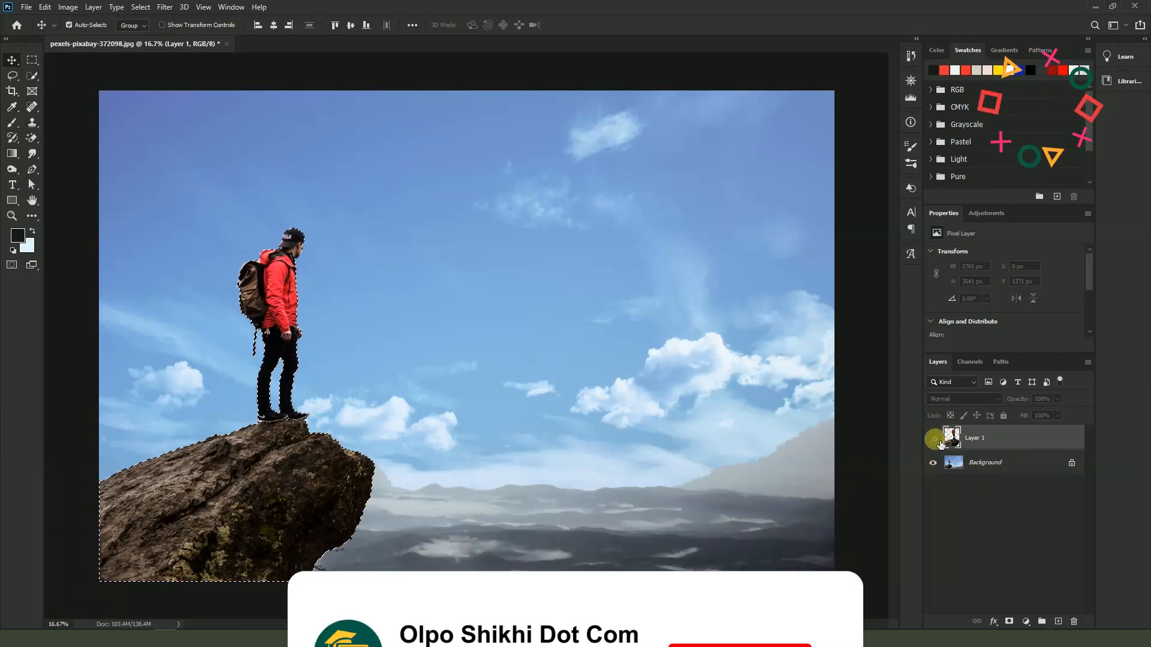
click(1073, 463)
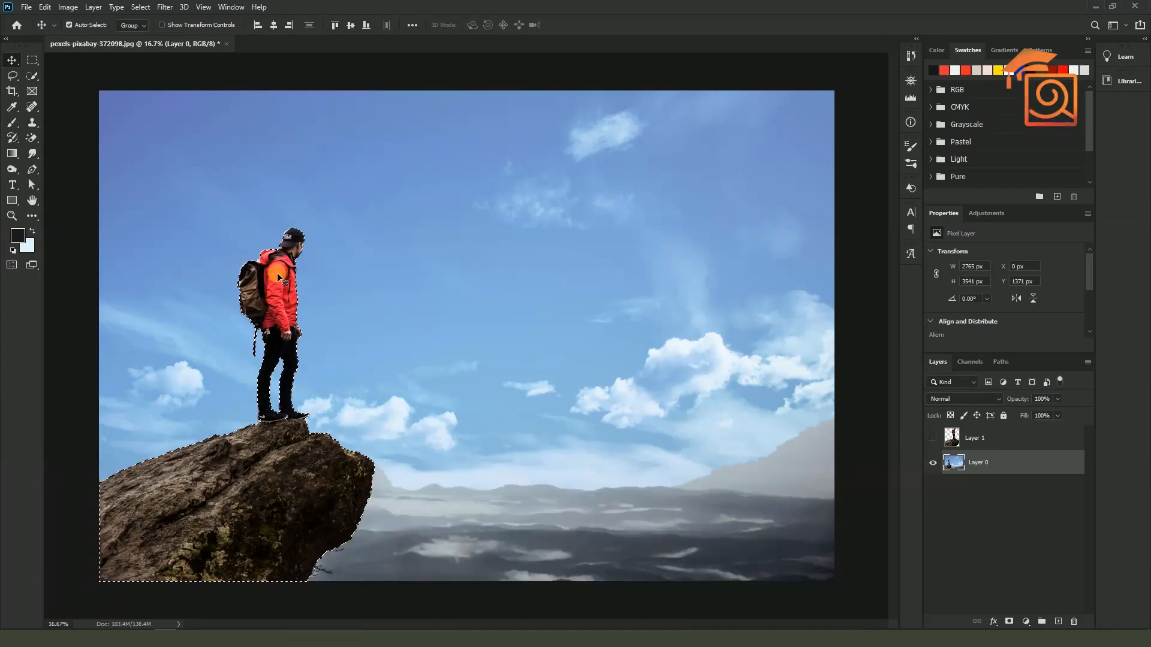
- Expand the hiker and rock selection by 20 pixels
scroll(249, 276, up, 10)
scroll(203, 301, down, 5)
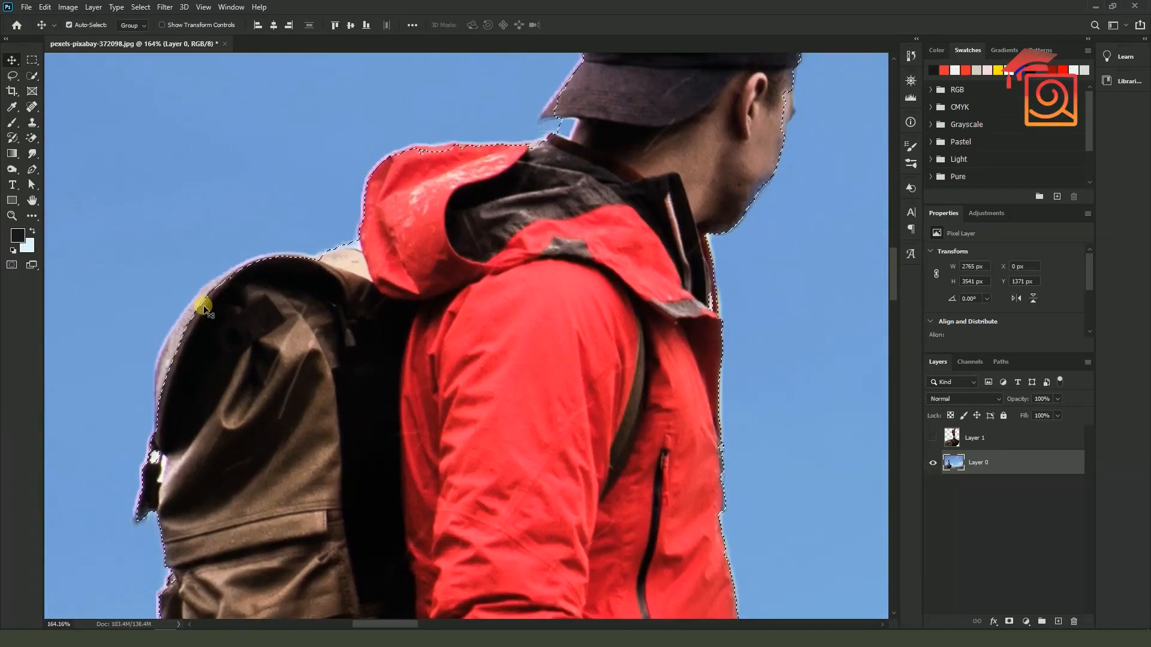
scroll(364, 204, up, 4)
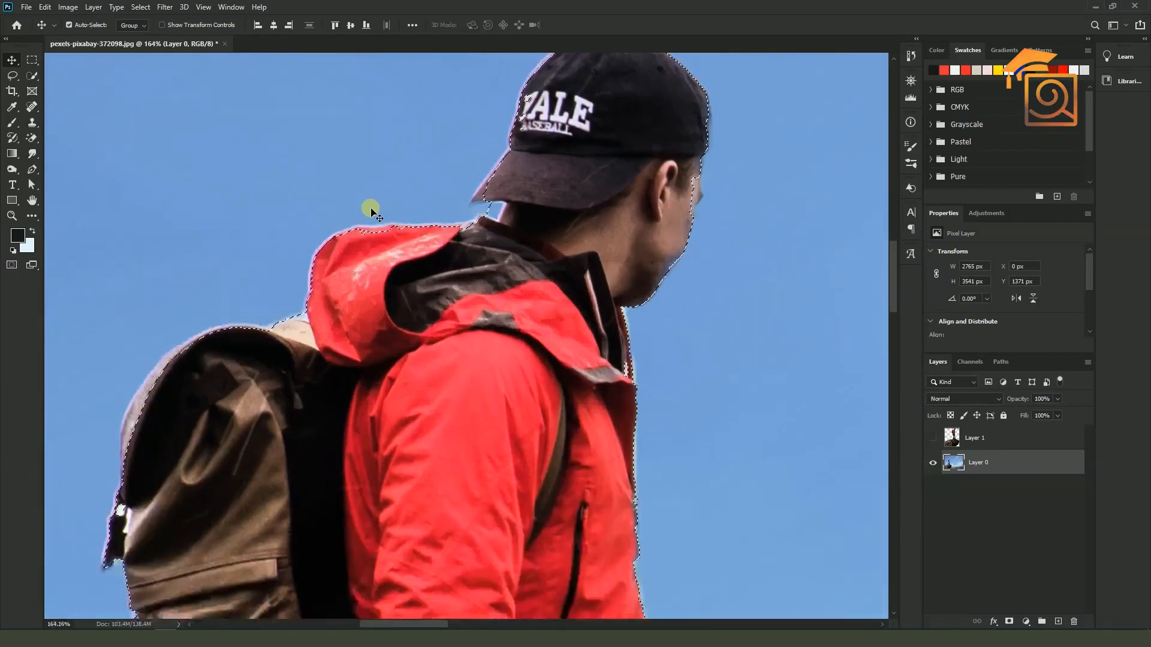
scroll(343, 245, down, 1)
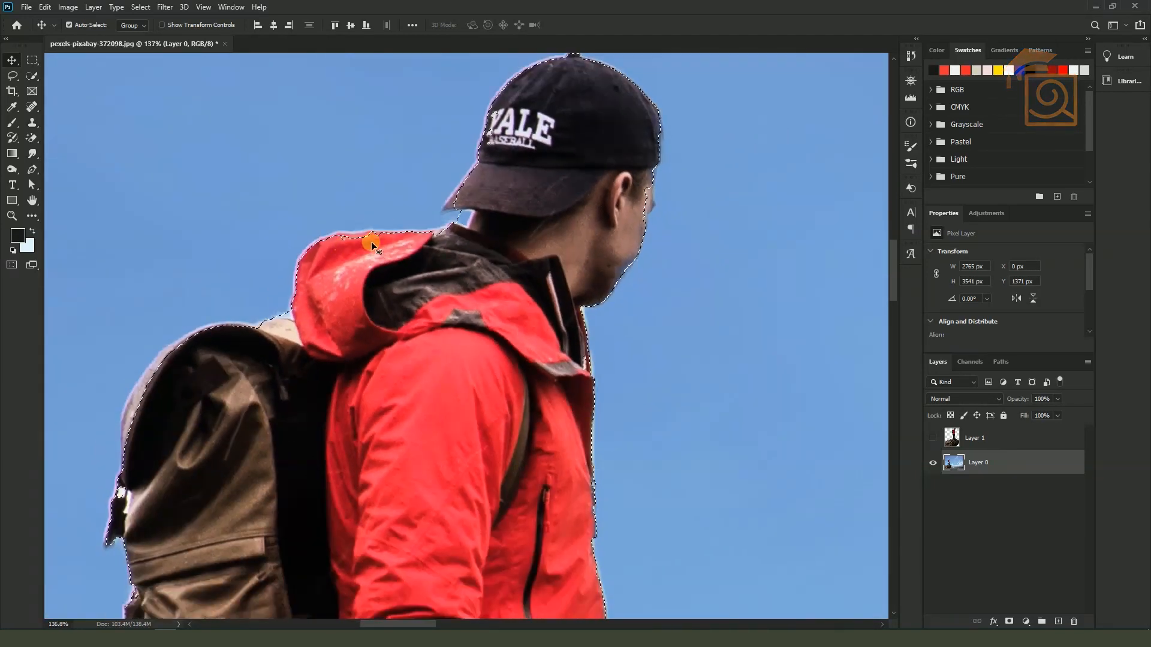
scroll(486, 237, down, 1)
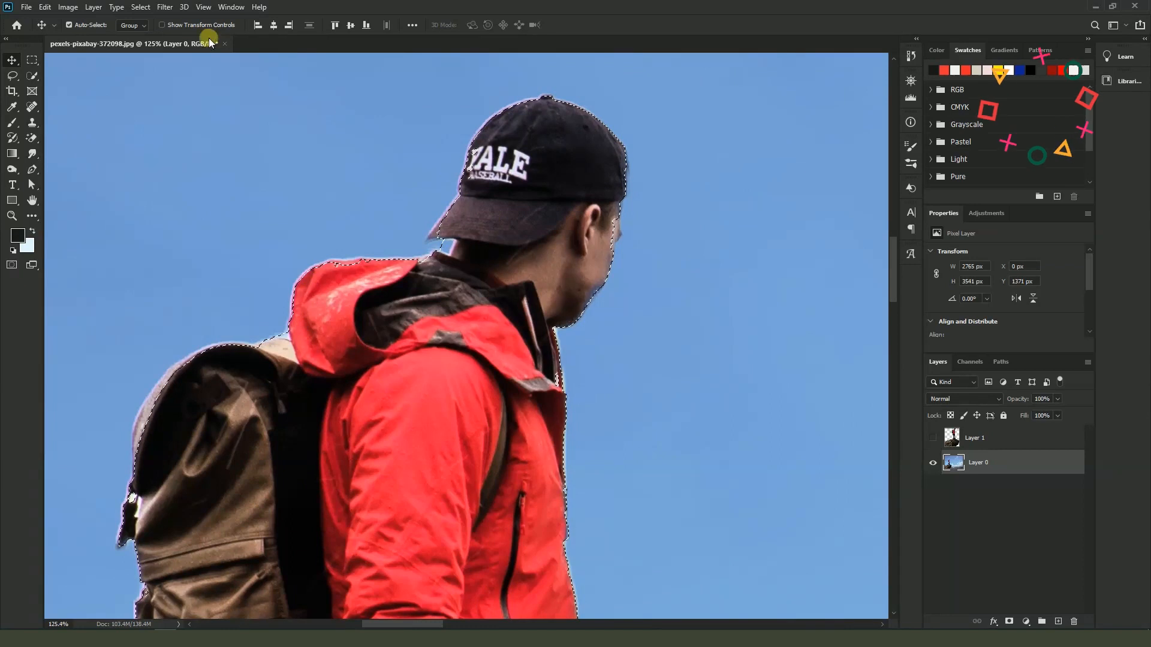
click(166, 7)
mouse_move(141, 7)
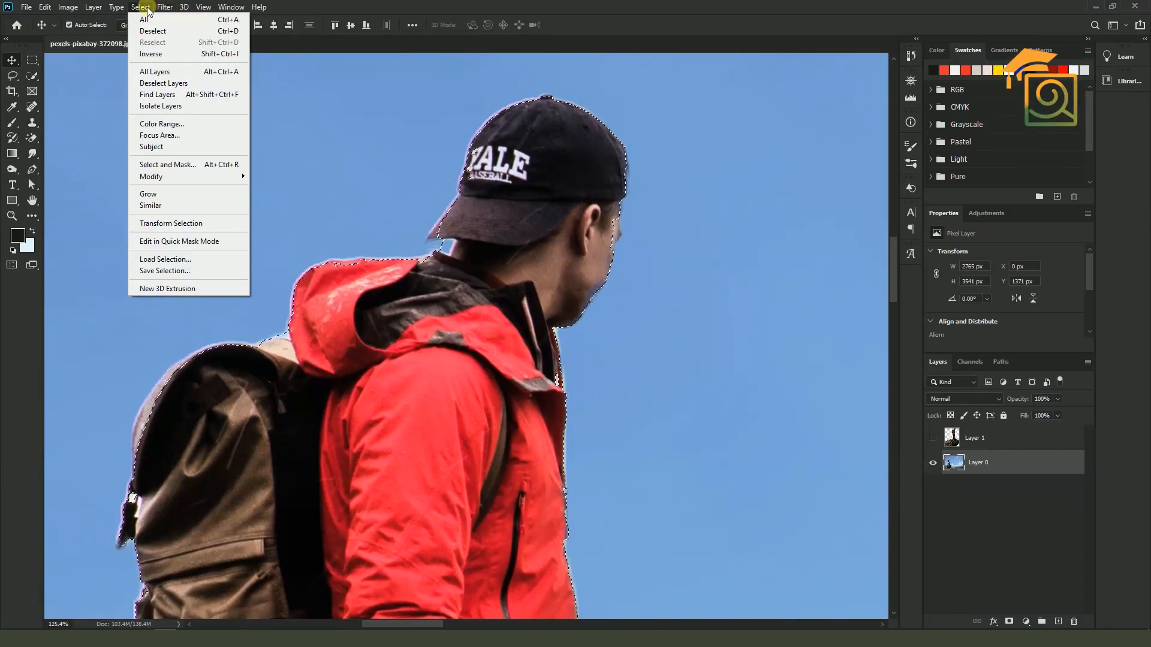
mouse_move(168, 176)
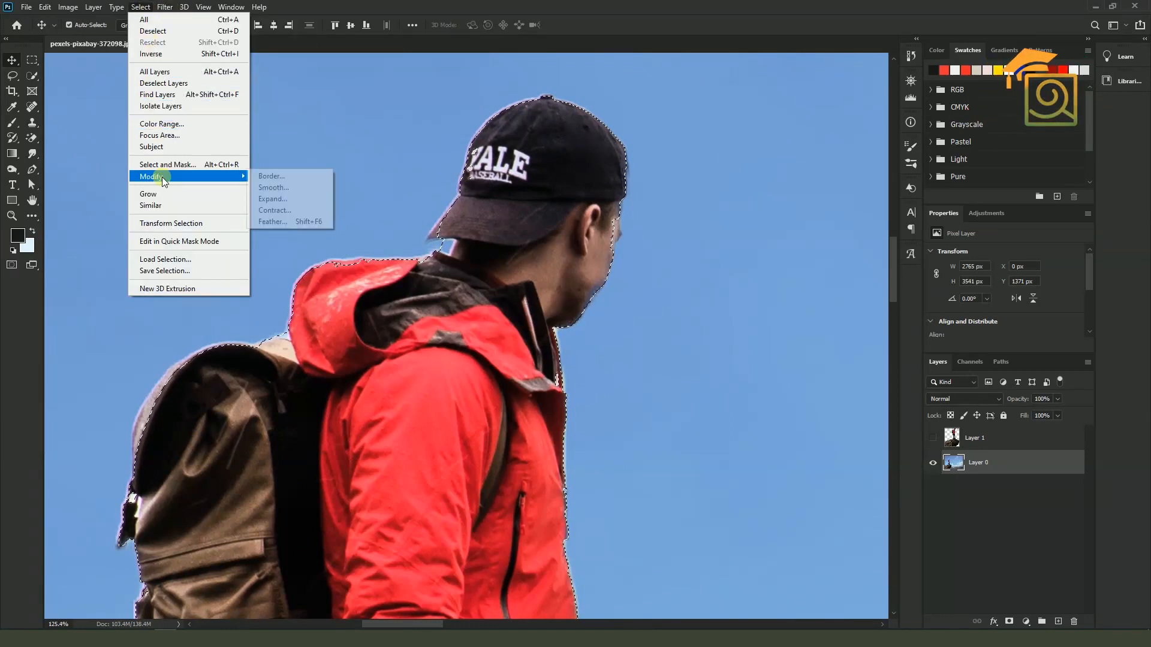
click(279, 202)
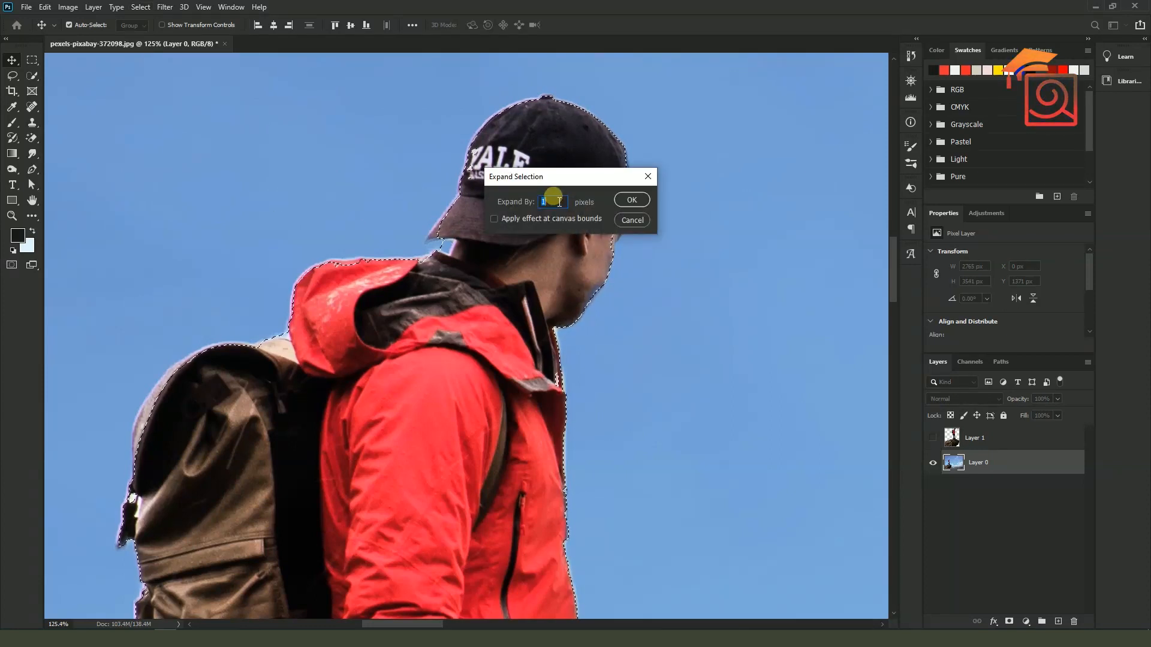
text(20)
click(632, 199)
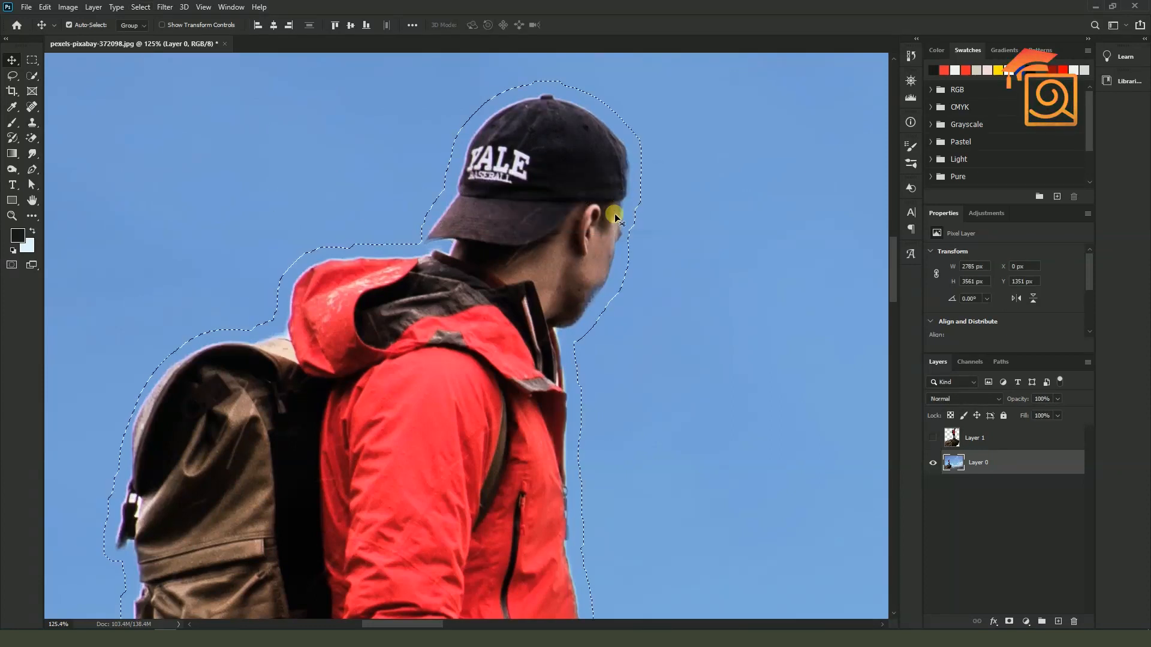
- Inspect the expanded selection edge around the shoes, rock, backpack strap and legs
scroll(447, 312, down, 5)
scroll(465, 343, down, 4)
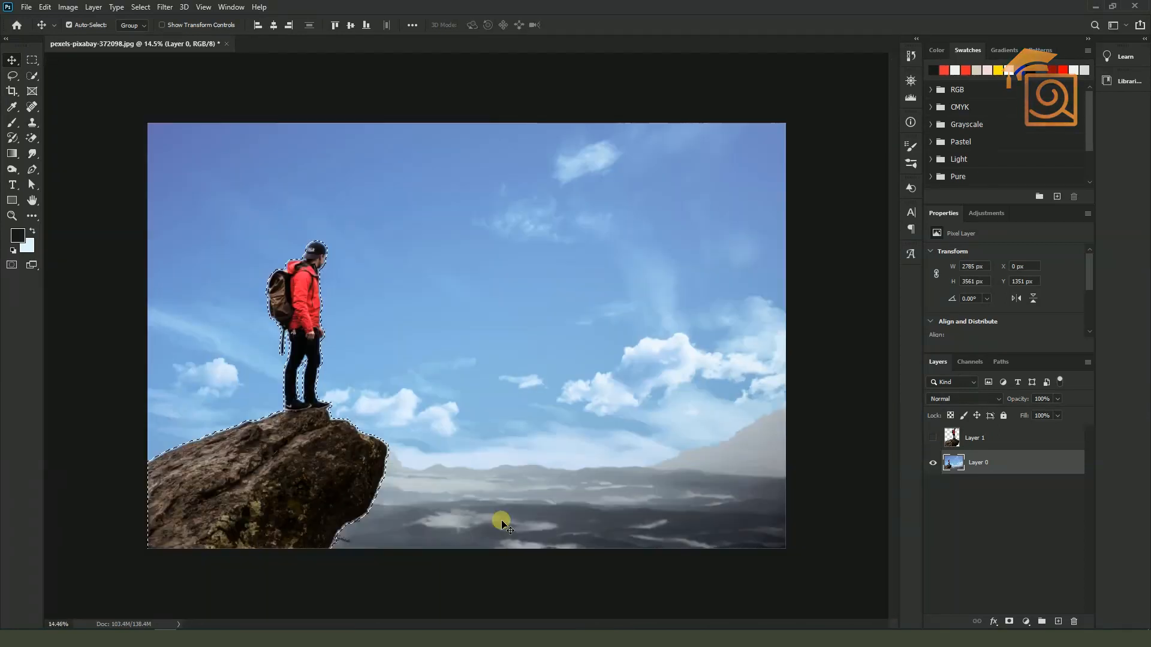
scroll(283, 427, up, 2)
scroll(283, 426, up, 4)
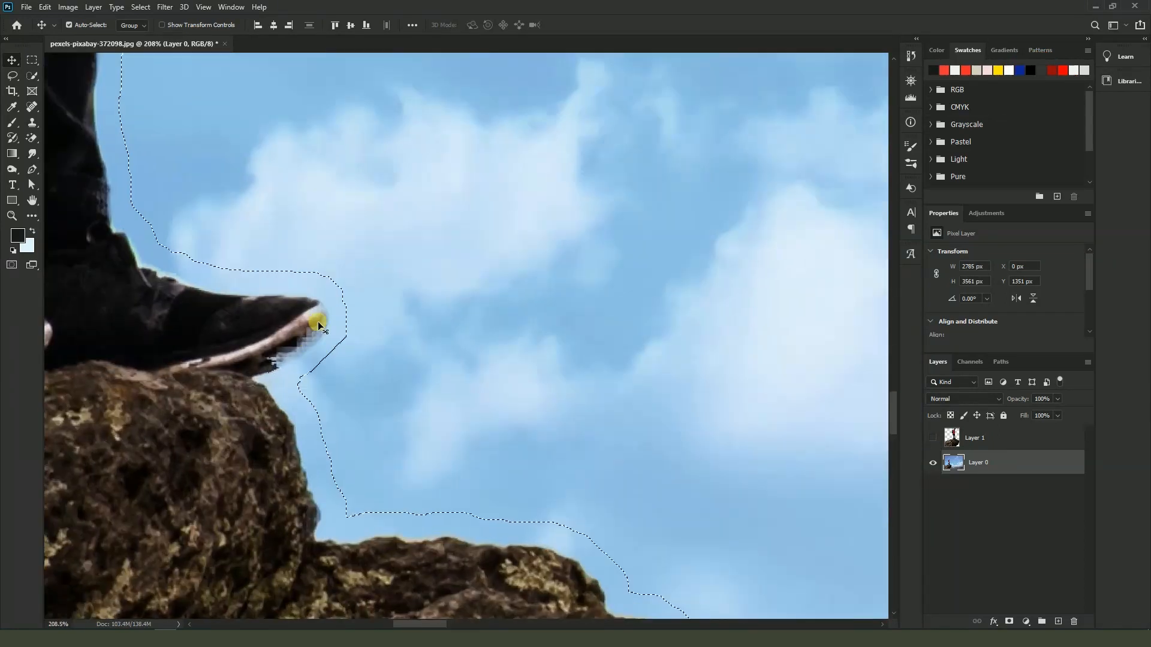
scroll(454, 399, down, 2)
scroll(453, 399, down, 5)
scroll(248, 436, up, 3)
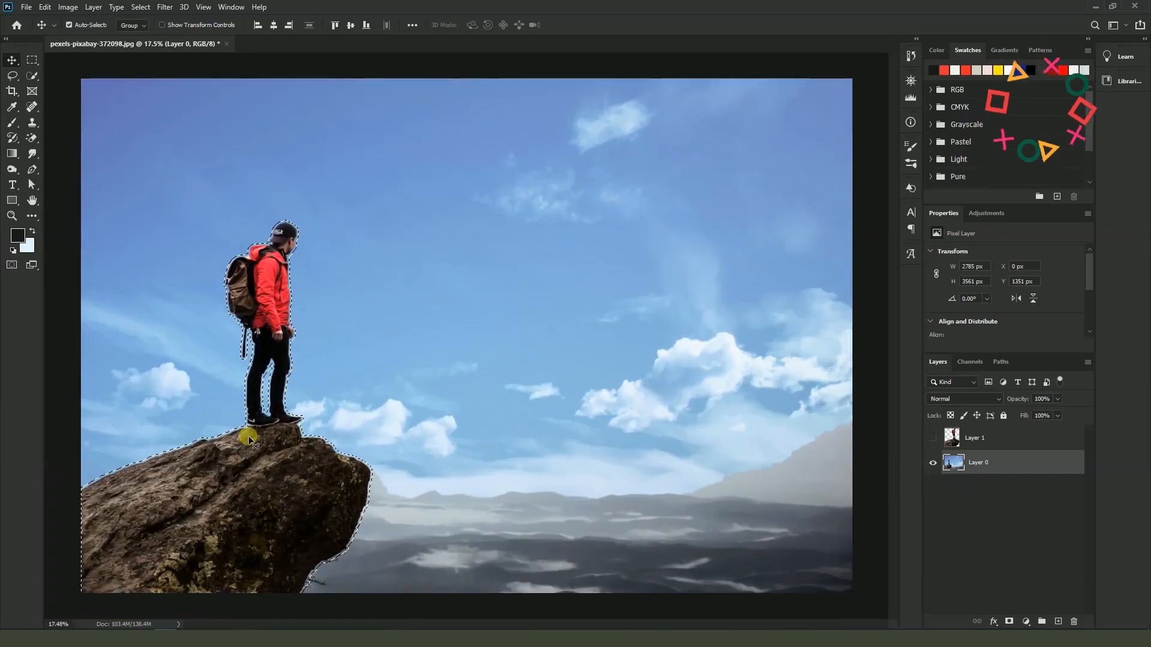
scroll(275, 300, up, 6)
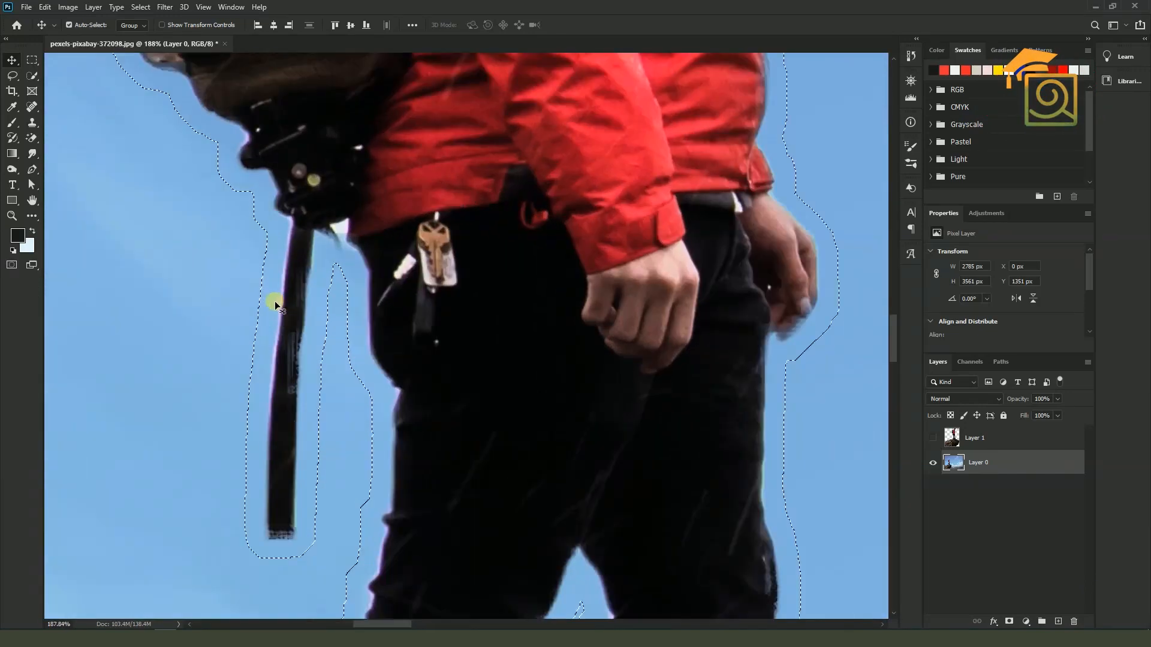
scroll(312, 210, down, 1)
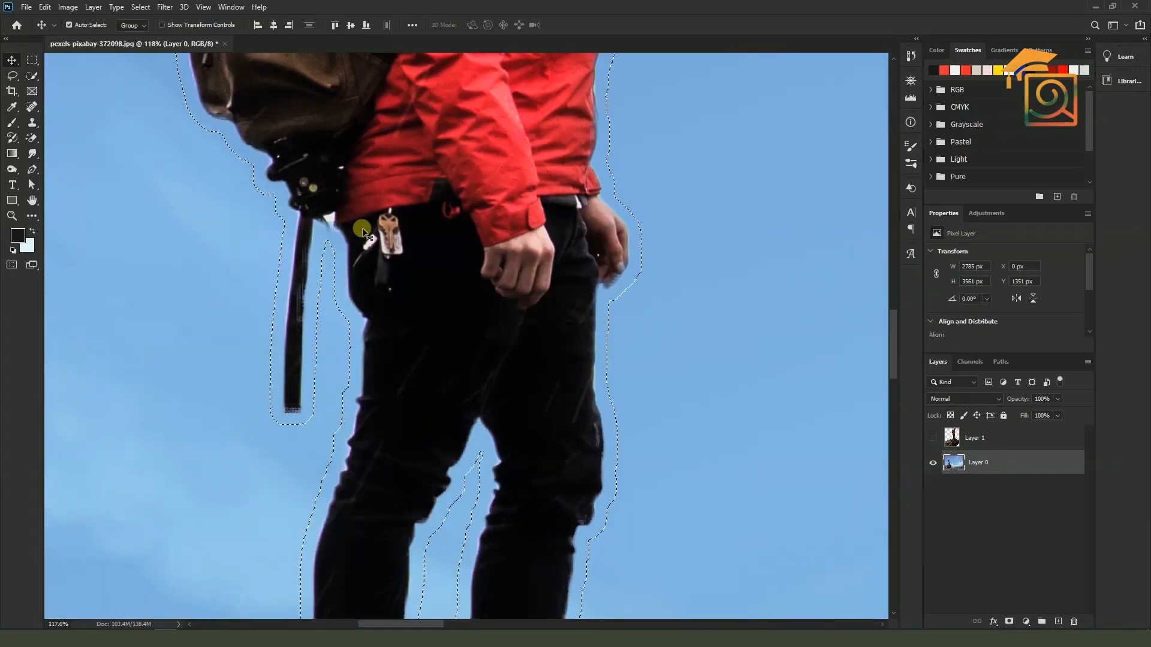
scroll(362, 228, down, 1)
scroll(337, 236, down, 1)
scroll(336, 236, down, 1)
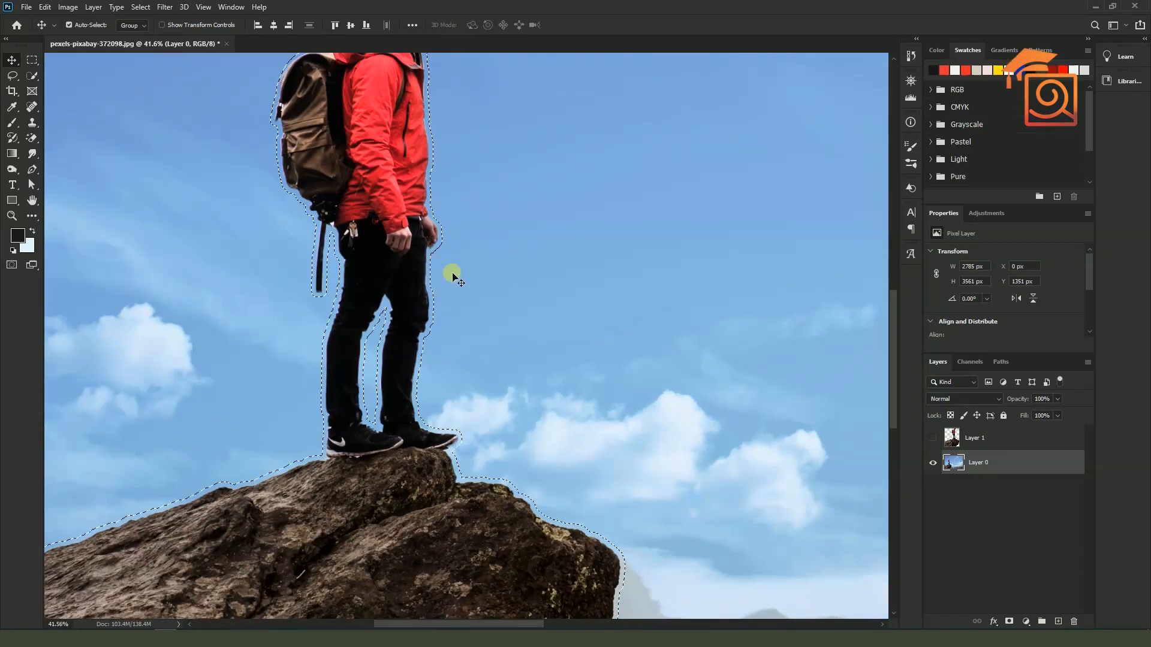
click(141, 7)
mouse_move(251, 176)
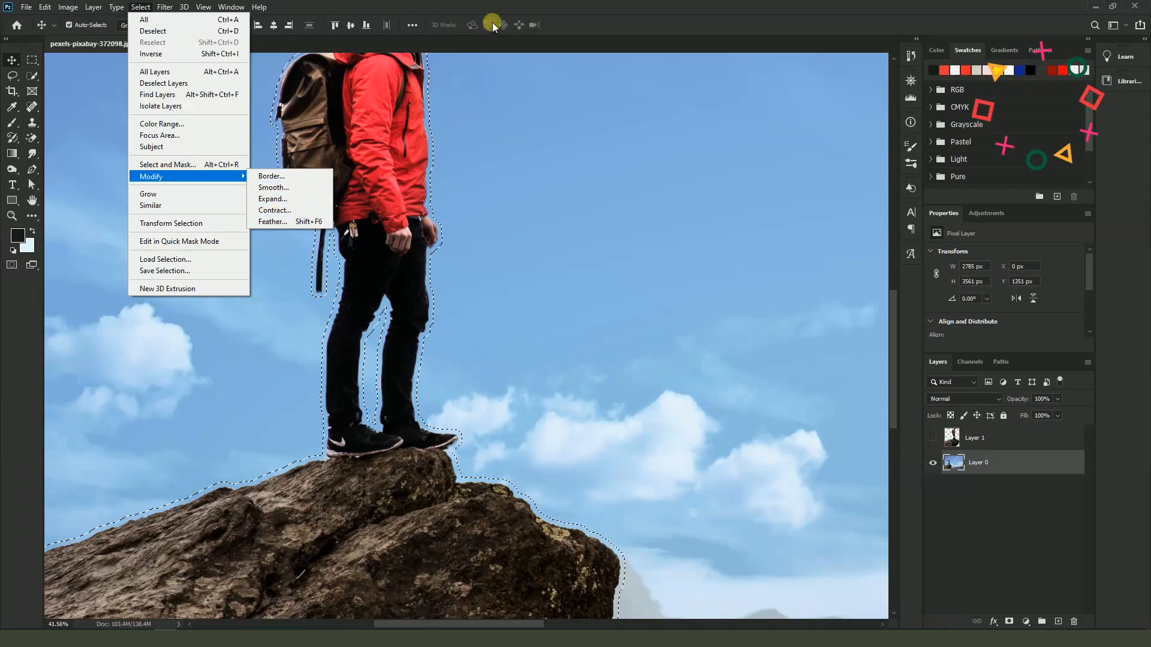
click(506, 117)
- Fill the selected hiker and rock area on Layer 0 with Content-Aware at 100% opacity, and deselect
scroll(380, 247, down, 3)
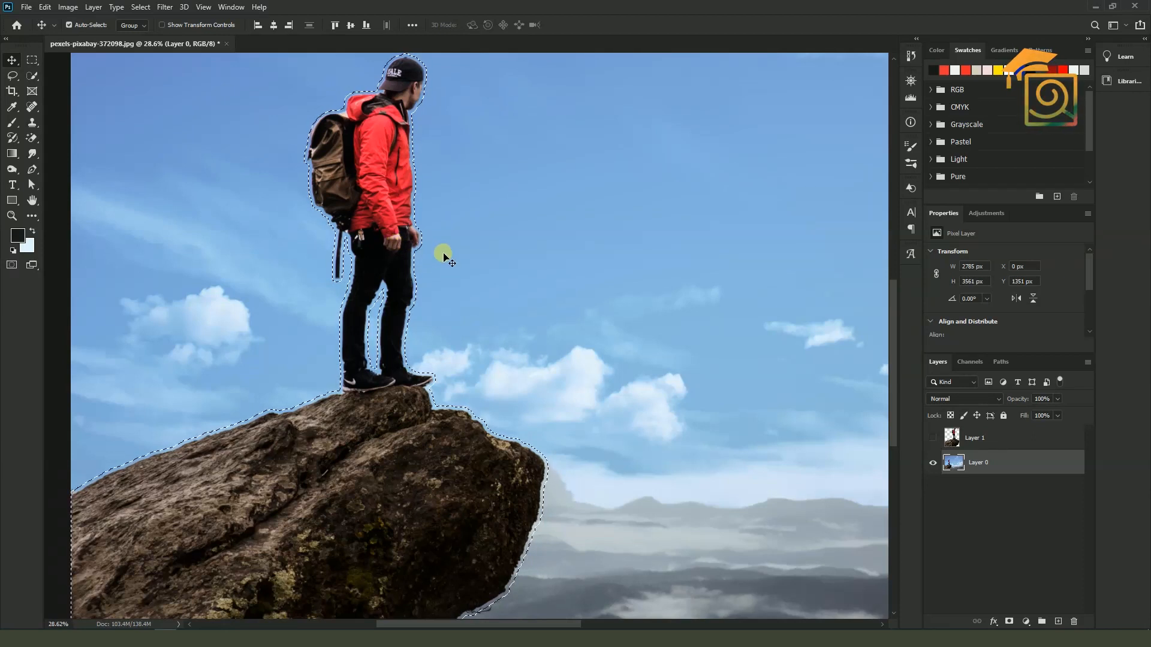
key(shift+BackSpace)
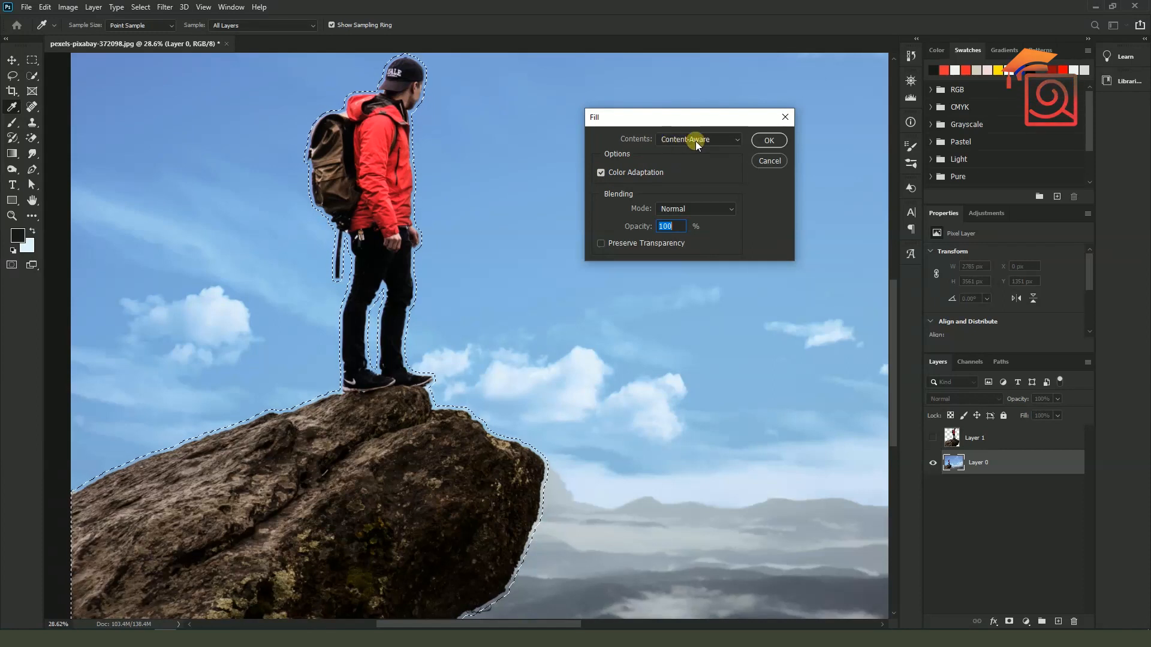
click(770, 140)
key(v)
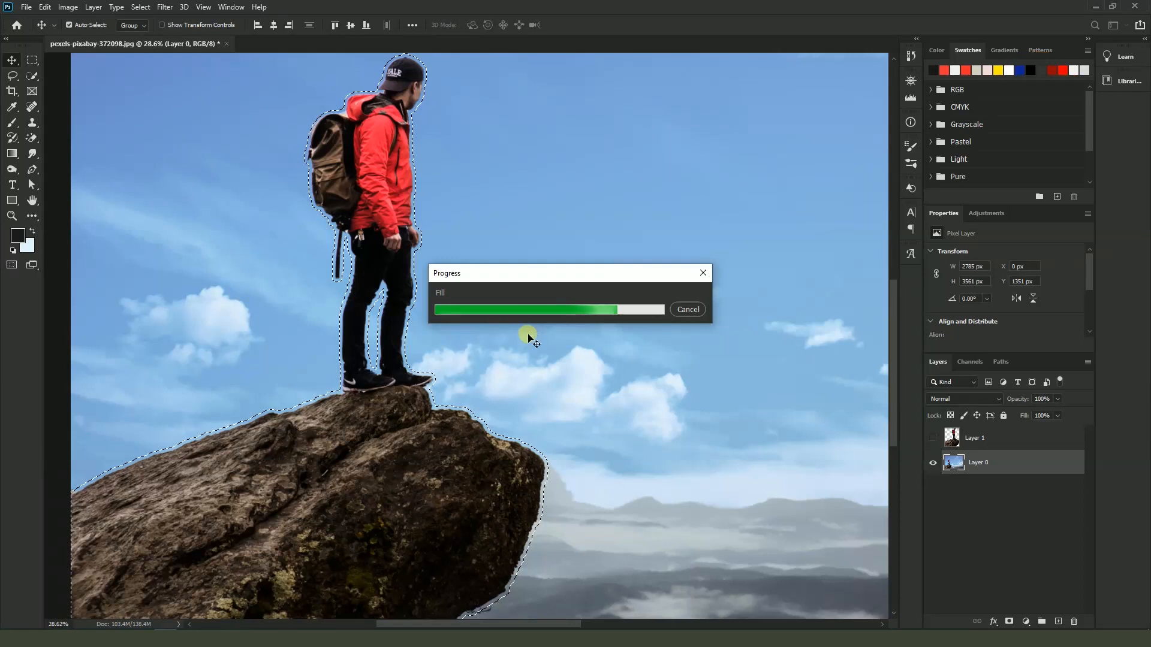
scroll(510, 336, down, 5)
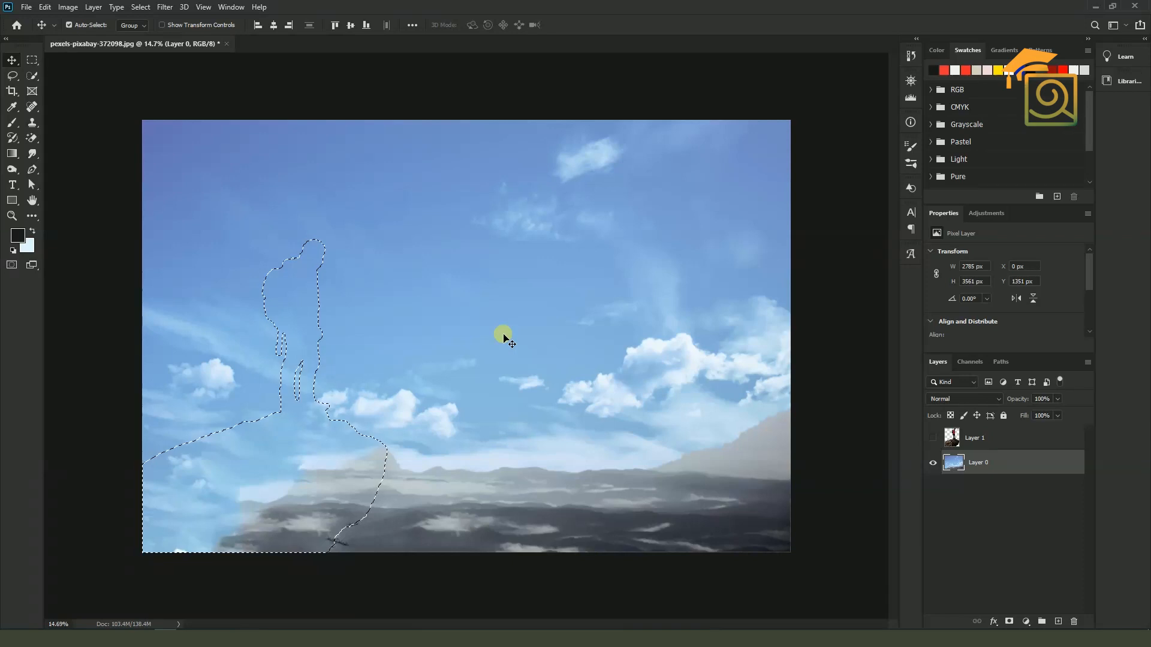
key(ctrl+d)
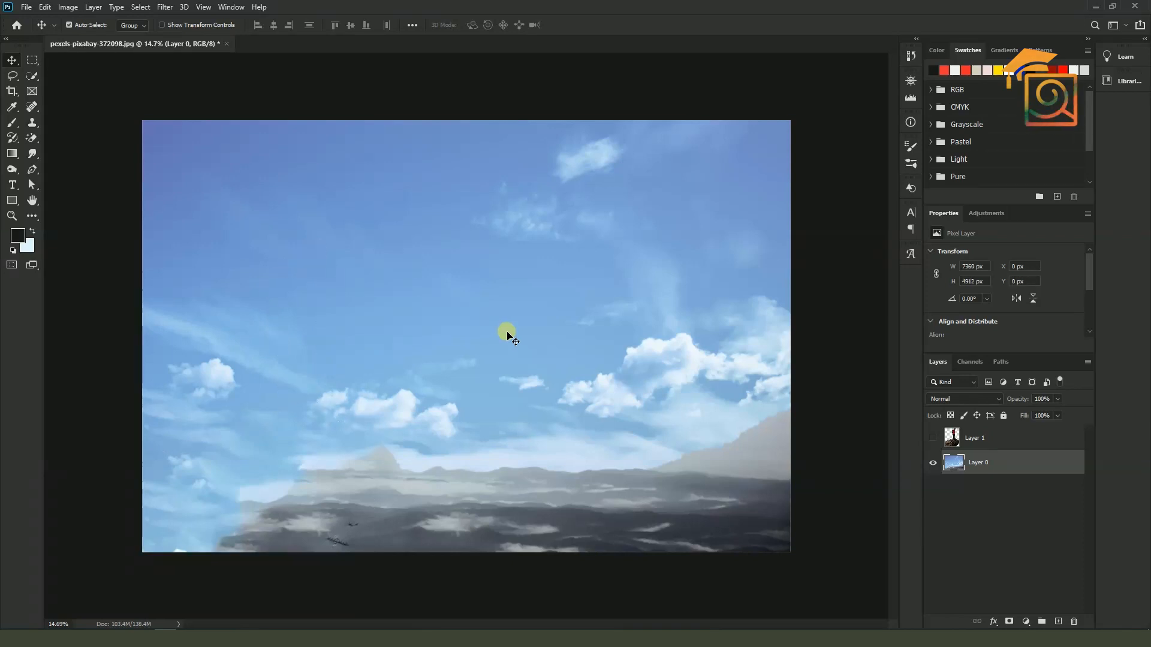
- Show Layer 1 so the hiker and rock cutout sits over the filled sky
click(933, 438)
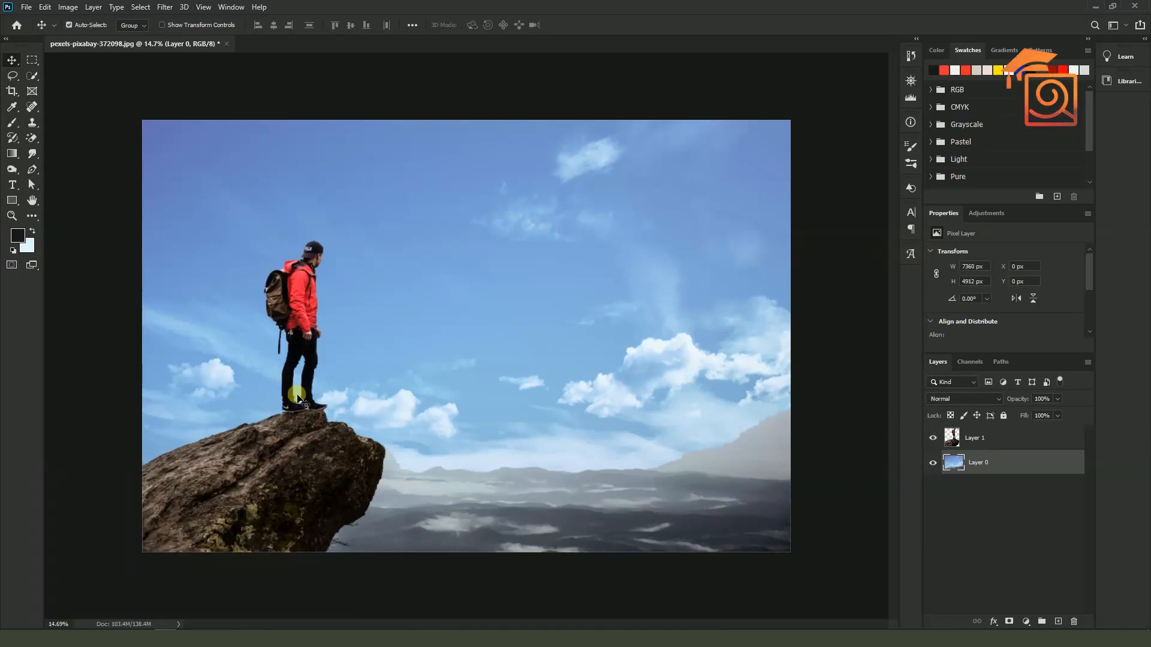
scroll(475, 331, down, 2)
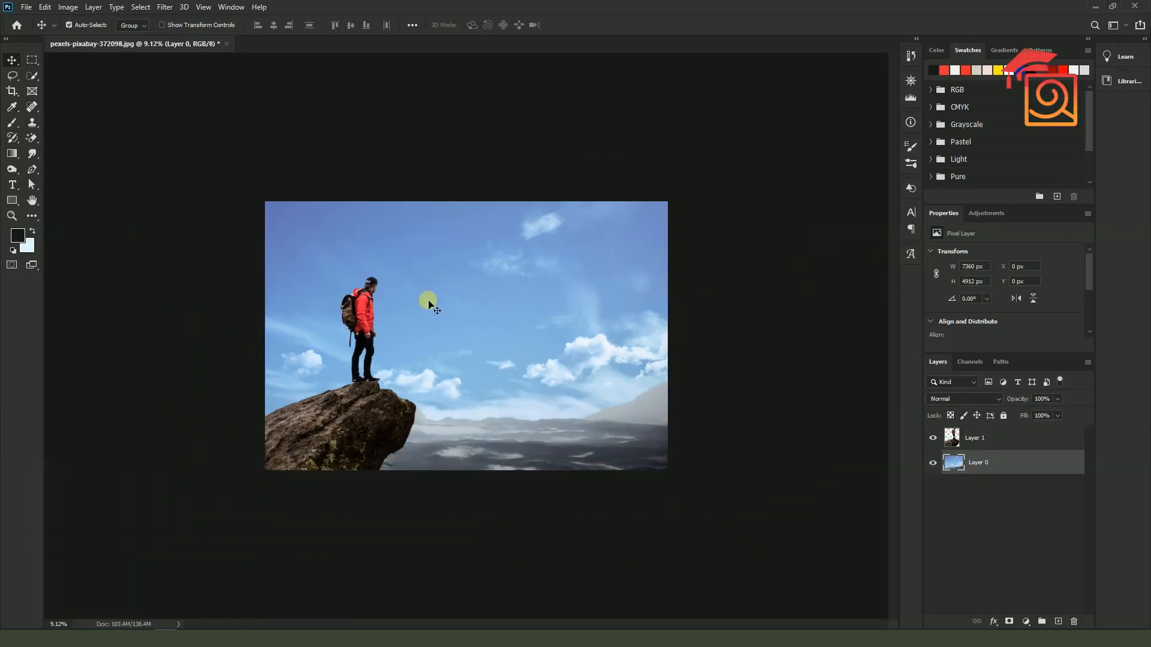
scroll(360, 398, up, 2)
- Try moving the hiker and rock cutout across the filled sky twice, undoing each move
drag(339, 433, 452, 376)
key(ctrl+z)
drag(335, 456, 498, 249)
key(ctrl+z)
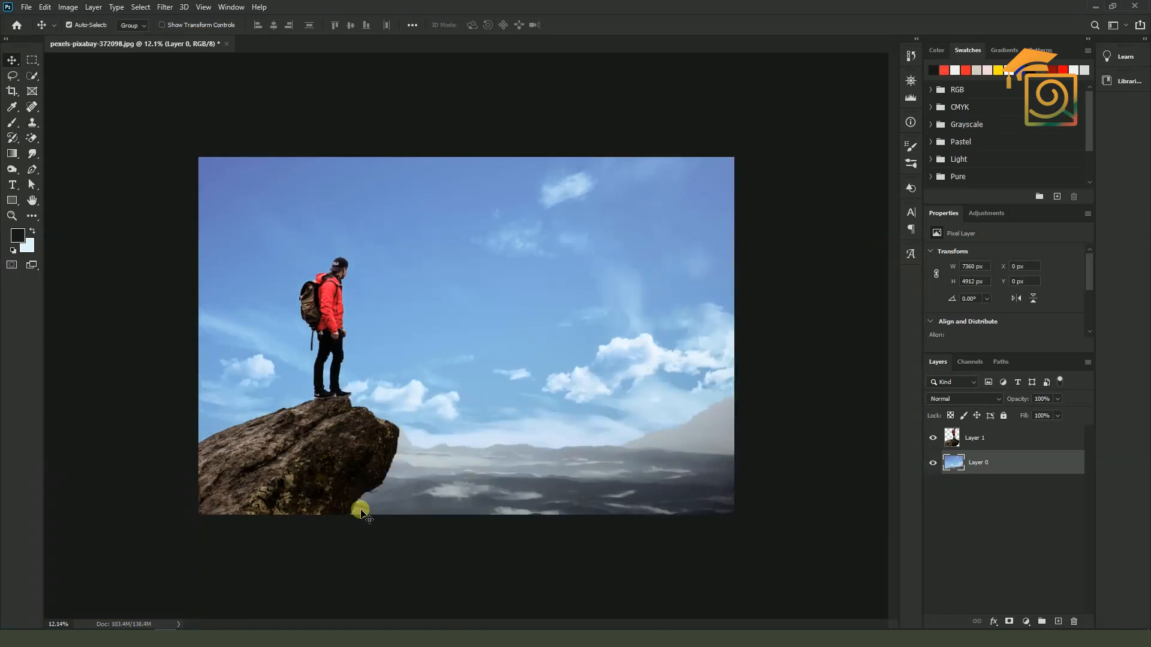
- Try scaling the Layer 0 sky up to about 165% behind the hiker and rock
key(ctrl+t)
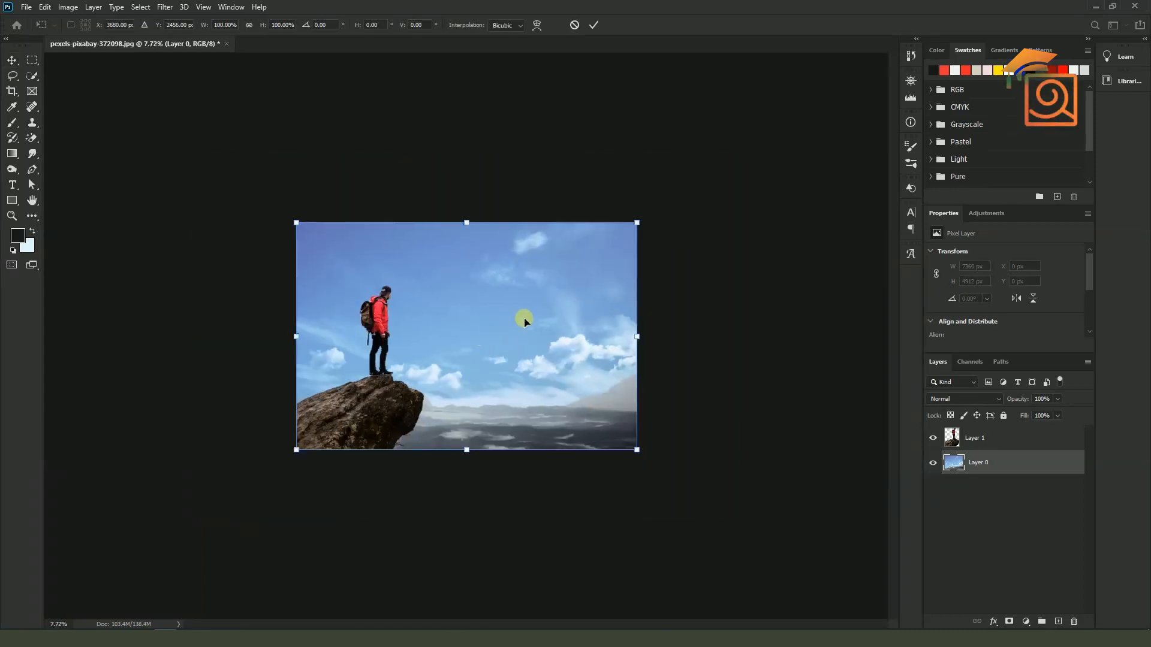
drag(638, 222, 758, 150)
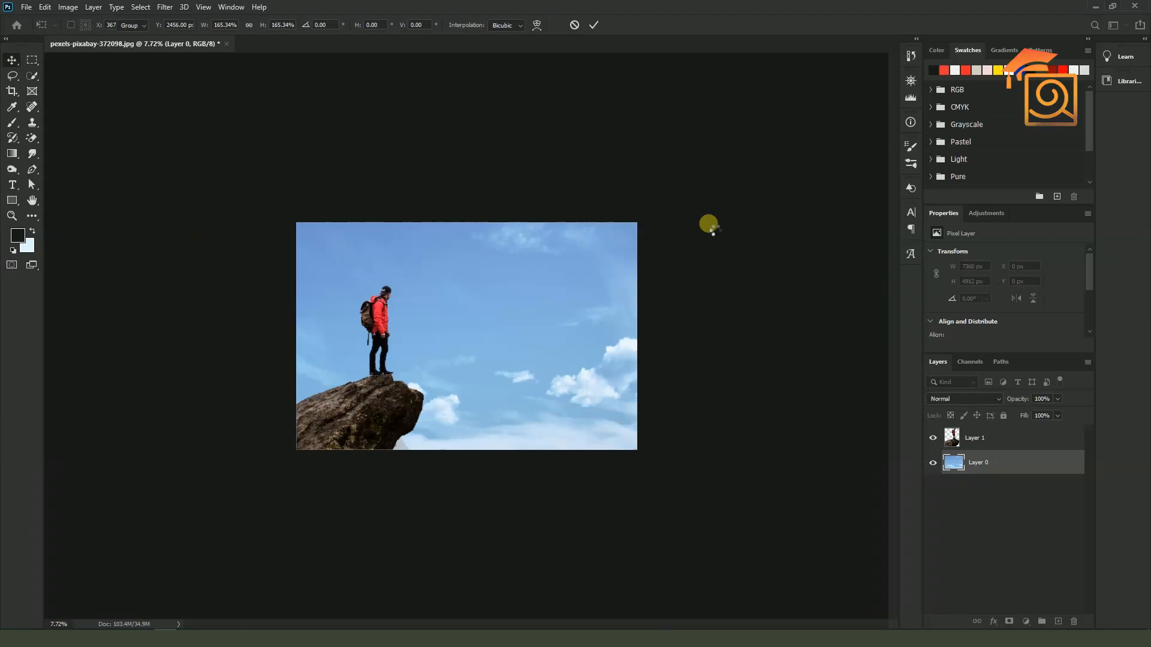
key(Return)
key(ctrl+plus)
mouse_move(346, 416)
mouse_down()
mouse_move(360, 385)
mouse_move(345, 416)
mouse_up()
- Save the layered document on the computer's Desktop as Parallax.psd
key(ctrl+s)
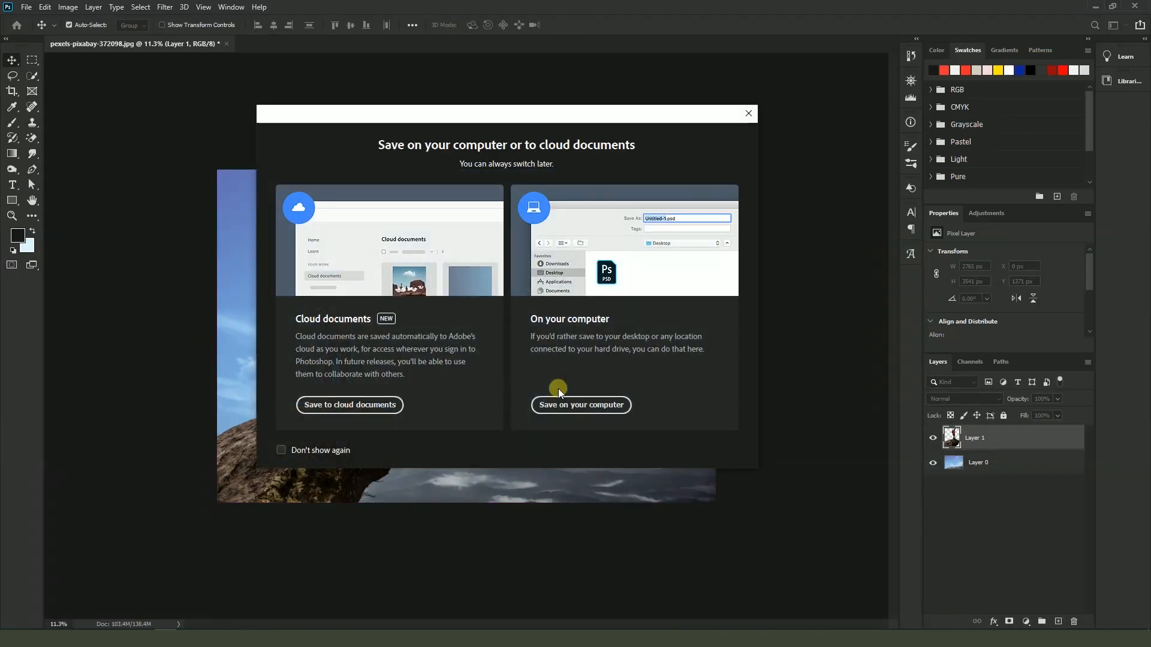
click(588, 403)
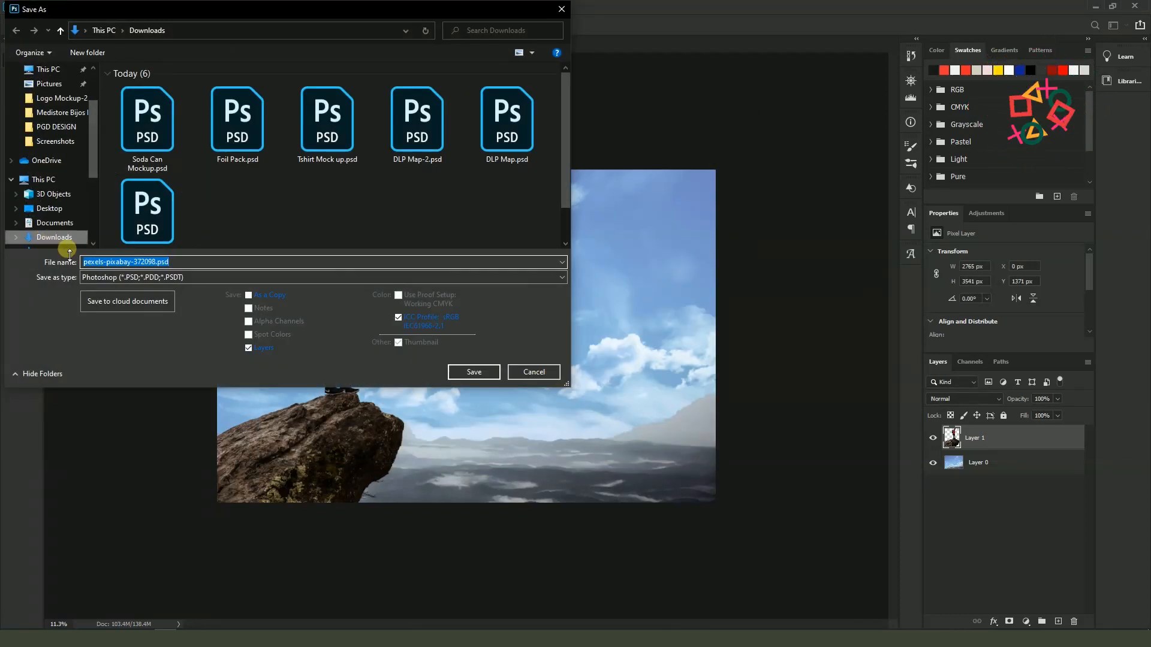
click(64, 208)
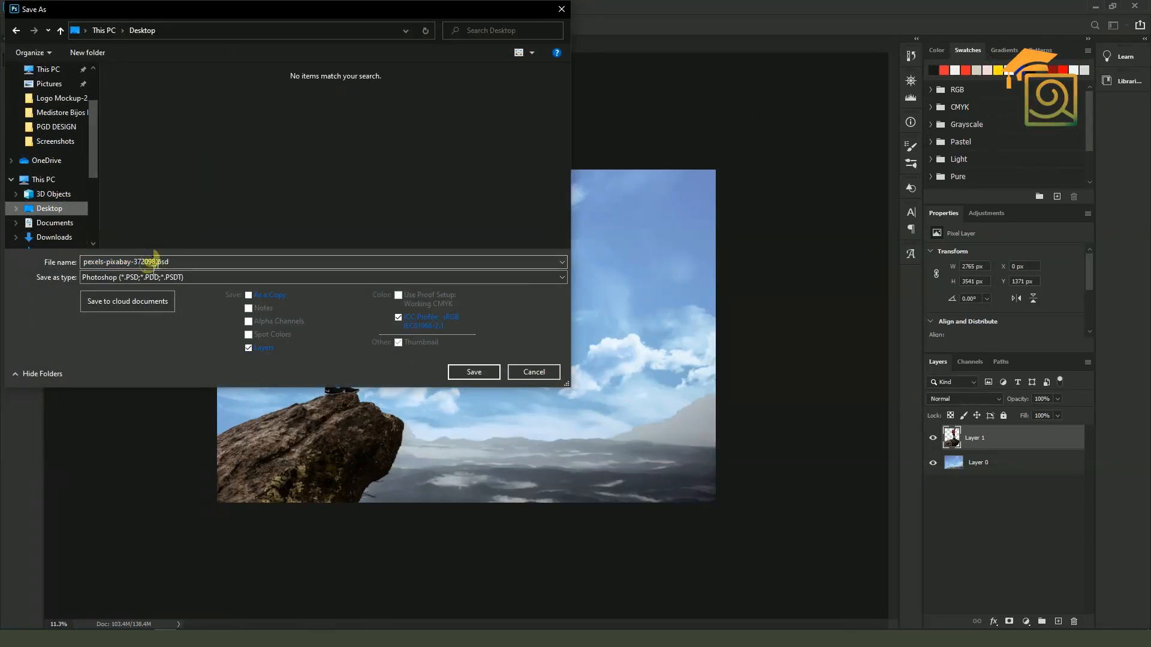
drag(155, 262, 82, 262)
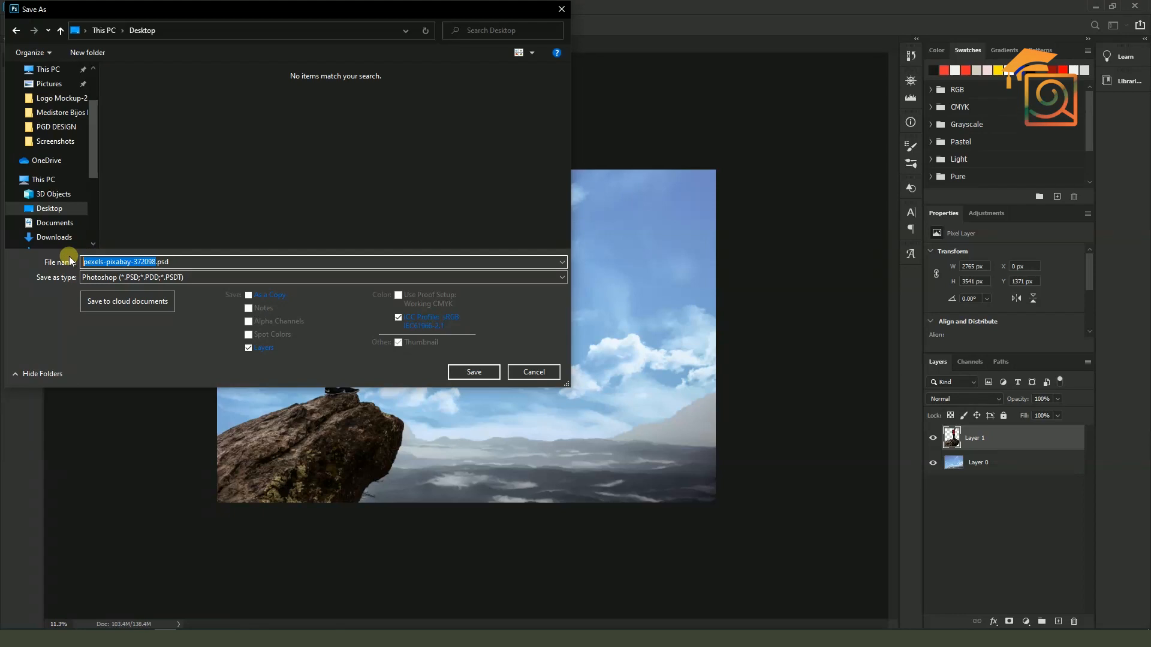
text(Parrallax)
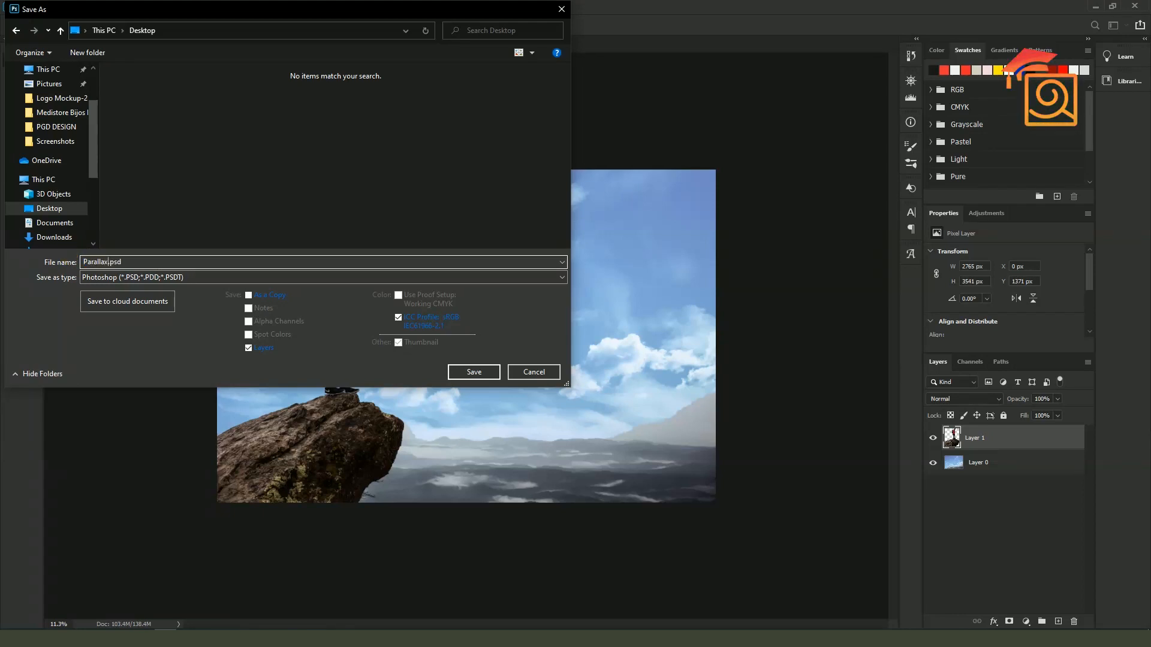
key(Return)
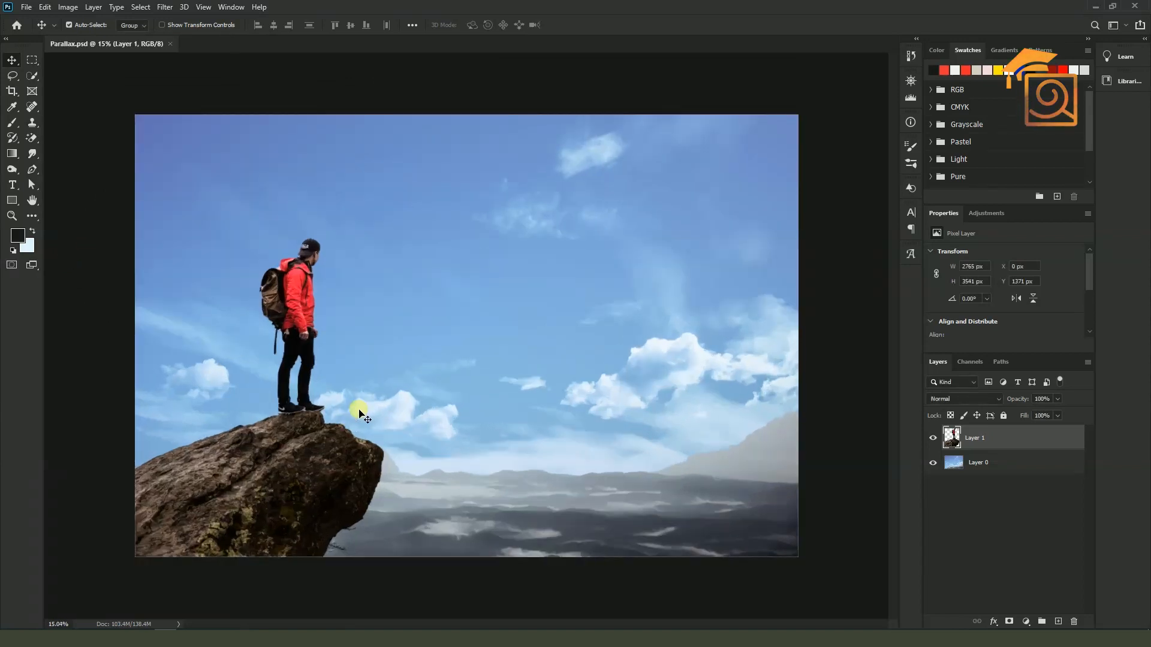
- Open the Timeline and create a video timeline from the document's two layers
click(229, 7)
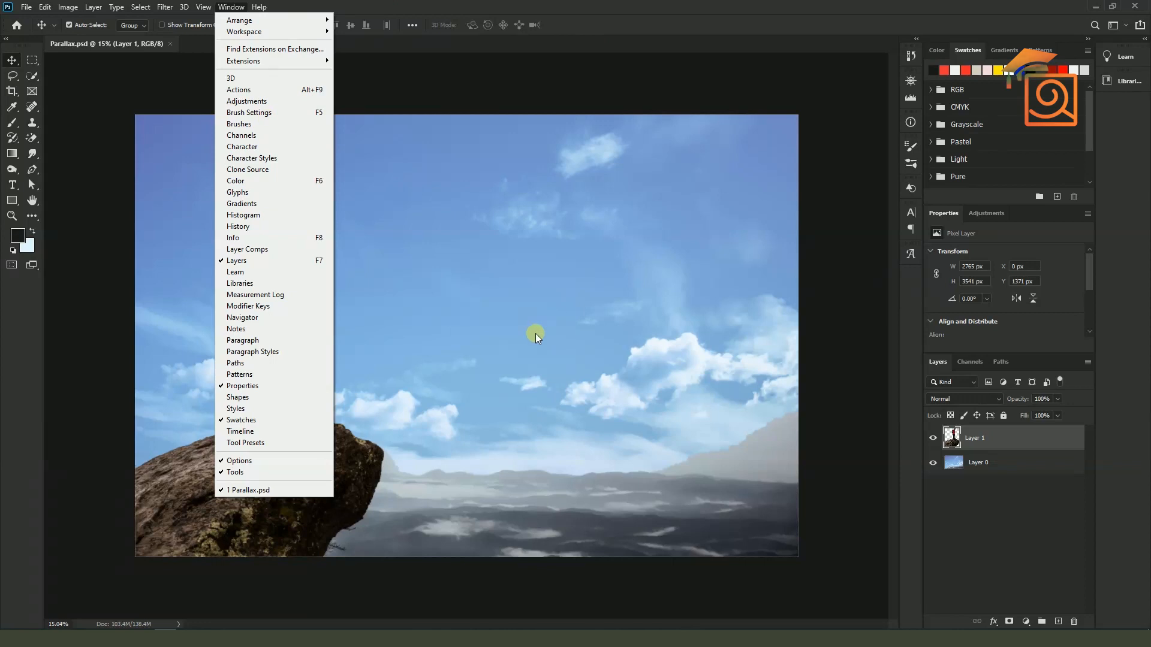
click(261, 433)
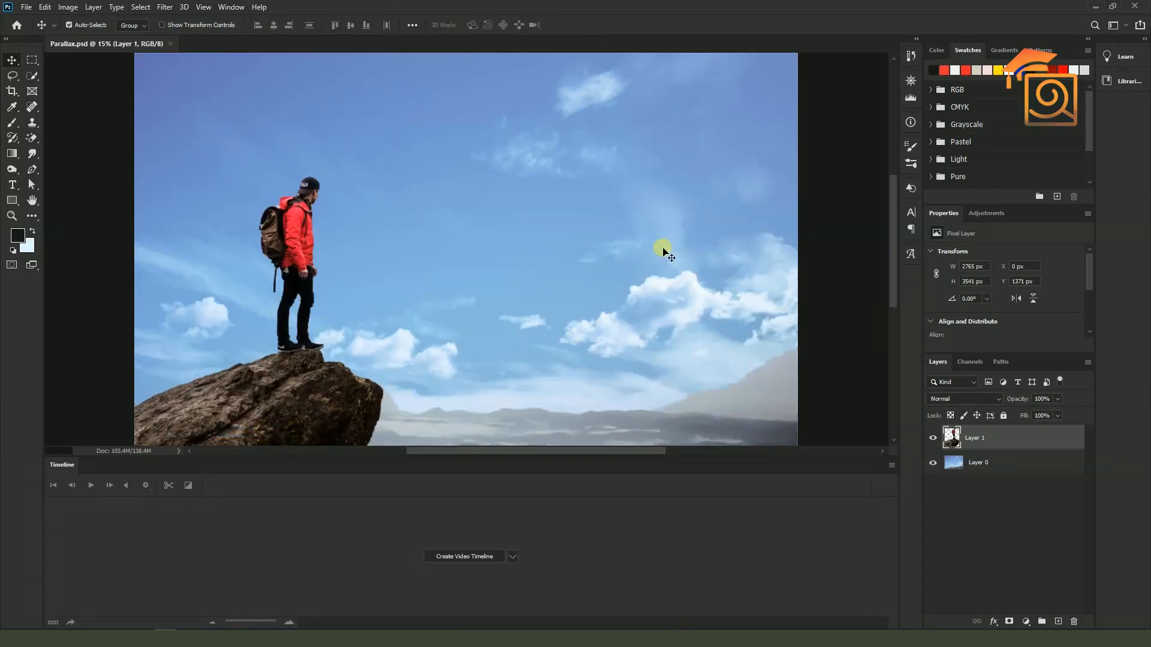
click(511, 556)
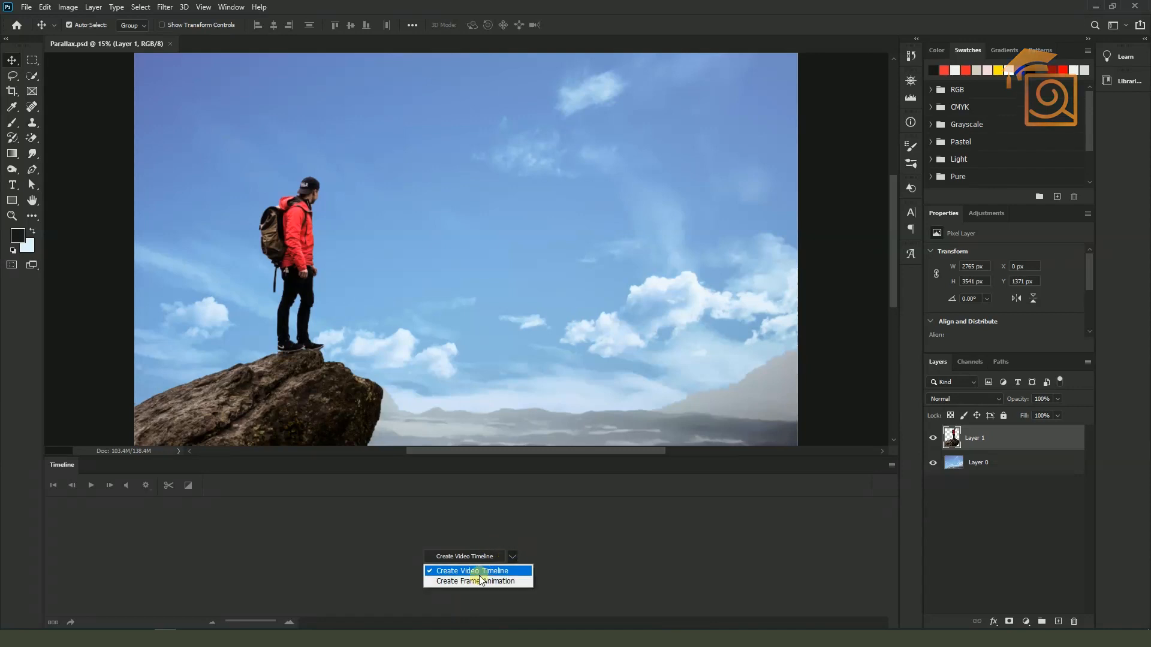
click(473, 581)
click(509, 558)
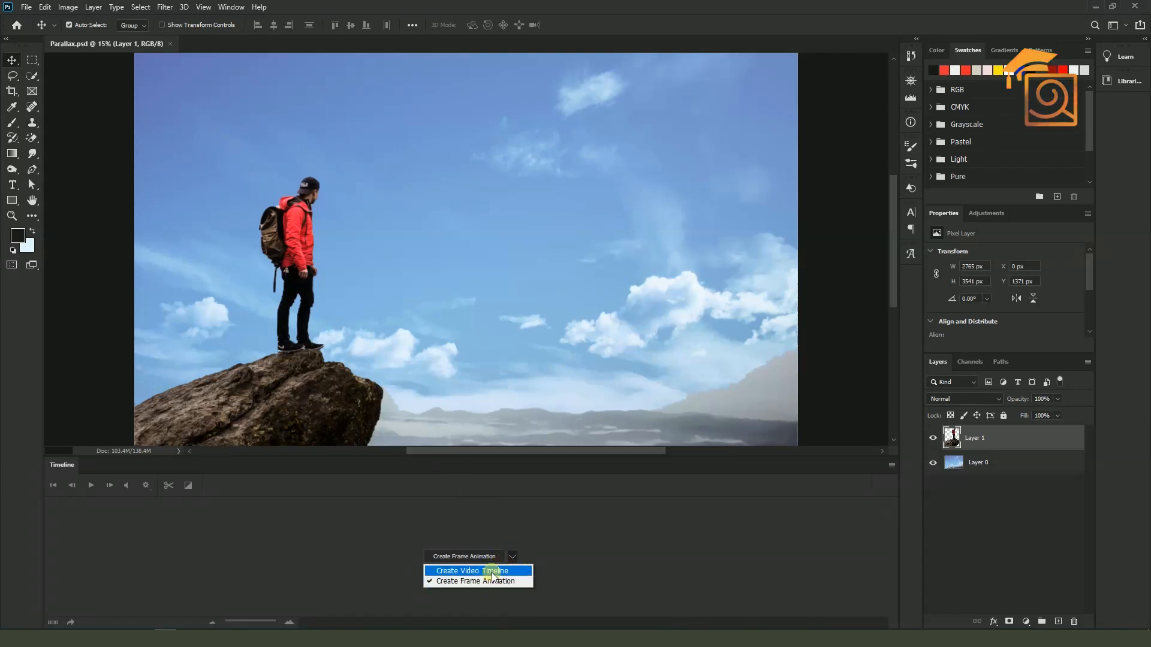
click(492, 572)
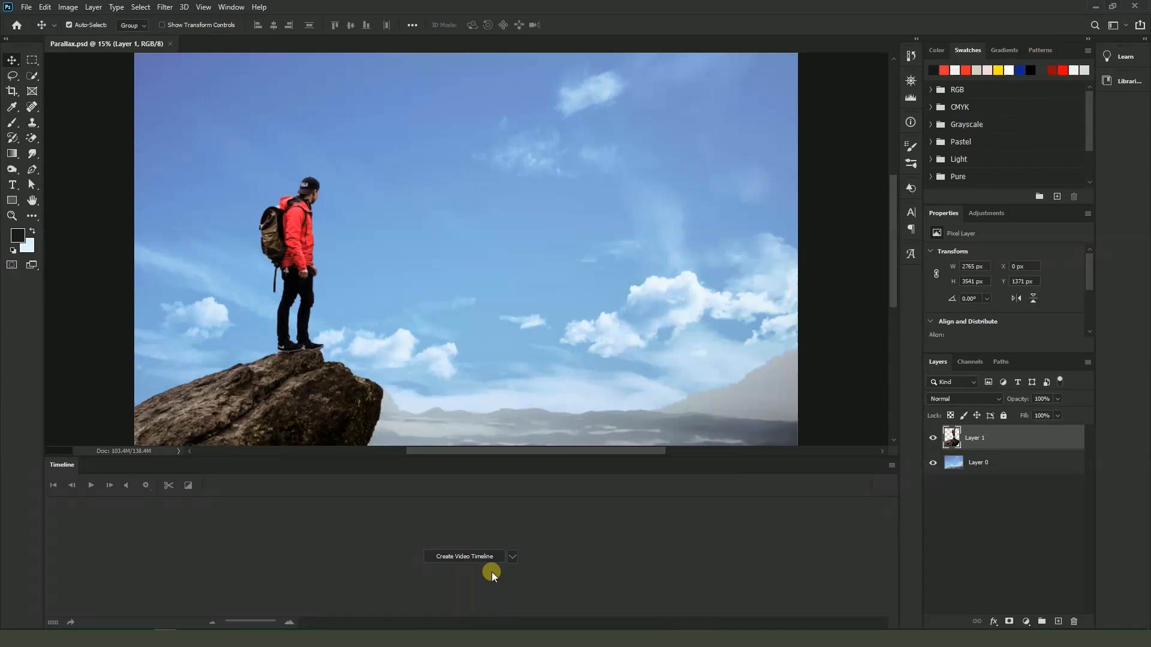
click(466, 556)
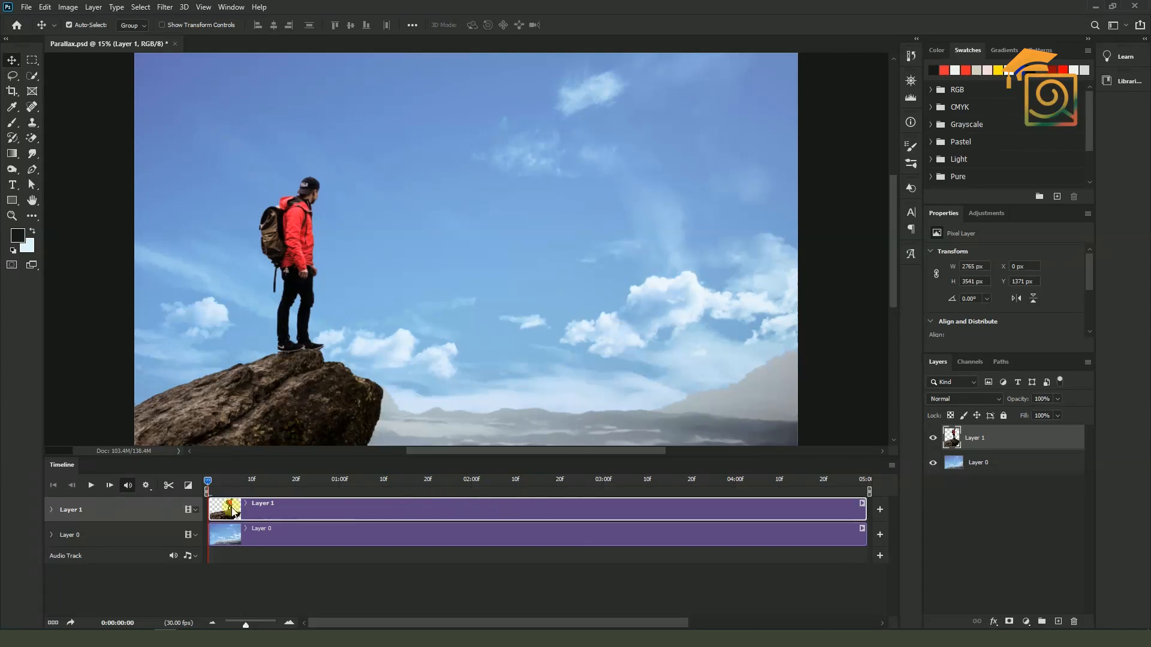
- Select the Layer 0 sky clip in the timeline and expand its animation properties
click(241, 532)
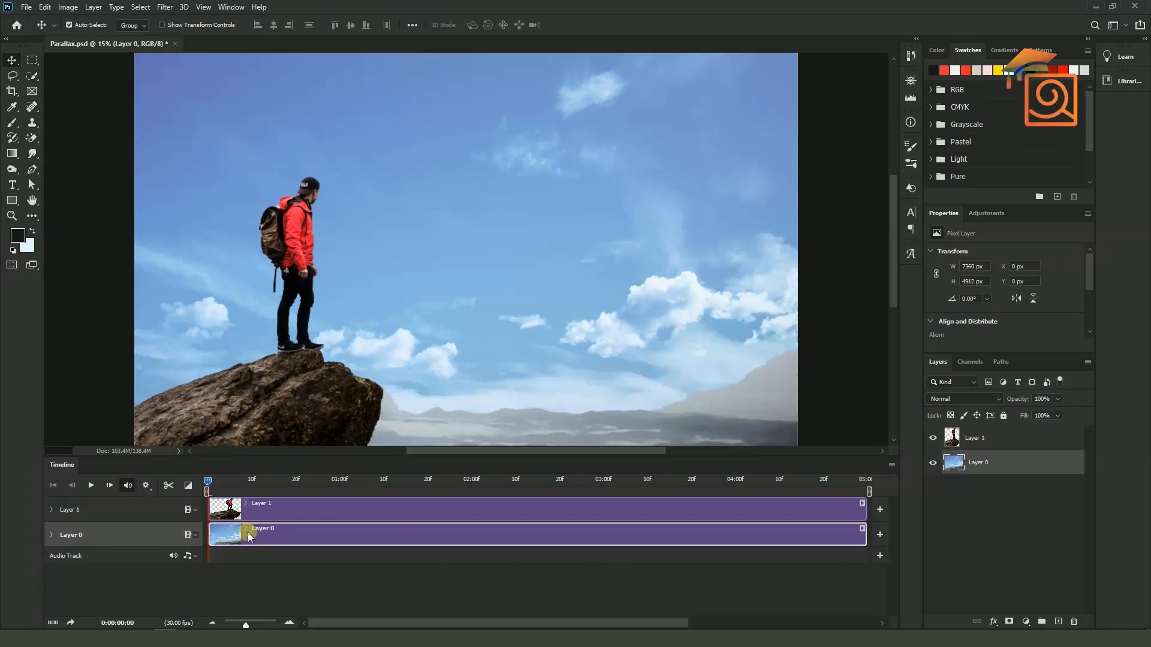
scroll(324, 311, down, 3)
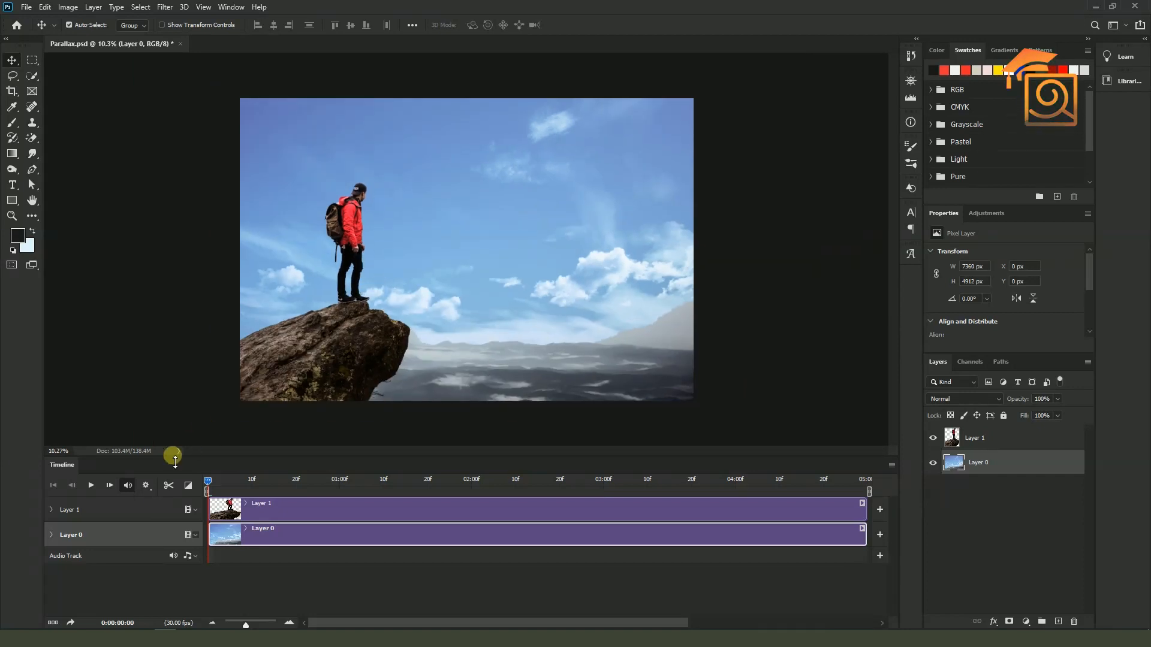
click(51, 535)
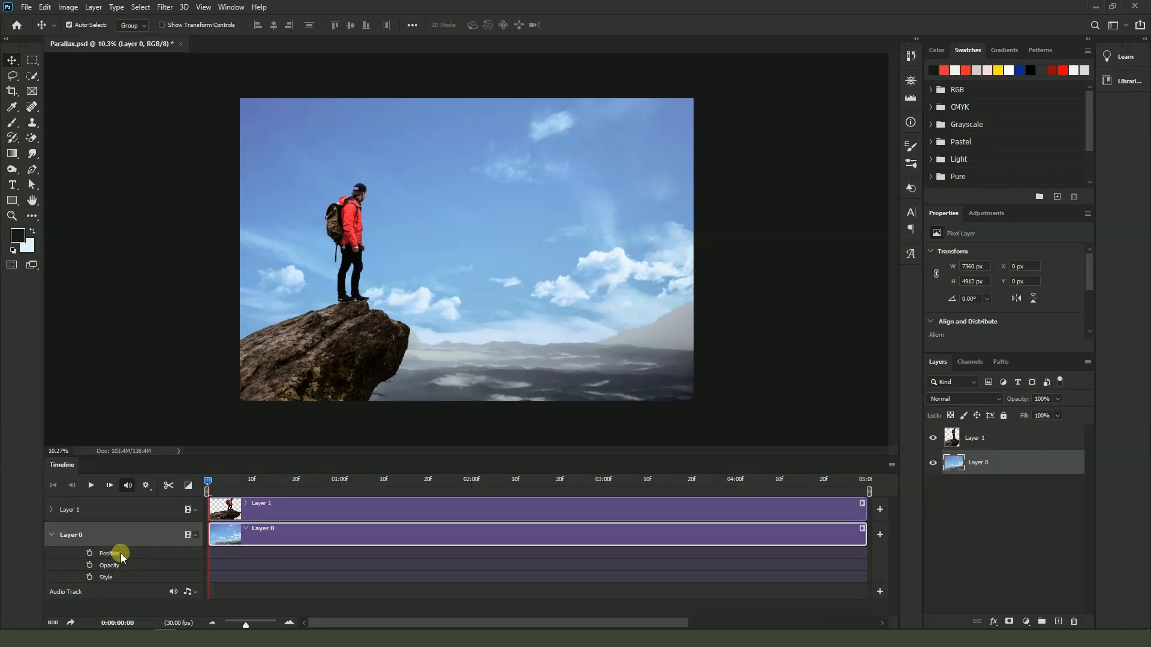
- Try scaling the Layer 0 sky up to about 114% around its centre behind the hiker
scroll(235, 450, down, 2)
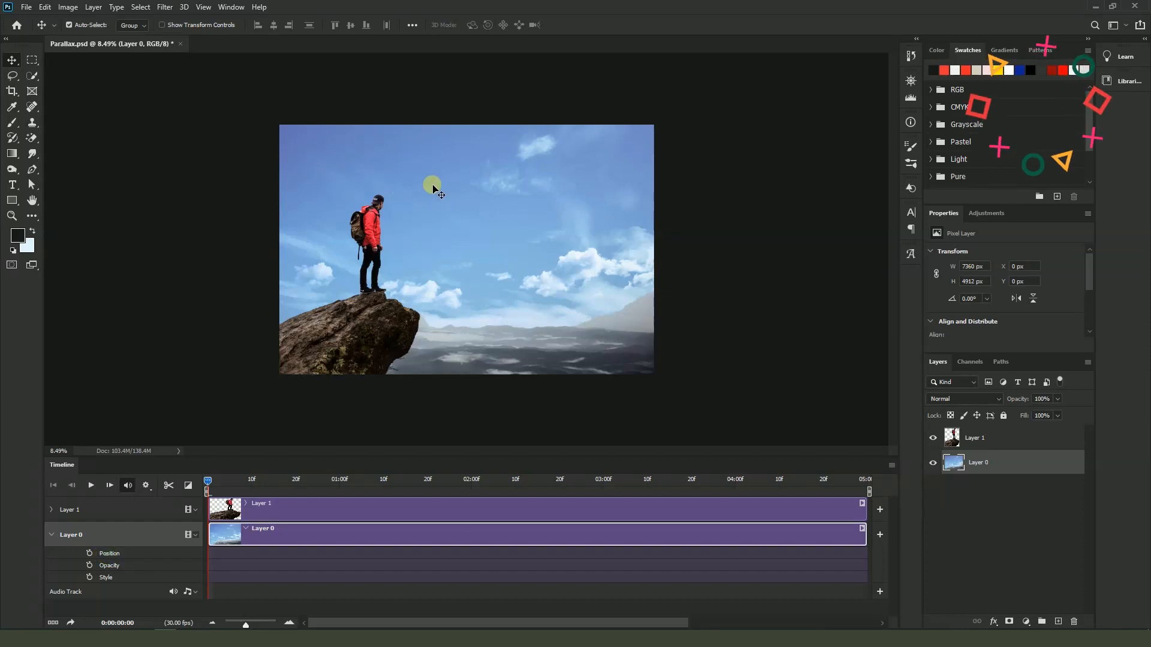
scroll(576, 258, up, 1)
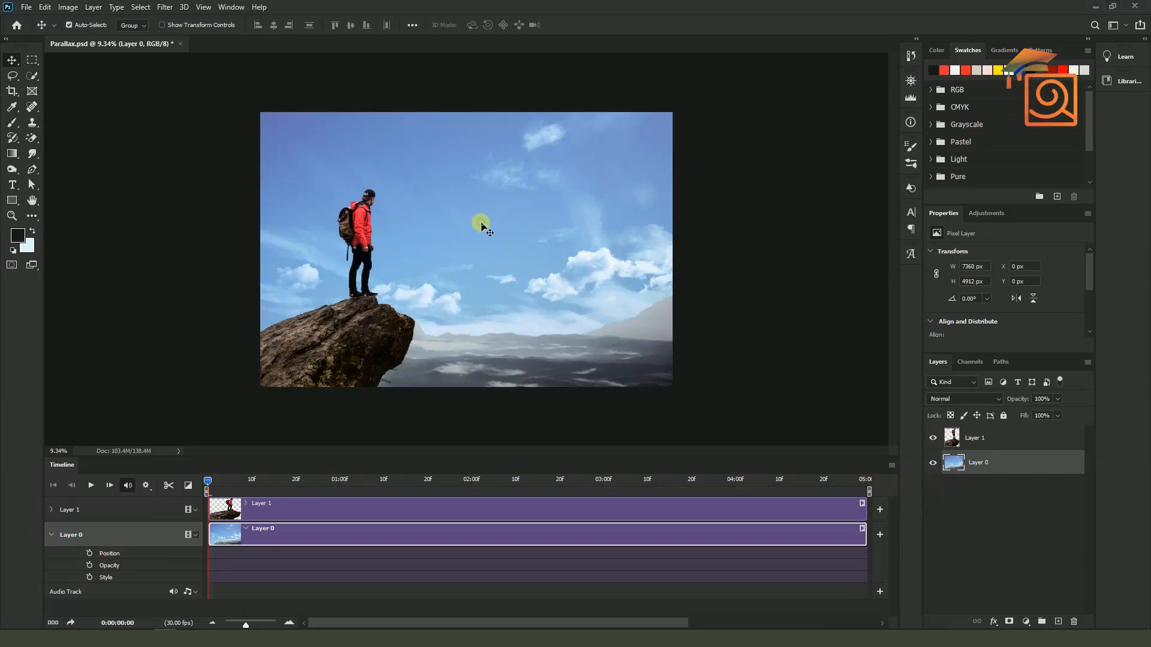
key(ctrl+t)
key(Escape)
key(ctrl+t)
drag(673, 112, 700, 94)
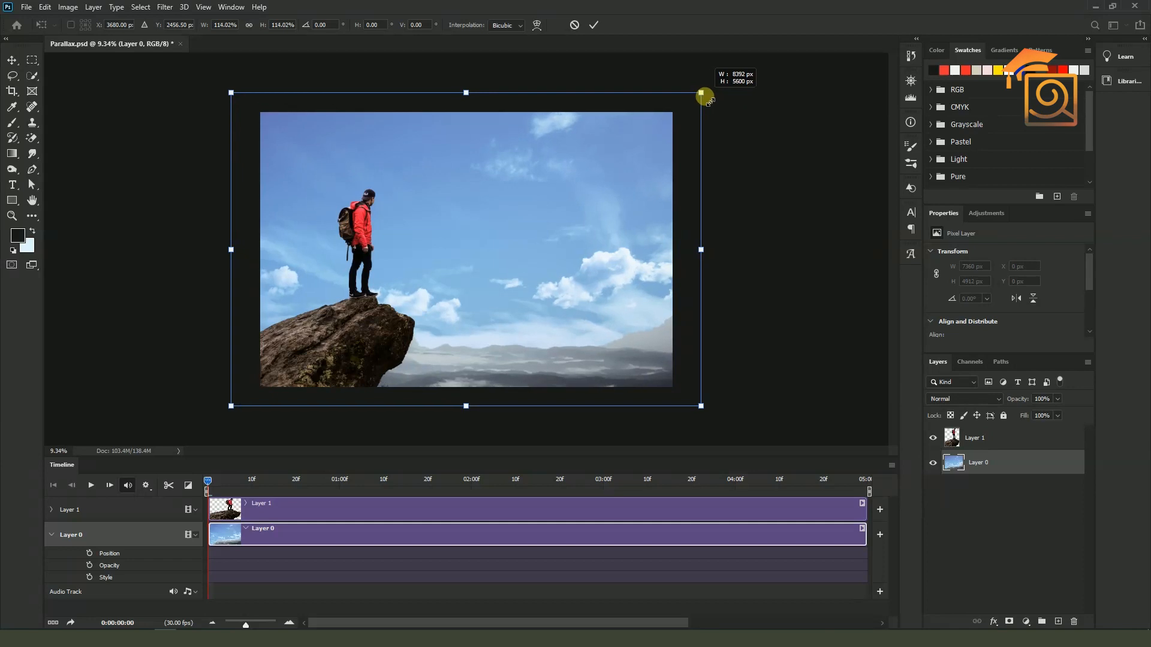
key(Return)
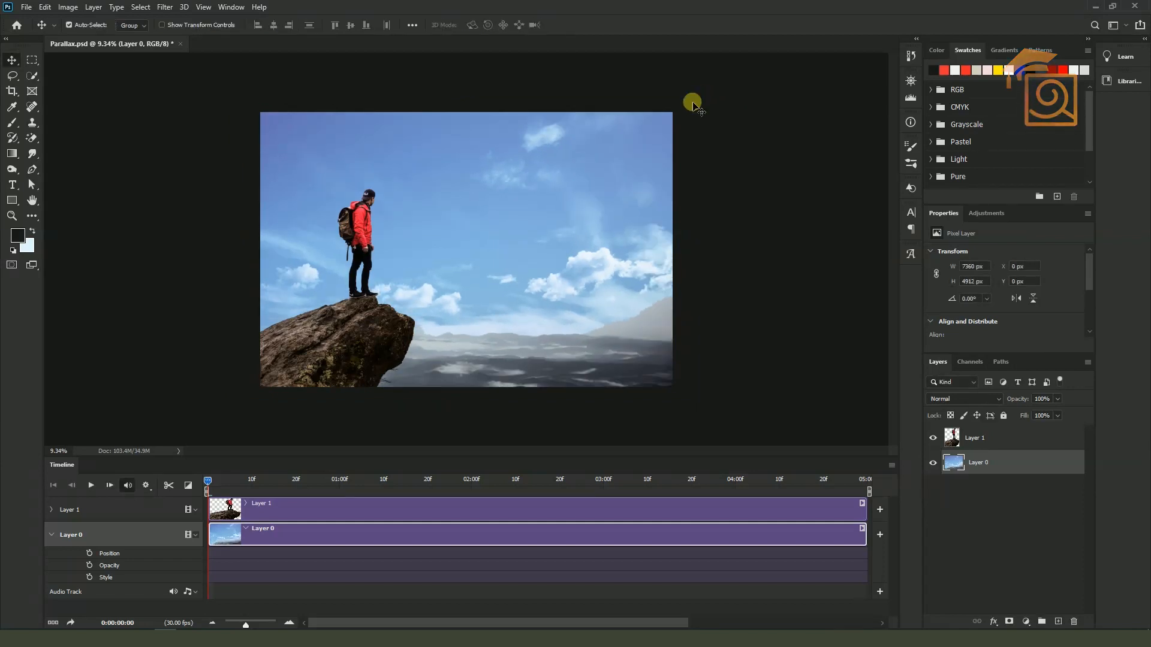
- Try shifting the sky slightly downward, undo it, and try enlarging the sky to about 109% from its lower-left corner
drag(566, 181, 568, 200)
key(ctrl+z)
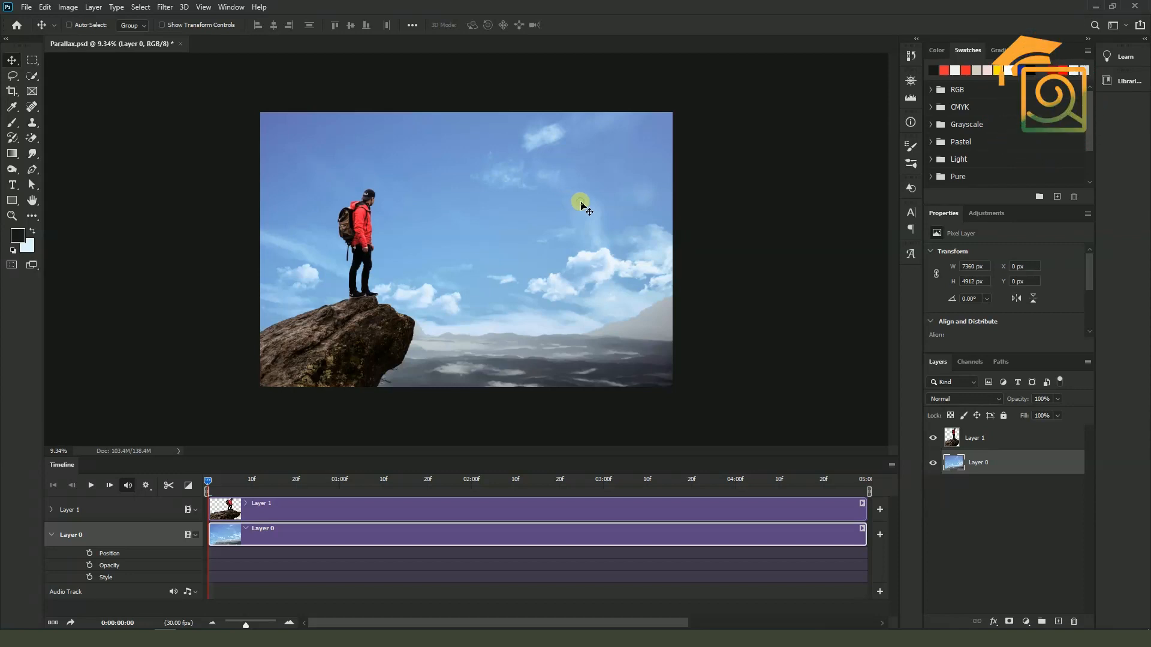
key(ctrl+t)
drag(674, 112, 711, 87)
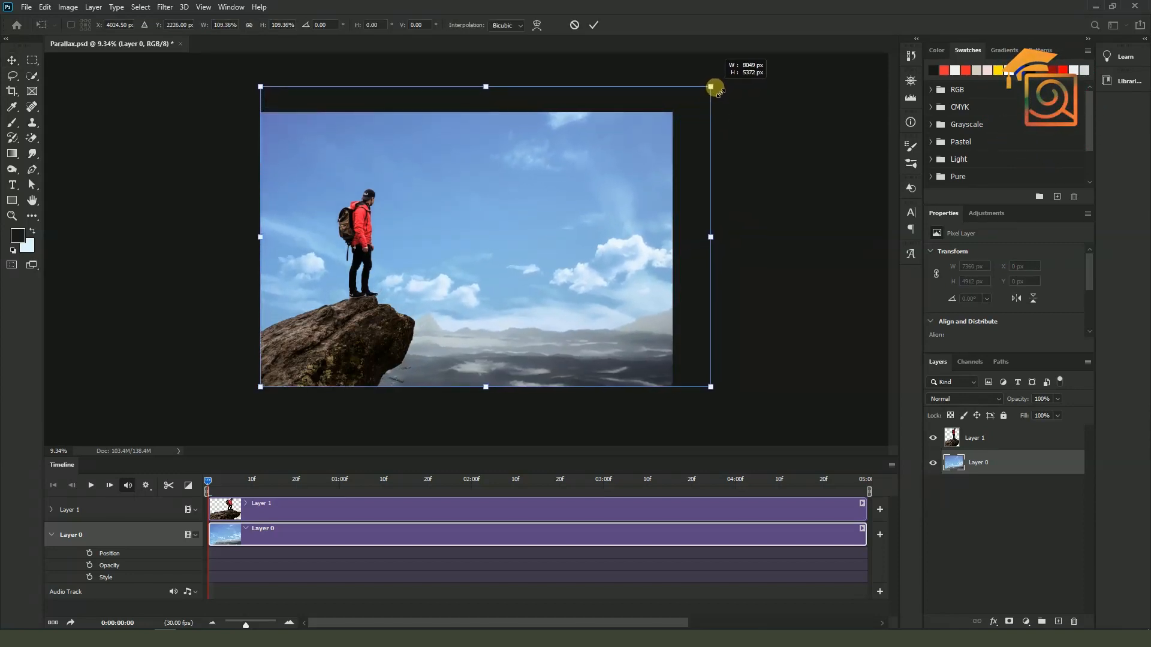
key(Return)
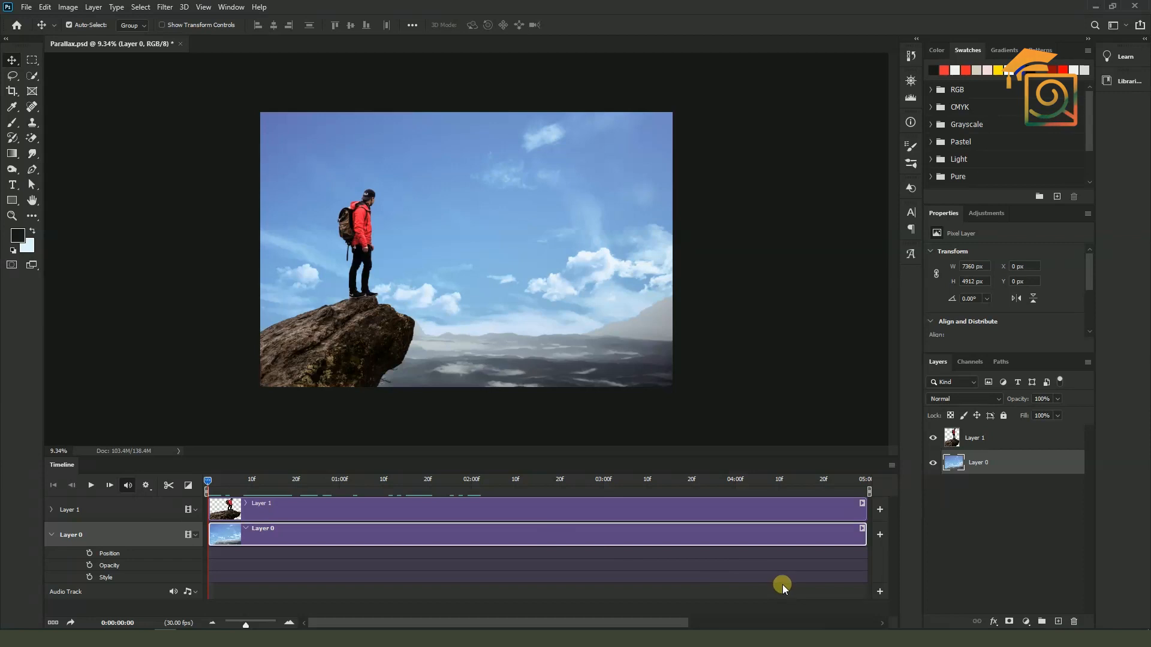
- Set the Layer 0 clip's motion to Zoom with Zoom In and Resize to Fill Canvas, after trying Pan & Zoom
click(862, 504)
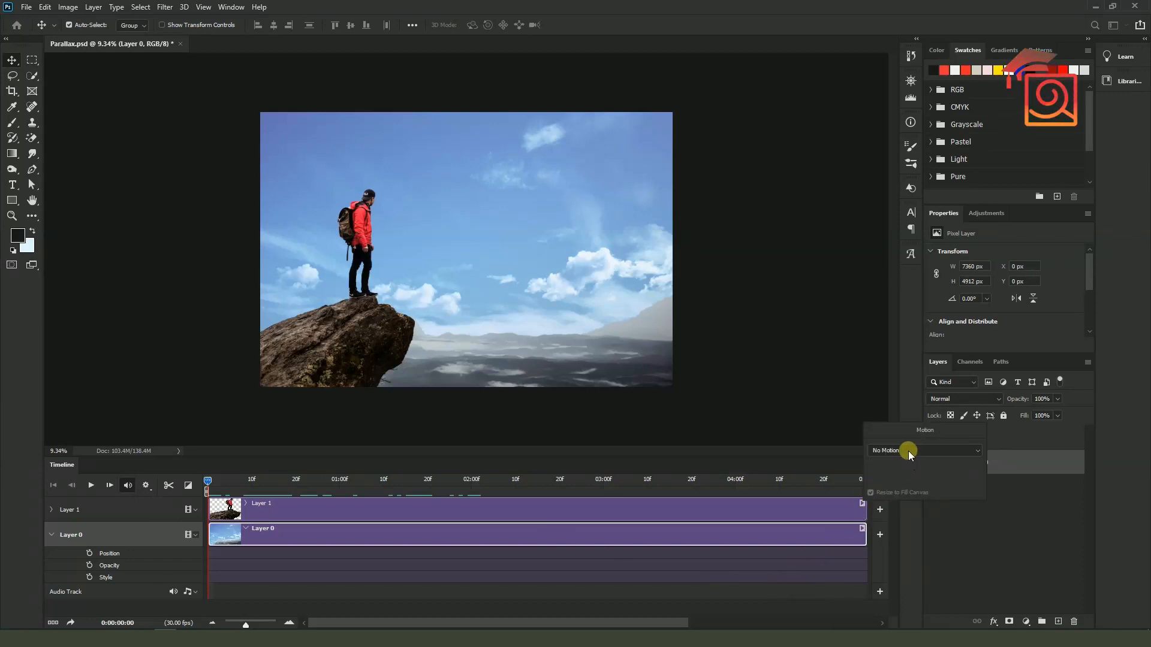
click(862, 529)
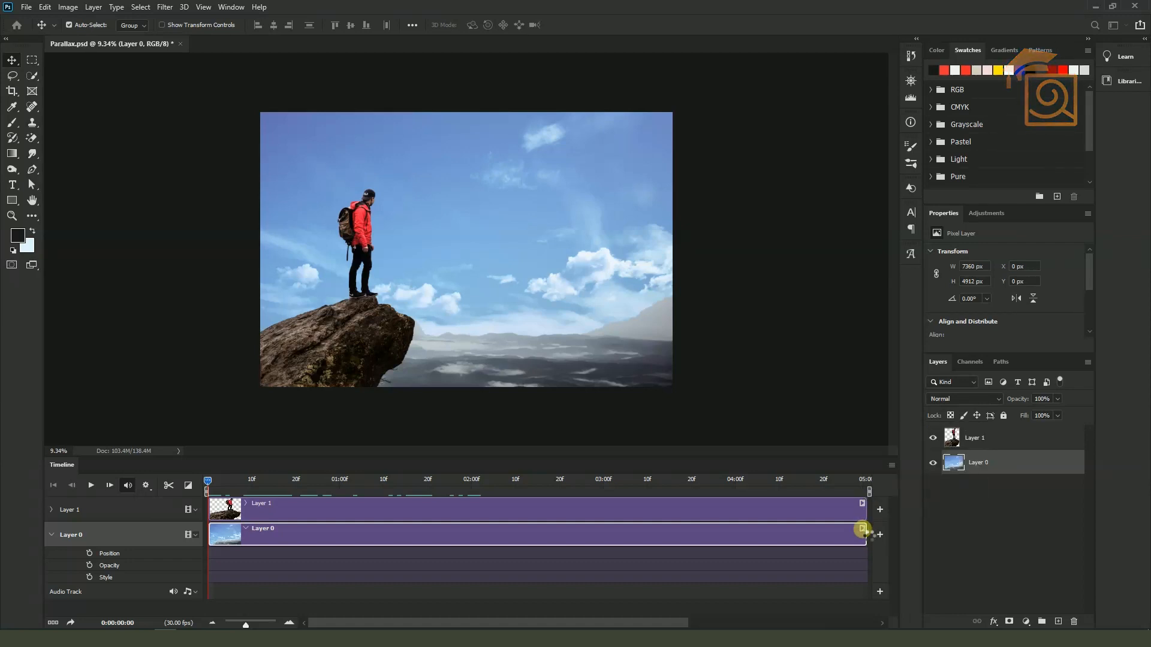
click(905, 478)
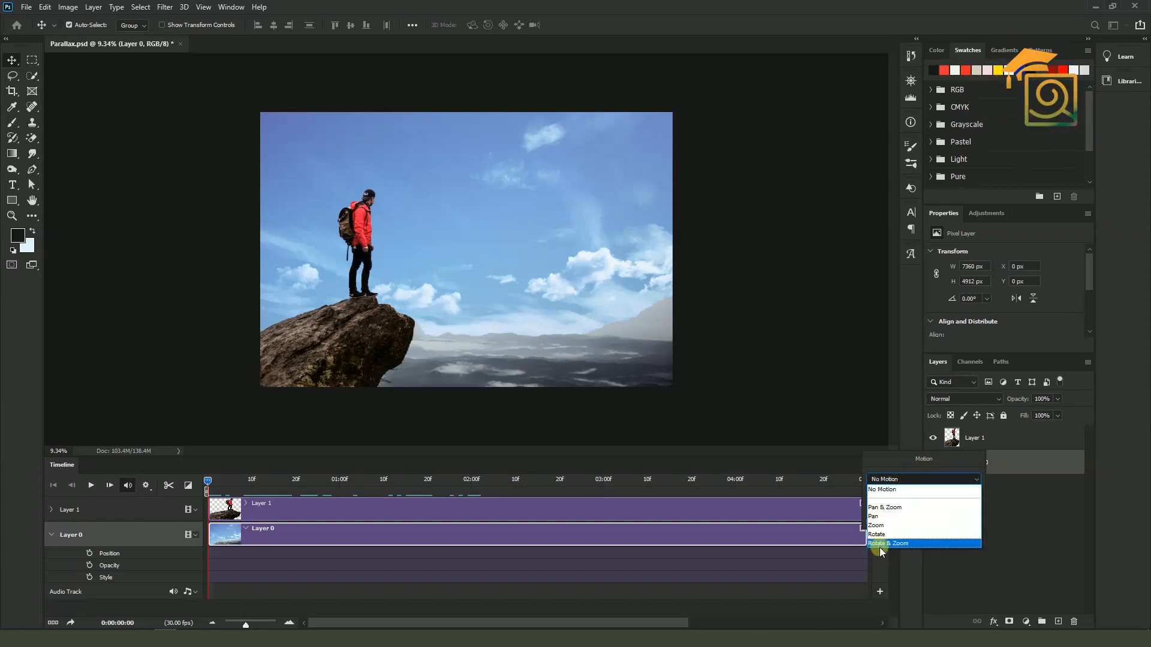
click(892, 508)
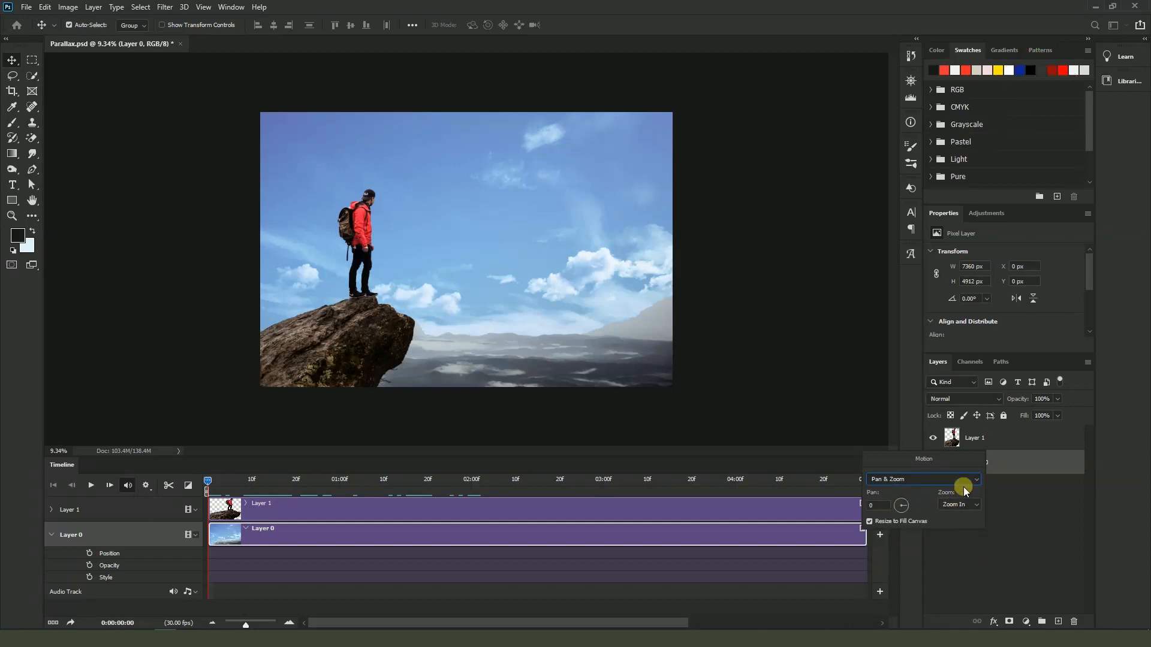
click(913, 483)
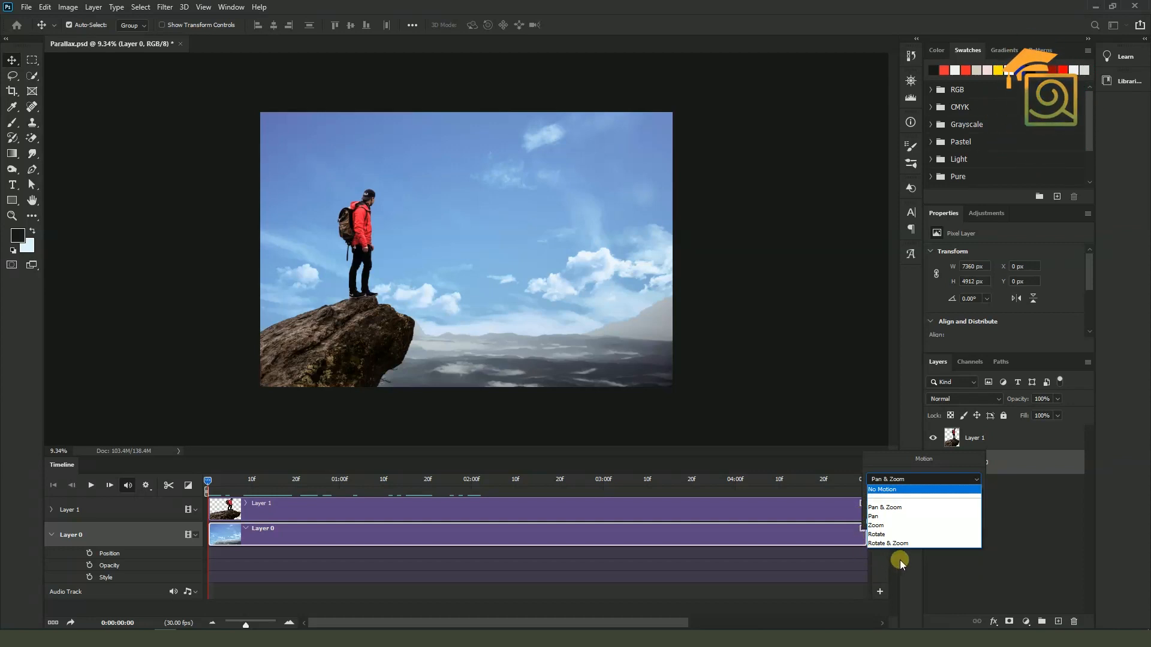
click(878, 525)
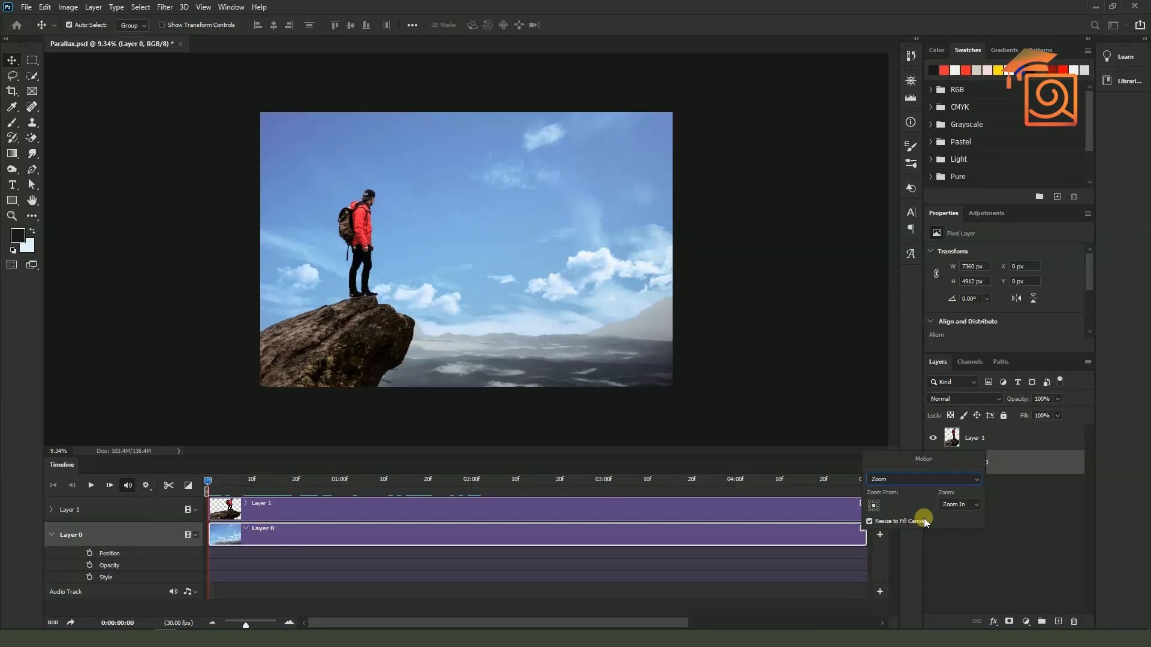
click(974, 481)
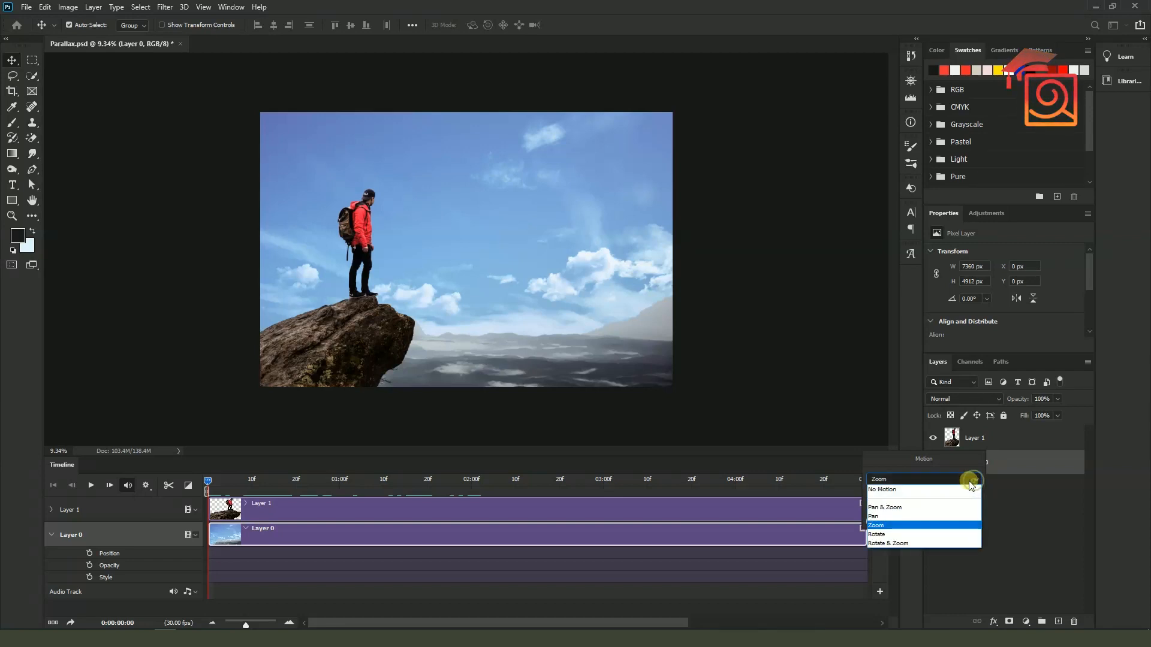
click(880, 526)
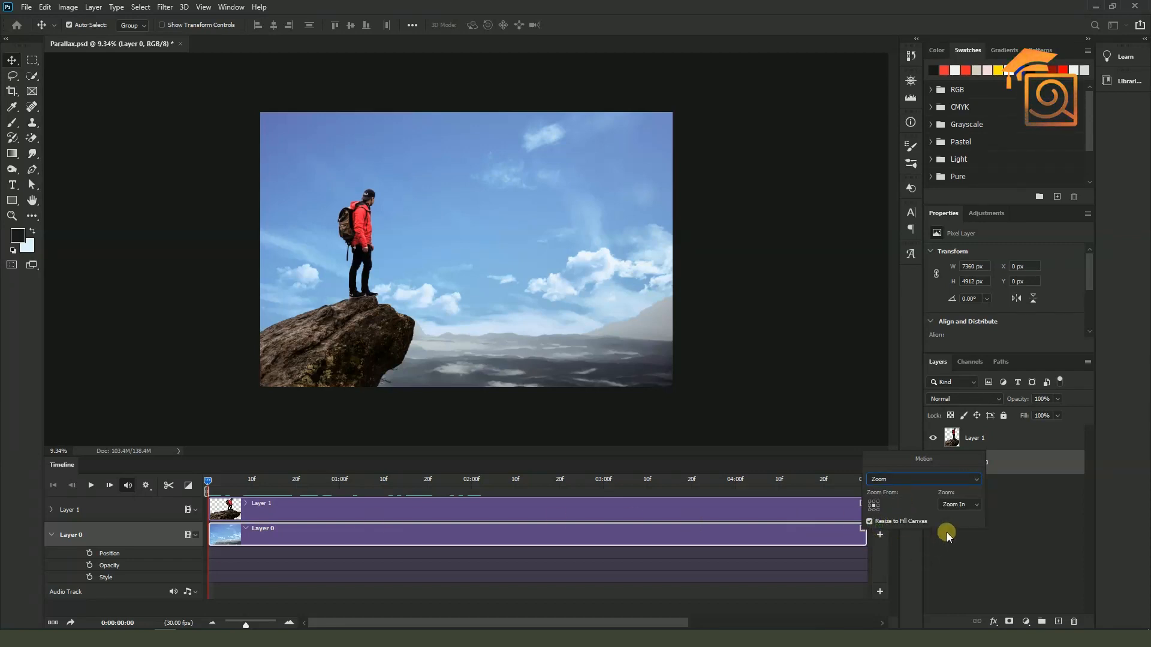
click(956, 515)
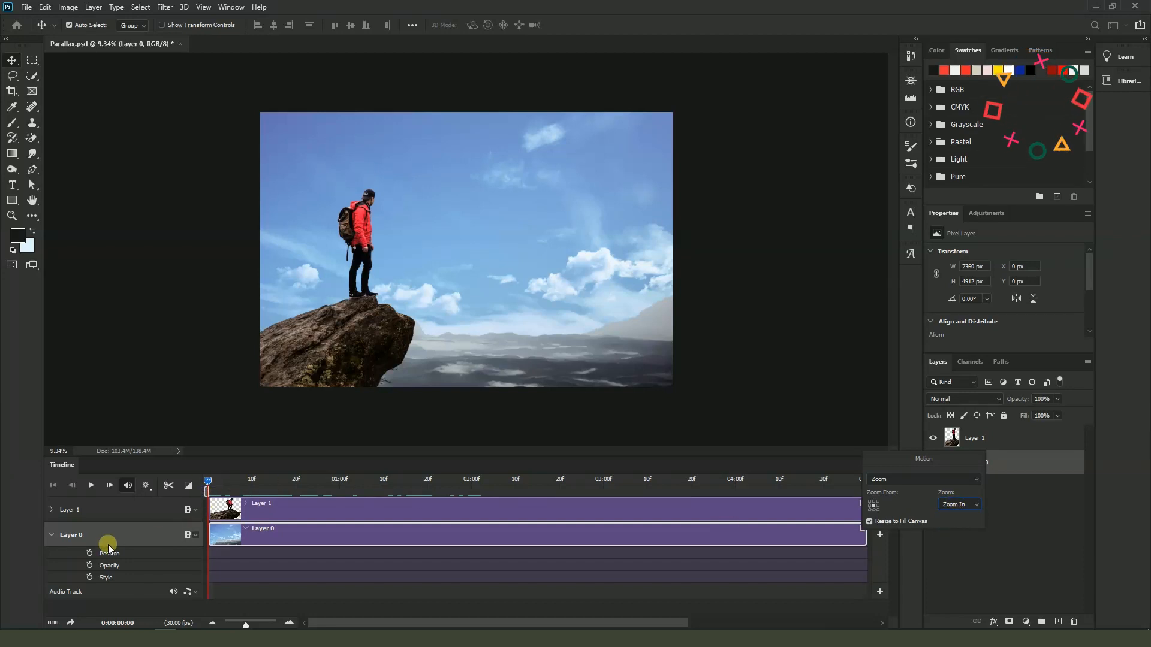
click(90, 550)
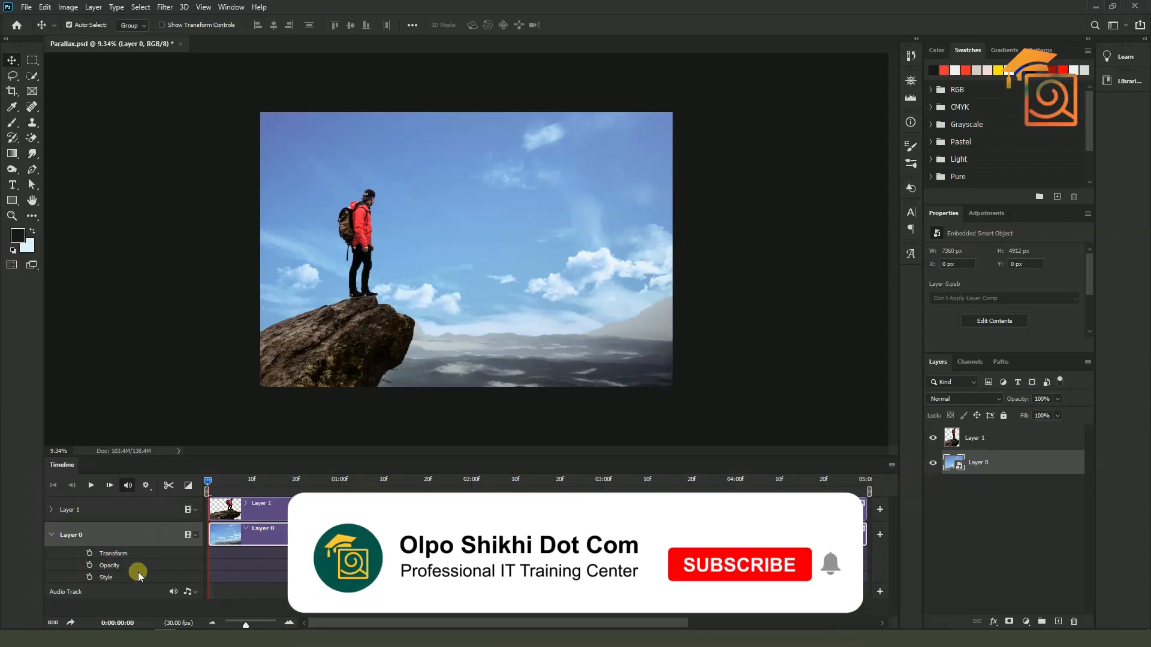
- Keyframe Layer 0's Transform at the start, and at 0:00:04:29 scale the sky to about 8136 × 5430 px from its lower-left corner
click(90, 555)
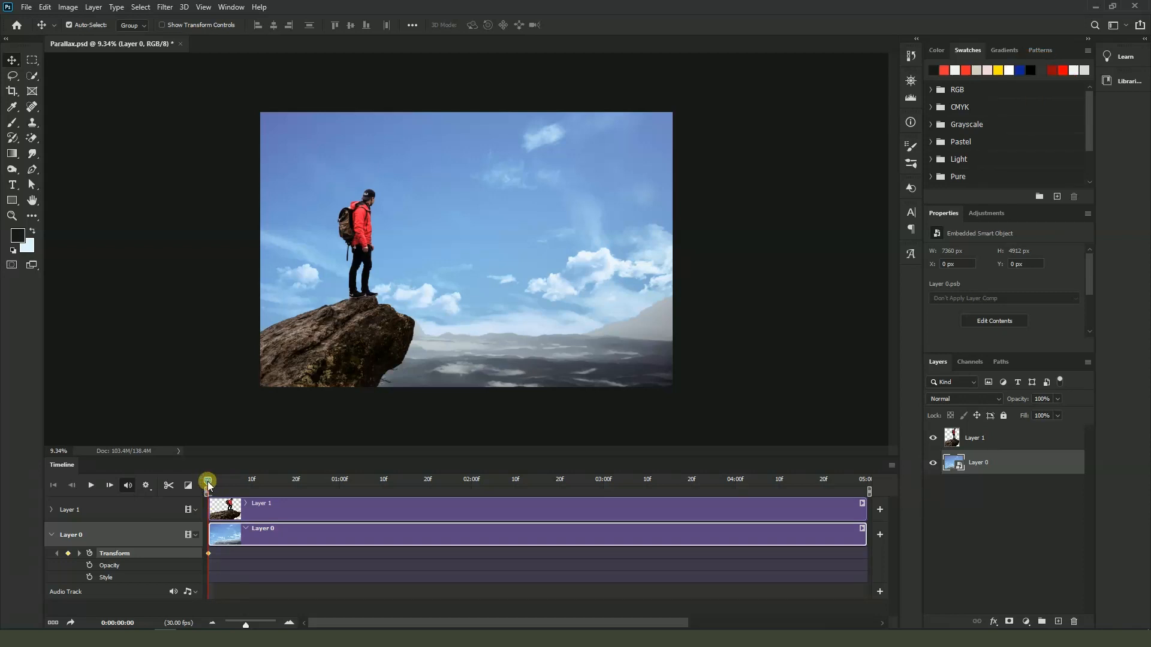
drag(208, 485, 869, 483)
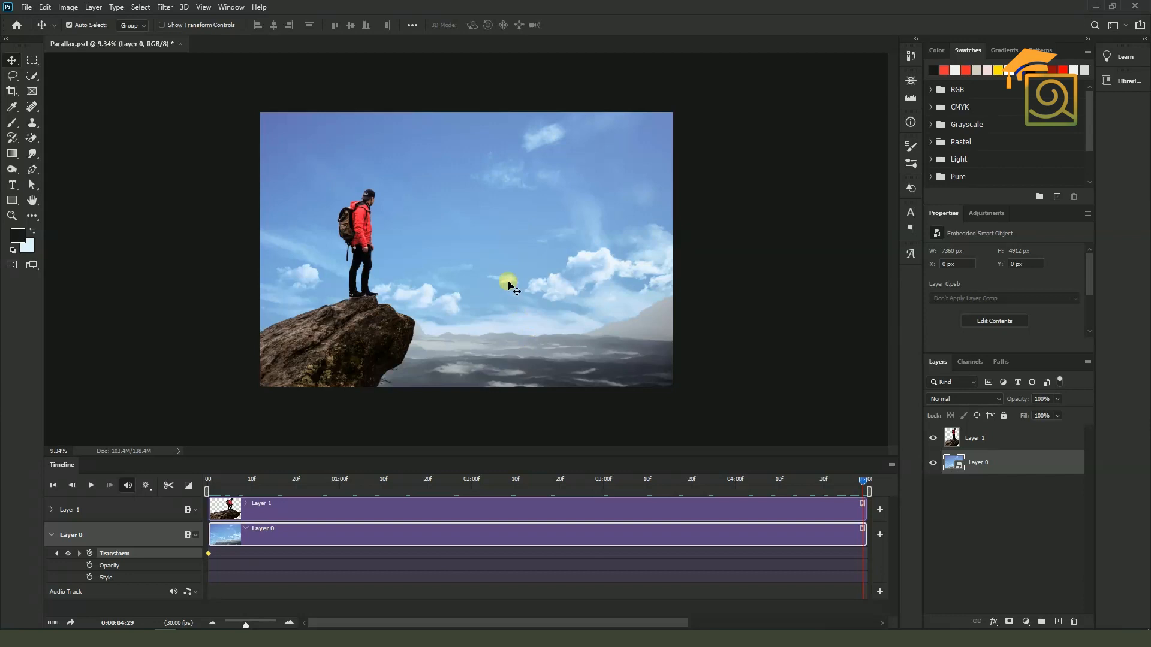
key(ctrl+minus)
key(ctrl+t)
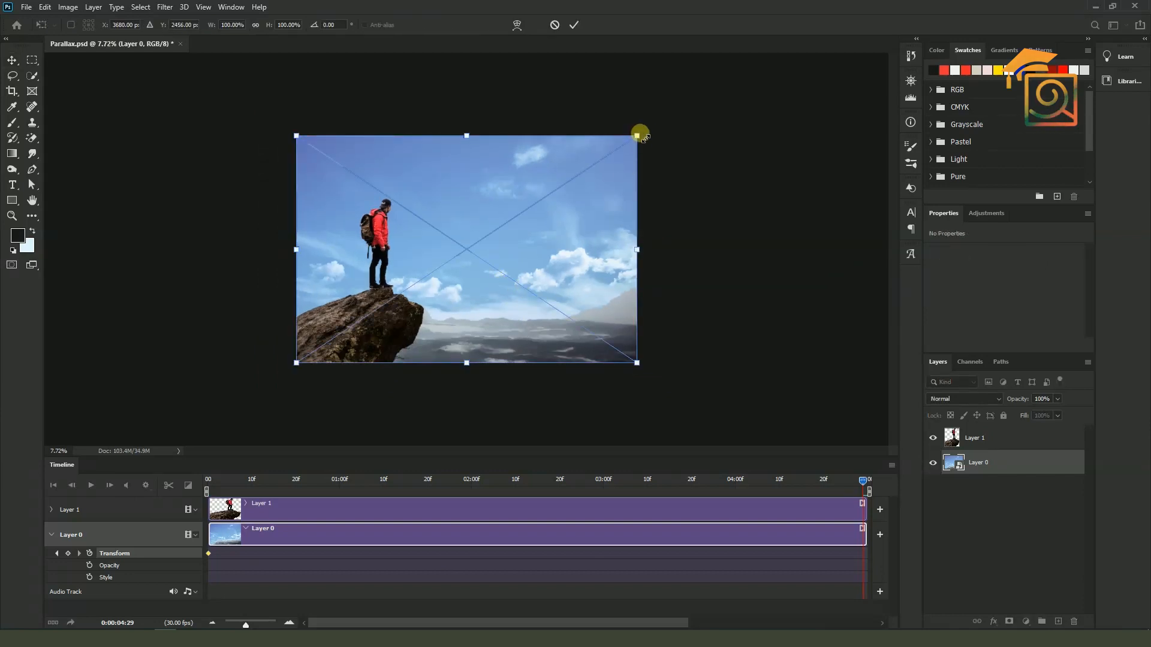
drag(637, 135, 672, 111)
key(Return)
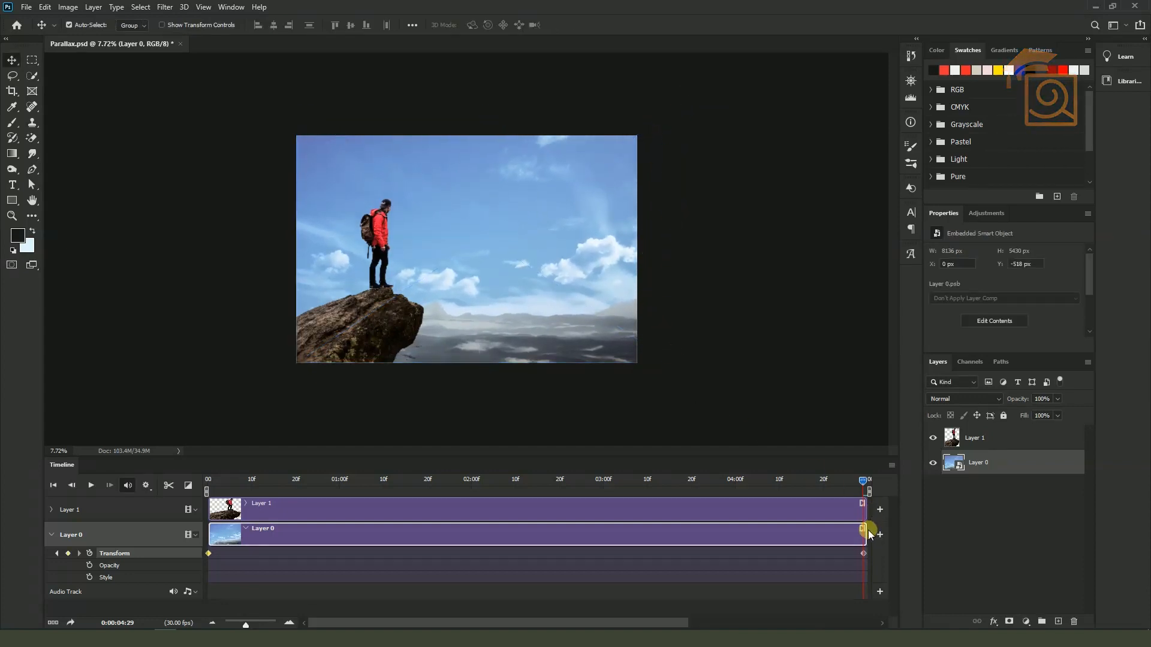
- Play the sky animation from the first frame, stop it, and undo the Transform keyframes on Layer 0
drag(863, 483, 195, 480)
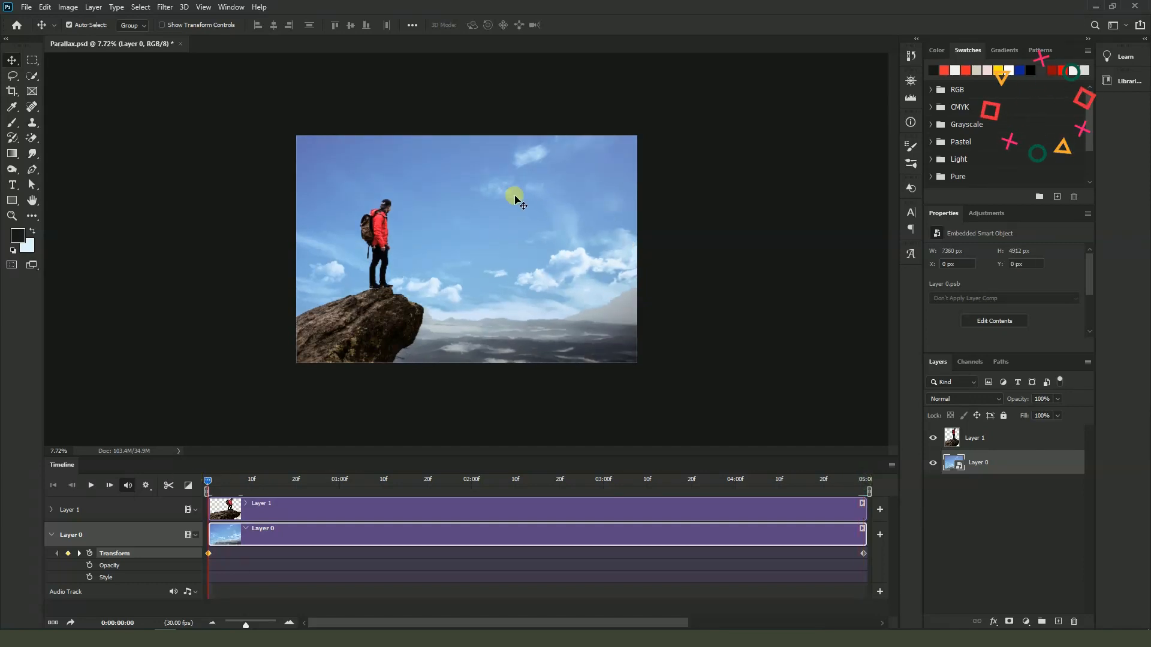
scroll(526, 193, up, 4)
key(space)
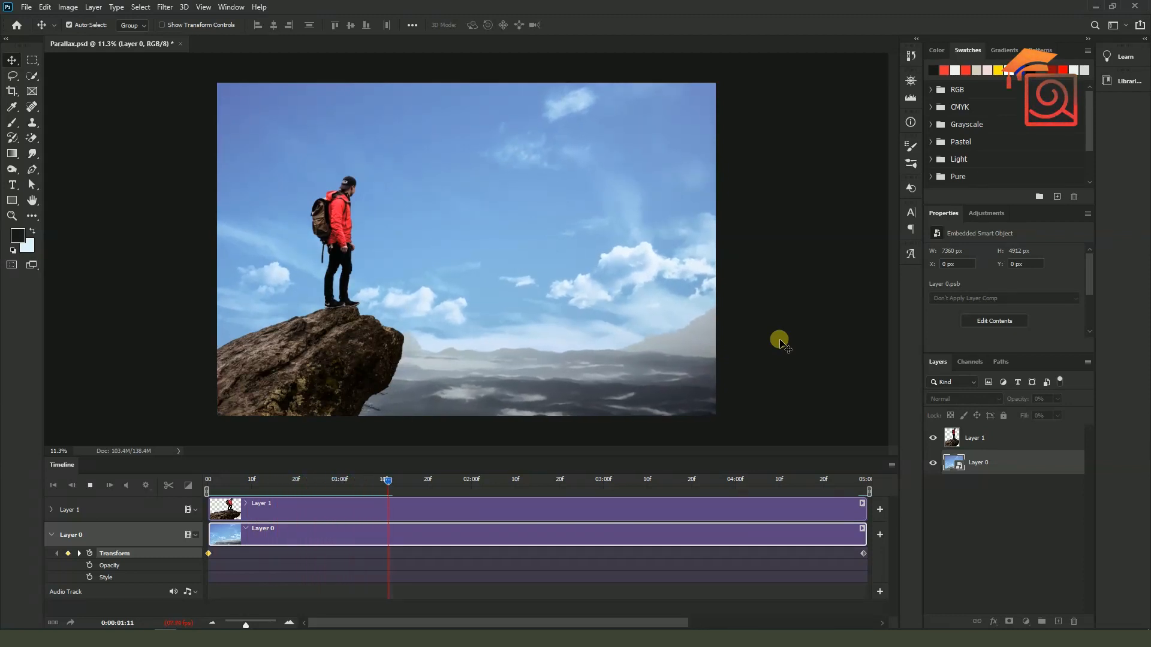
key(space)
key(ctrl+z)
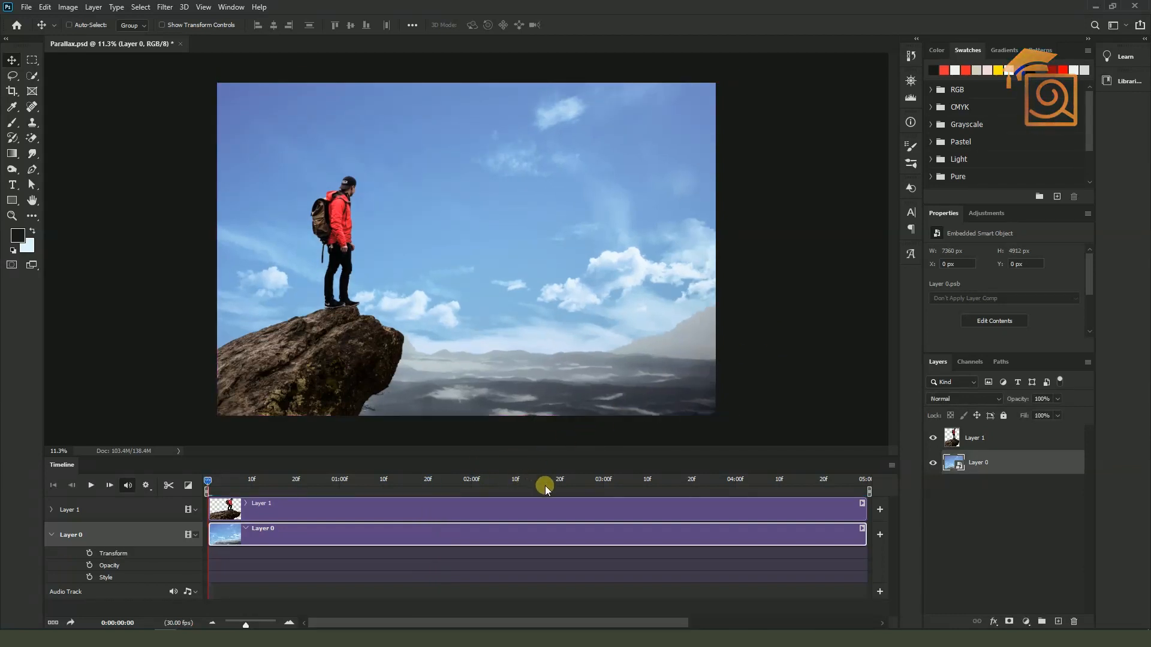
- Try the Pan & Zoom motion with Zoom In on the Layer 0 clip
click(862, 529)
click(892, 480)
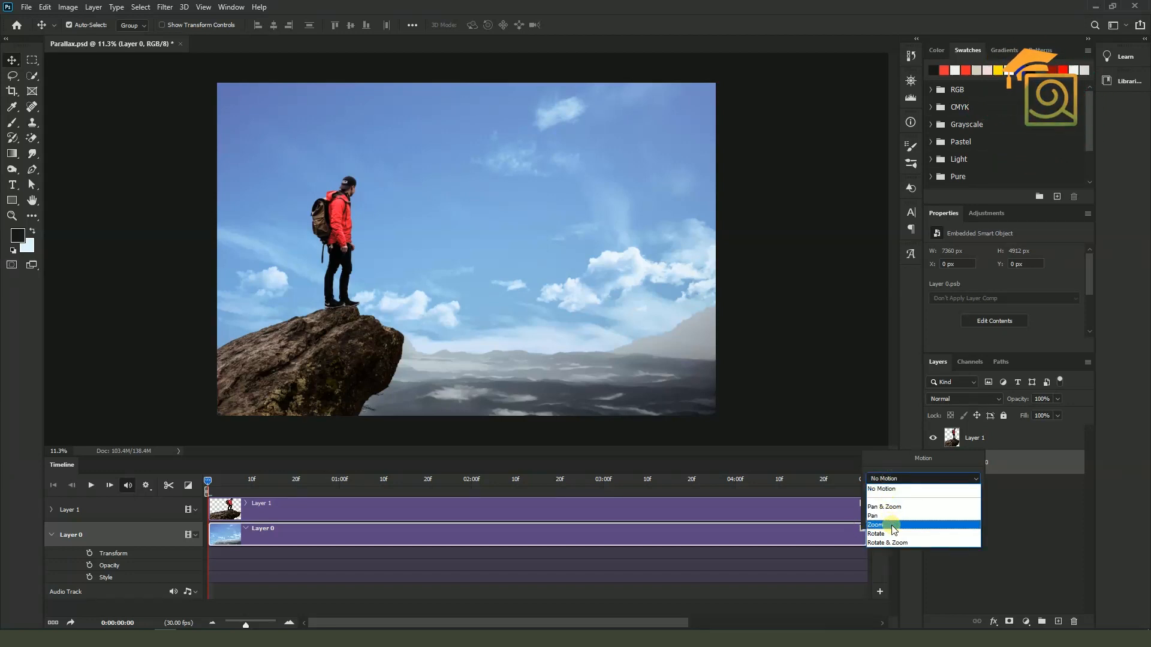
click(893, 508)
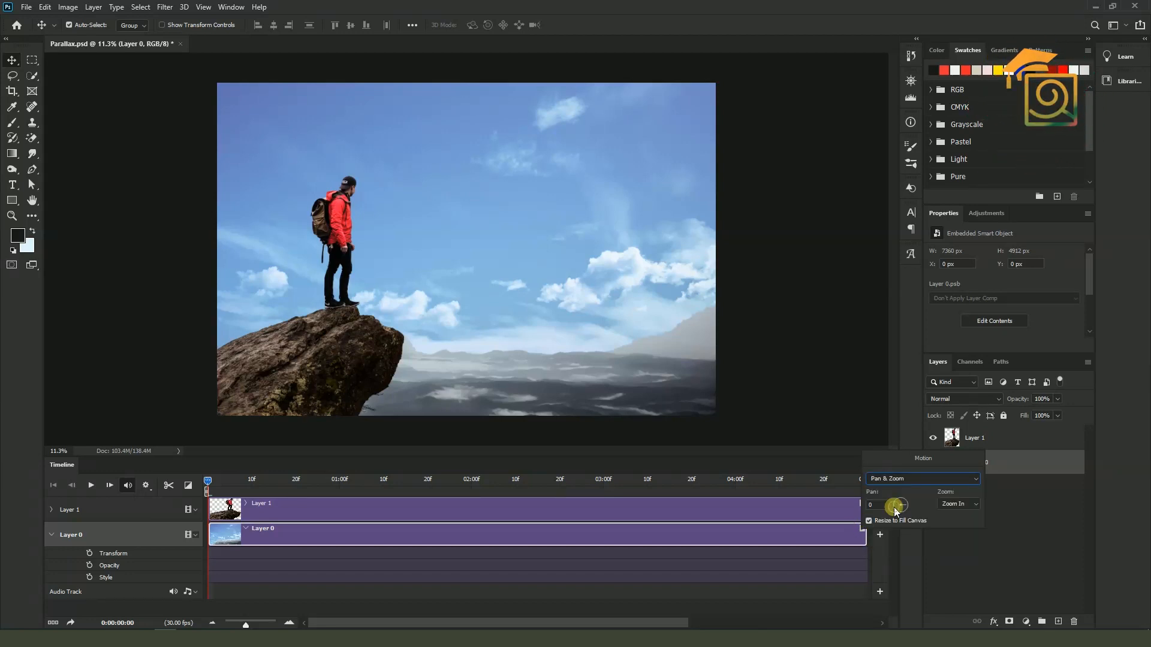
click(957, 510)
click(957, 514)
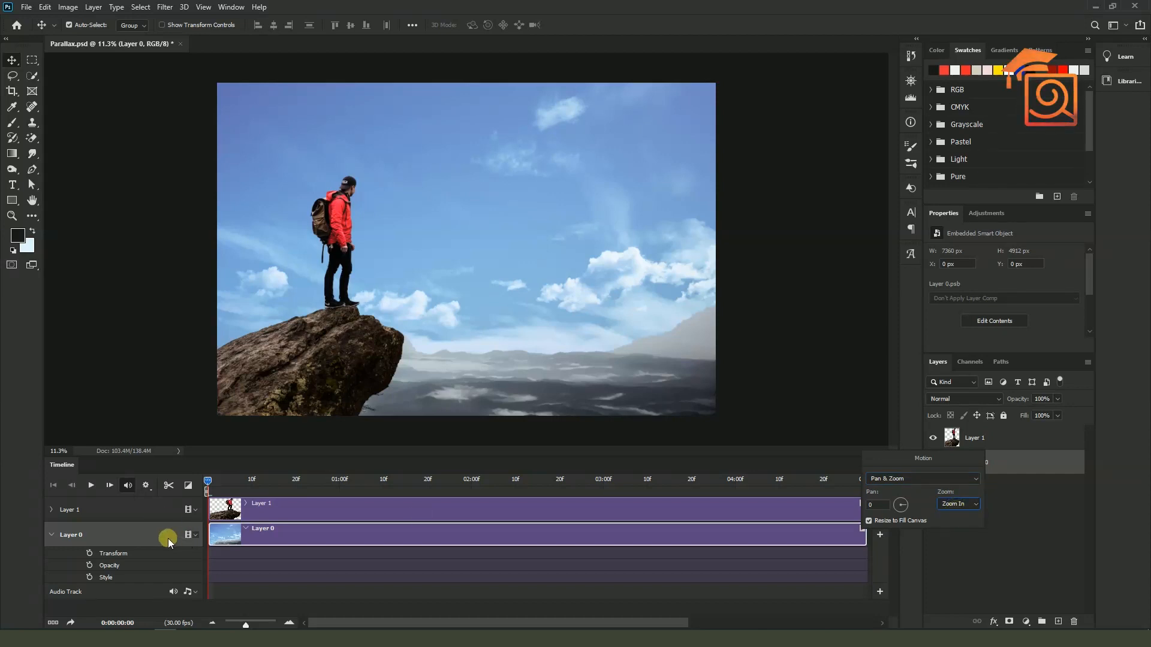
- Enable Transform keyframing on Layer 0 and switch its clip motion to Zoom with Zoom In and Resize to Fill Canvas
click(98, 552)
click(90, 553)
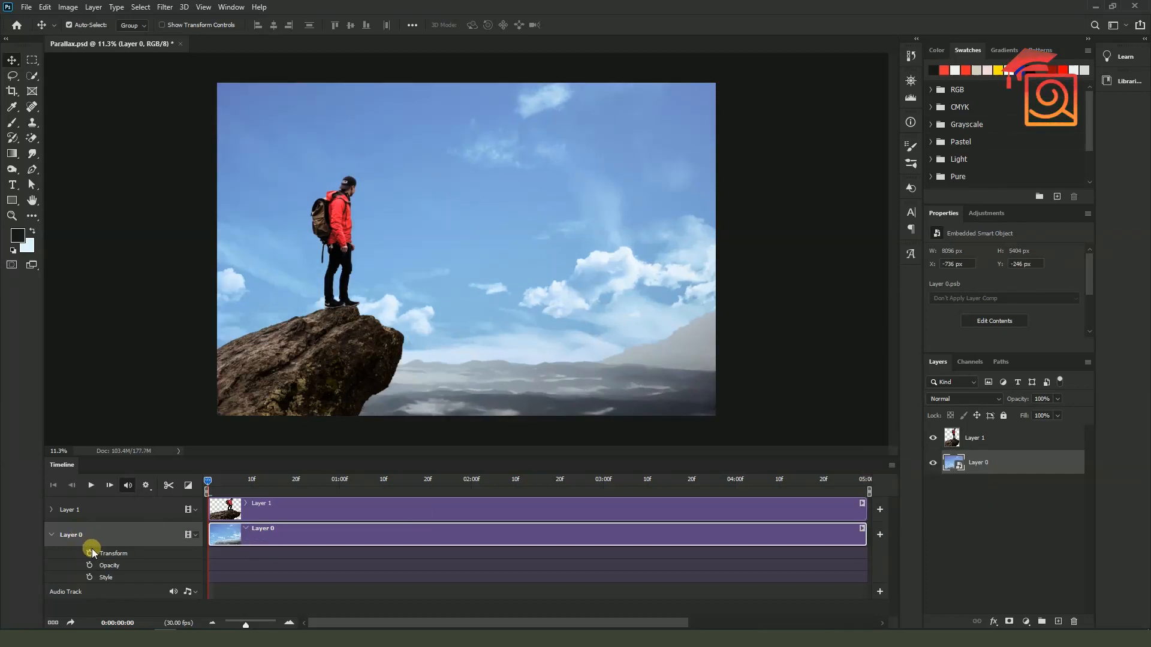
click(864, 530)
click(896, 479)
click(885, 527)
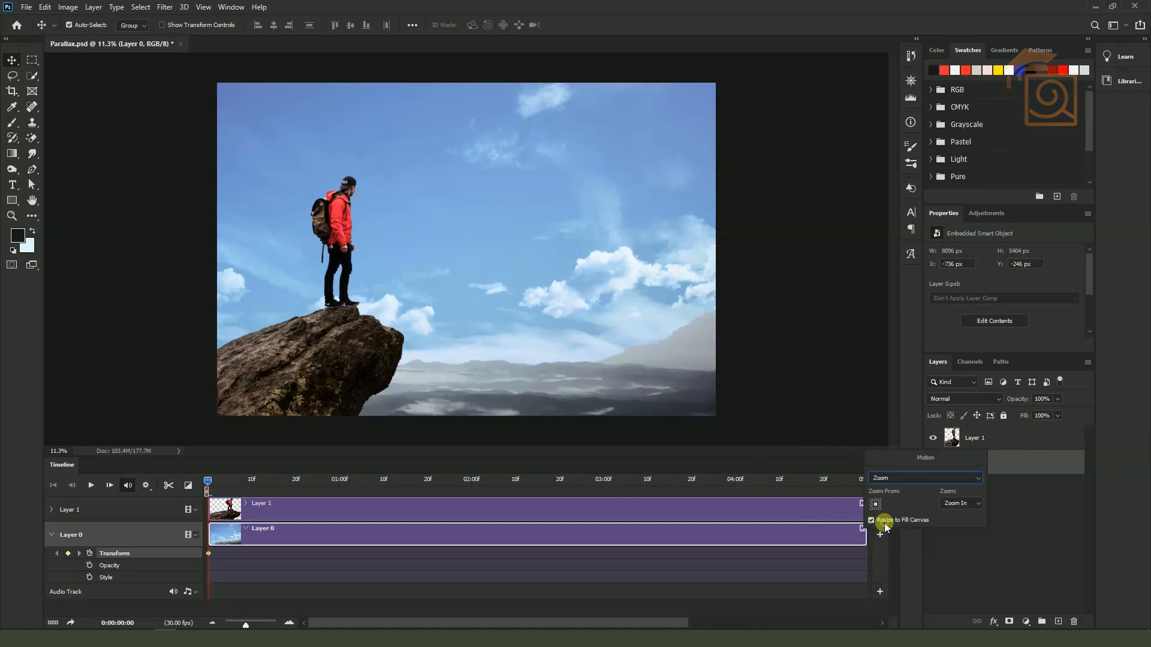
- Play the sky's Zoom motion from the first frame and stop it
drag(208, 479, 13, 506)
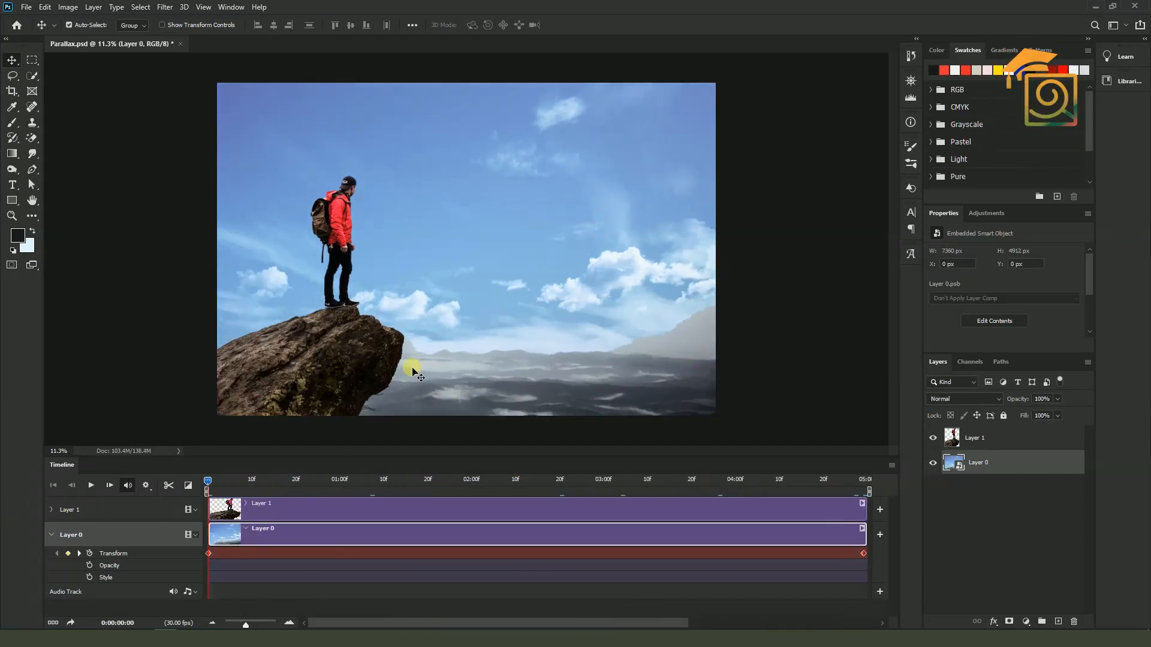
key(space)
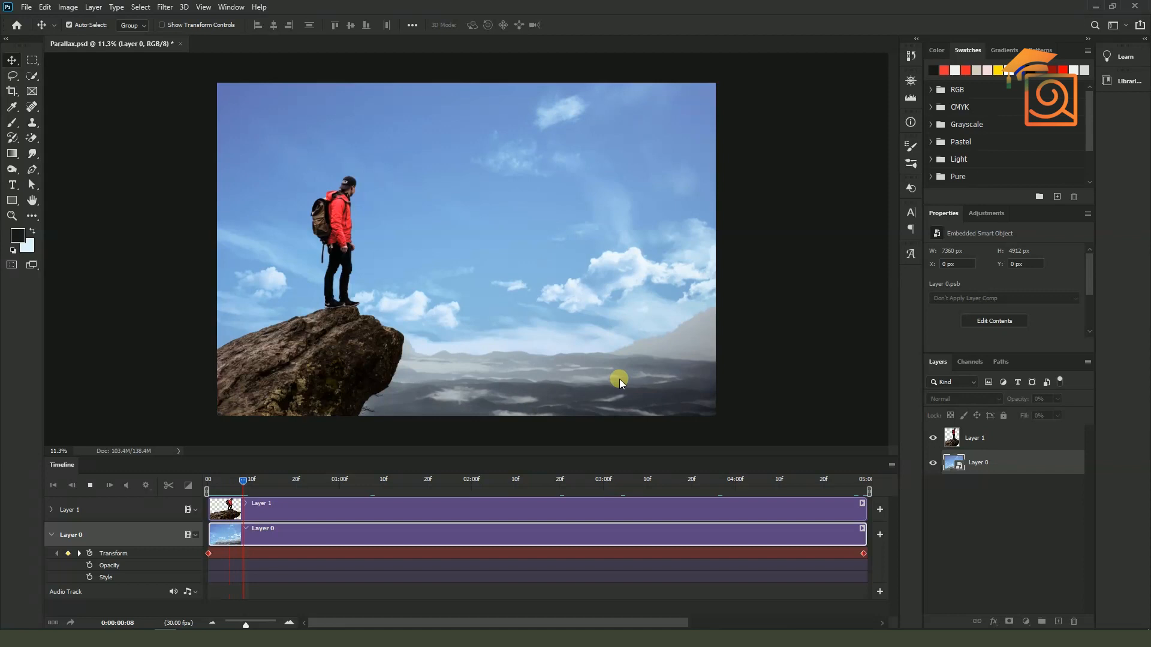
key(space)
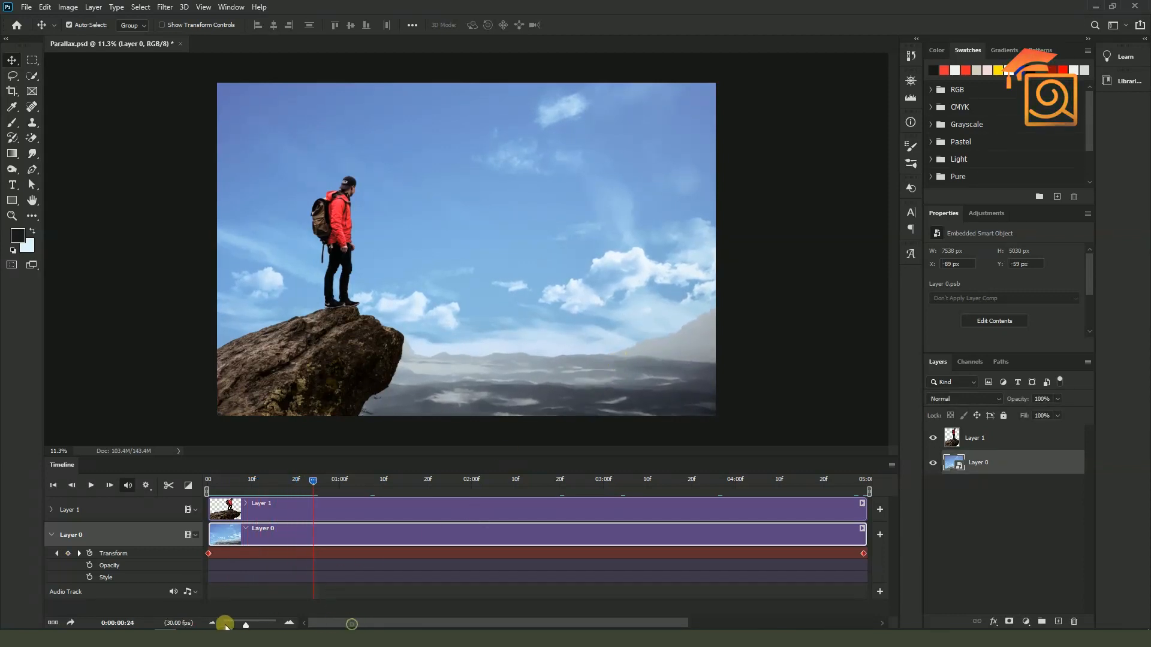
mouse_move(247, 625)
mouse_down()
mouse_move(170, 625)
mouse_move(334, 622)
mouse_move(215, 622)
mouse_move(242, 624)
mouse_up()
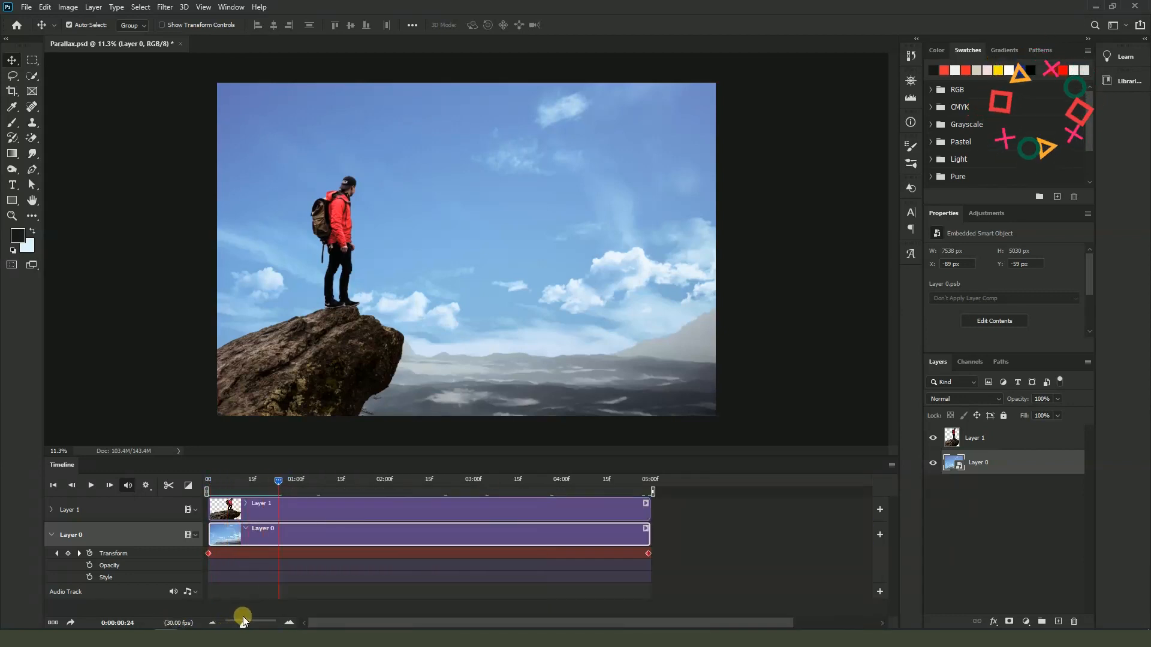
- Return to the first frame and delete Layer 0's starting Transform keyframe
drag(274, 479, 200, 497)
click(209, 554)
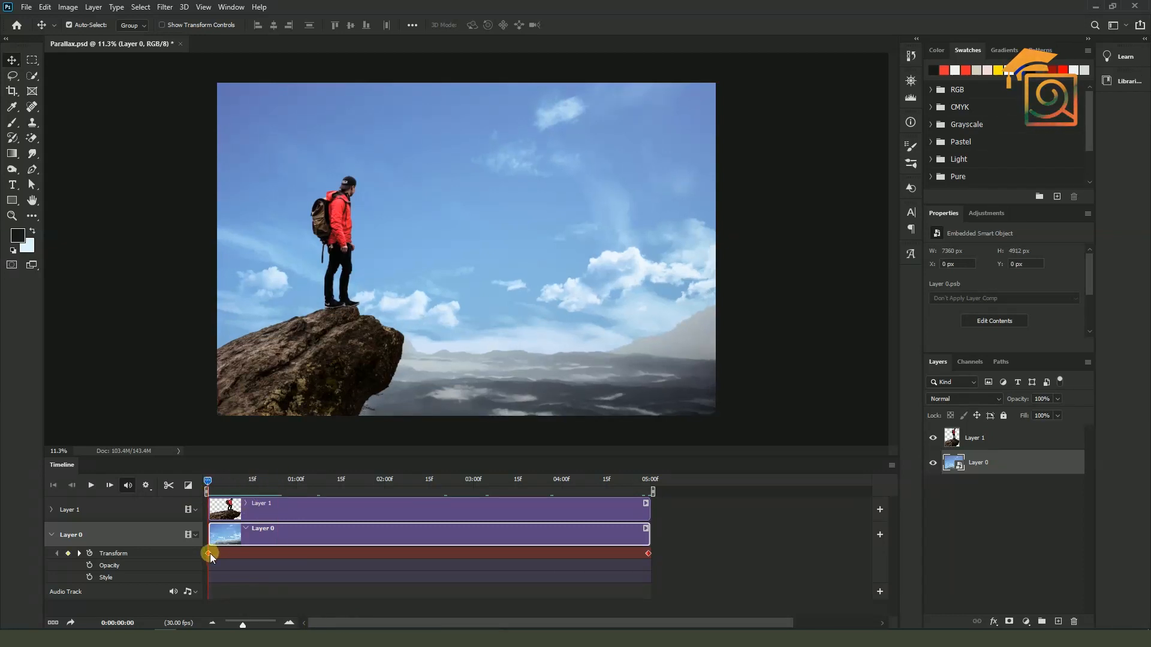
click(68, 553)
scroll(582, 308, down, 1)
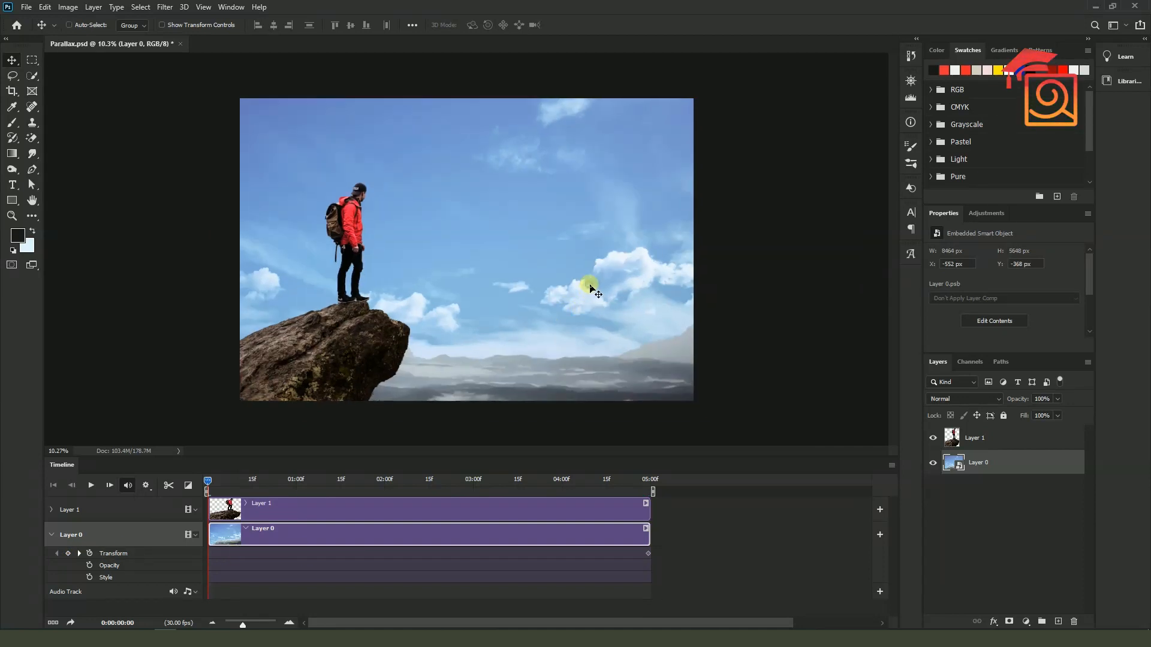
- At the first frame, align the sky with the canvas's lower-left corner and scale it to about 7372 × 4920 px
key(ctrl+t)
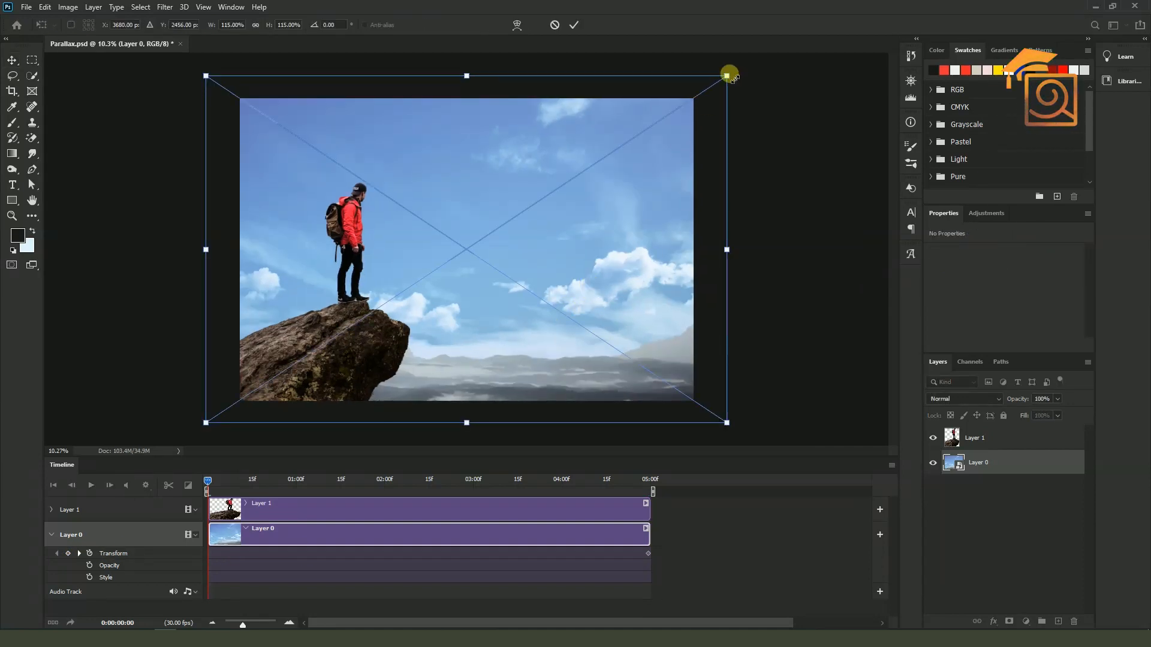
drag(552, 268, 586, 246)
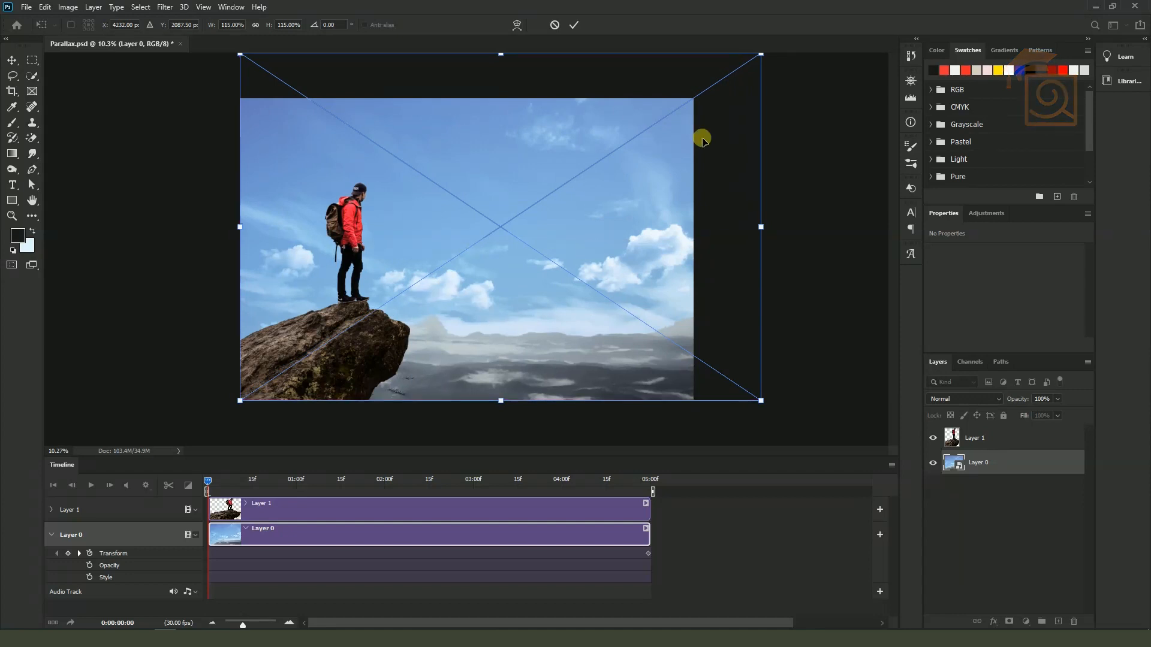
drag(760, 54, 690, 95)
key(Return)
- Preview the animation from the first frame to check the sky's rescaled starting position, and stop it
click(386, 535)
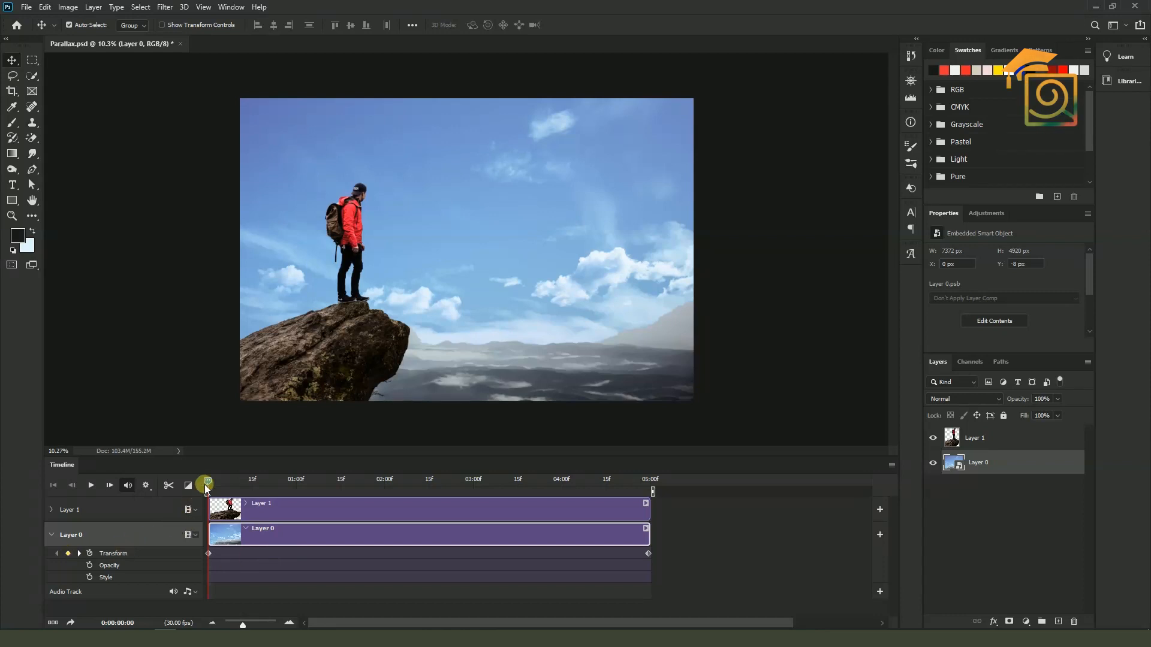
drag(302, 480, 177, 488)
key(space)
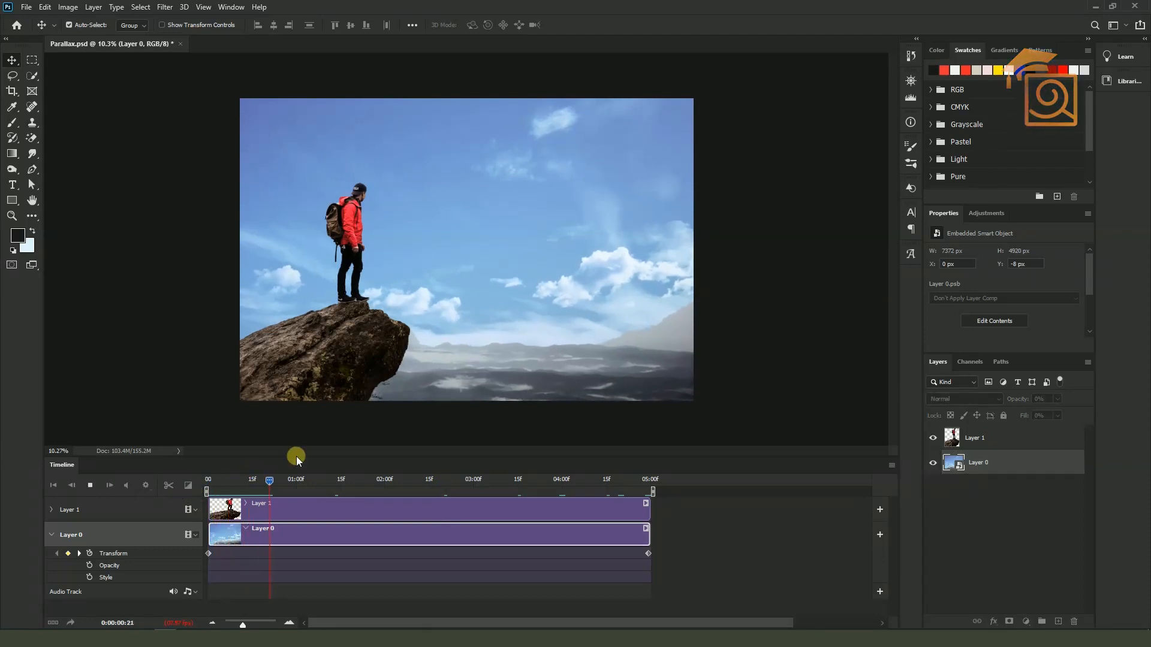
key(space)
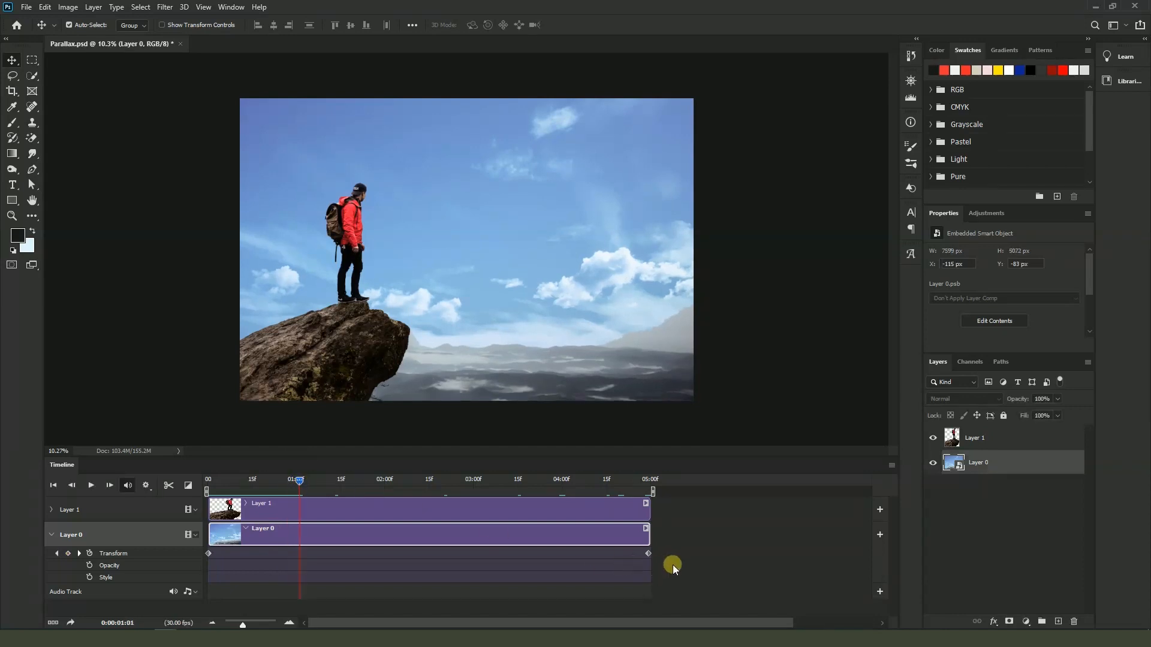
- Delete Layer 0's end Transform keyframe, and at 0:00:04:29 scale the sky to about 110.6% × 108.8% from its lower-left corner
click(647, 554)
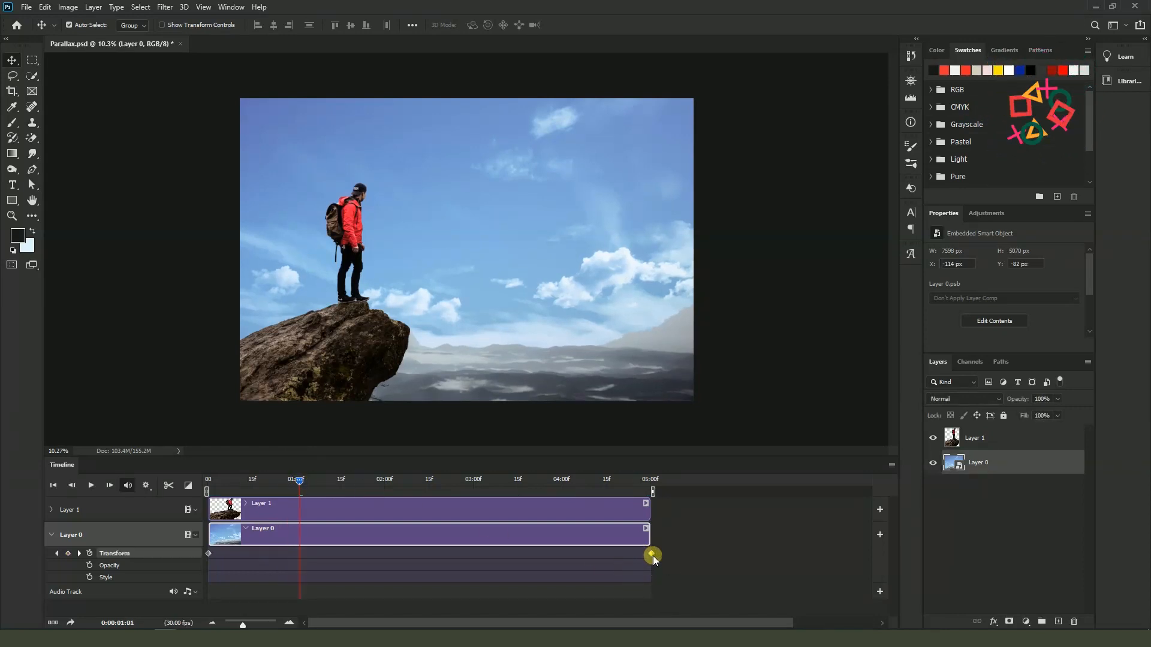
key(Delete)
click(226, 505)
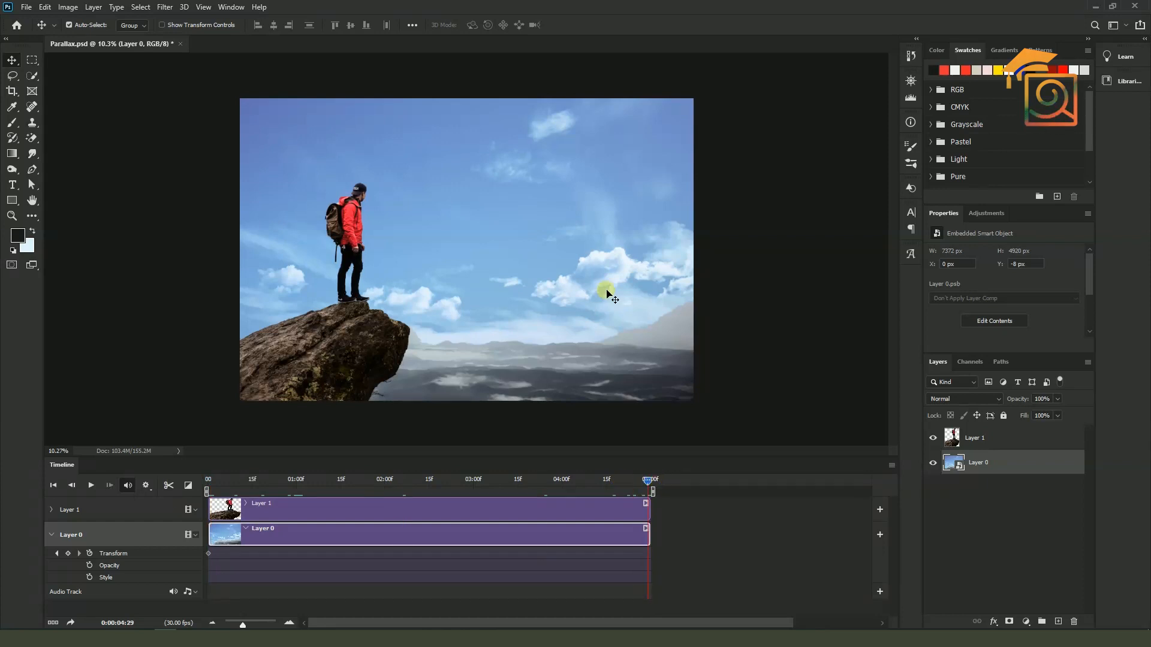
key(ctrl+t)
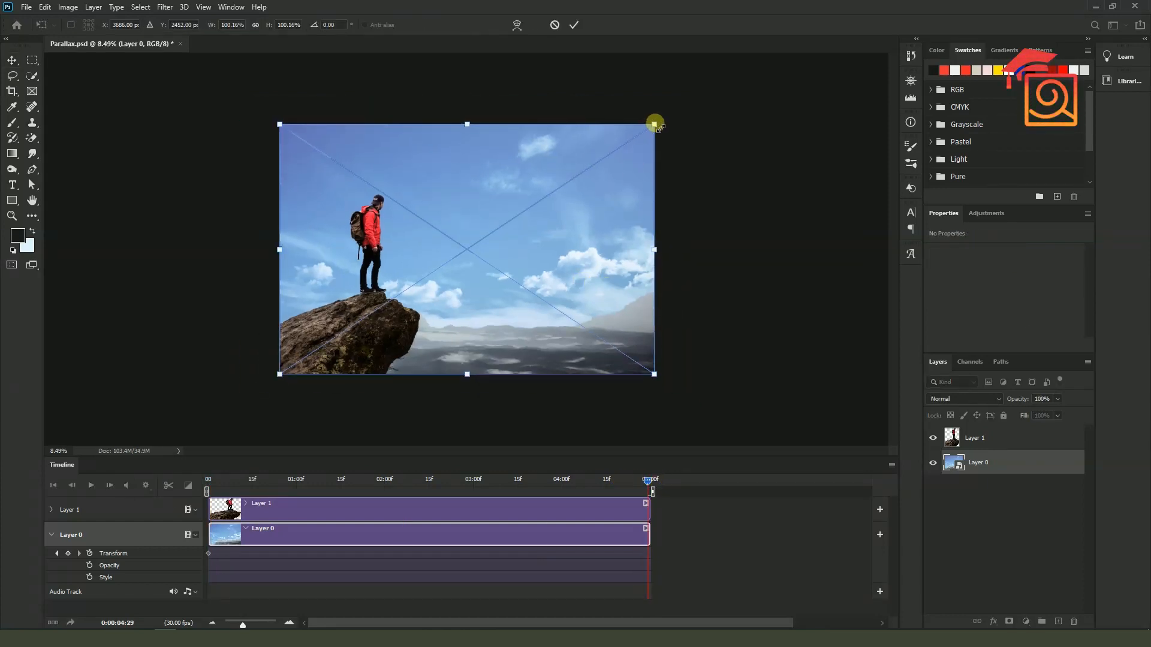
drag(655, 124, 693, 103)
key(Return)
- Play the animation from the start to review the sky's growth from the lower-left corner, and stop it
click(211, 479)
key(space)
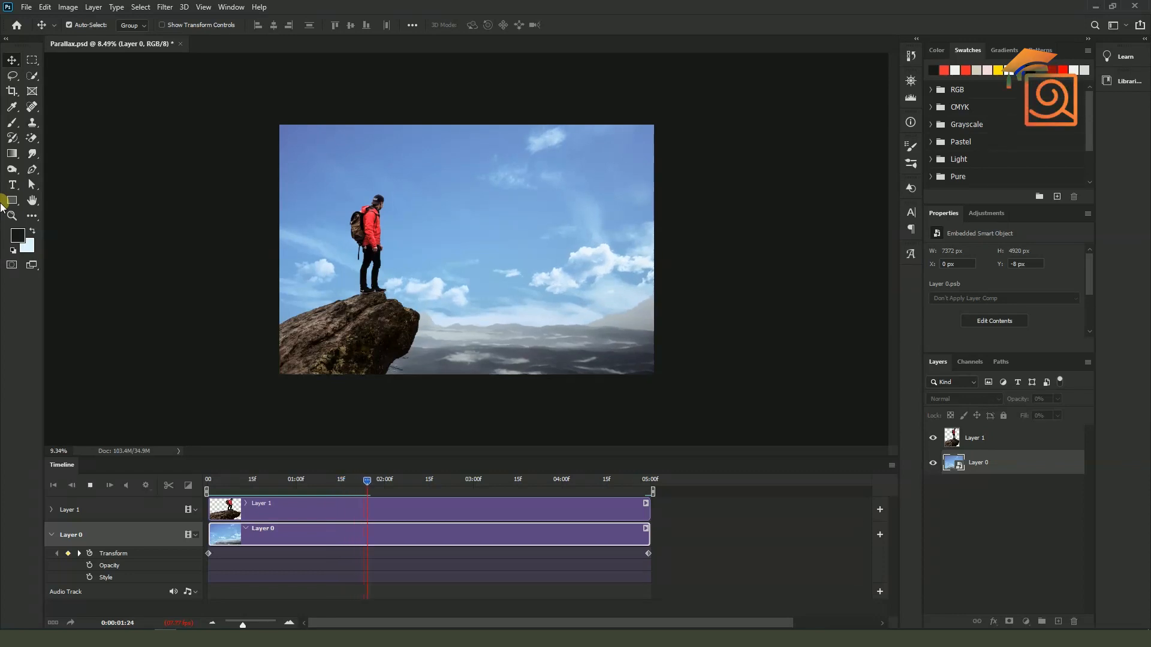
key(space)
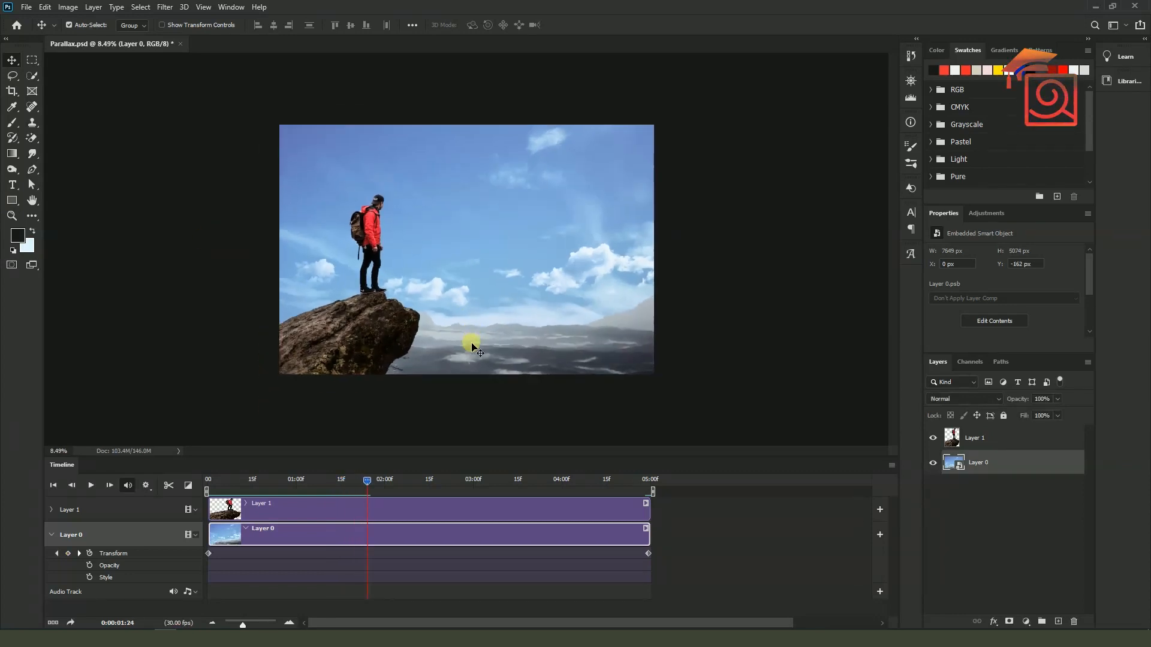
- At 0:00:04:29, put the transform reference point on the sky's lower-left corner and scale the sky to about 8760 × 5753 px
click(651, 480)
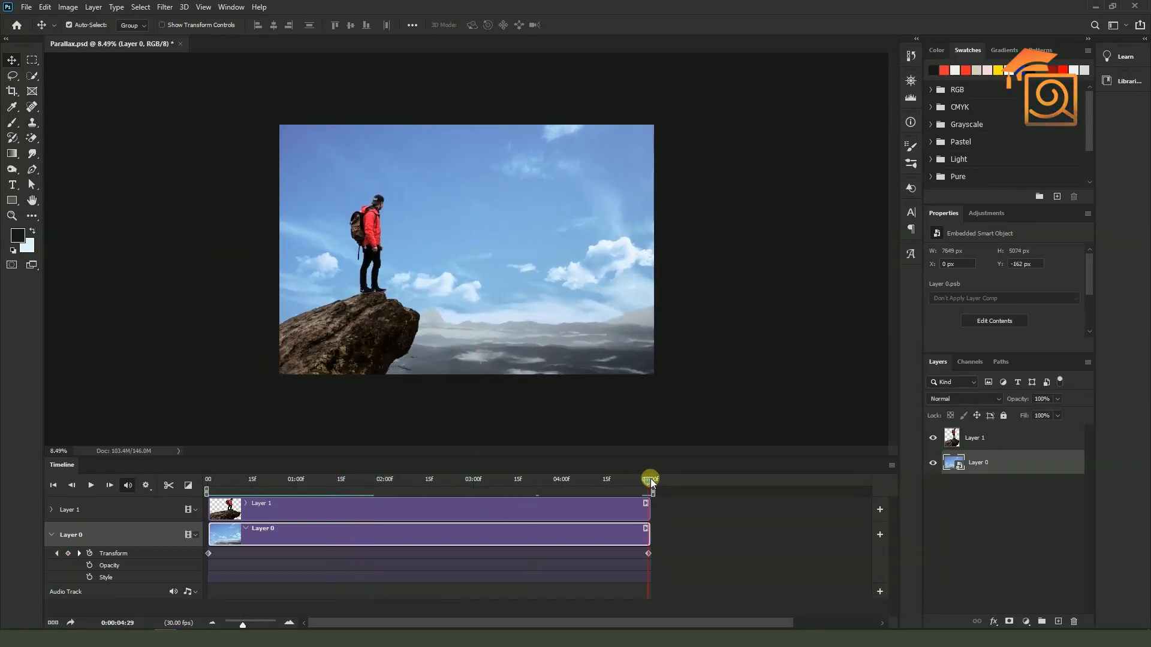
key(ctrl+t)
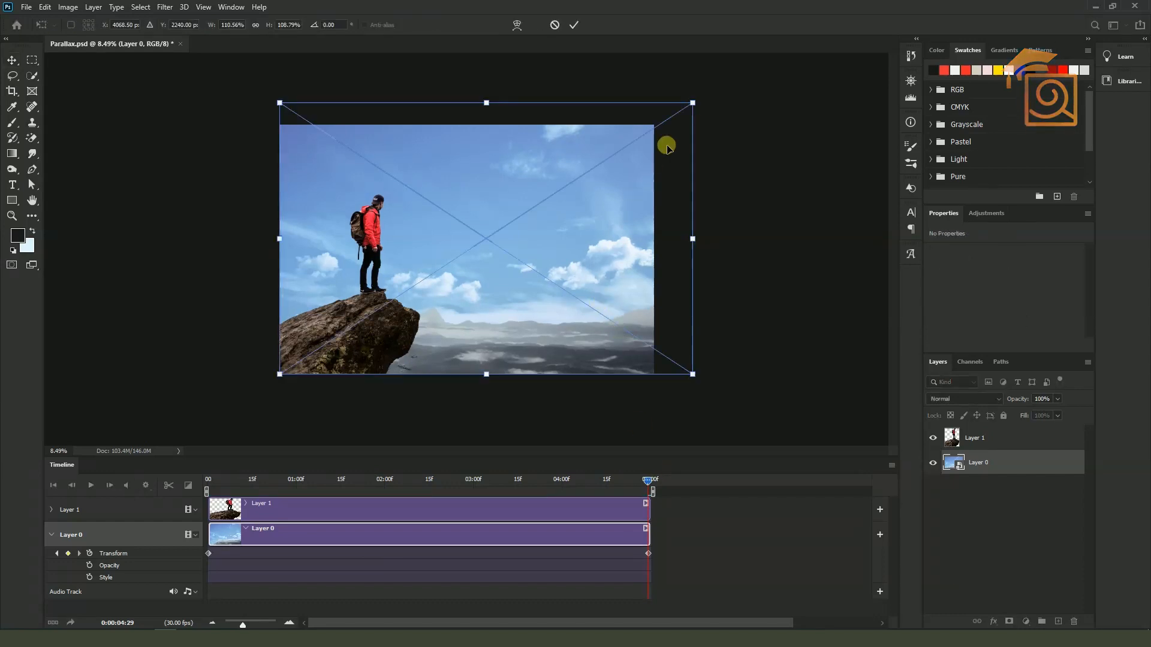
click(71, 24)
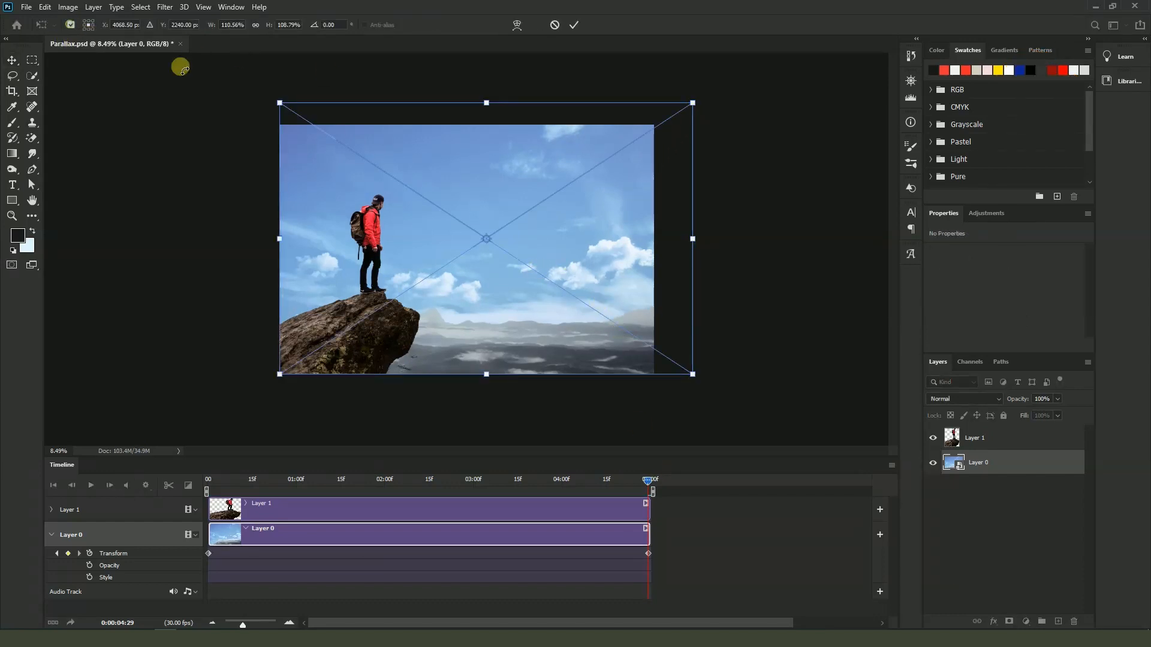
drag(487, 242, 279, 374)
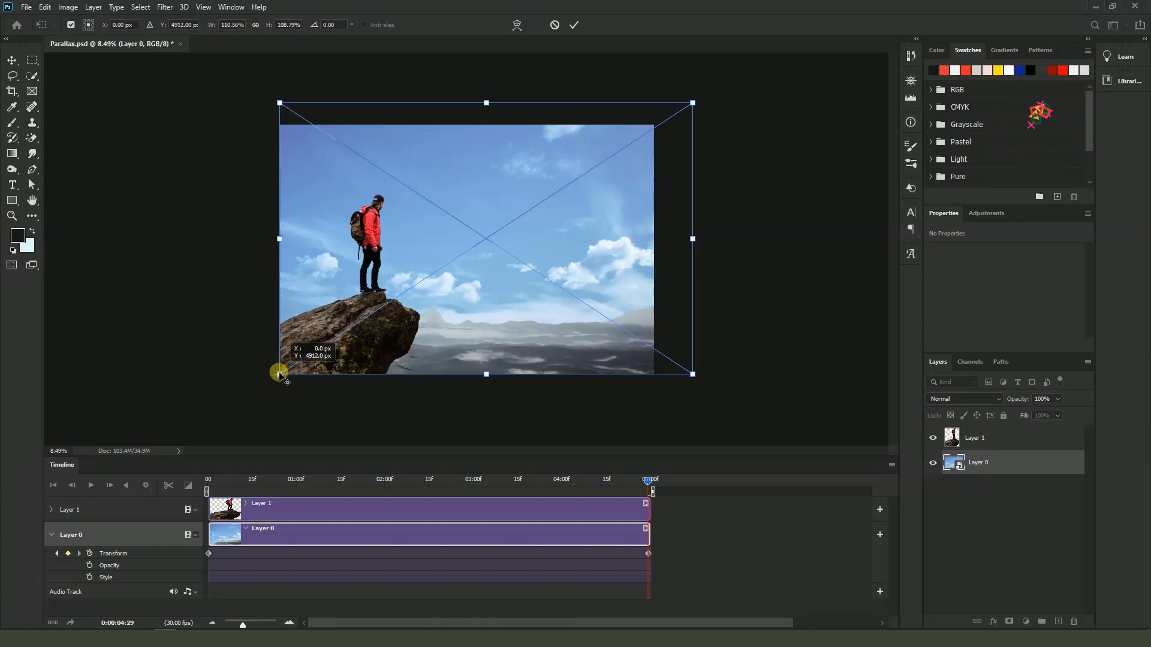
drag(690, 110, 727, 92)
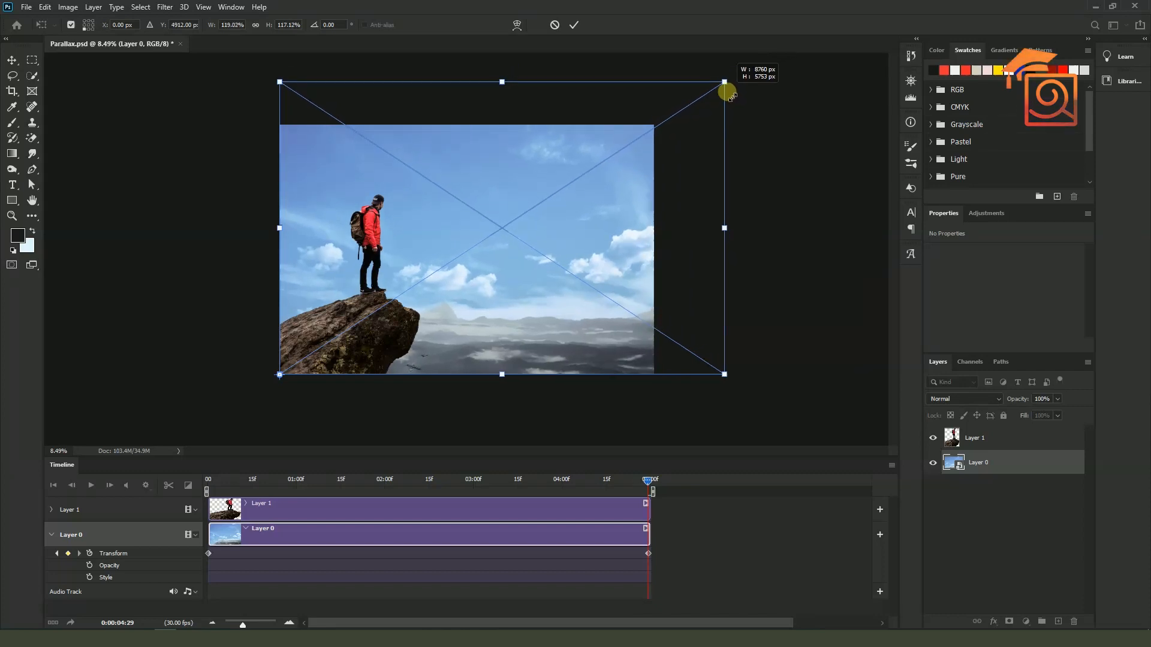
key(Return)
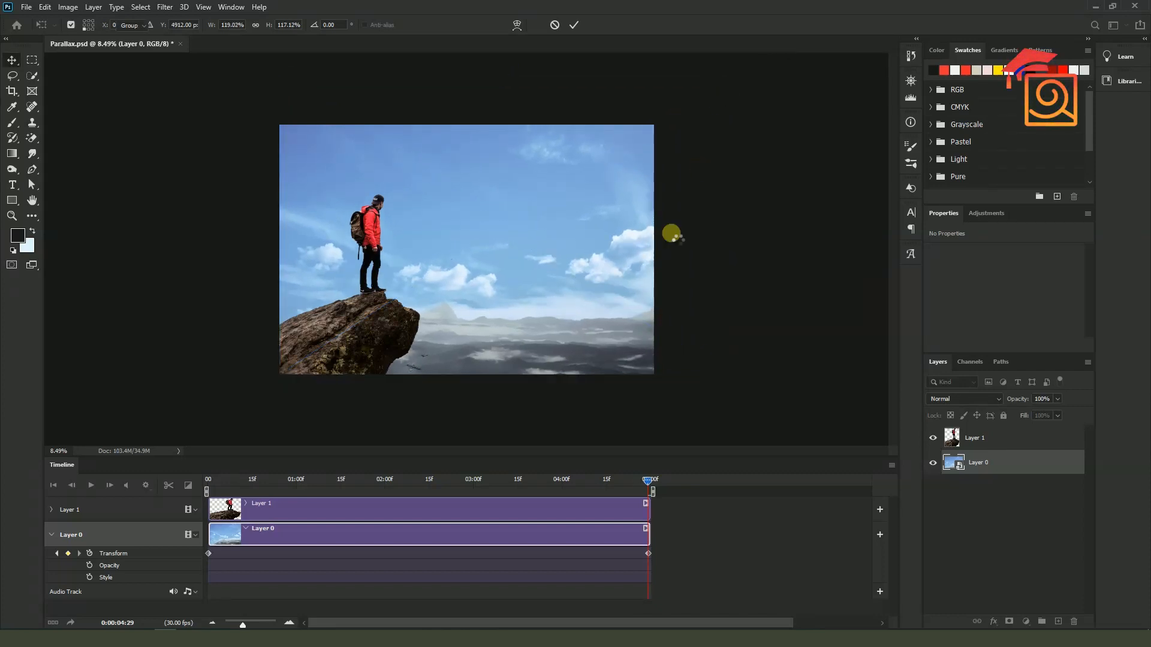
- Play the enlarged sky animation from the first frame and return to the start
drag(650, 483, 172, 476)
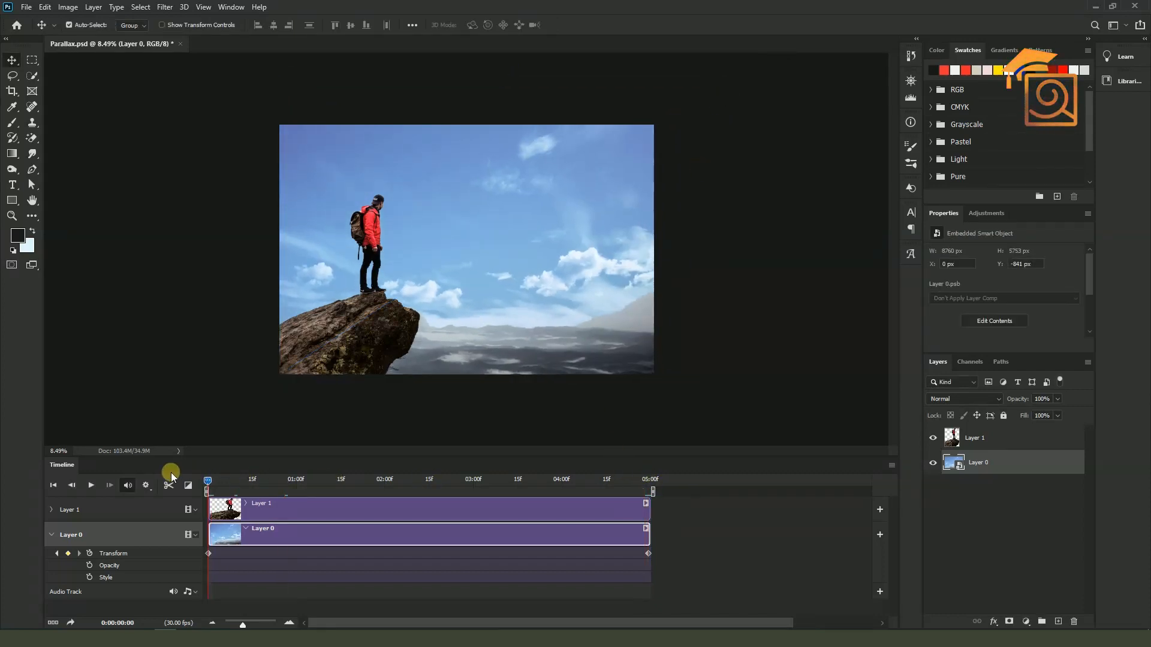
key(space)
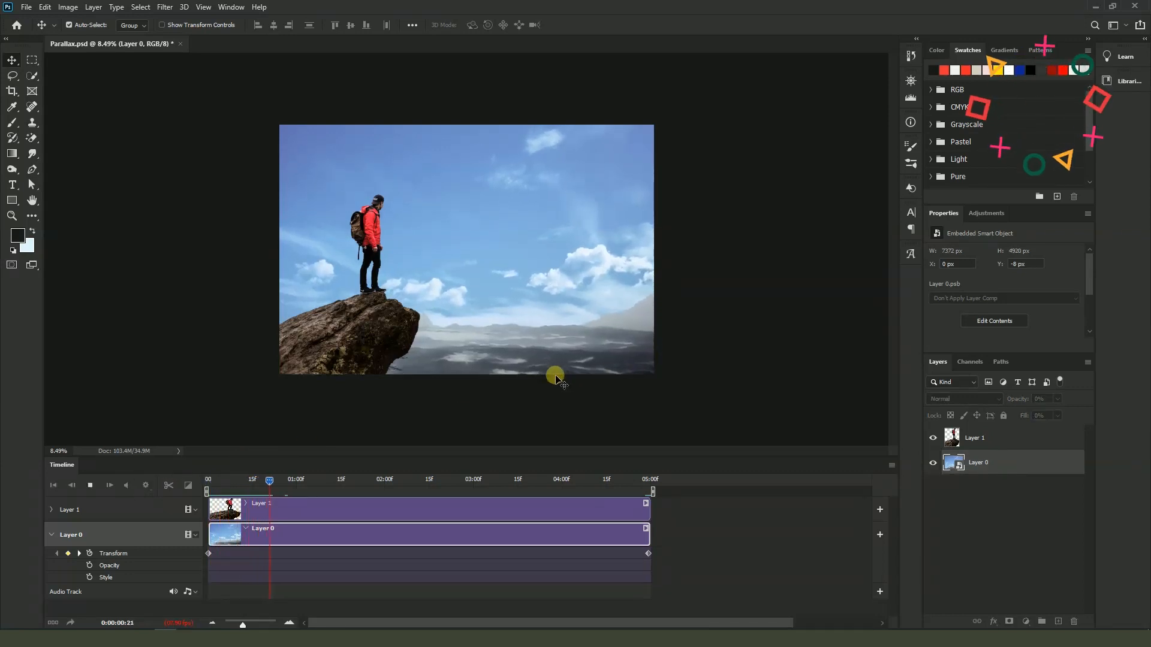
drag(285, 487, 169, 490)
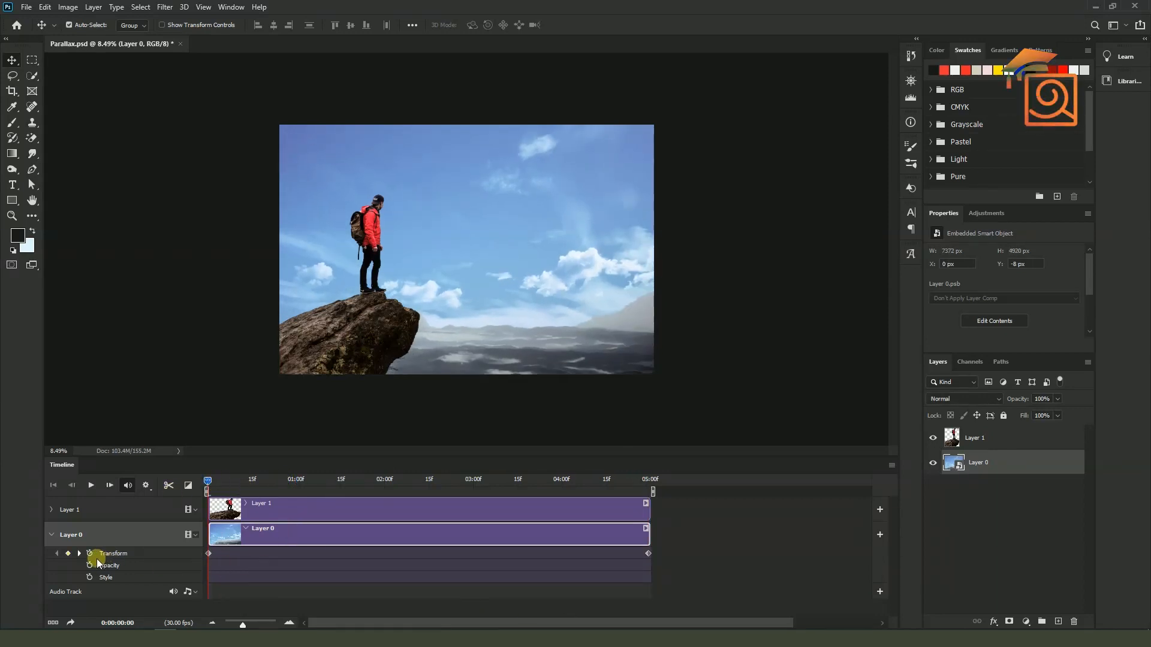
- Delete Layer 0's Transform keyframe at the first frame
click(67, 554)
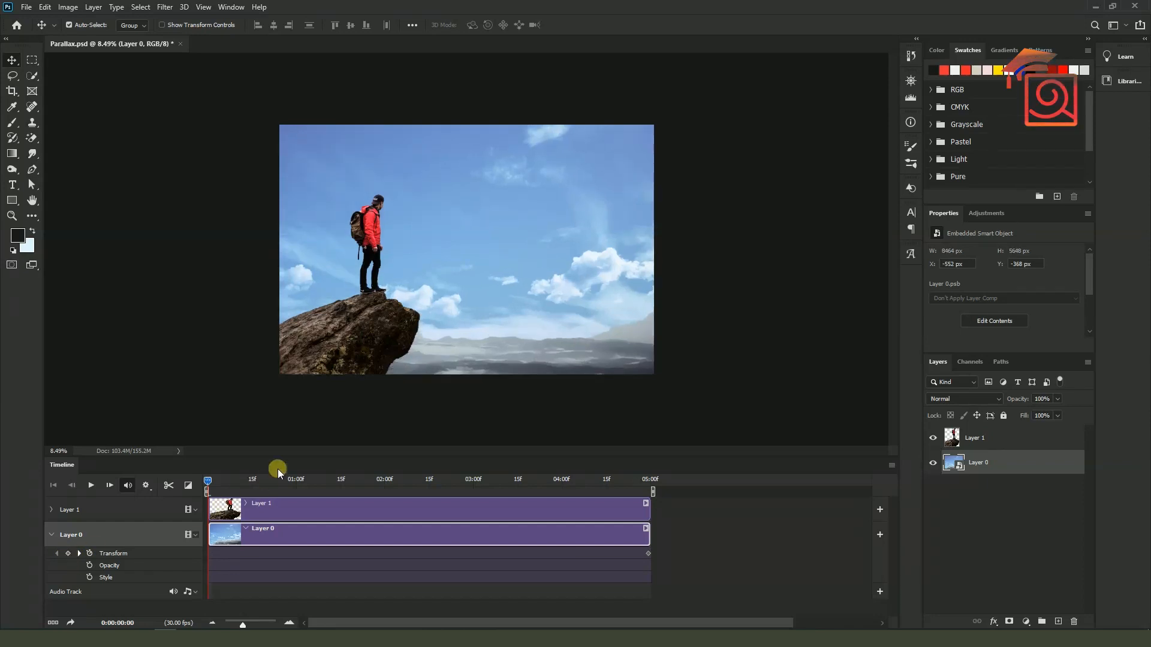
scroll(468, 267, up, 2)
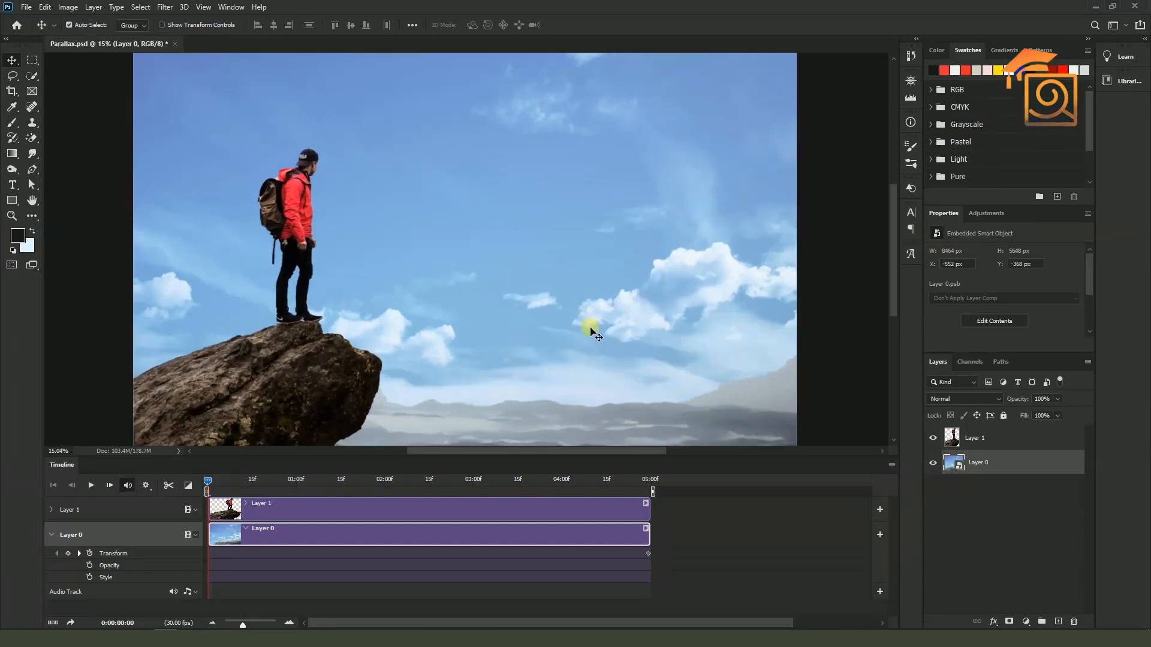
drag(591, 332, 603, 213)
- Try scaling the sky about its center to about 7589 × 5065 px at the first frame, and remove the resulting Transform keyframe
key(ctrl+t)
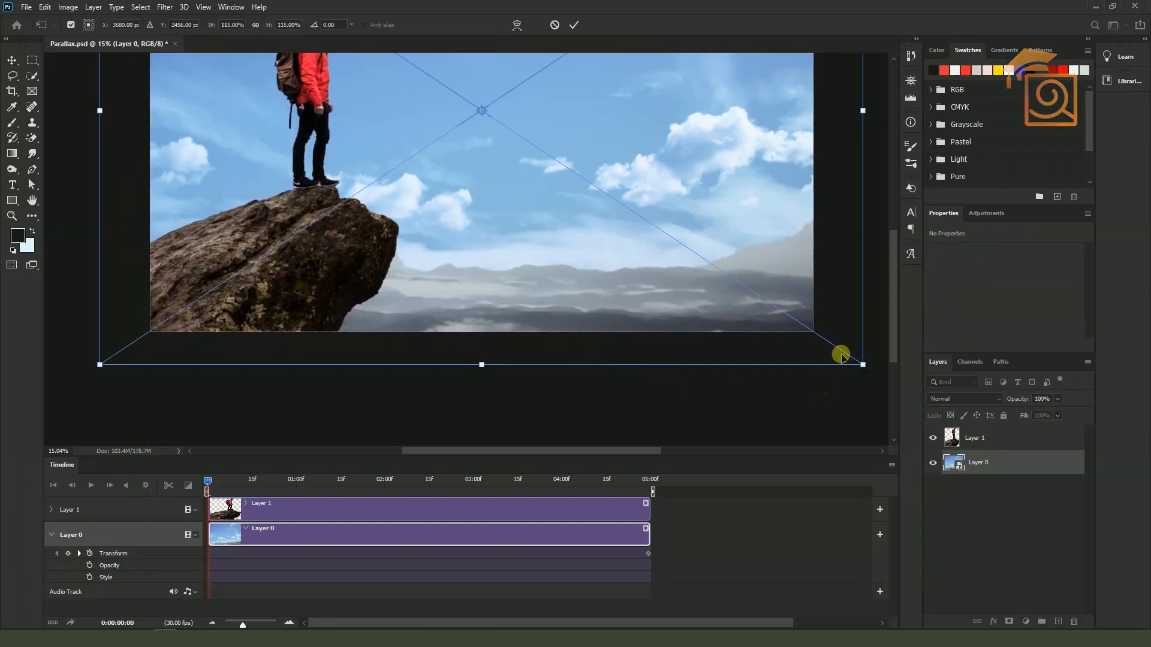
scroll(627, 336, down, 1)
drag(728, 76, 699, 96)
key(Return)
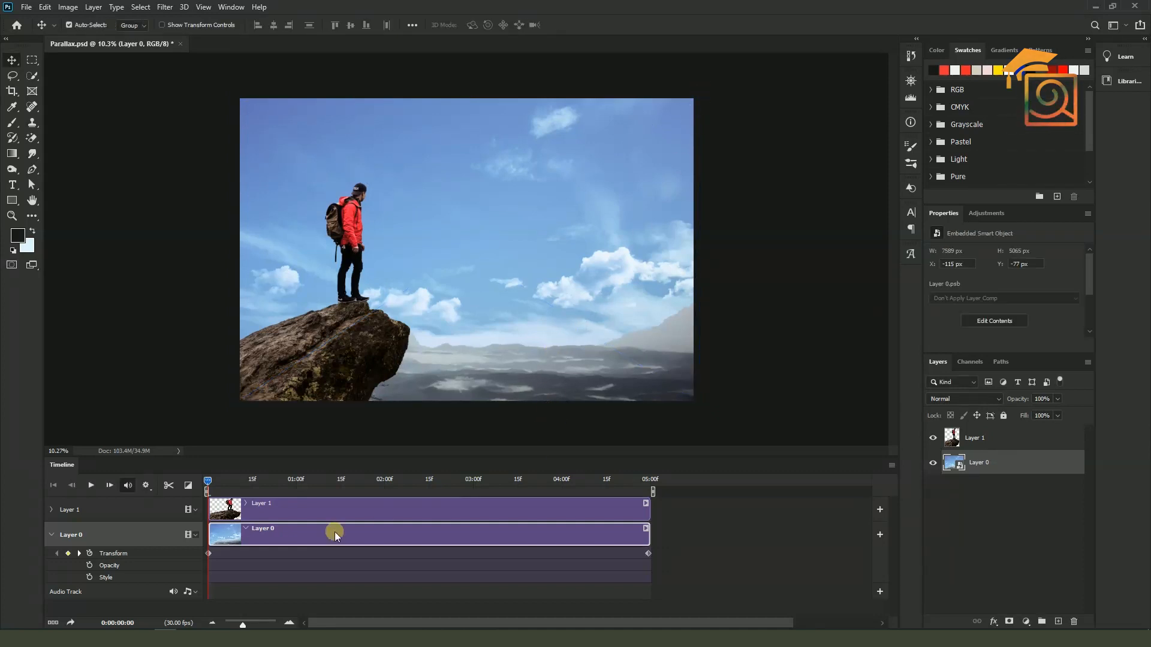
click(69, 554)
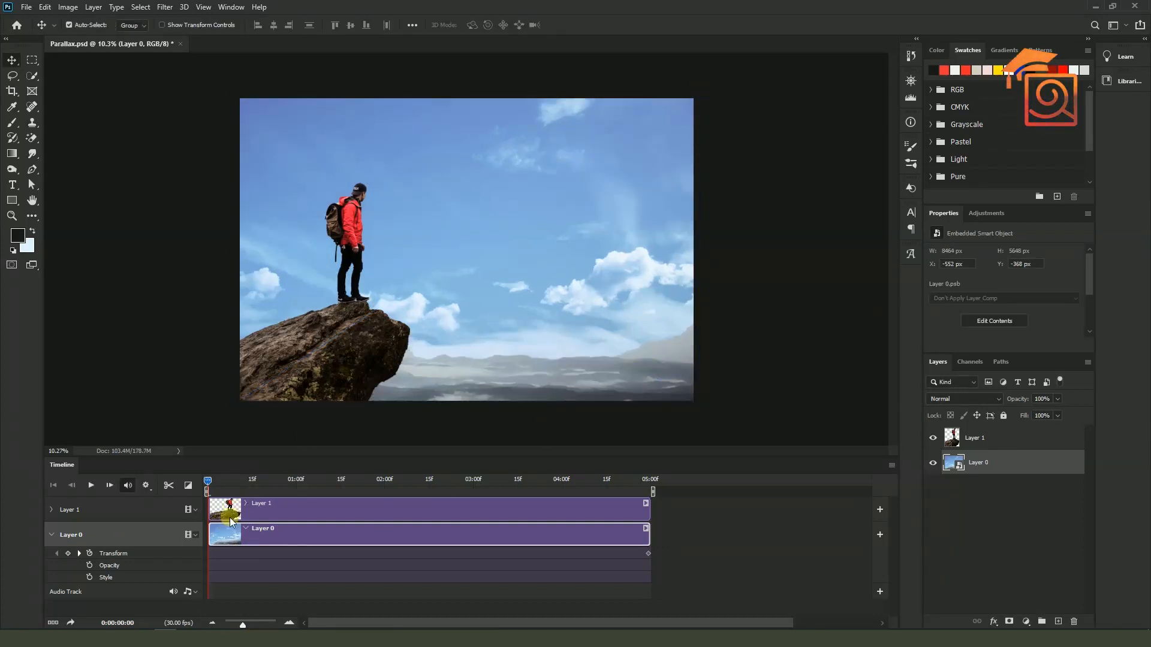
- Add a Transform keyframe for Layer 0 at the first frame and scale the sky to about 9837 × 6565 px at 0:00:04:29
click(67, 554)
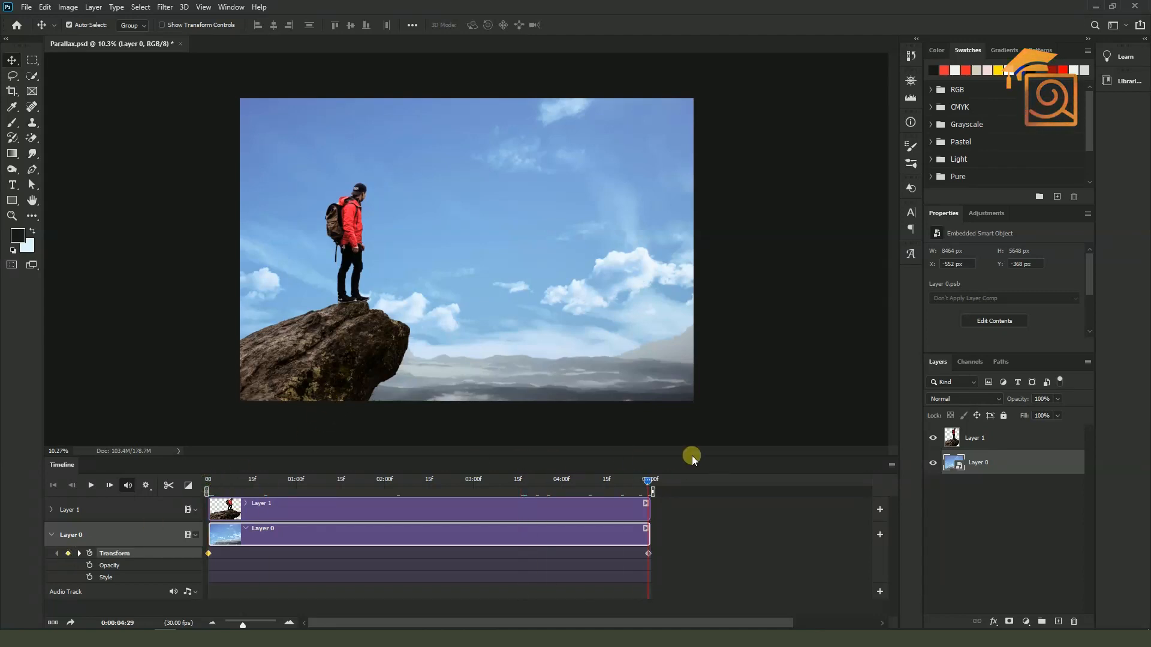
key(ctrl+t)
key(ctrl+0)
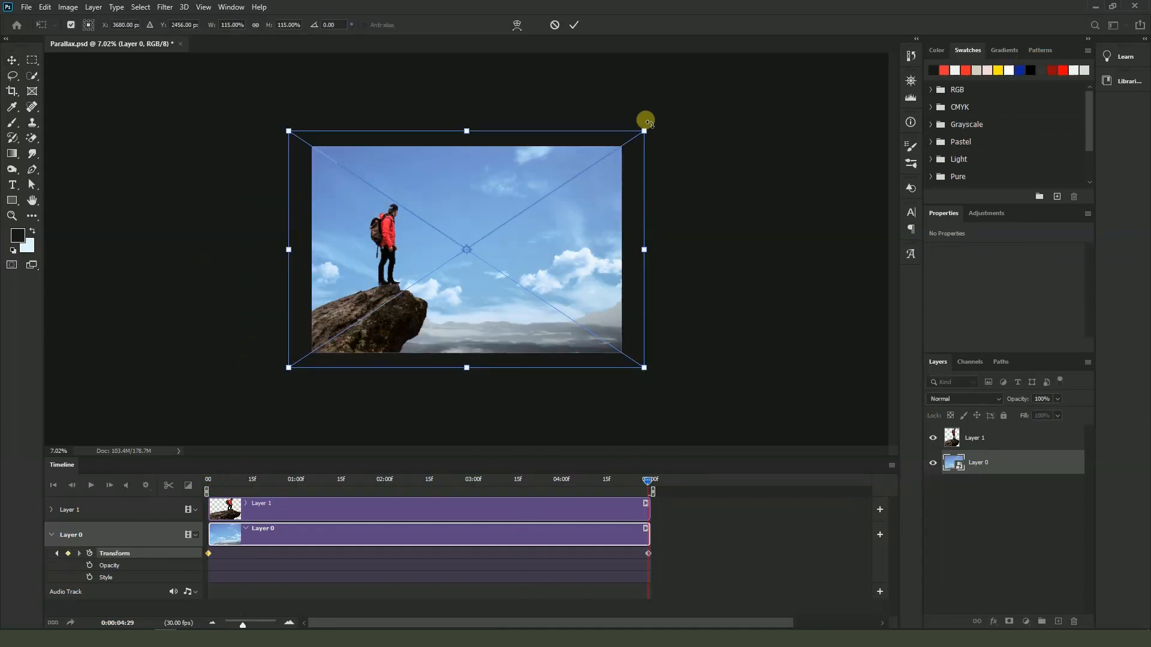
drag(645, 132, 675, 112)
key(Return)
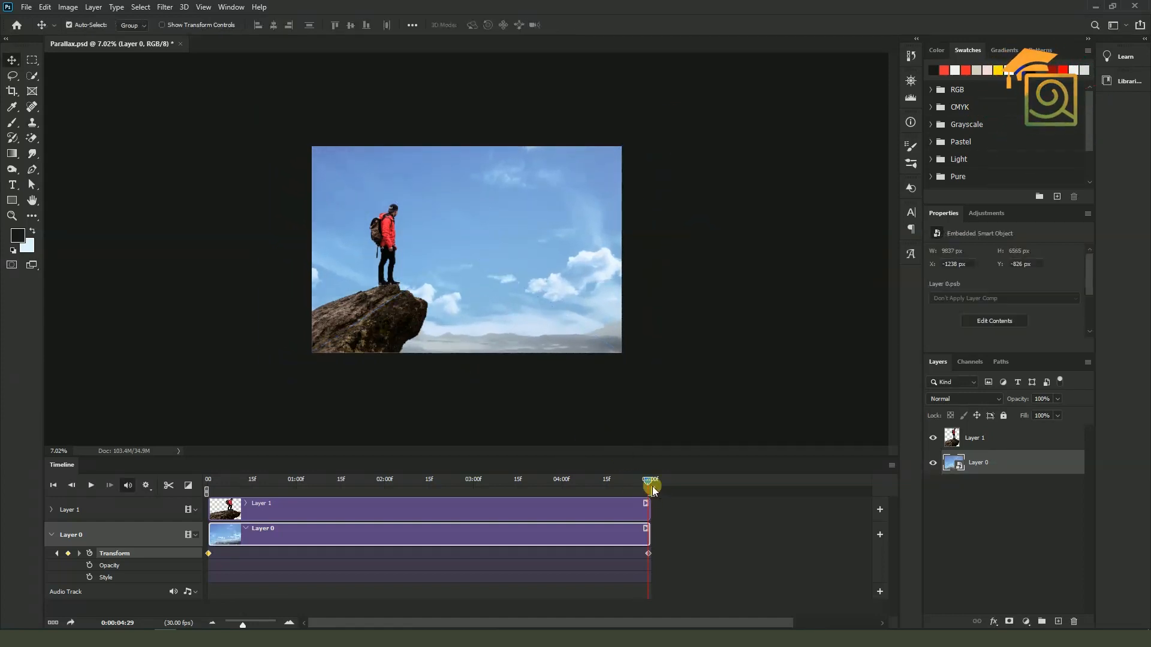
- Play the rescaled sky animation from the first frame, stop it, and return to the start
drag(482, 487, 178, 487)
key(space)
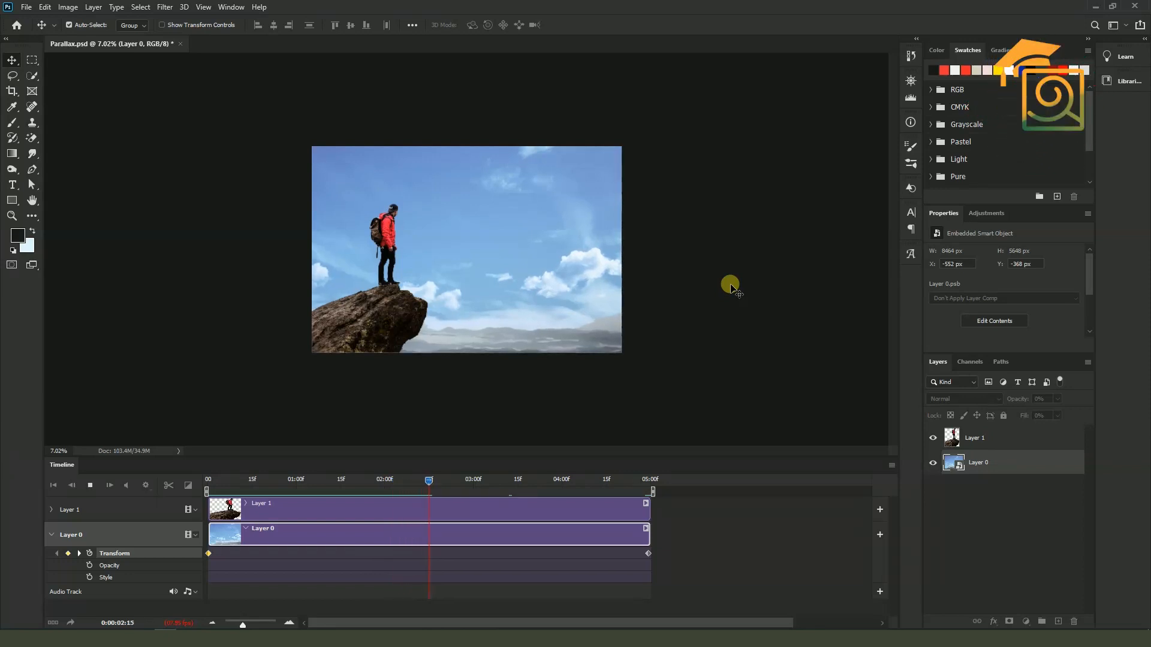
key(space)
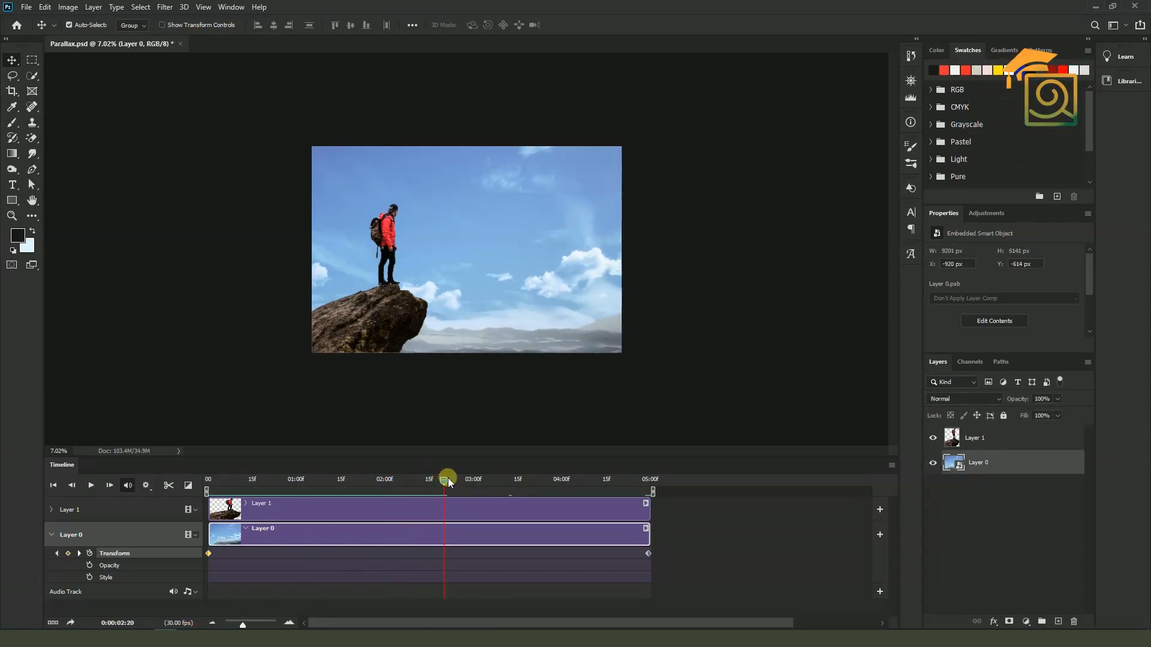
drag(448, 480, 188, 503)
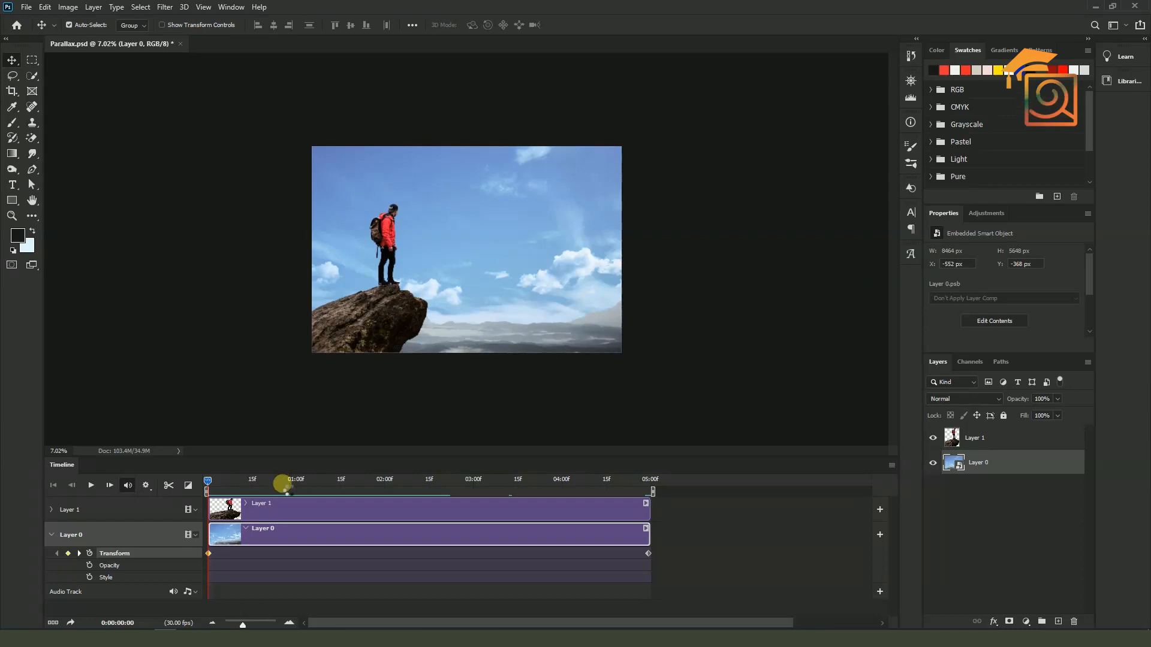
- Delete Layer 0's Transform keyframes at the first frame and at the end of the clip
key(Delete)
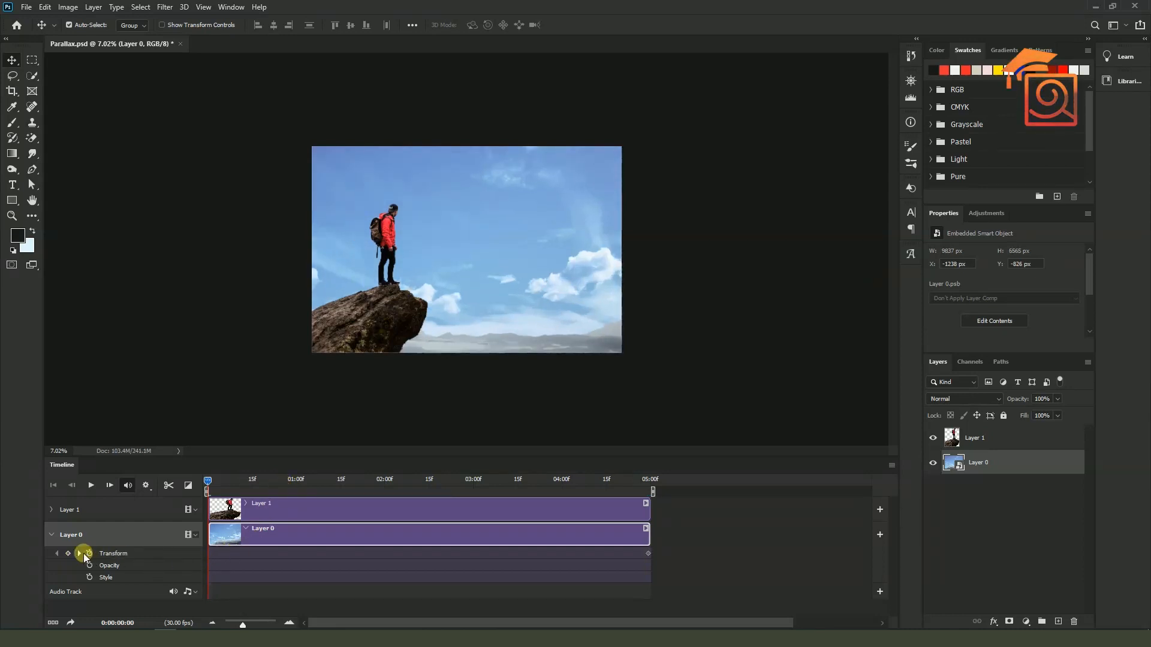
click(649, 553)
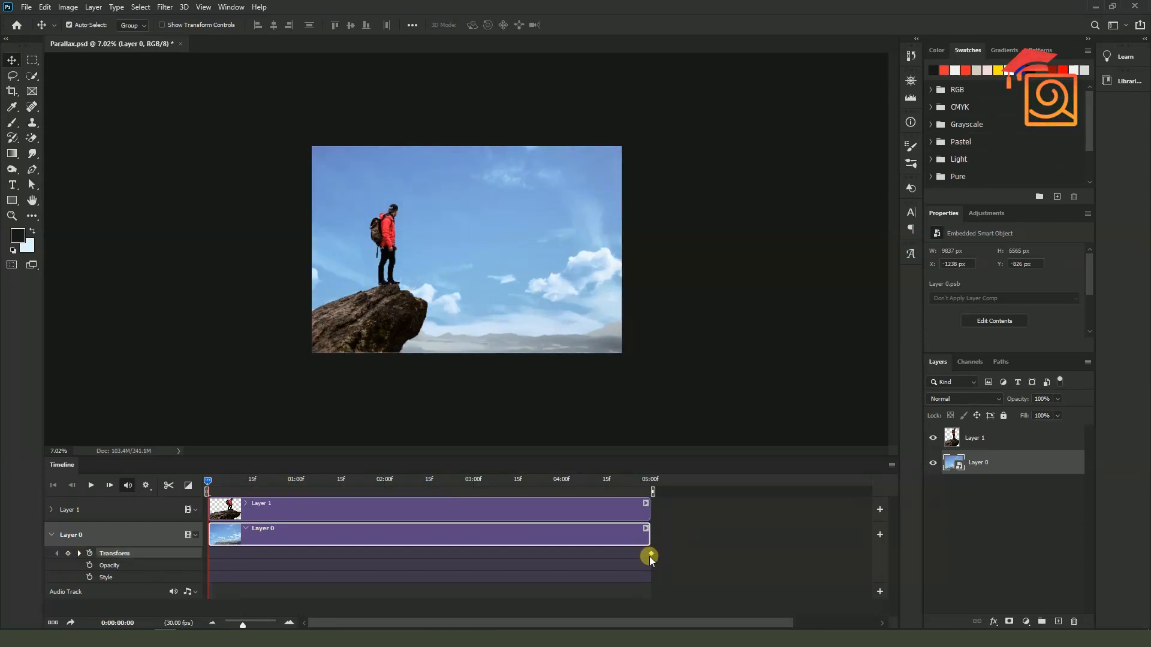
key(Delete)
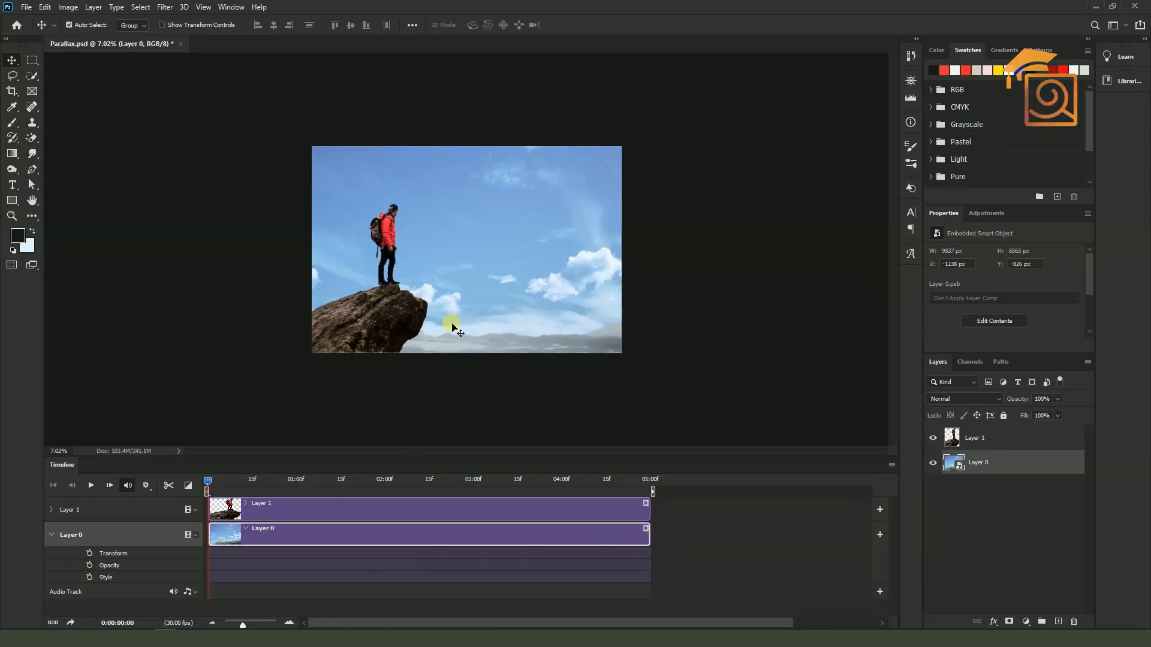
- Try the Rotate & Zoom motion preset on Layer 0's clip with Counter Clockwise rotation and Zoom In
click(645, 530)
click(677, 477)
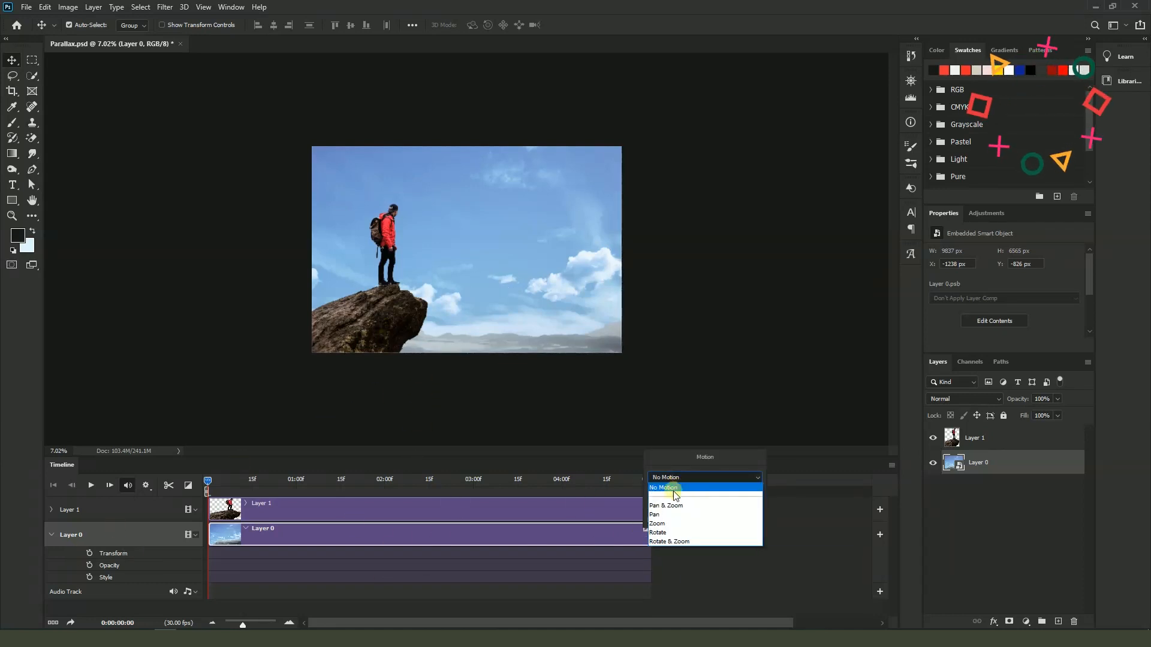
click(675, 541)
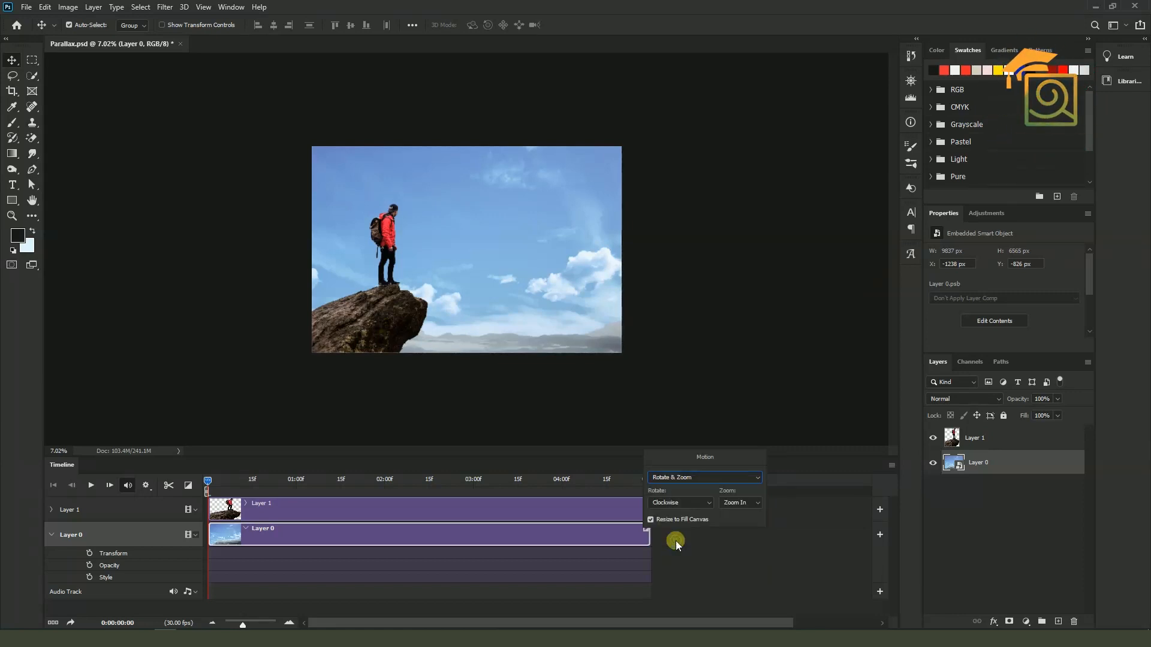
click(676, 502)
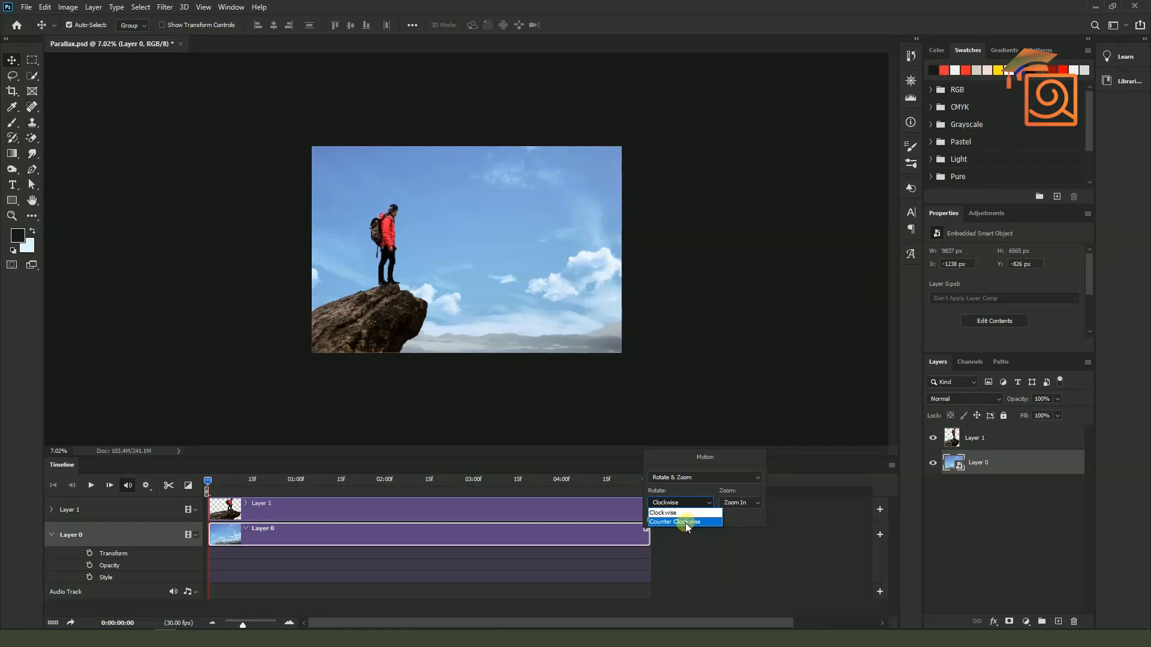
click(739, 505)
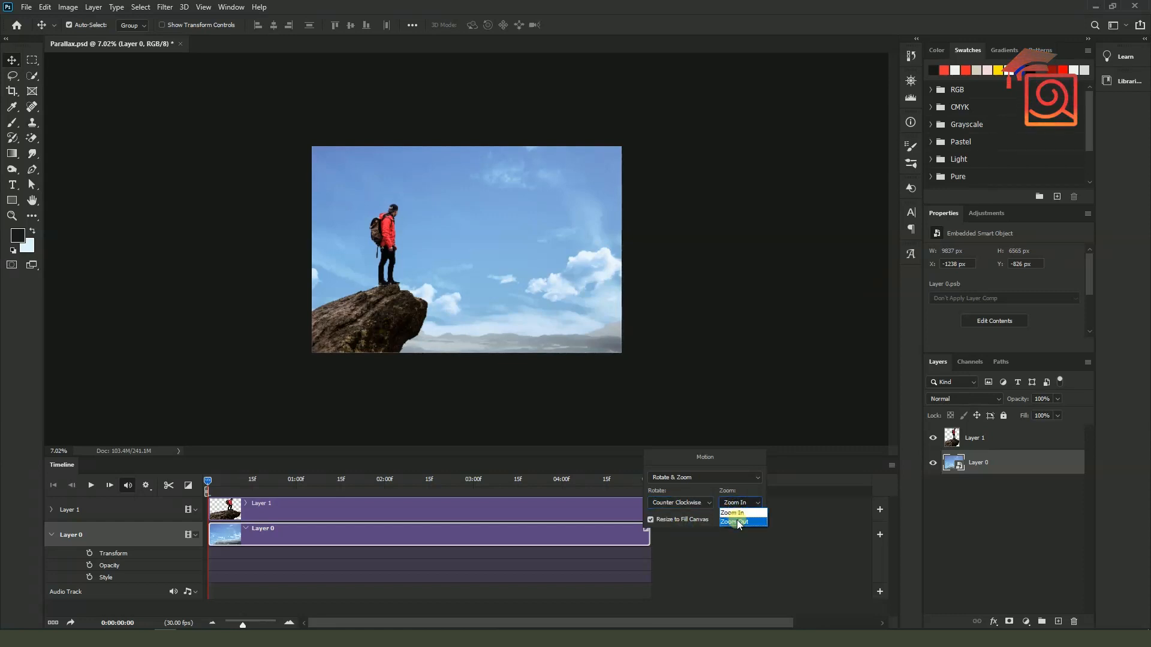
click(735, 512)
- Apply the Pan & Zoom motion preset with pan 0 and Zoom In to Layer 0's clip, and play the result
click(732, 479)
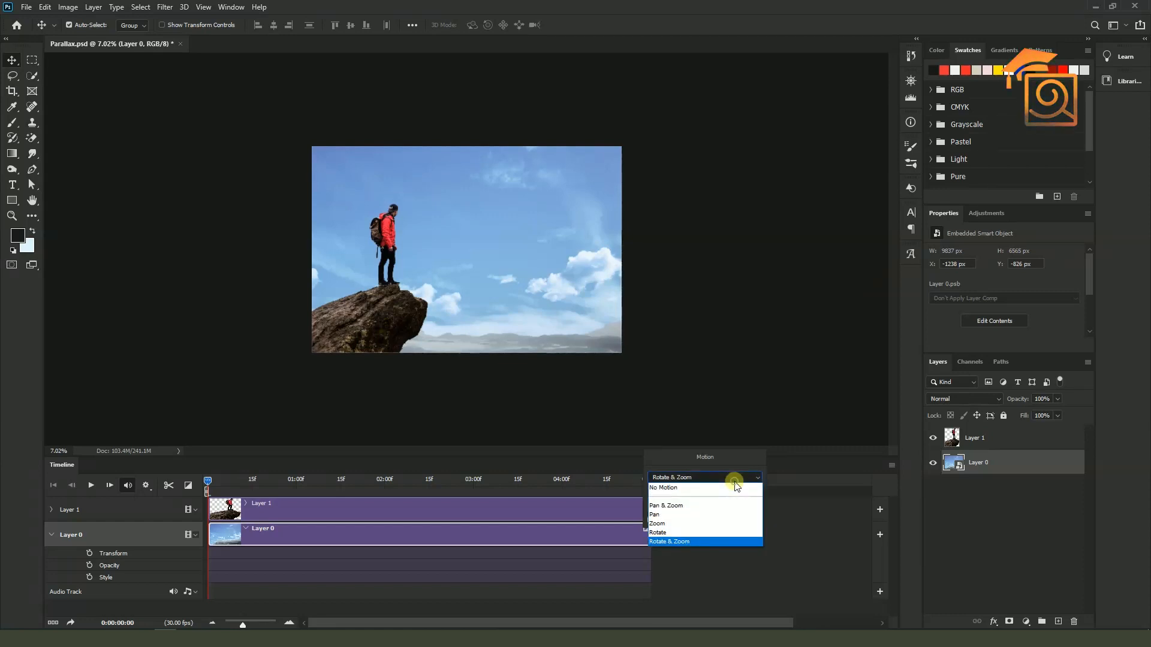
click(668, 514)
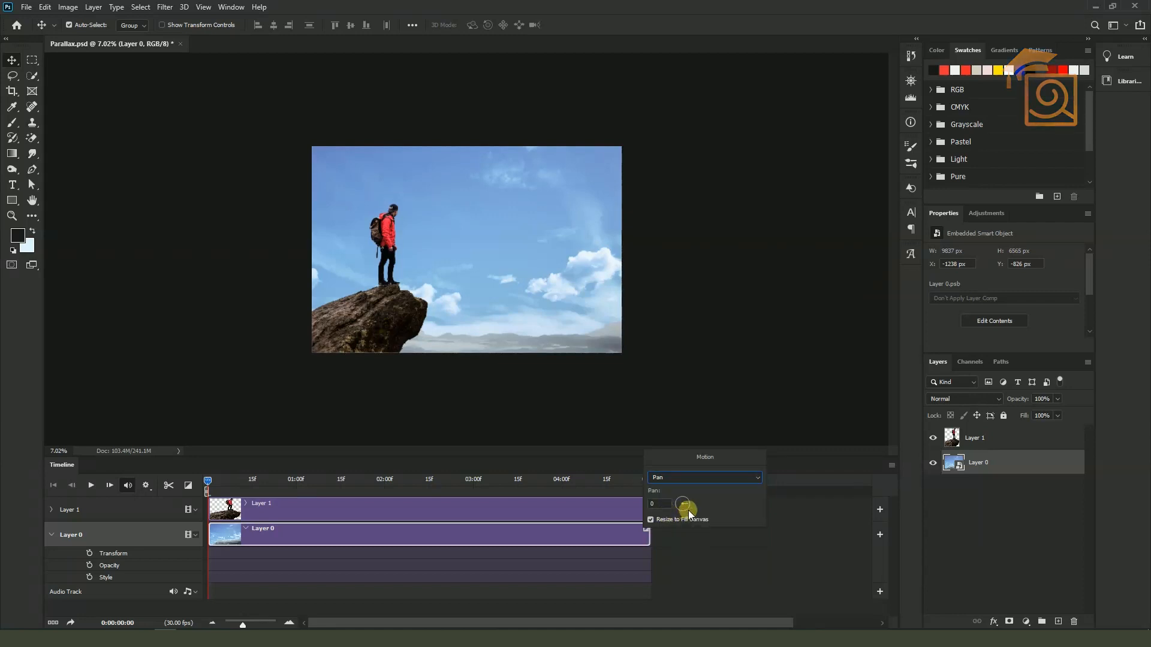
click(690, 479)
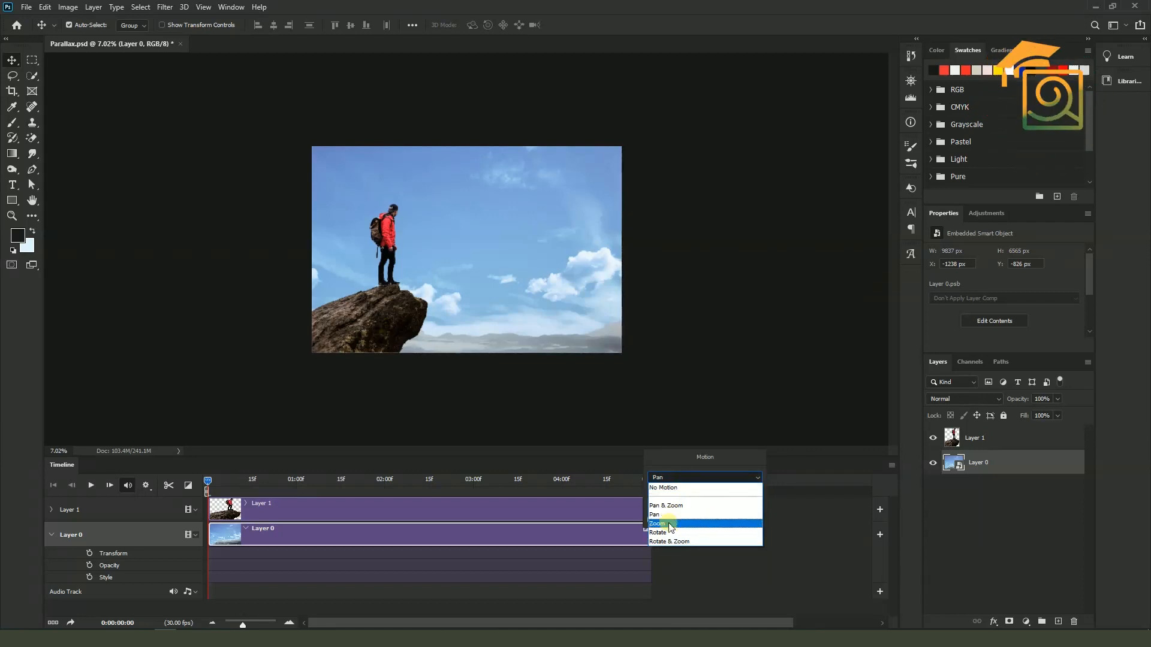
click(675, 507)
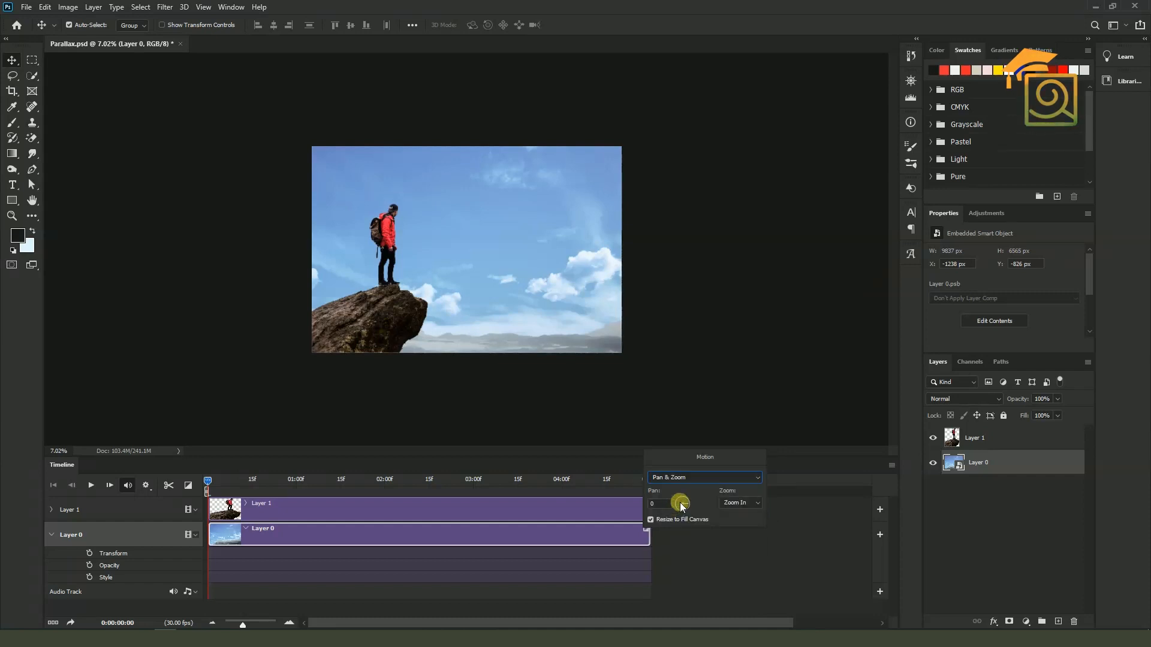
click(737, 513)
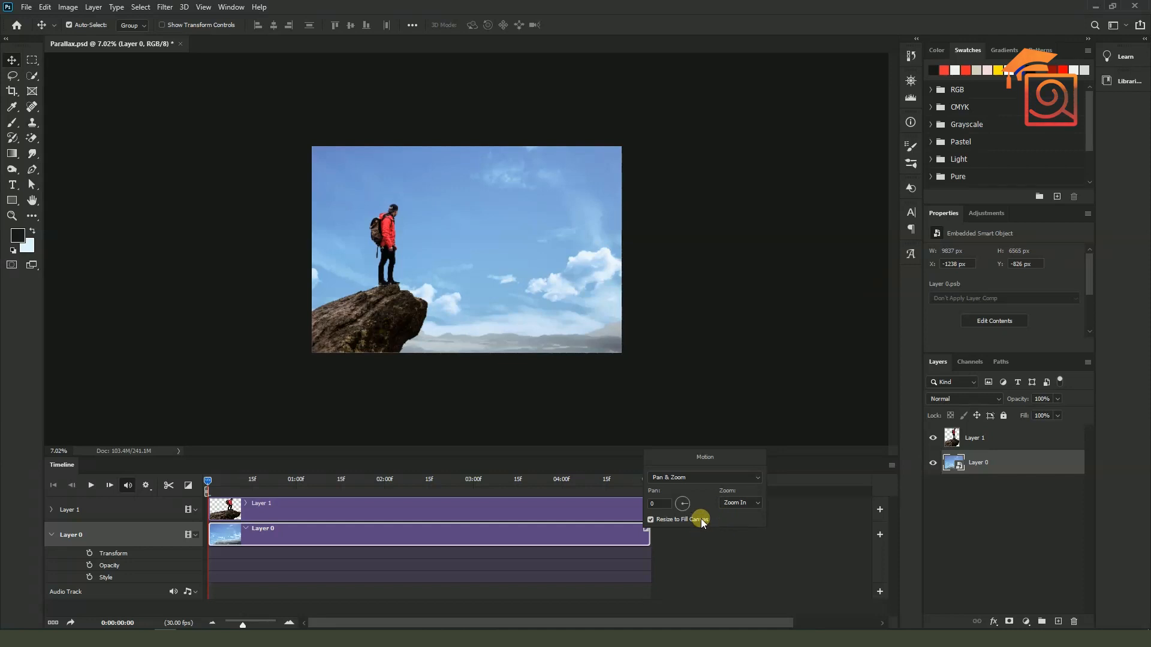
key(Return)
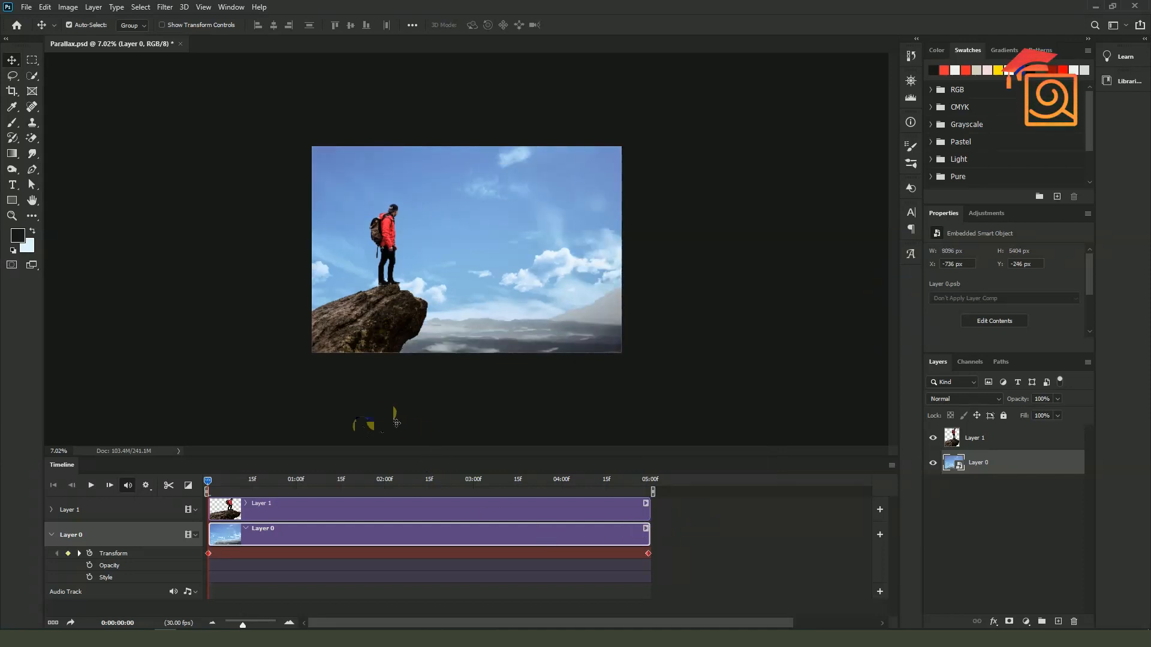
scroll(527, 232, up, 2)
key(space)
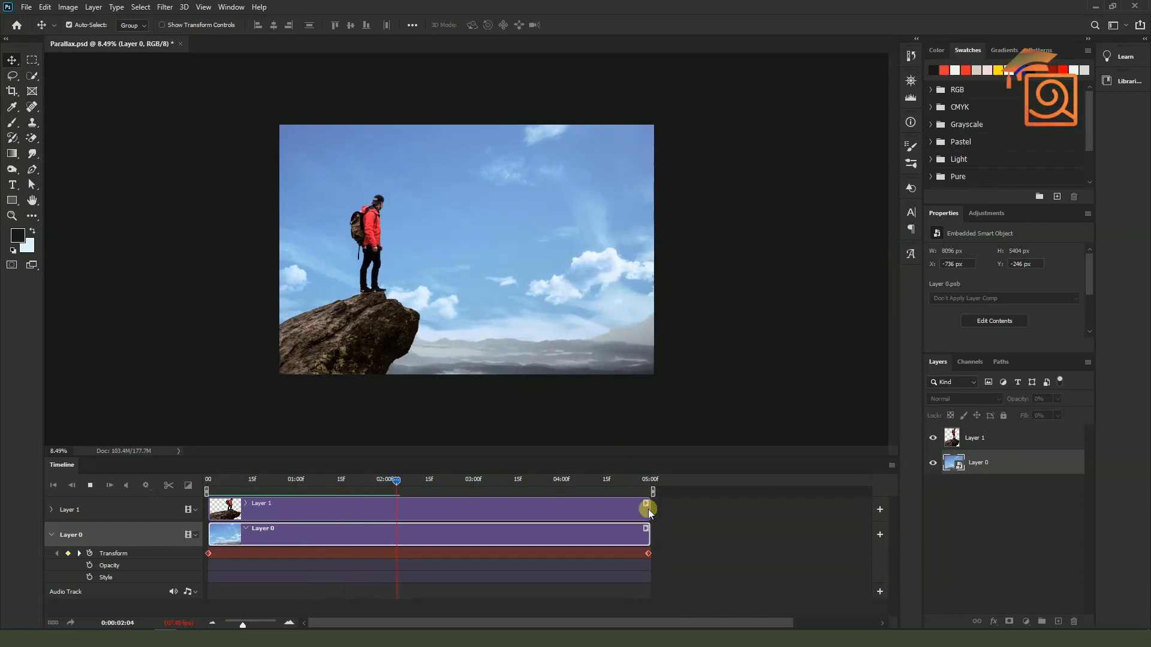
- At 0:00:04:29, scale the sky on Layer 0 to about 148.9%
click(648, 553)
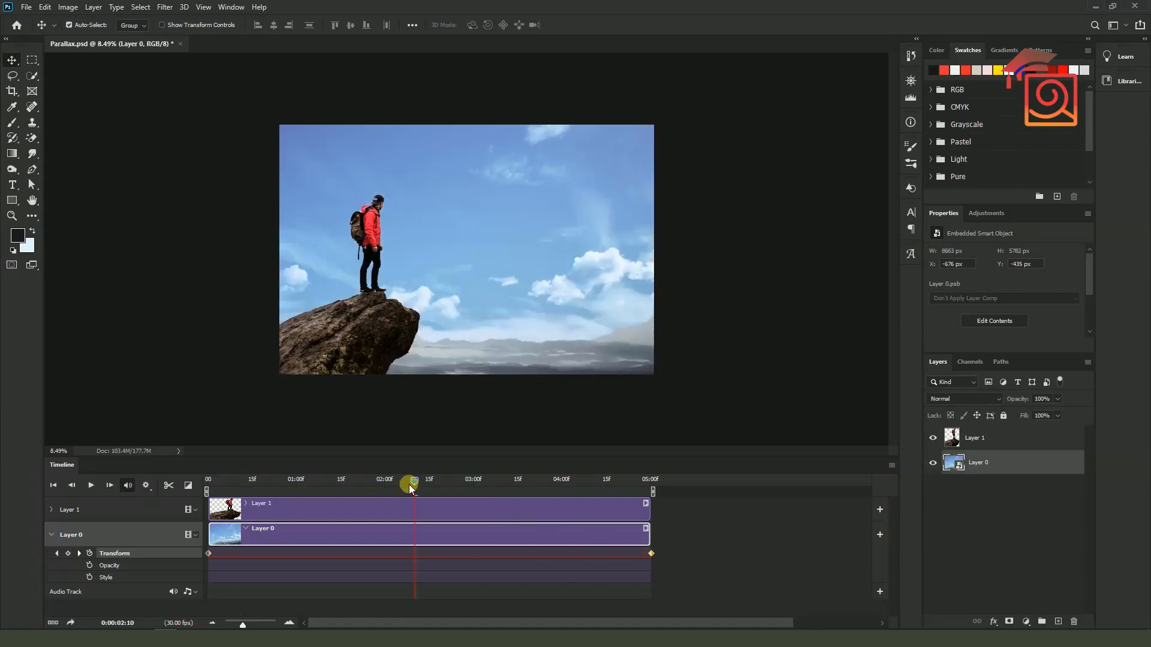
click(646, 479)
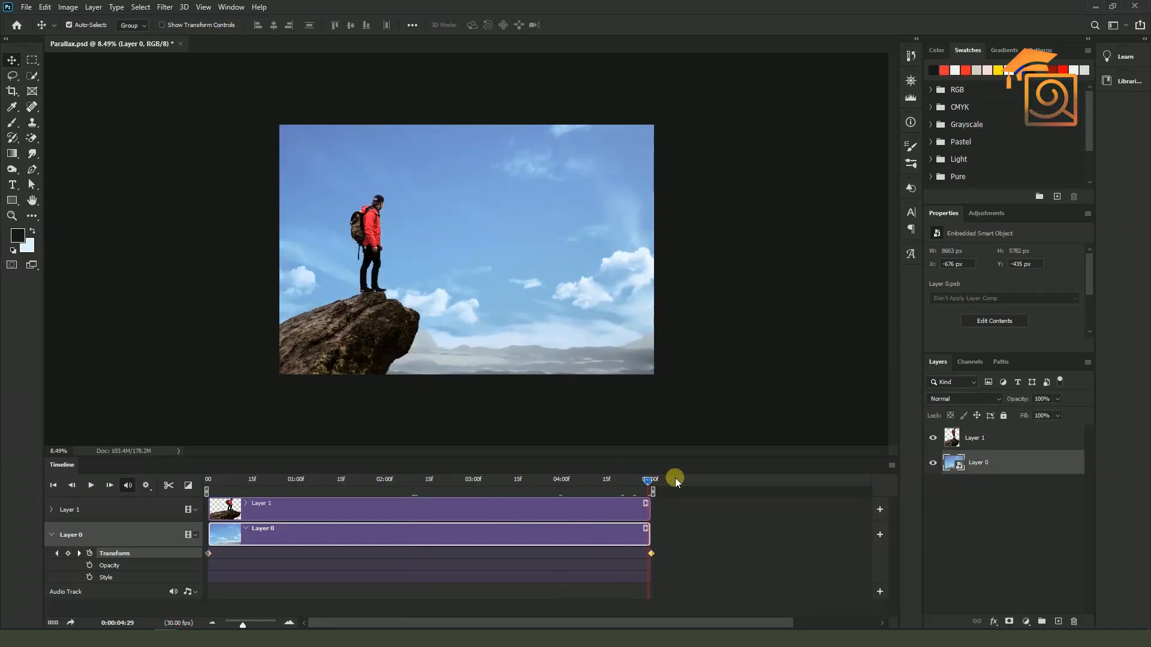
key(ctrl+t)
key(ctrl+minus)
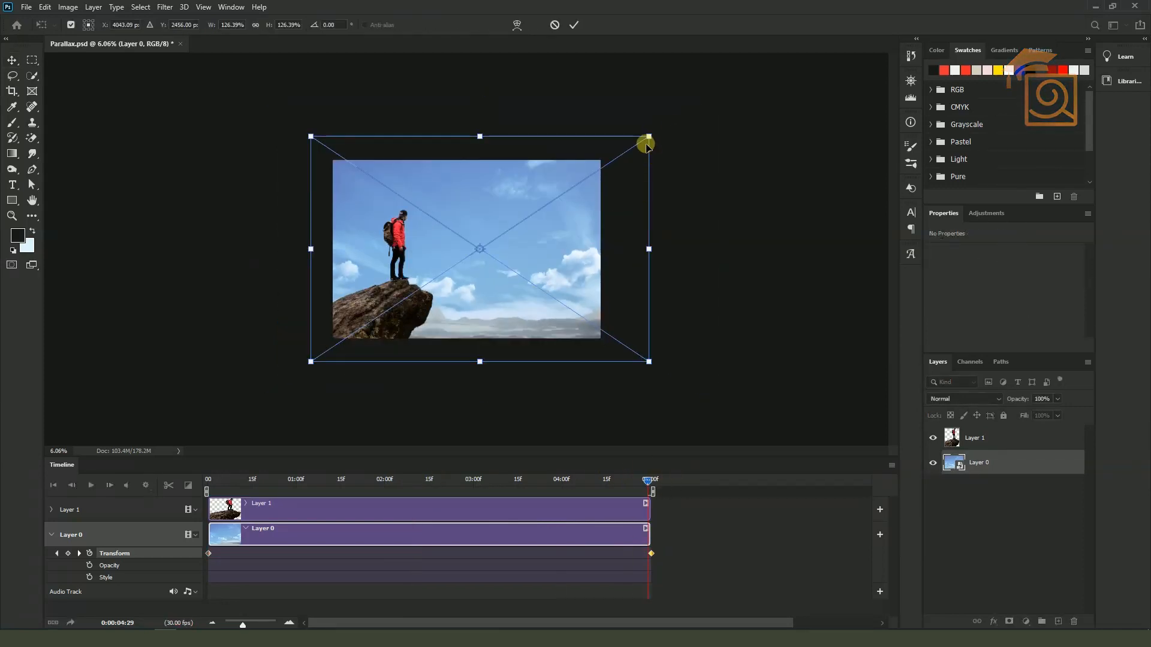
drag(656, 131, 683, 115)
key(Return)
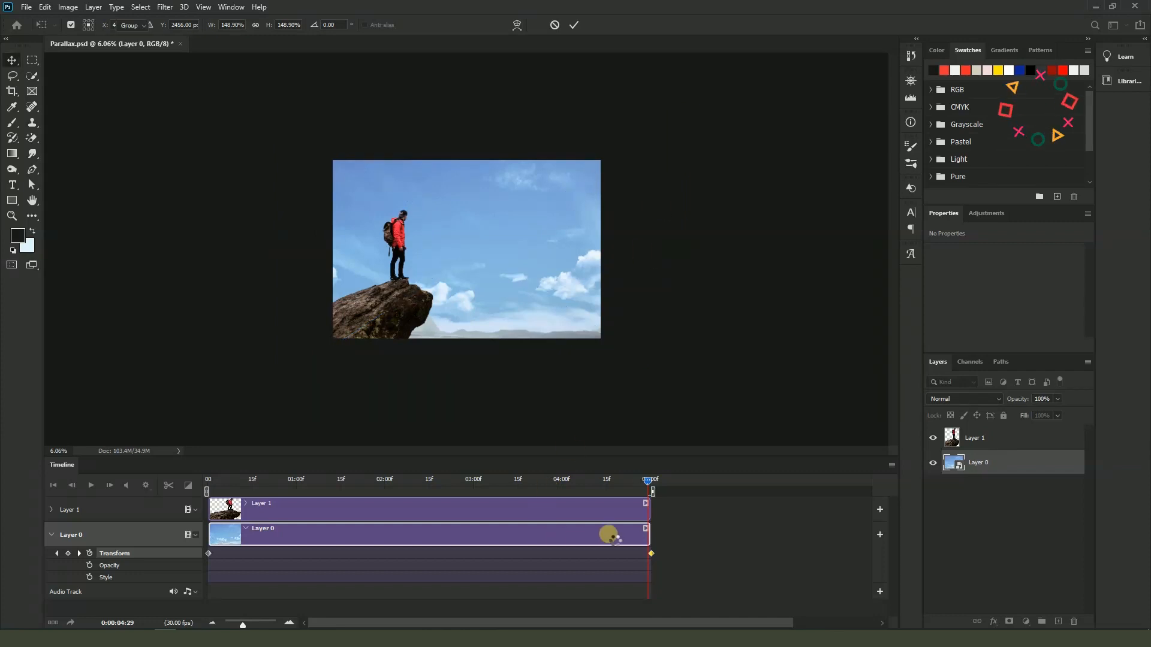
- Play the revised sky animation from the first frame at several magnifications, and return to the start
click(53, 485)
key(space)
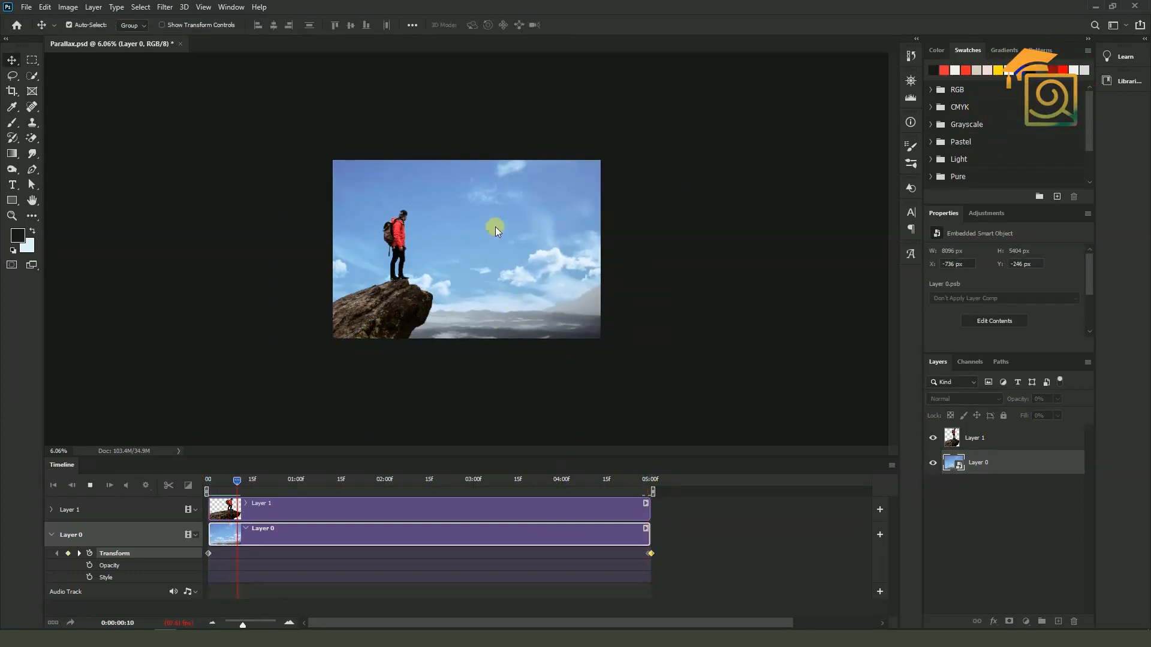
key(ctrl+0)
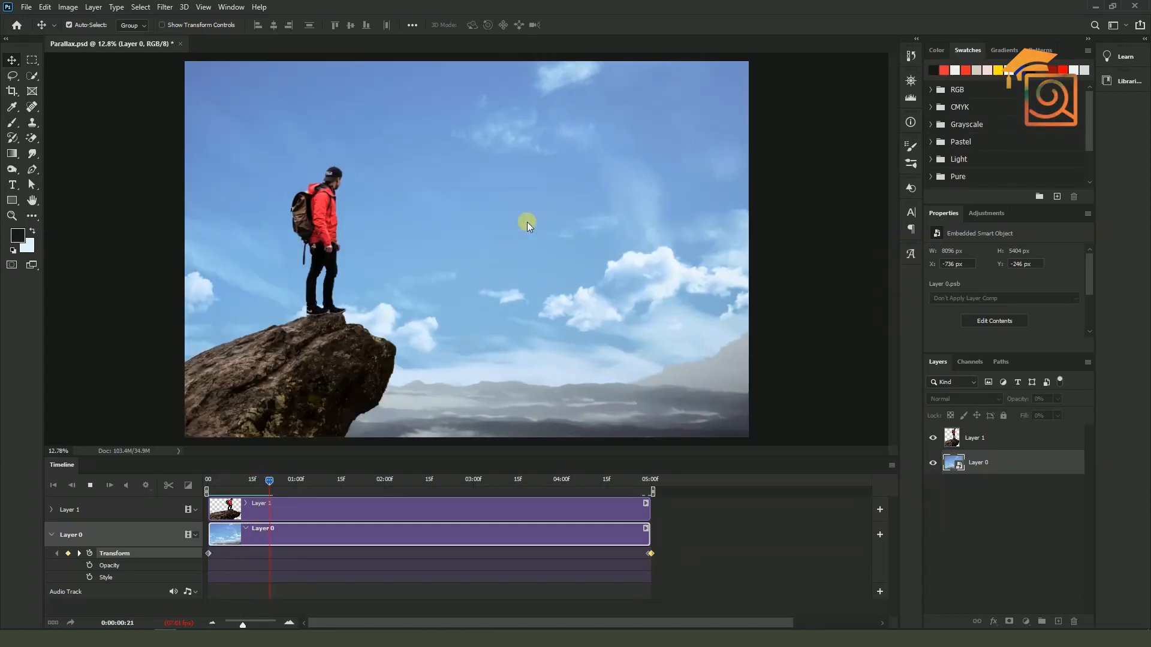
key(ctrl+minus)
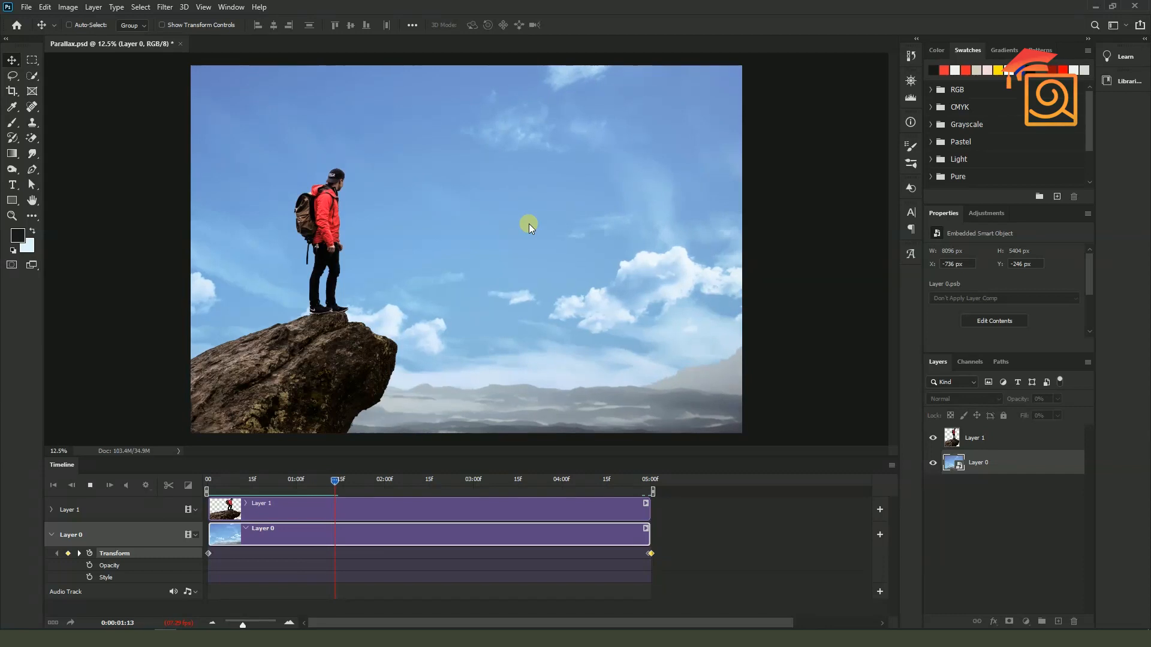
key(space)
key(ctrl+minus)
key(ctrl+minus)
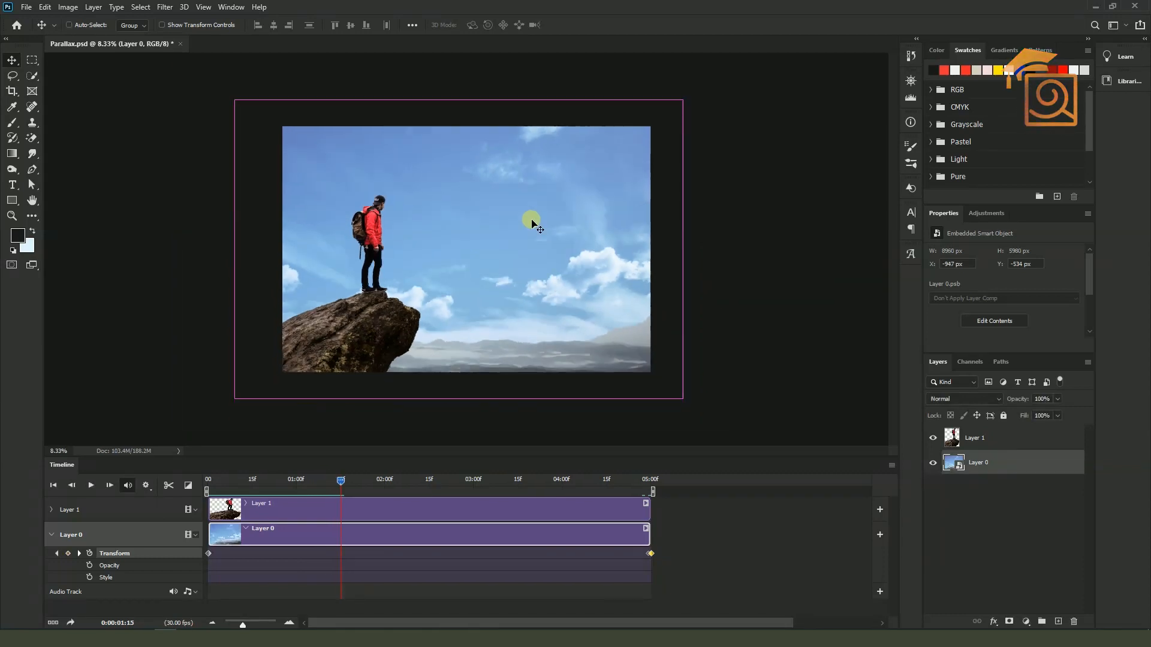
key(ctrl+plus)
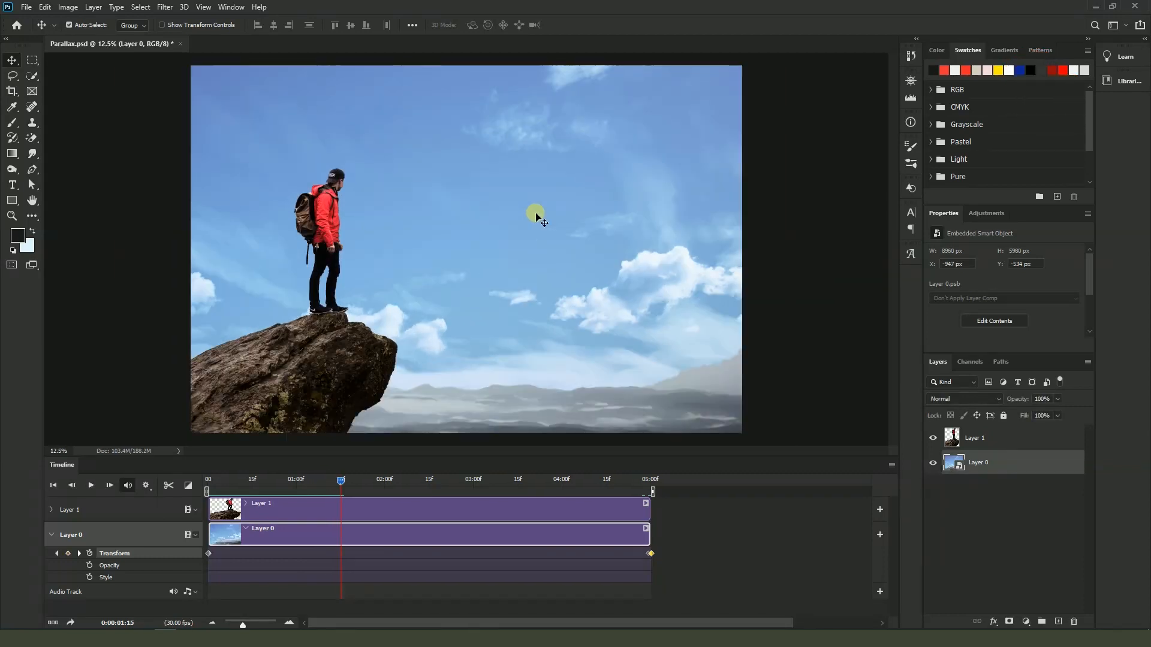
key(ctrl+minus)
key(space)
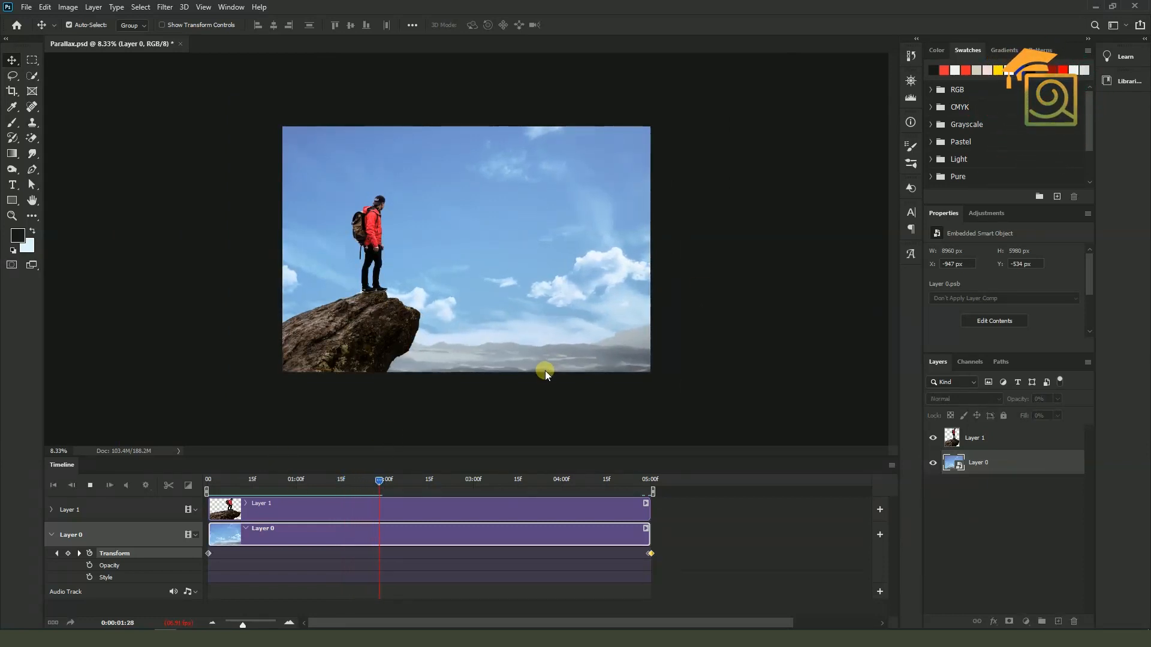
click(411, 480)
drag(411, 479, 198, 478)
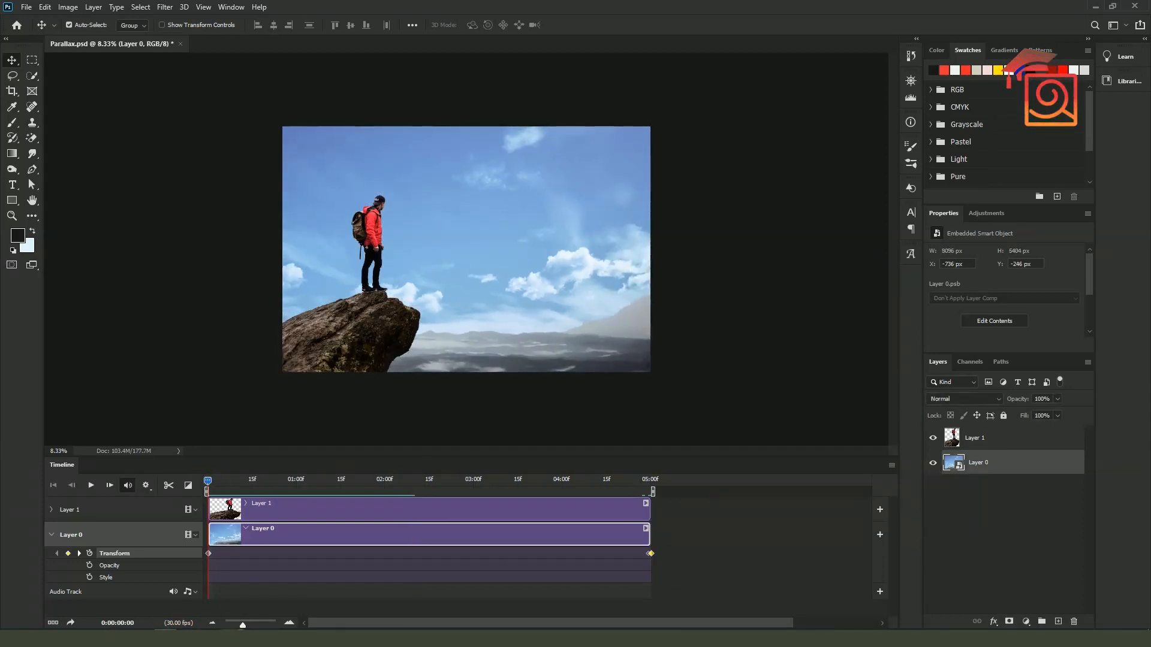
- Place the maxresdefault snow image above Layer 0 and scale it to about 9219 × 5186 px so it covers the canvas
click(253, 630)
drag(141, 221, 529, 333)
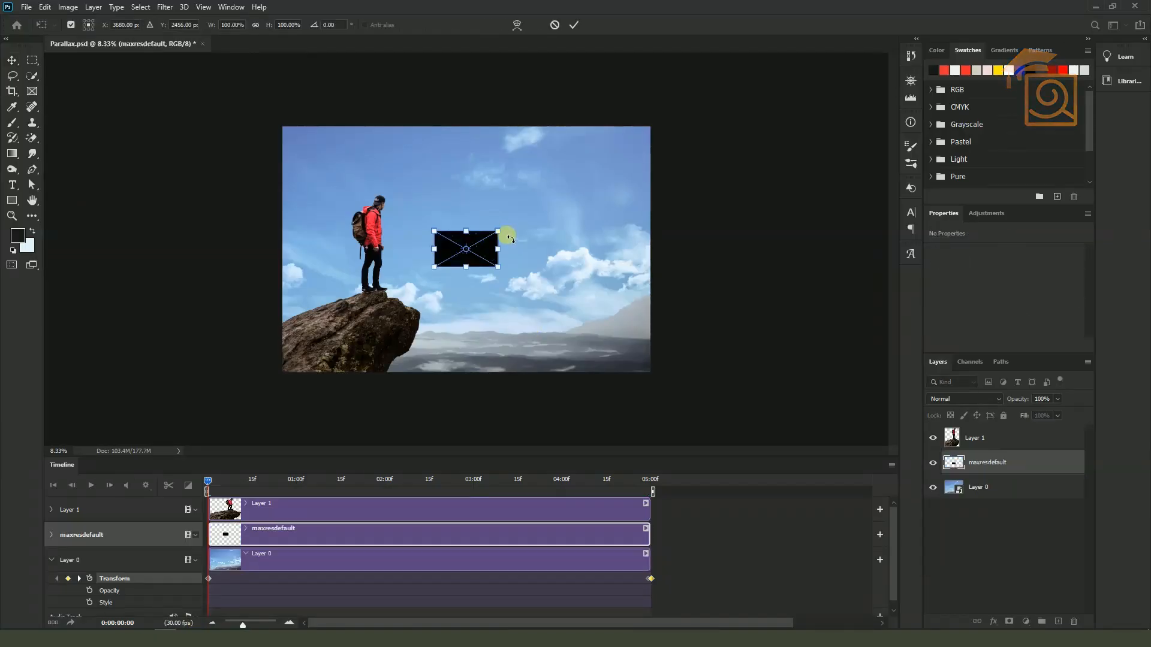
drag(498, 231, 681, 103)
key(Return)
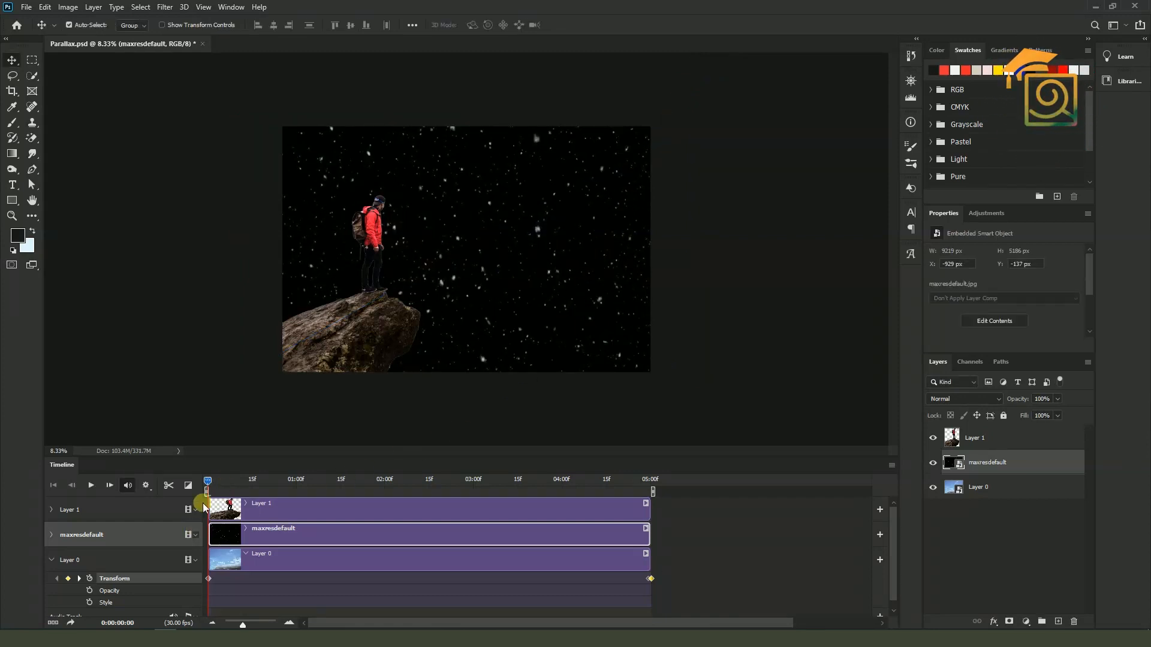
- Set the maxresdefault layer's blend mode to Screen
click(960, 398)
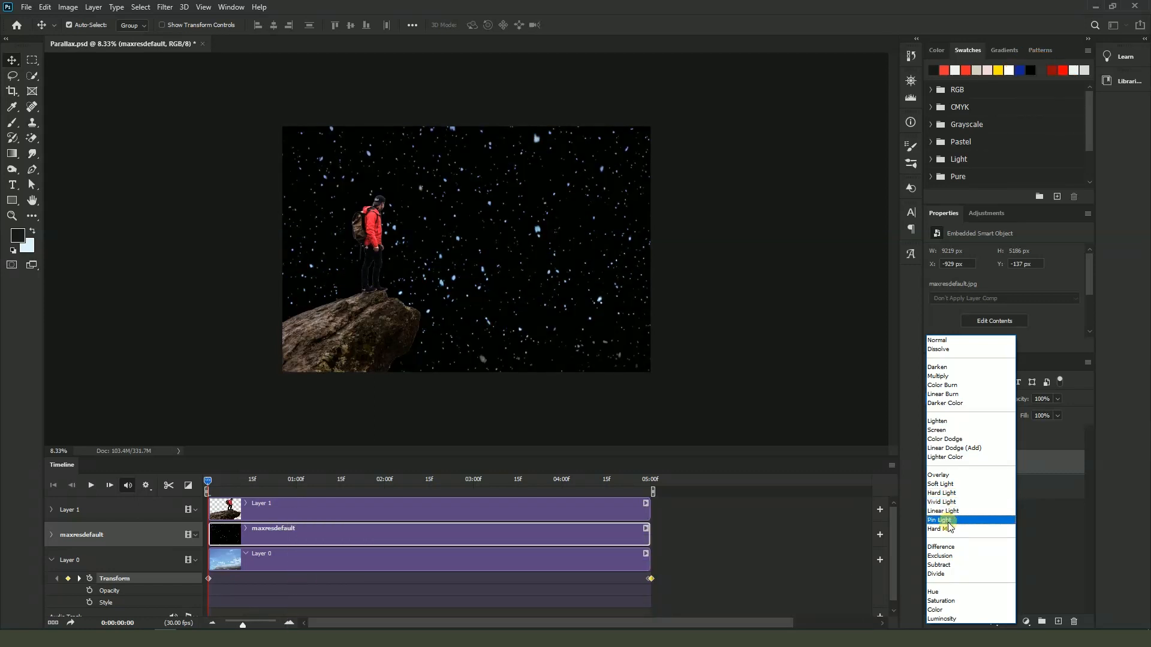
click(944, 432)
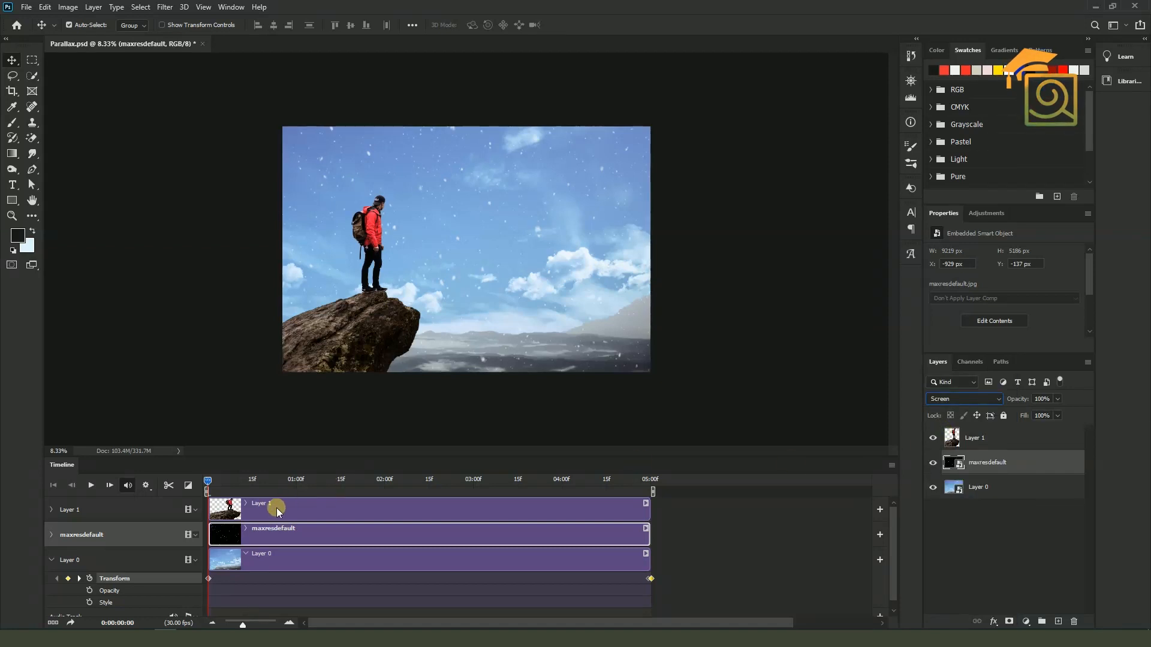
- Try the Pan & Zoom motion preset with a 0° pan and Zoom In on the Layer 1 clip
click(646, 503)
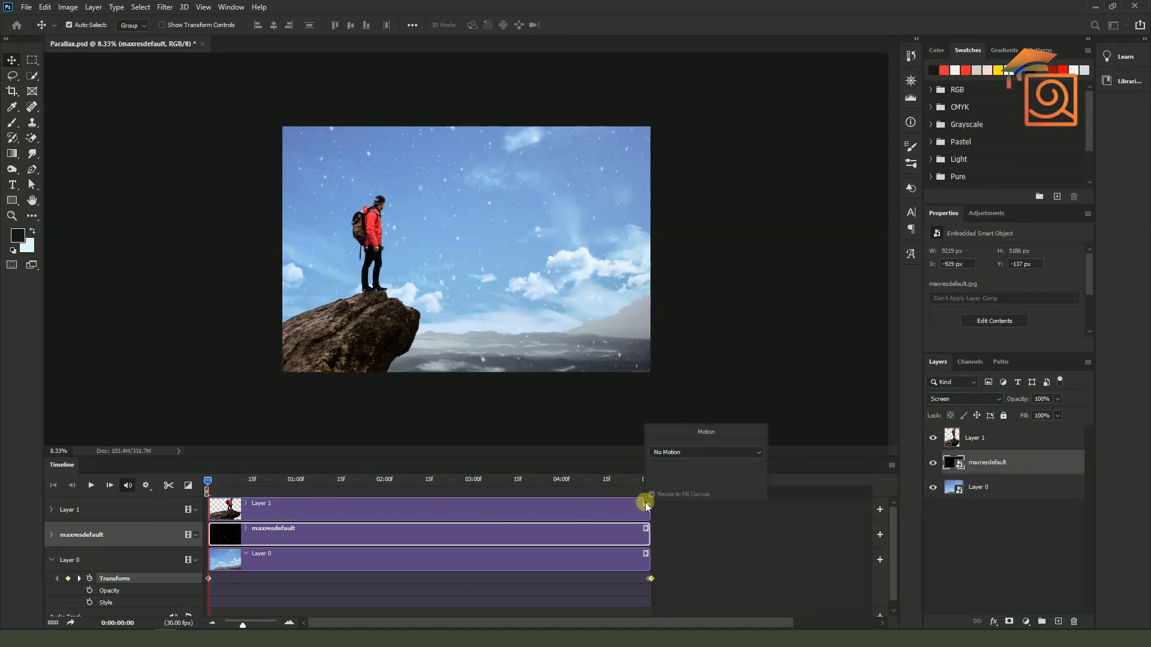
click(670, 454)
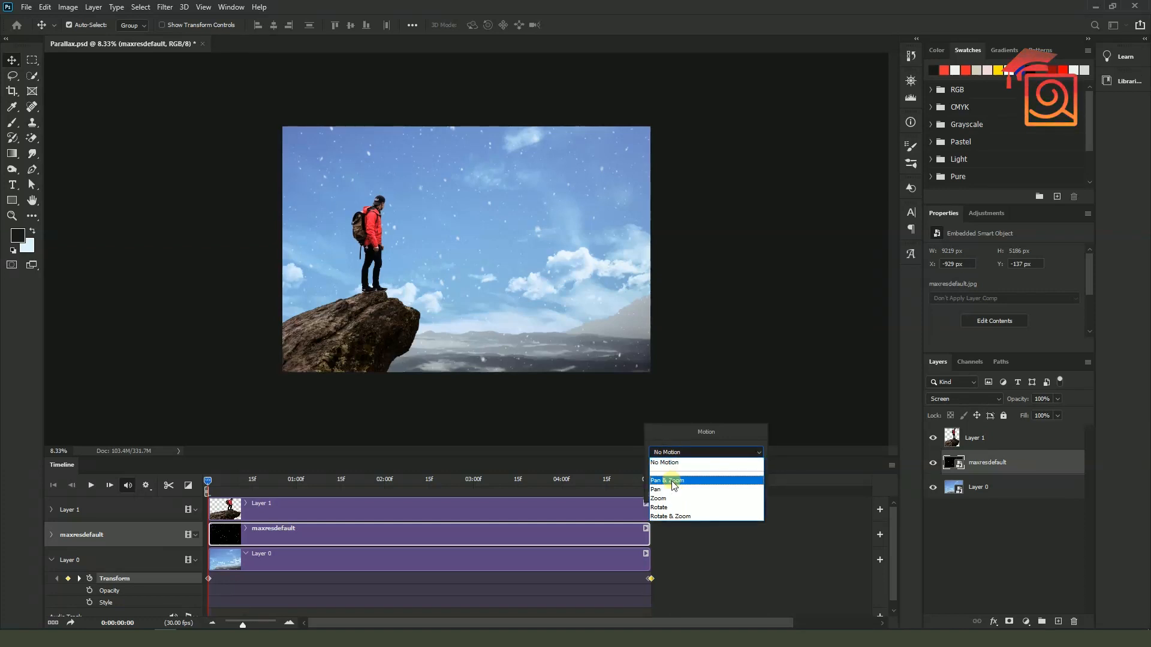
click(671, 481)
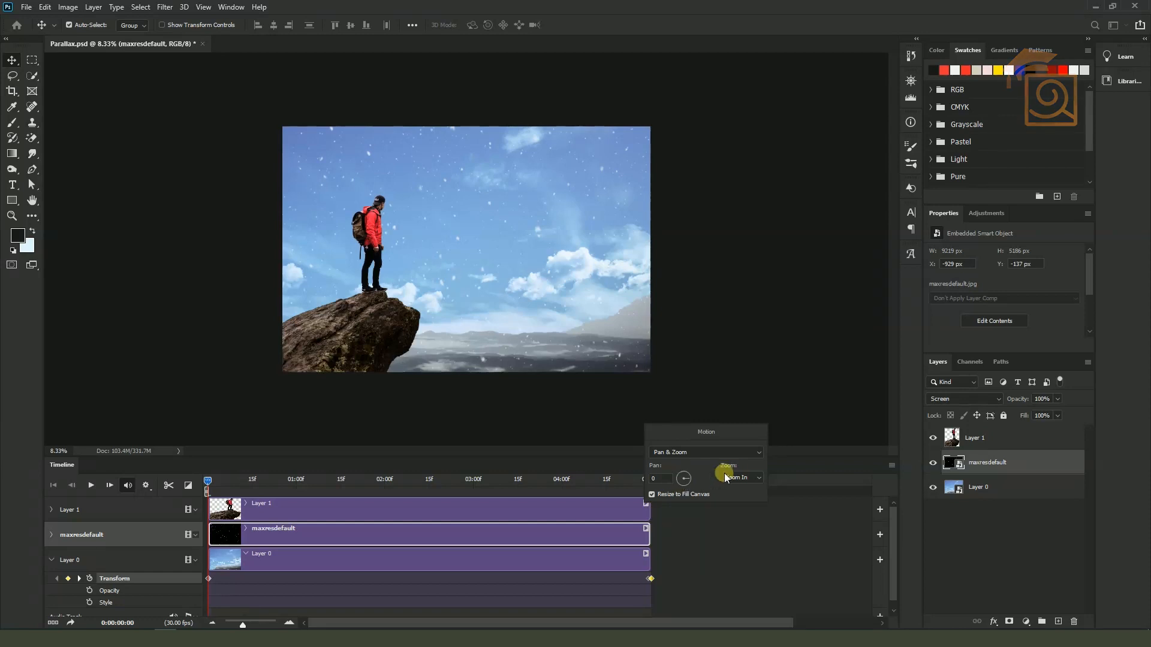
click(743, 489)
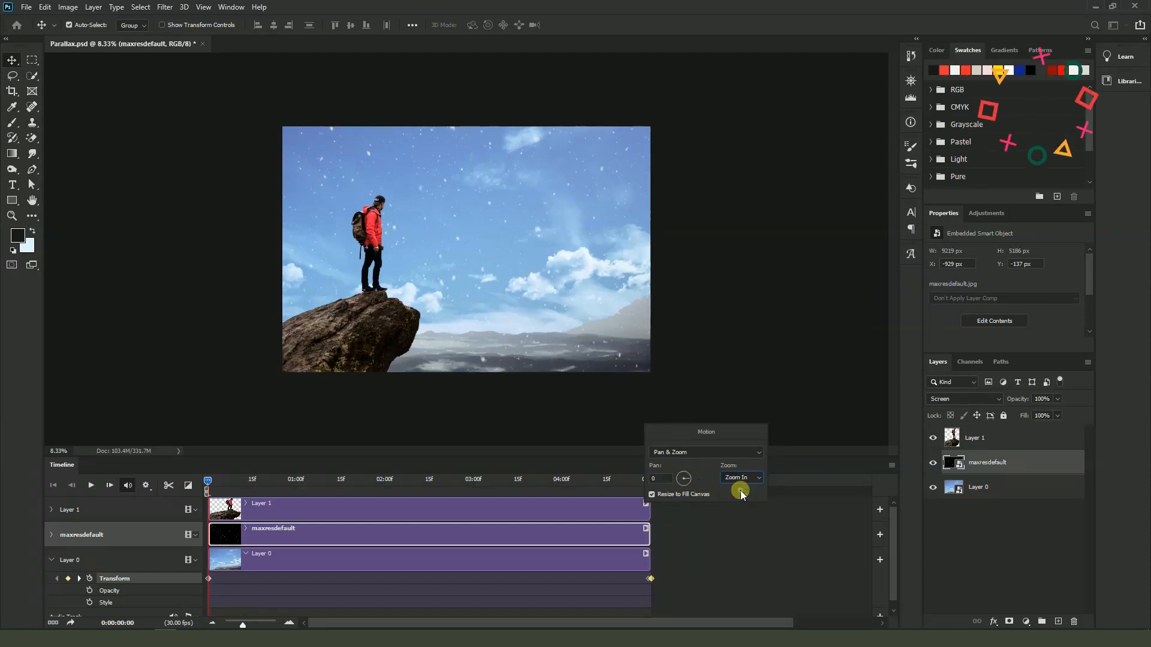
click(680, 512)
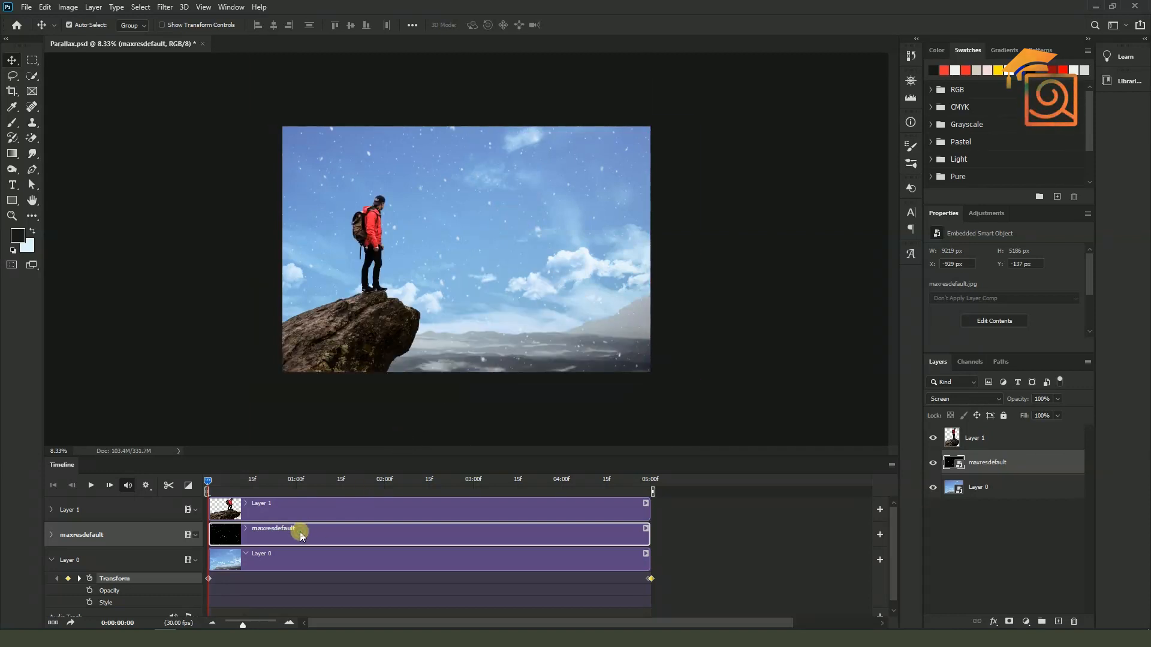
- Try the Pan & Zoom motion preset with Zoom In on the maxresdefault clip, and undo it
click(646, 529)
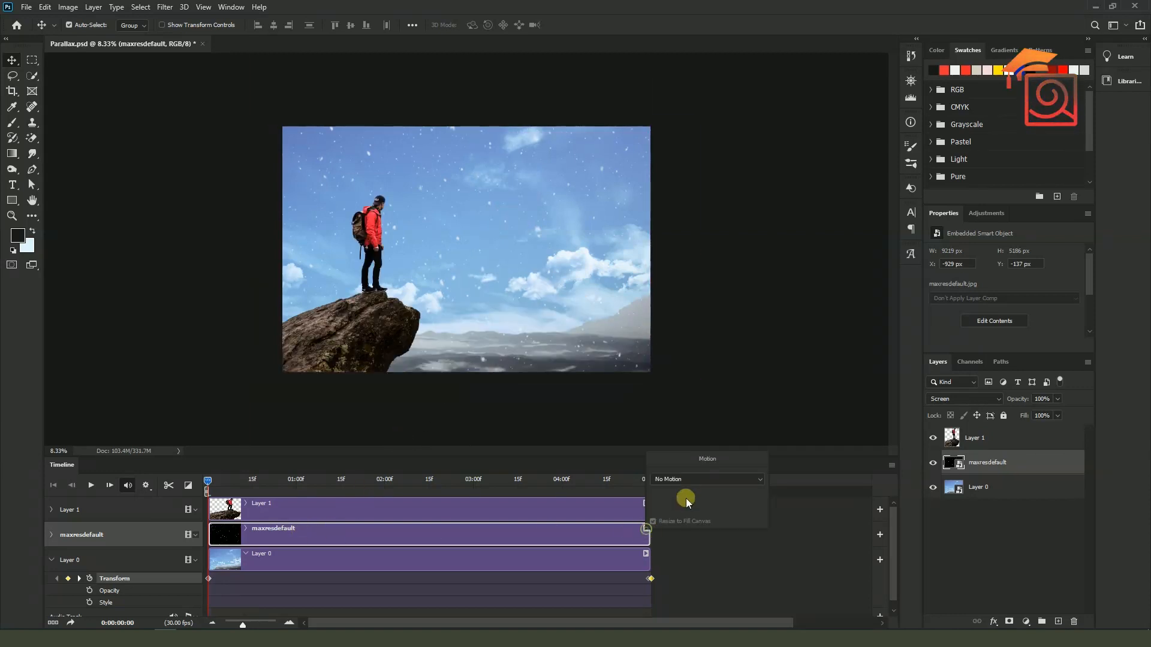
click(686, 480)
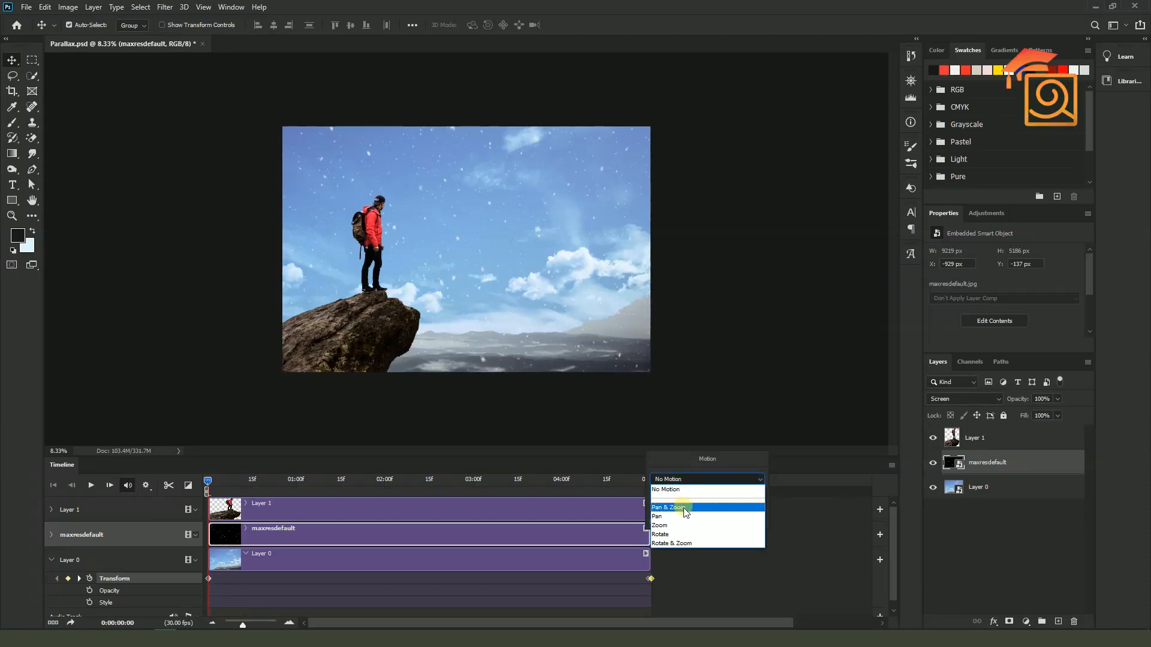
click(686, 509)
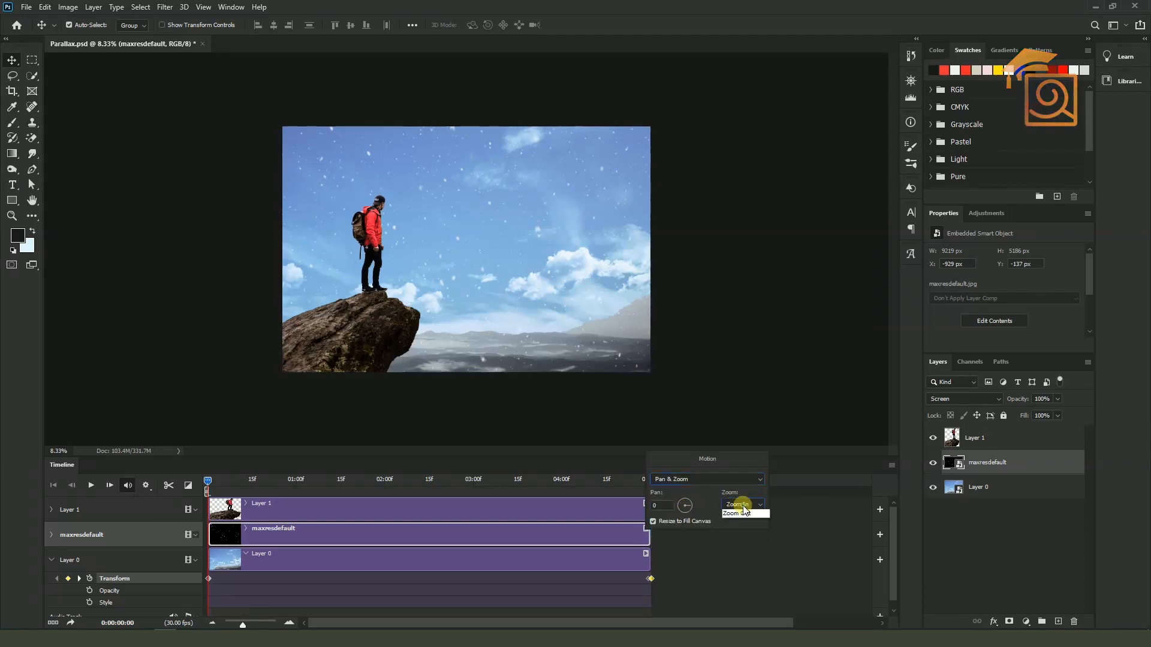
click(741, 514)
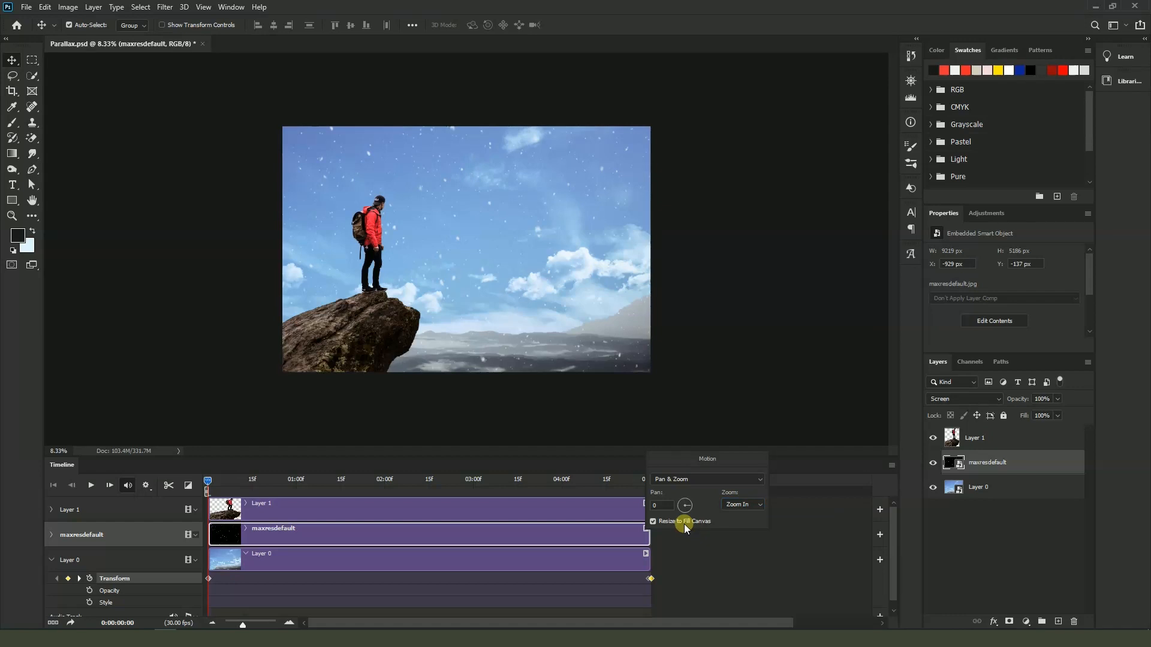
click(698, 515)
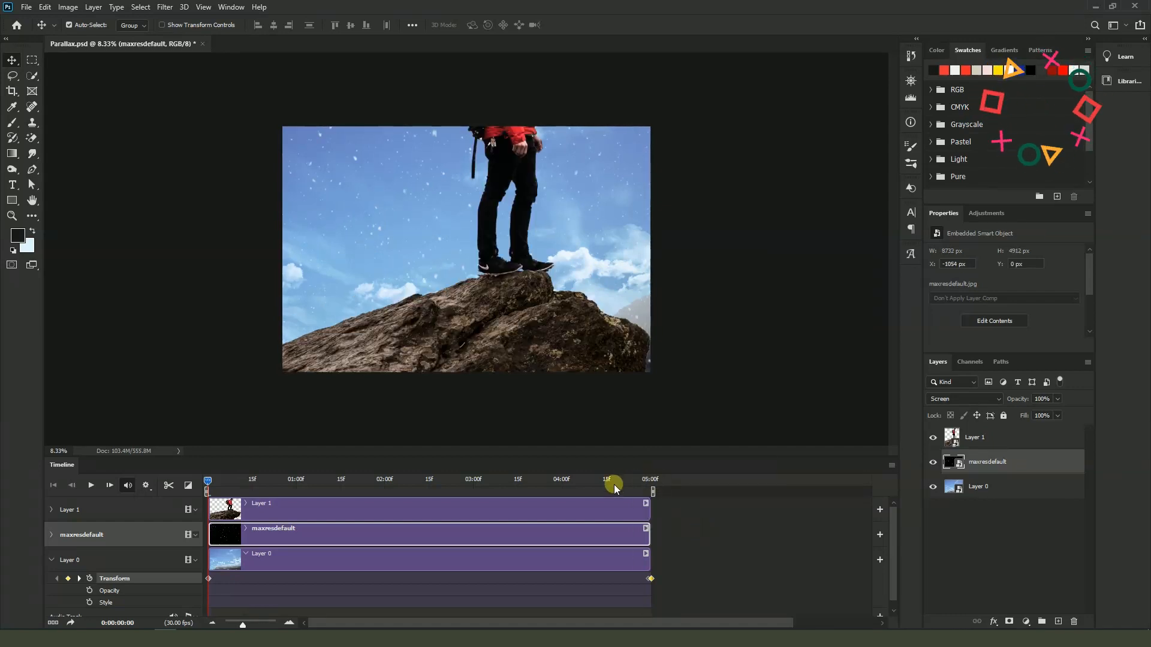
key(ctrl+z)
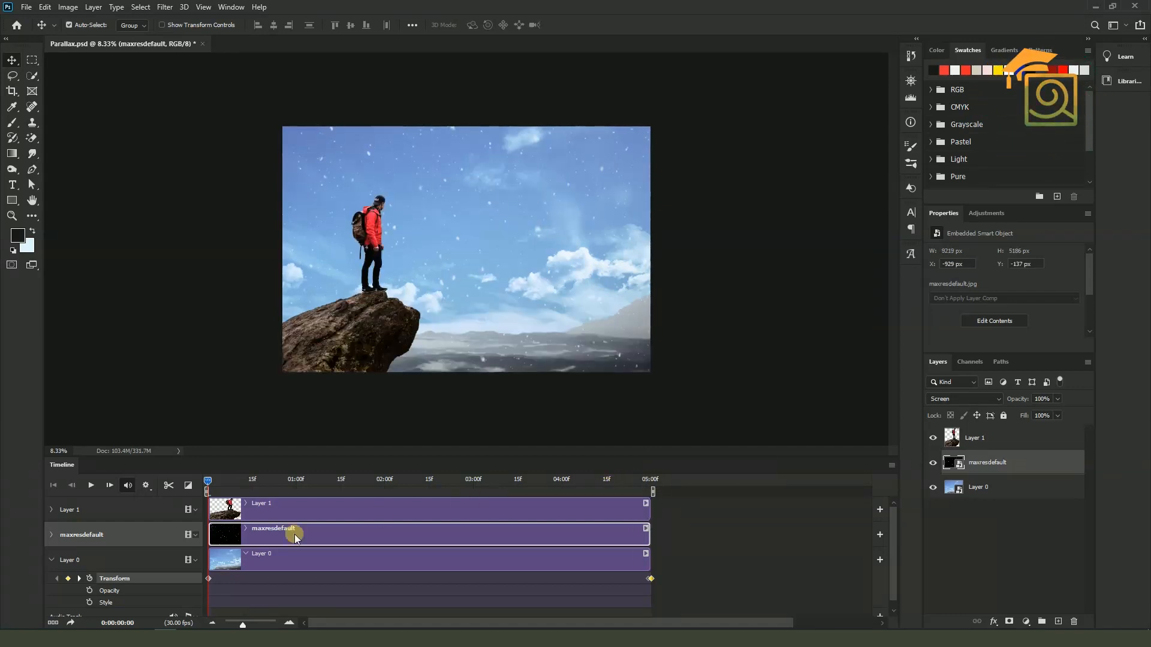
- Try the Pan & Zoom motion preset on the maxresdefault clip again and play a short preview of the animation
click(268, 501)
click(265, 530)
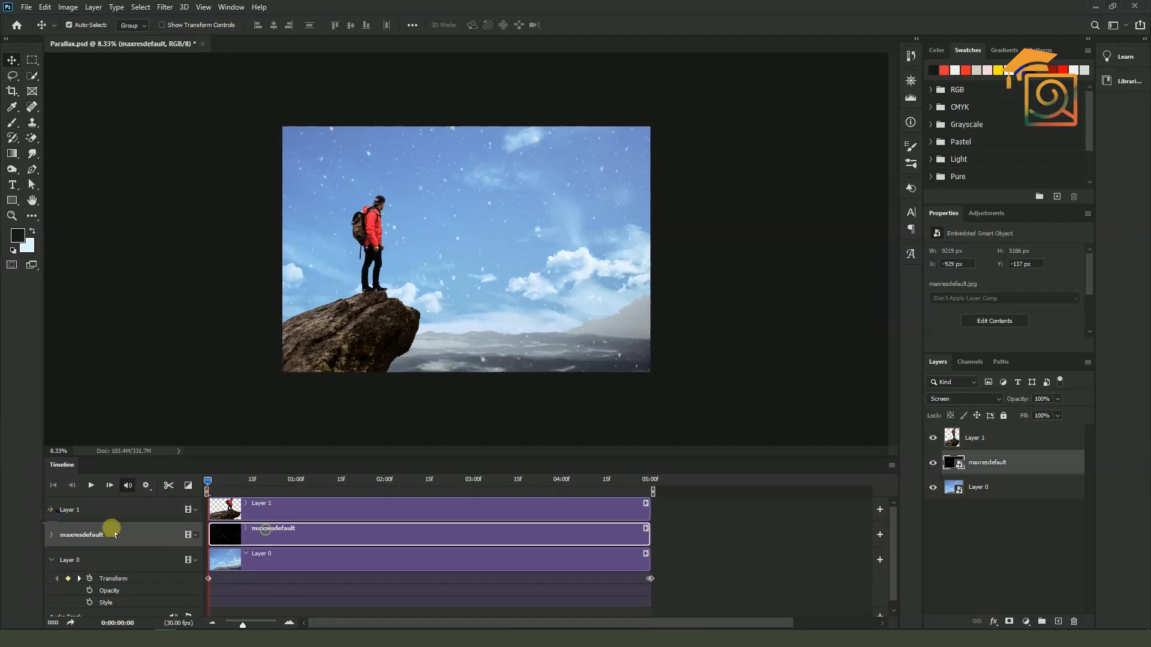
click(52, 534)
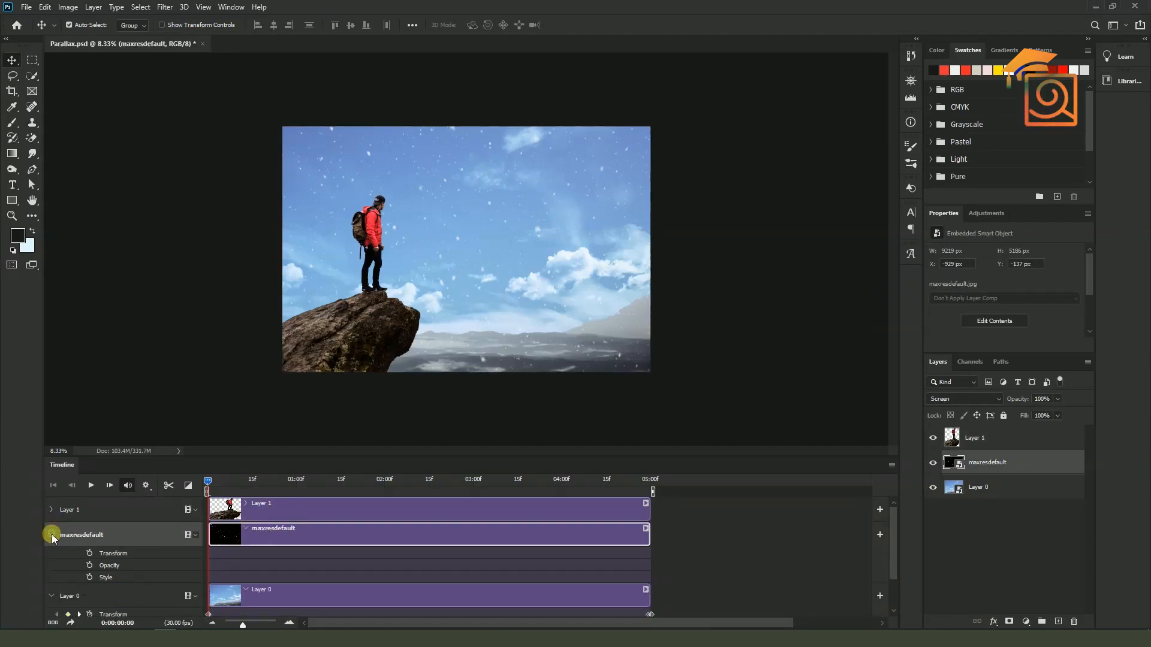
click(646, 530)
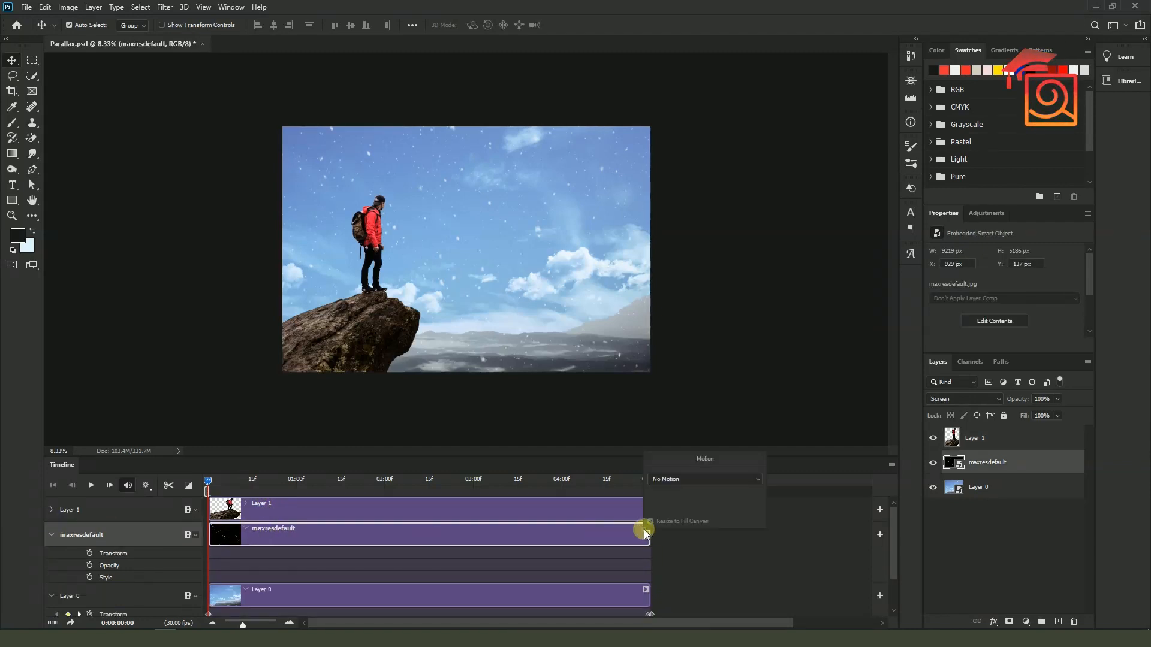
click(670, 479)
click(667, 509)
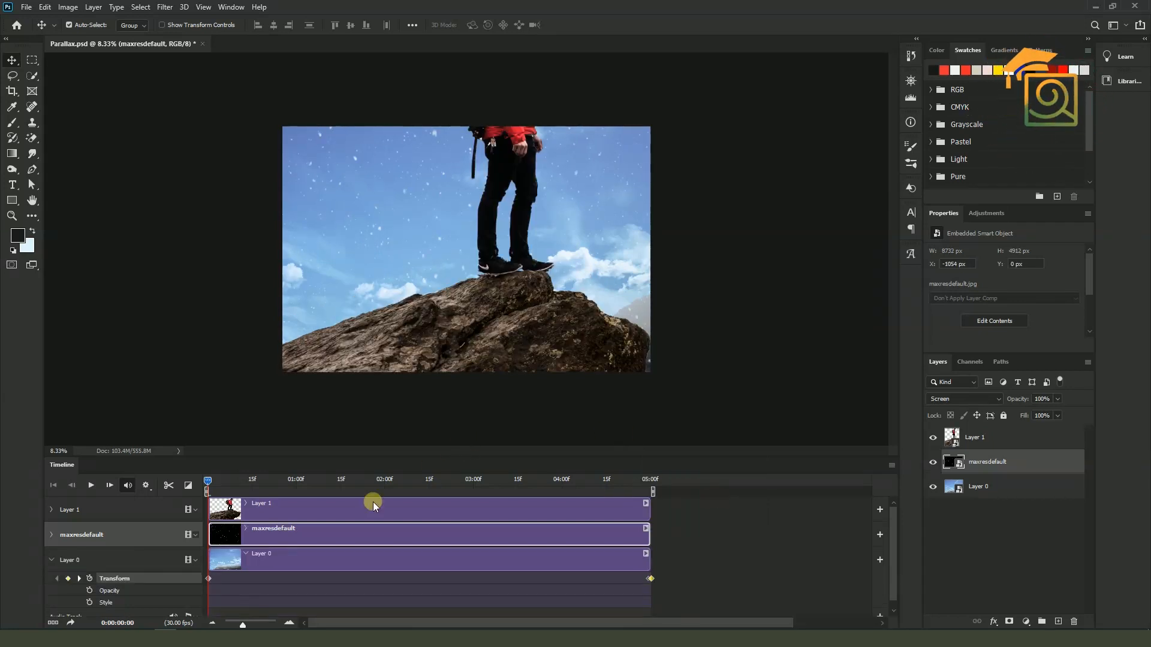
scroll(455, 321, down, 3)
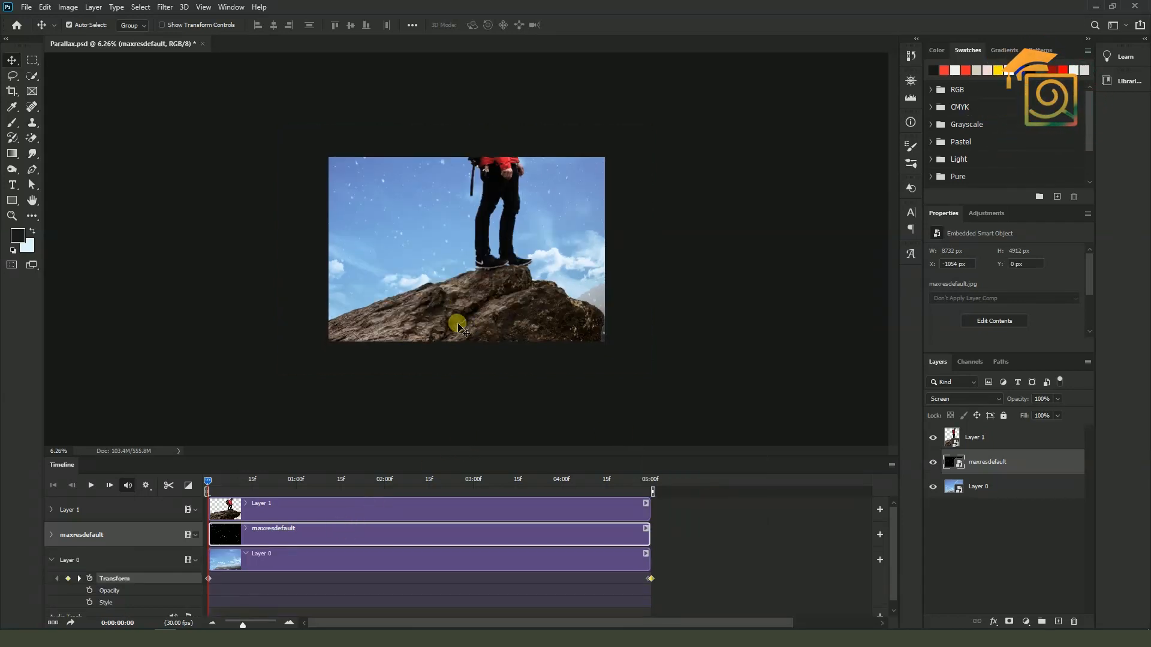
key(space)
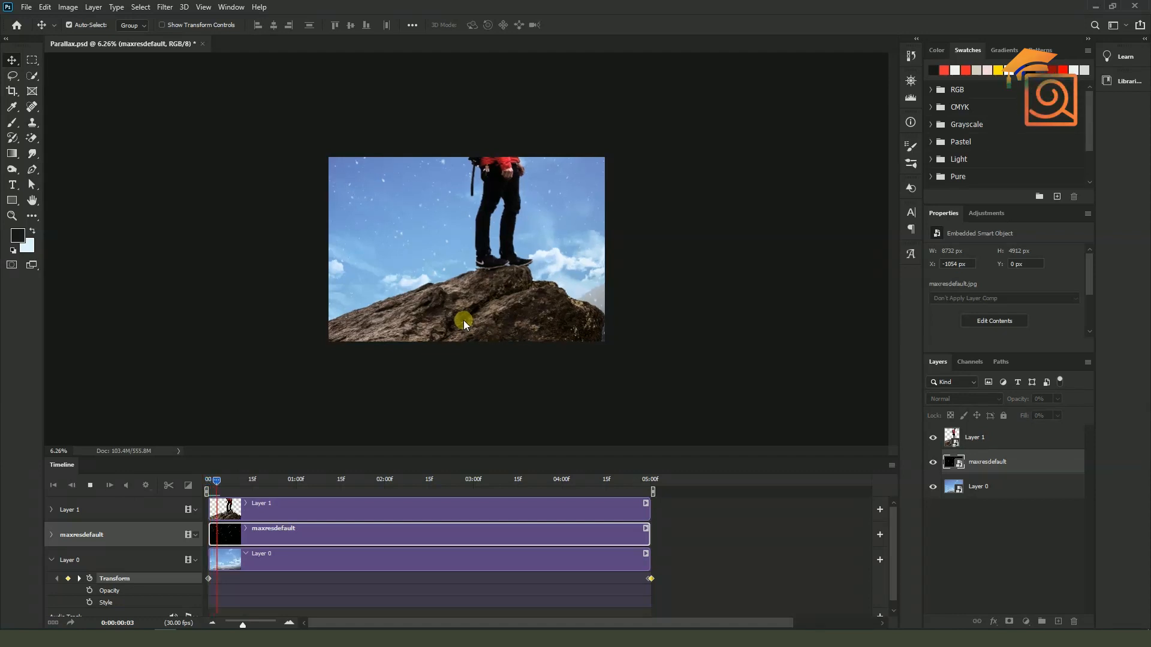
key(space)
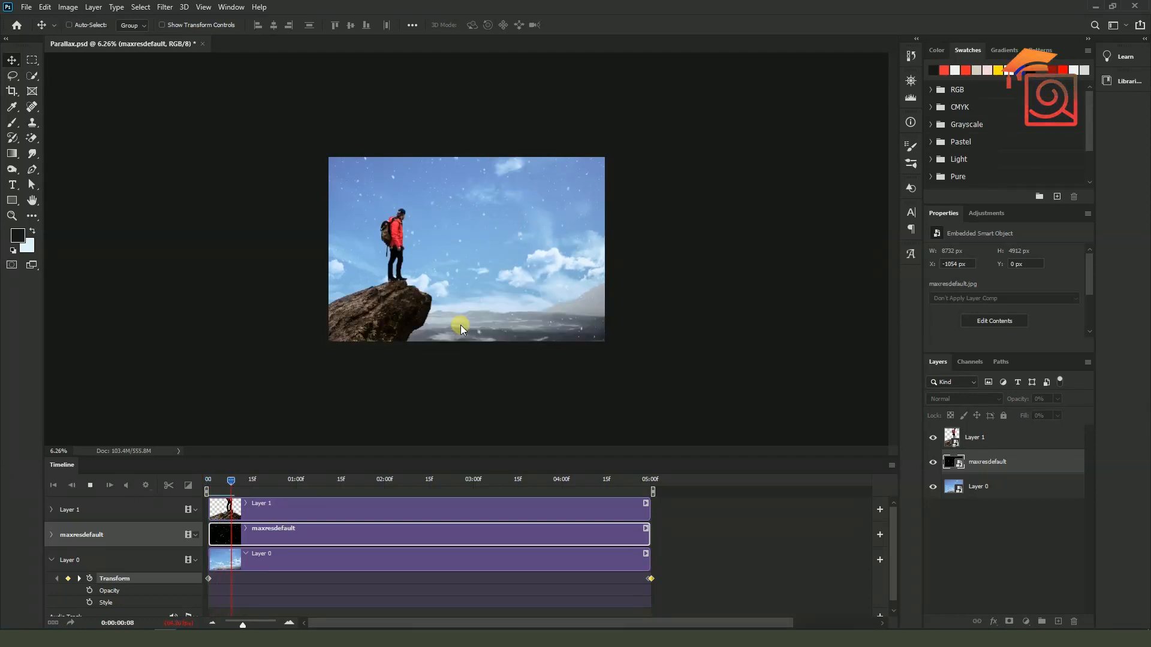
click(189, 533)
click(193, 534)
click(194, 532)
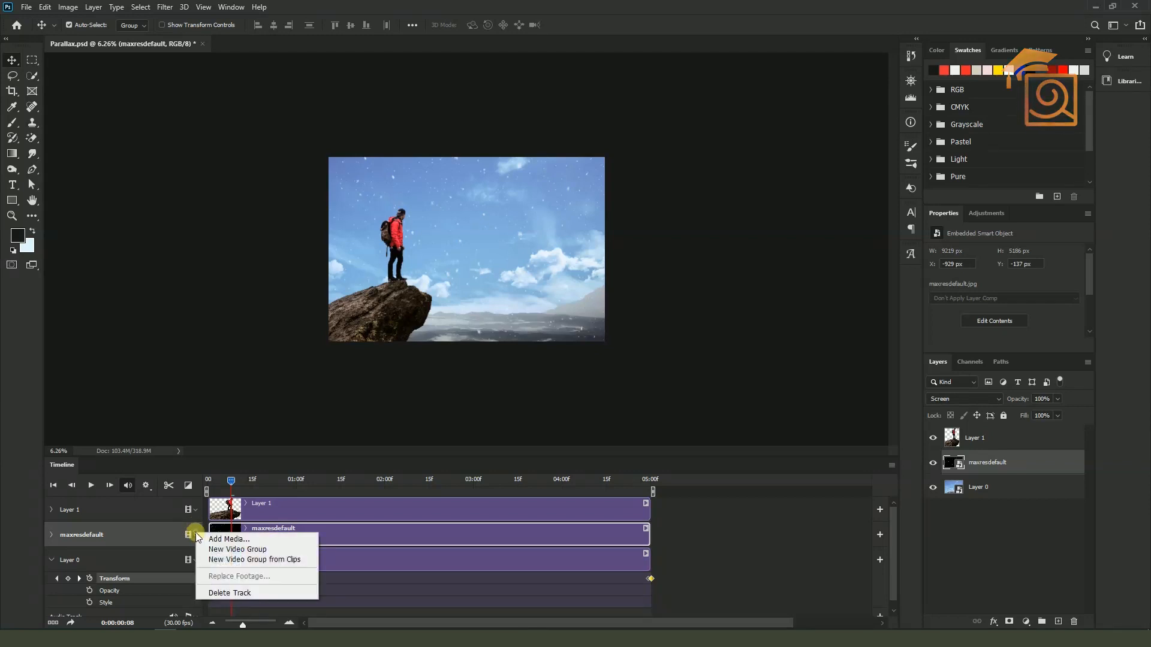
- Enable Transform keyframing for the maxresdefault clip and move its first keyframe to the start of the timeline
click(51, 533)
click(52, 534)
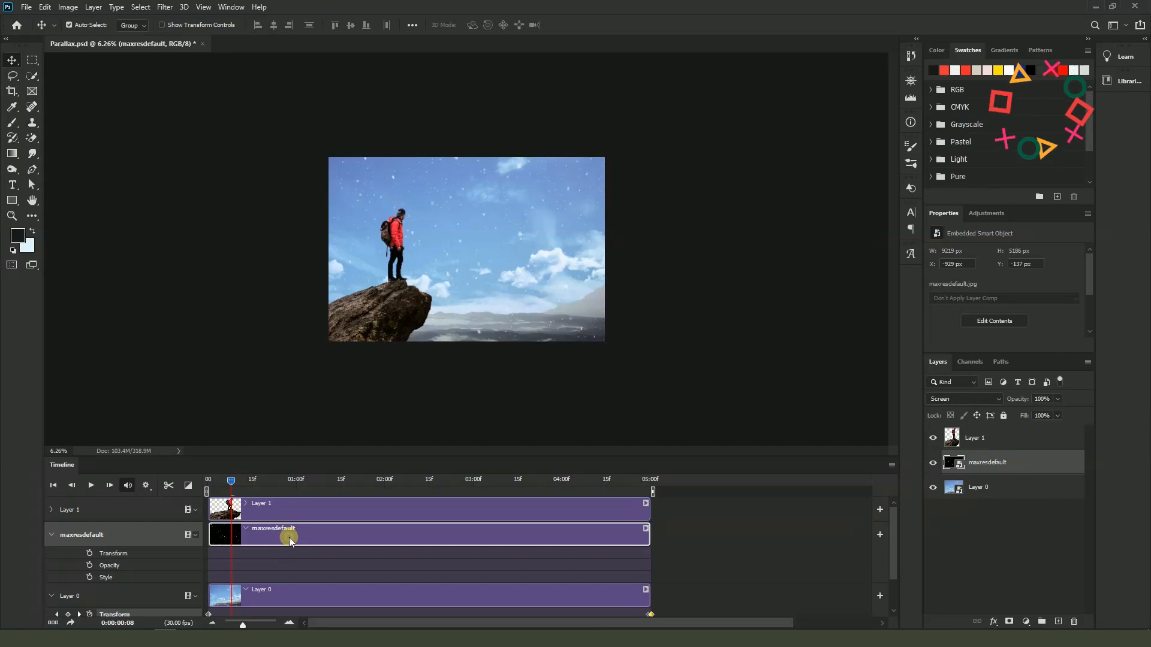
click(268, 504)
click(269, 531)
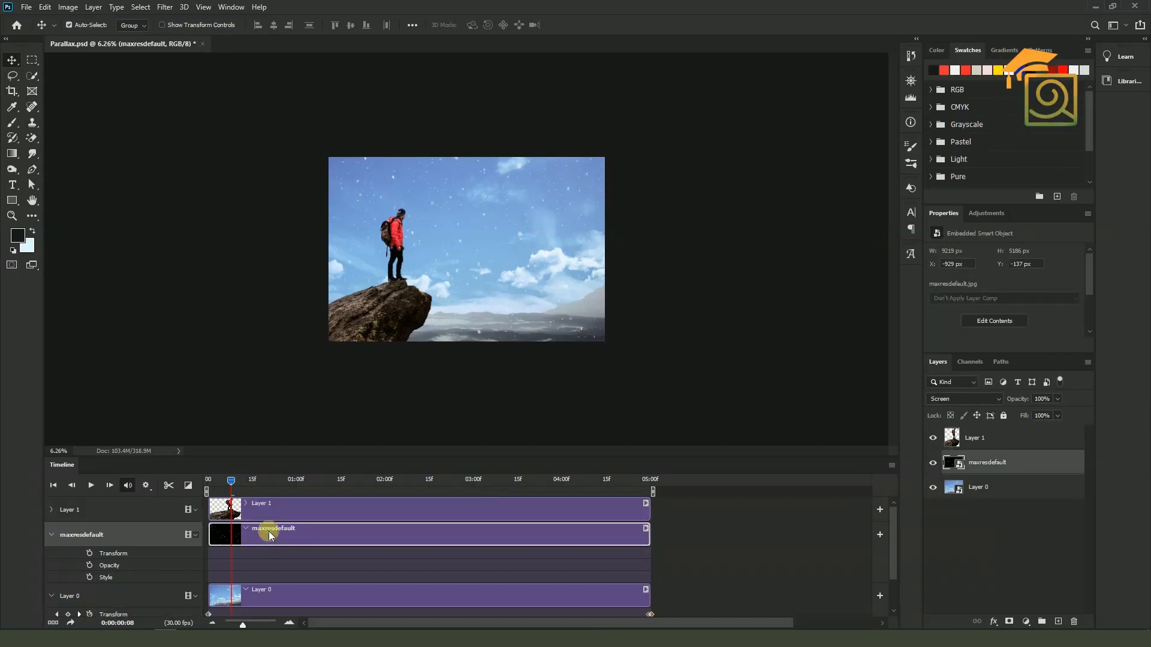
click(89, 553)
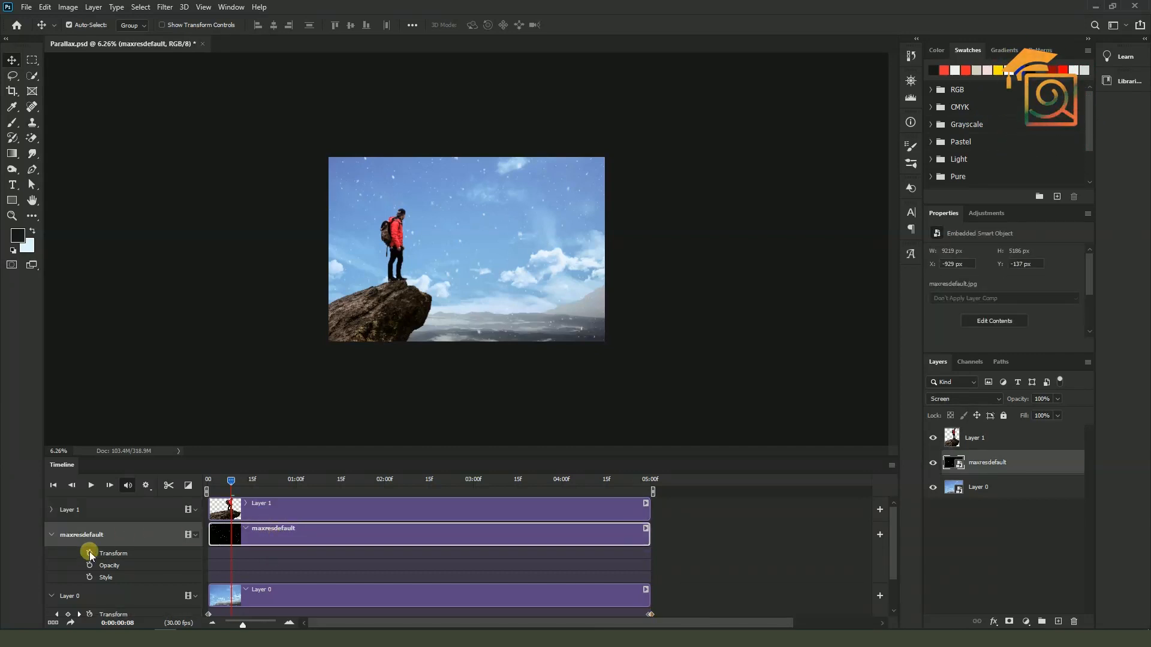
drag(228, 557, 208, 554)
- At 0:00:04:29, scale the maxresdefault snow from its centre to about 876%, or 11213 × 6308 px
drag(231, 480, 660, 490)
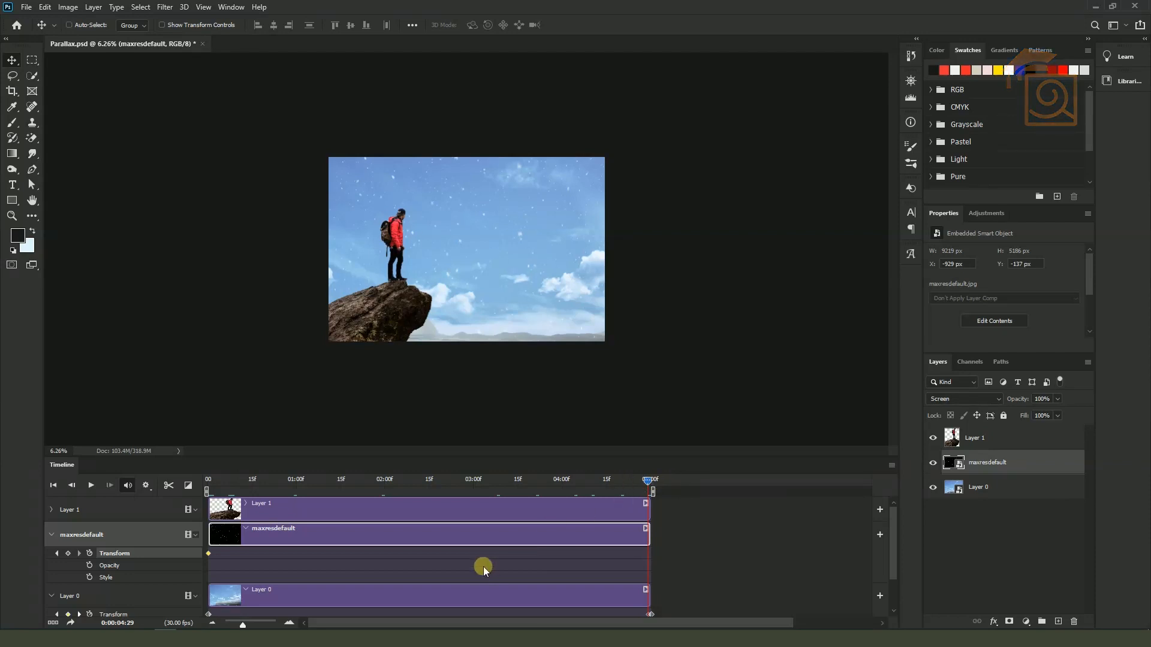
key(ctrl+t)
drag(639, 152, 675, 128)
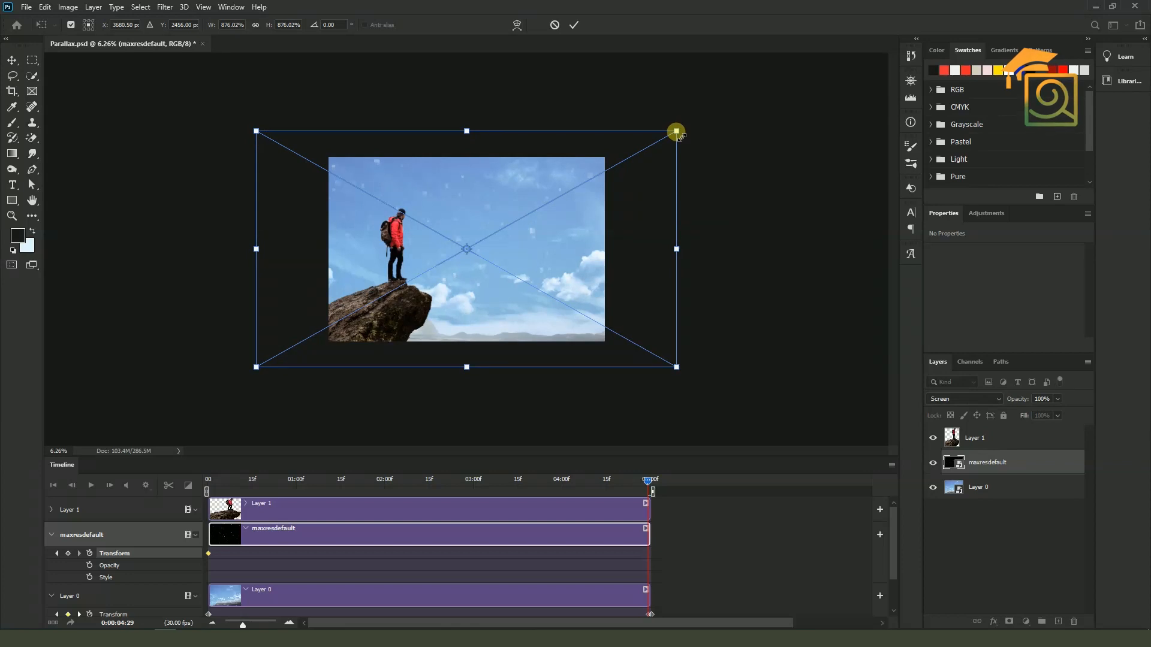
key(Return)
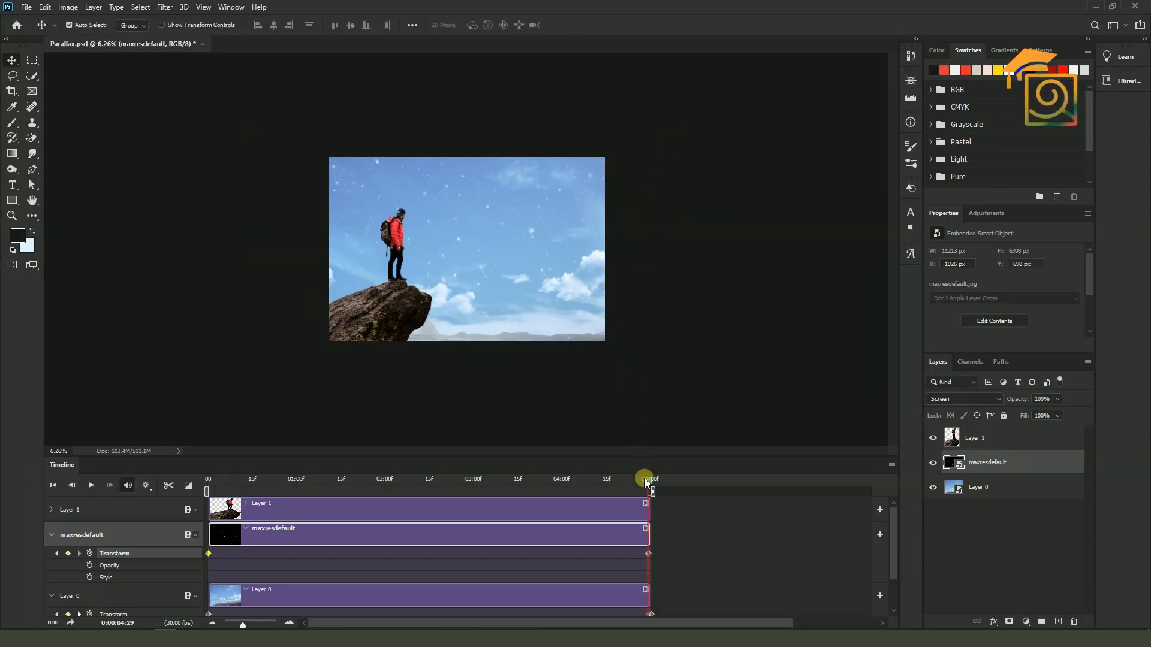
- Preview the snow animation from the first frame, scrub ahead to 0:00:04:00, and return to the start
drag(648, 480, 192, 486)
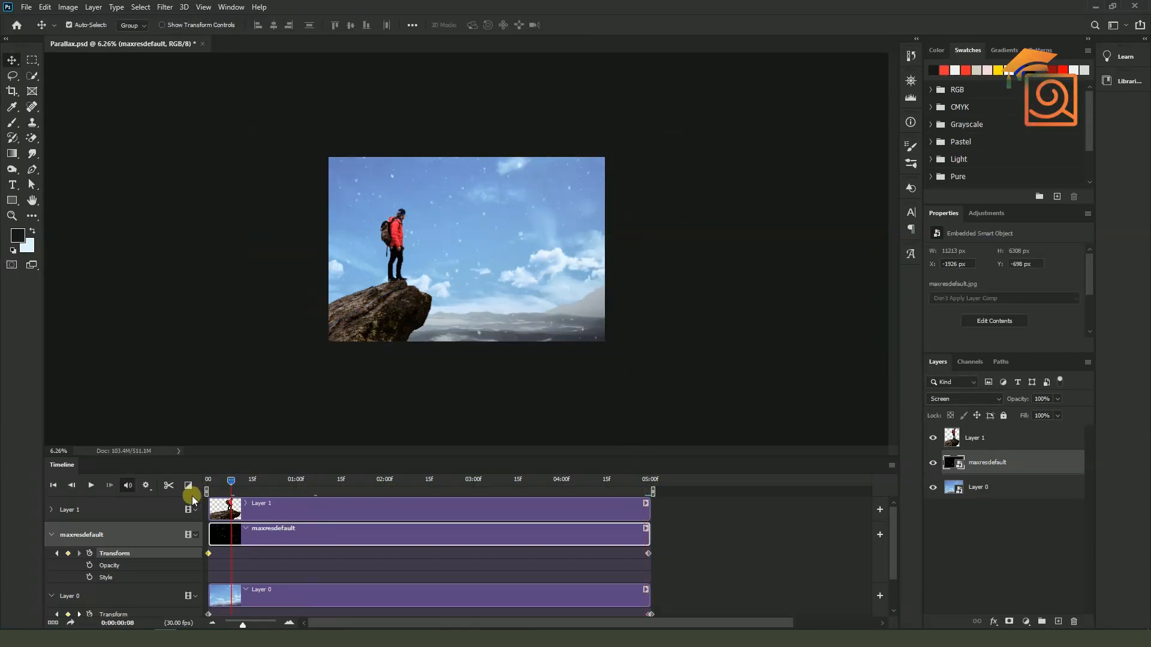
scroll(514, 142, up, 1)
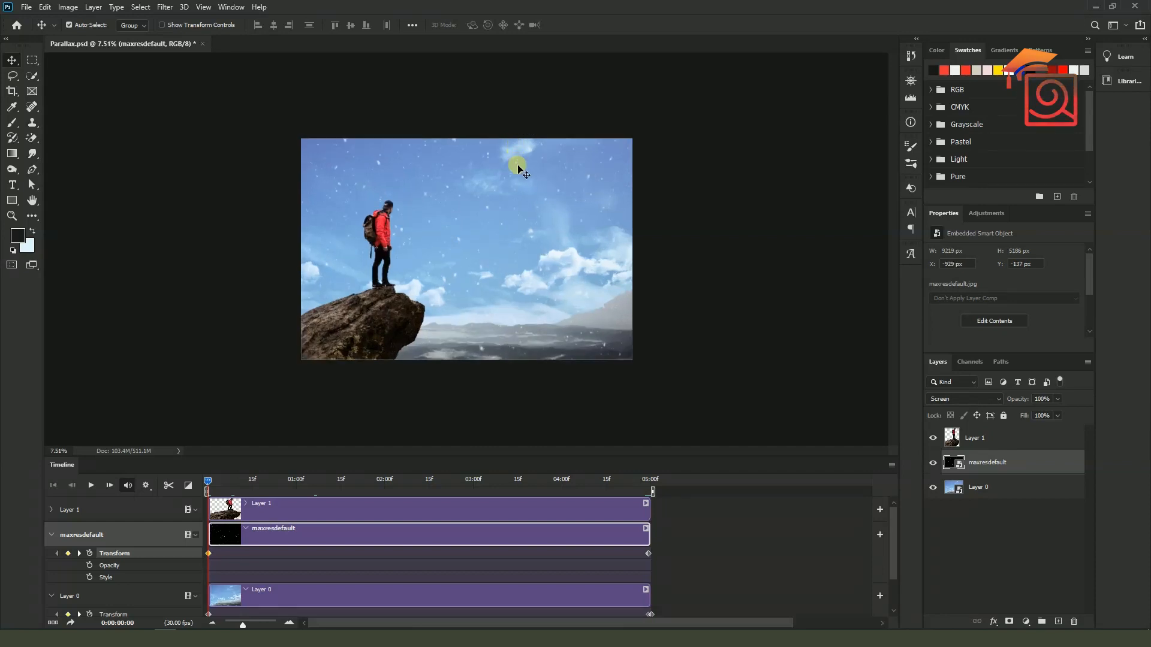
scroll(514, 162, up, 1)
key(space)
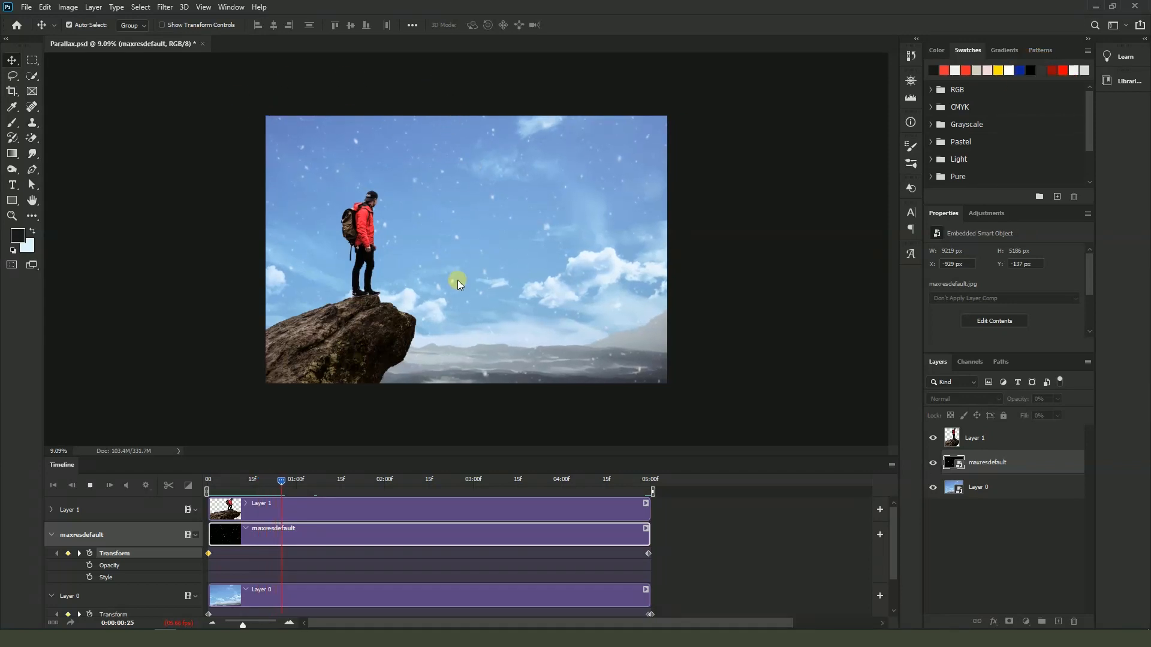
key(space)
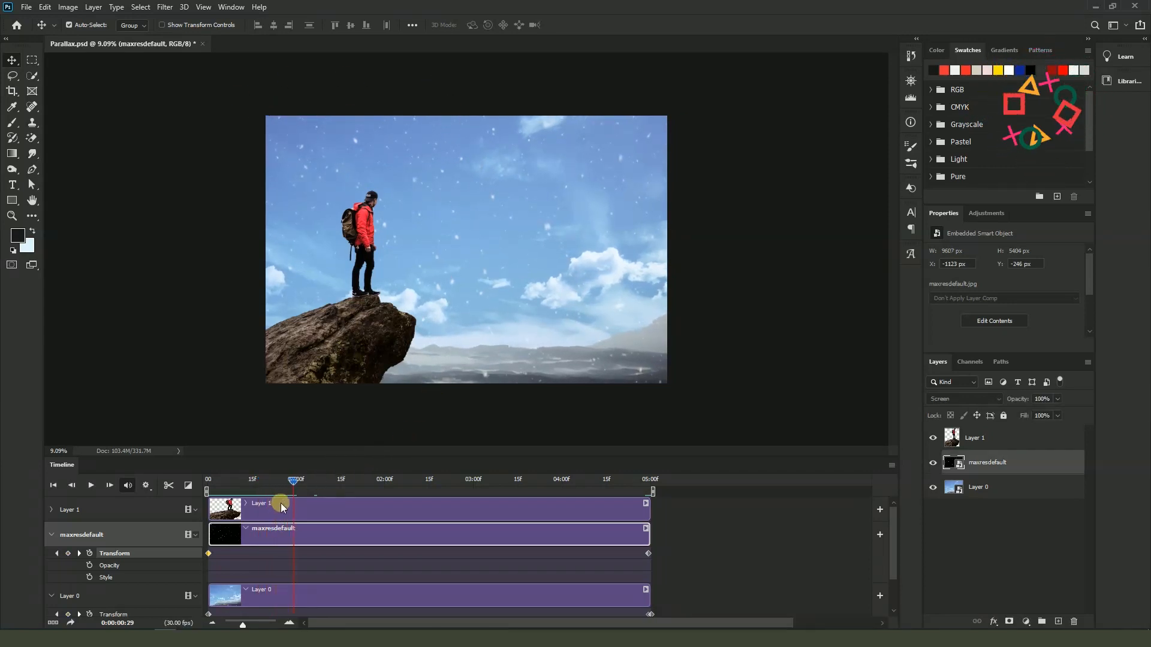
drag(294, 483, 562, 485)
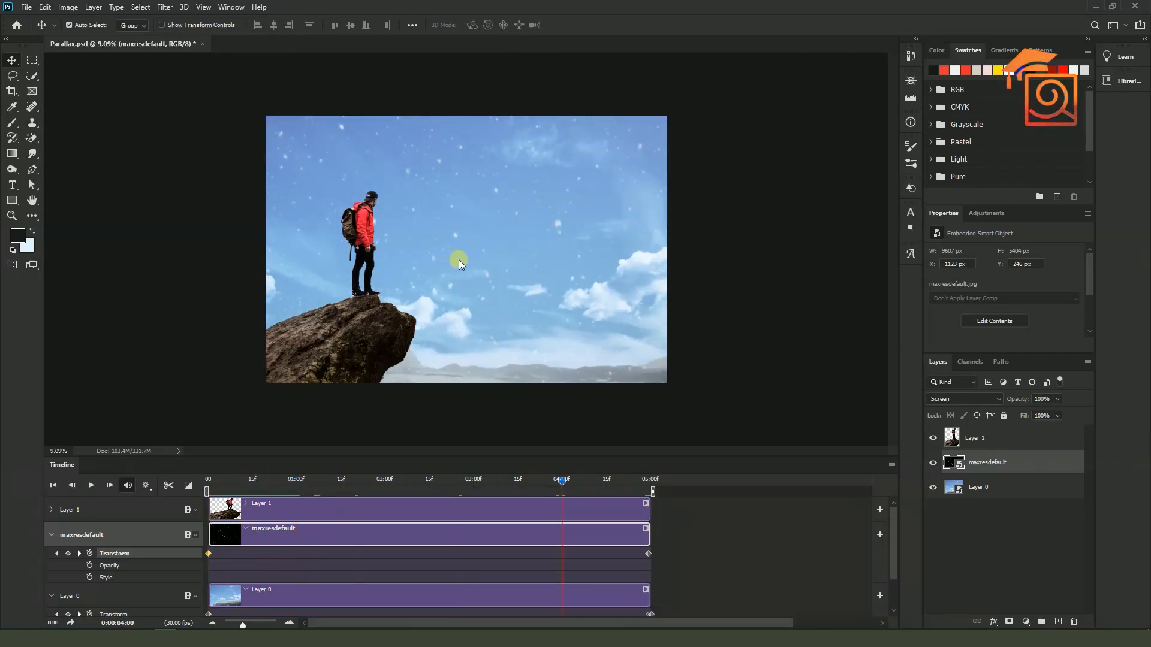
drag(547, 481, 199, 481)
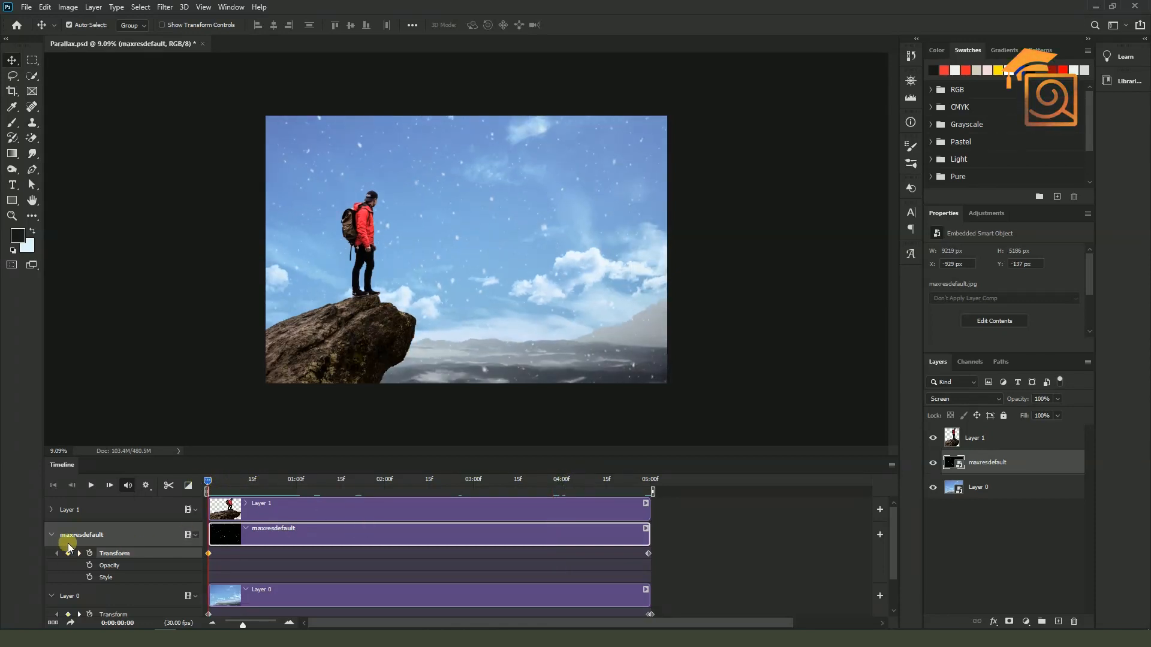
- Collapse the maxresdefault and Layer 0 tracks and add a new audio track to the timeline
click(51, 535)
click(51, 560)
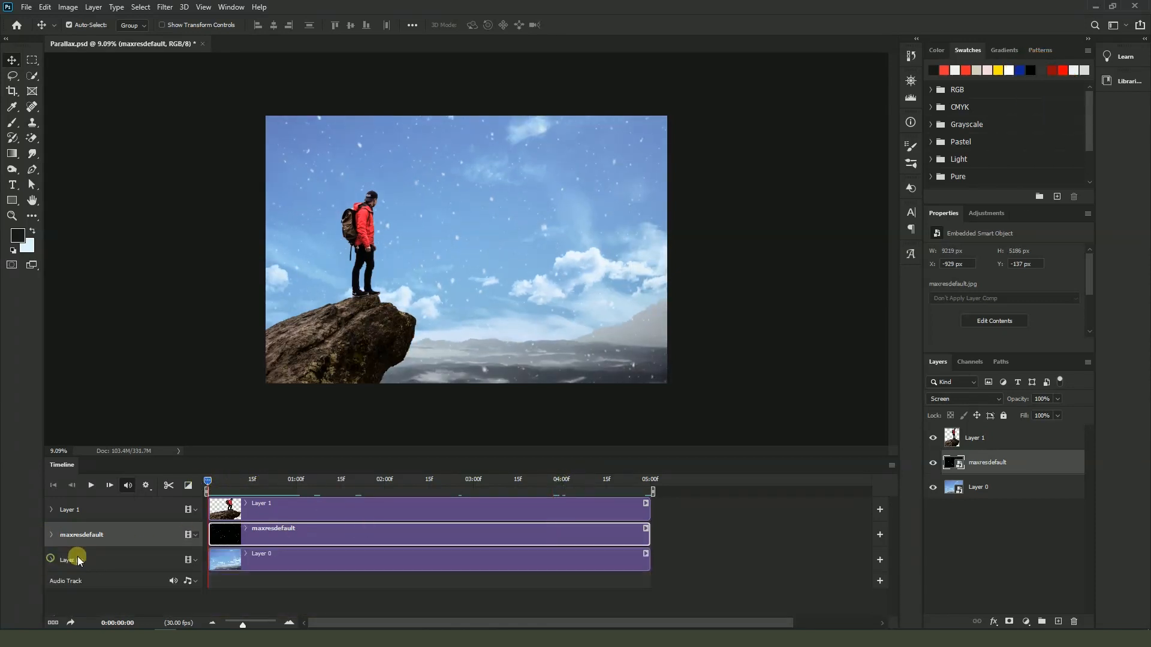
click(196, 581)
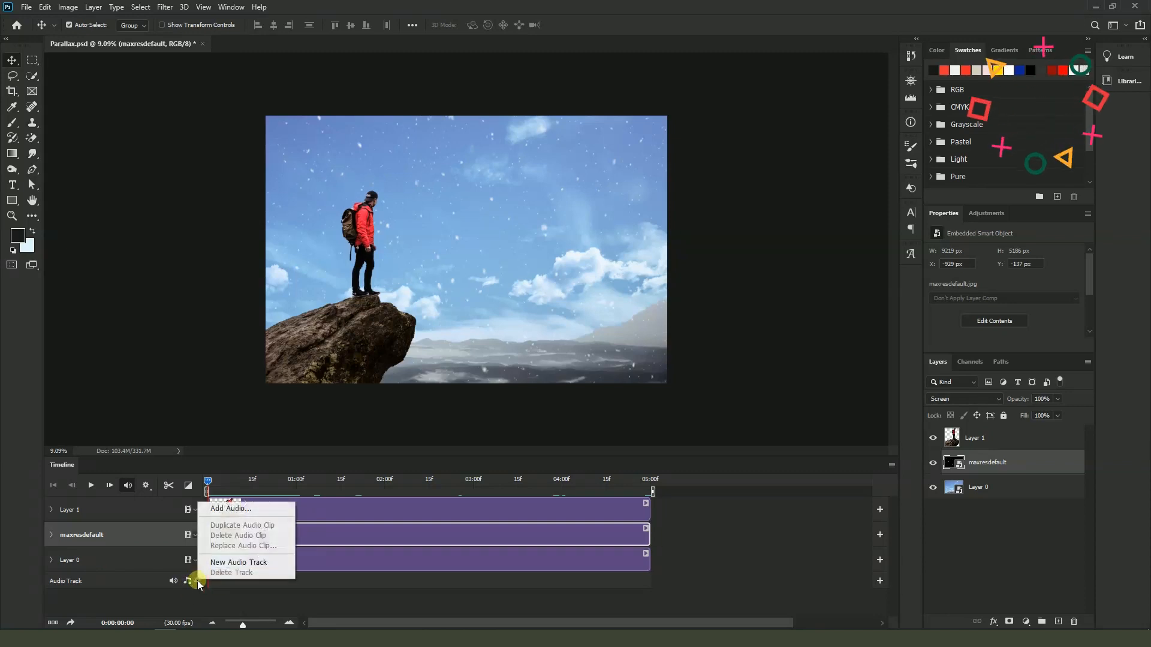
click(230, 563)
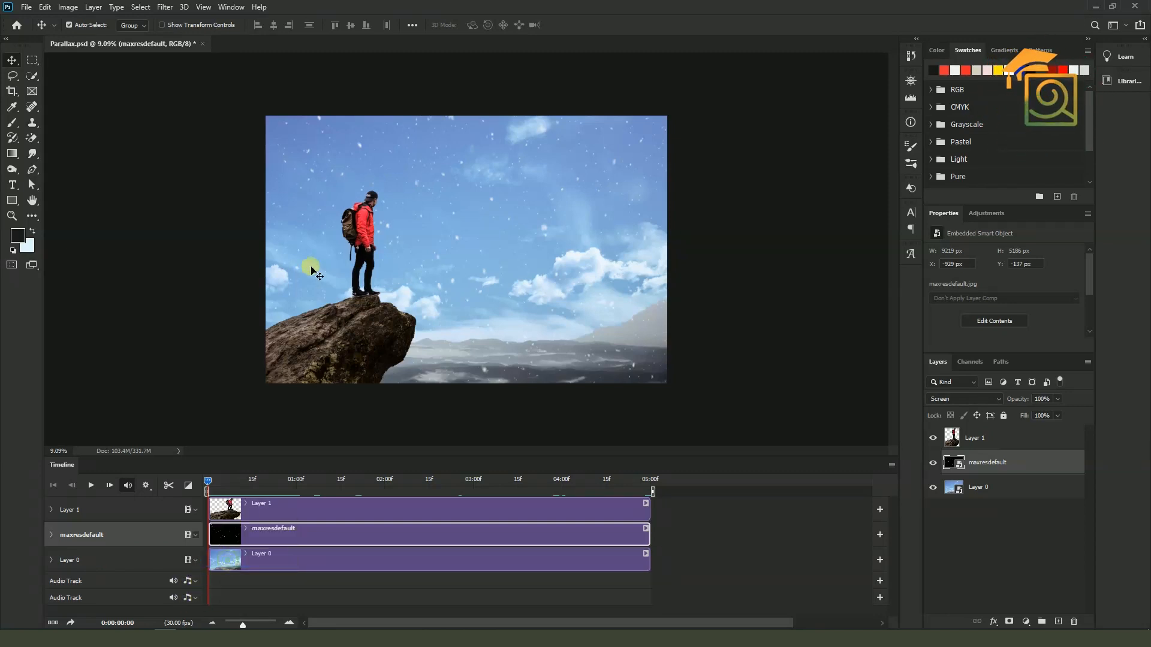
scroll(224, 575, down, 1)
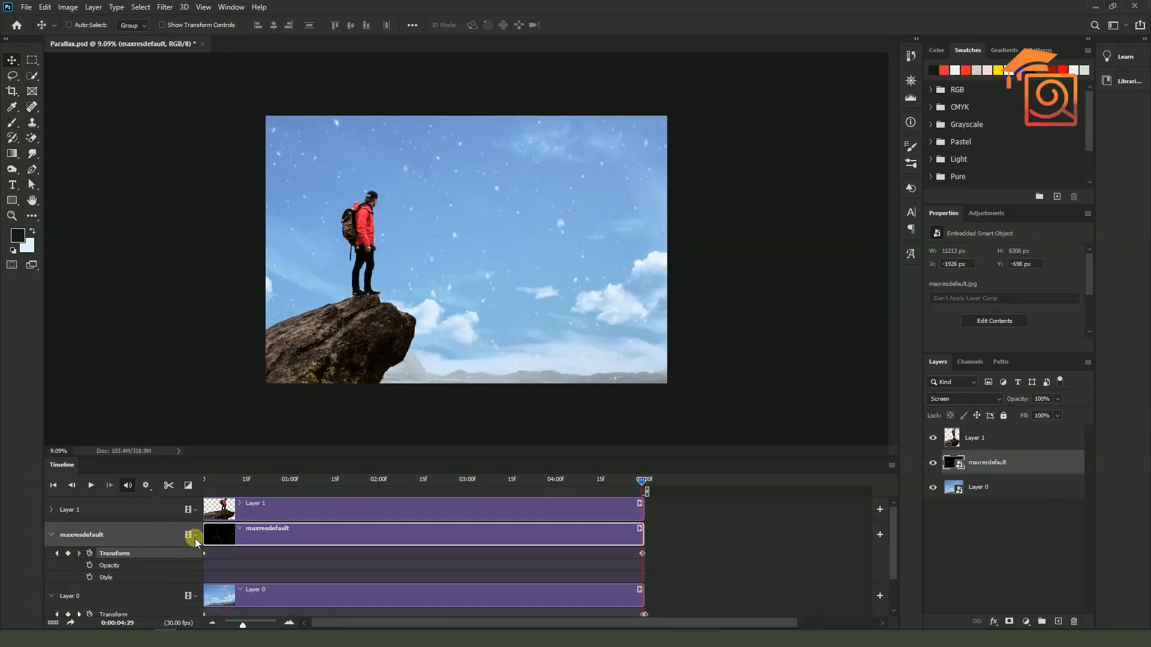
- Collapse the keyframe rows of the maxresdefault and Layer 0 tracks in the timeline
click(52, 535)
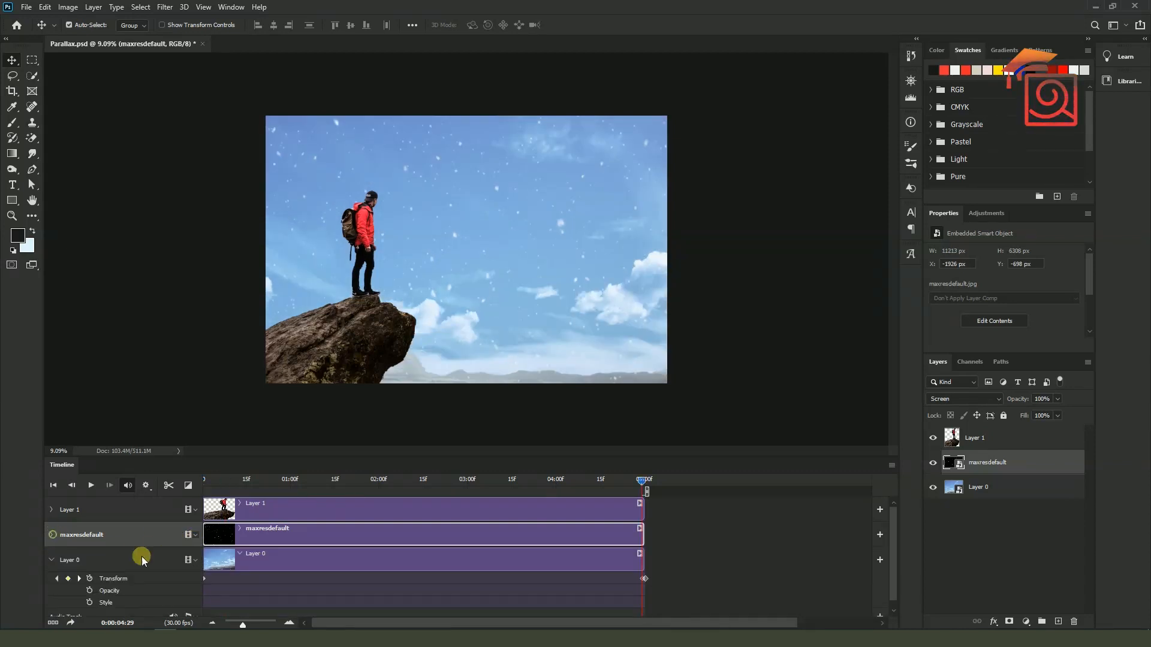
click(192, 562)
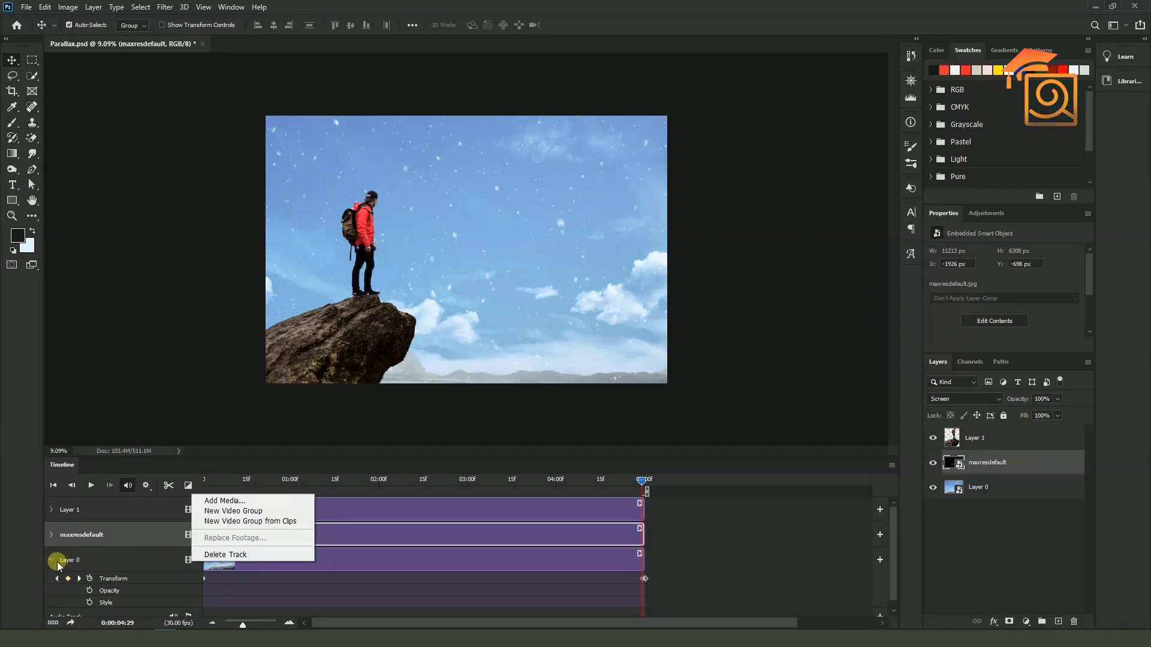
click(52, 560)
click(52, 560)
- Browse the Downloads folder for a media file to add to the audio track
click(193, 582)
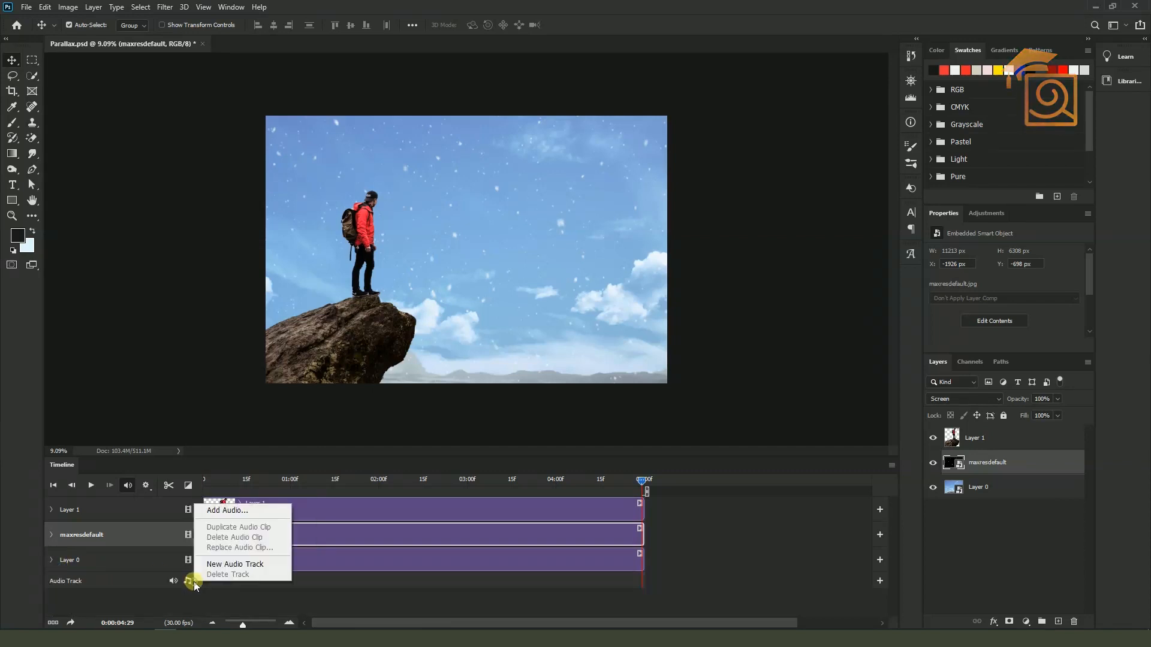
click(228, 510)
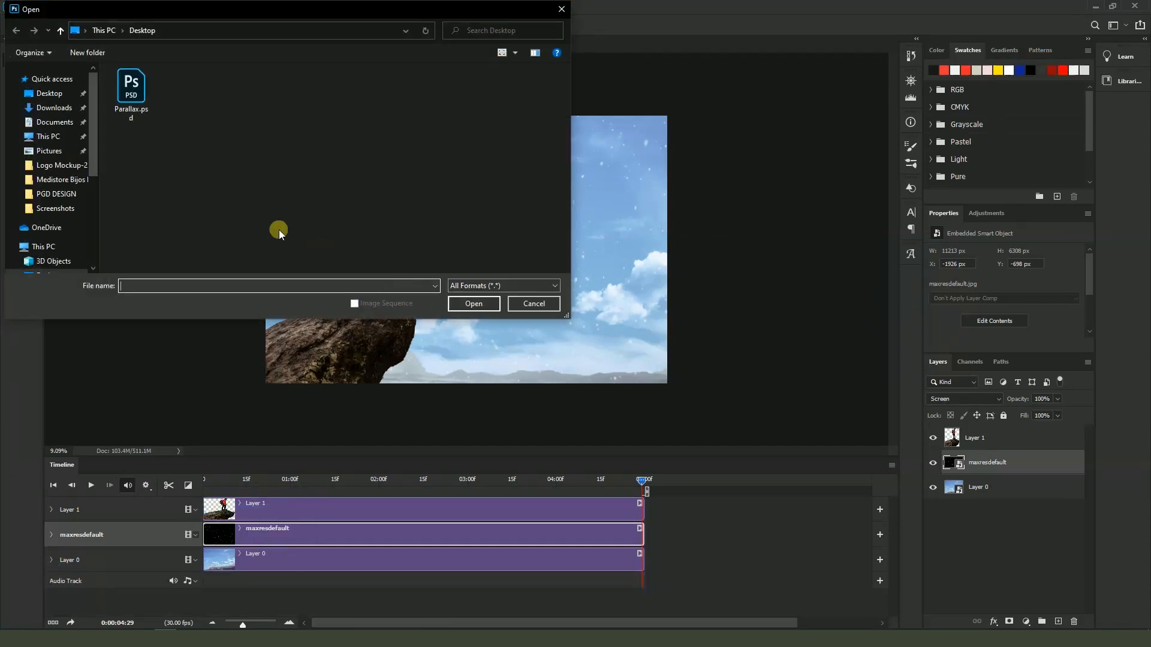
click(51, 93)
click(55, 108)
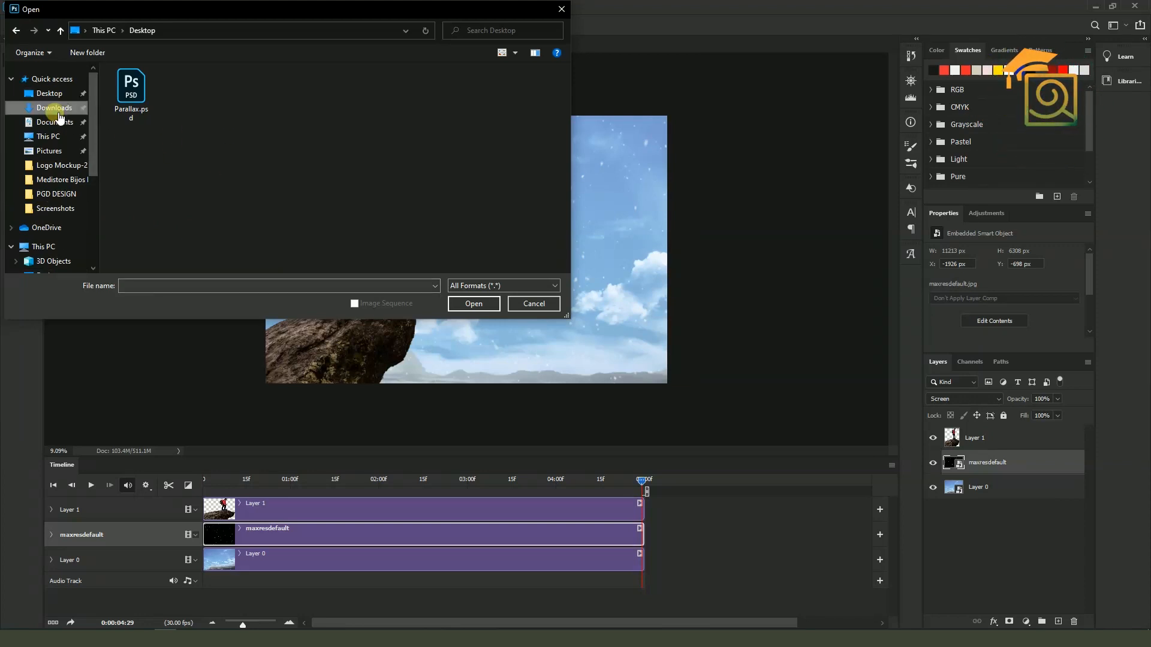
scroll(358, 220, down, 5)
scroll(357, 219, up, 3)
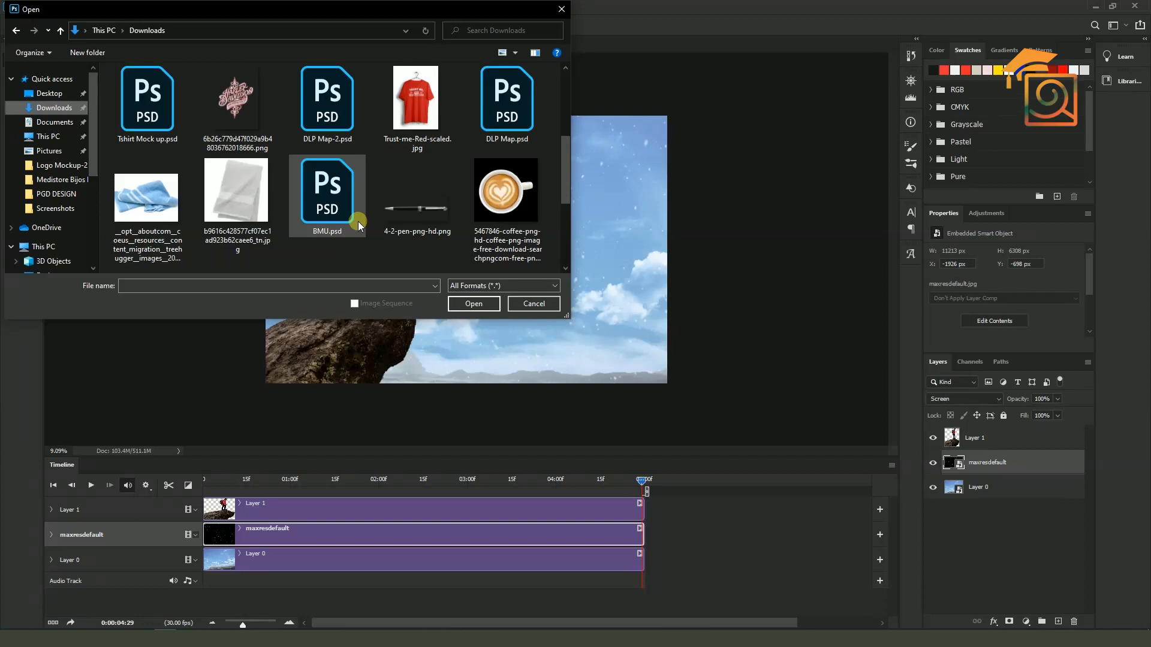
scroll(358, 222, down, 1)
scroll(359, 225, down, 2)
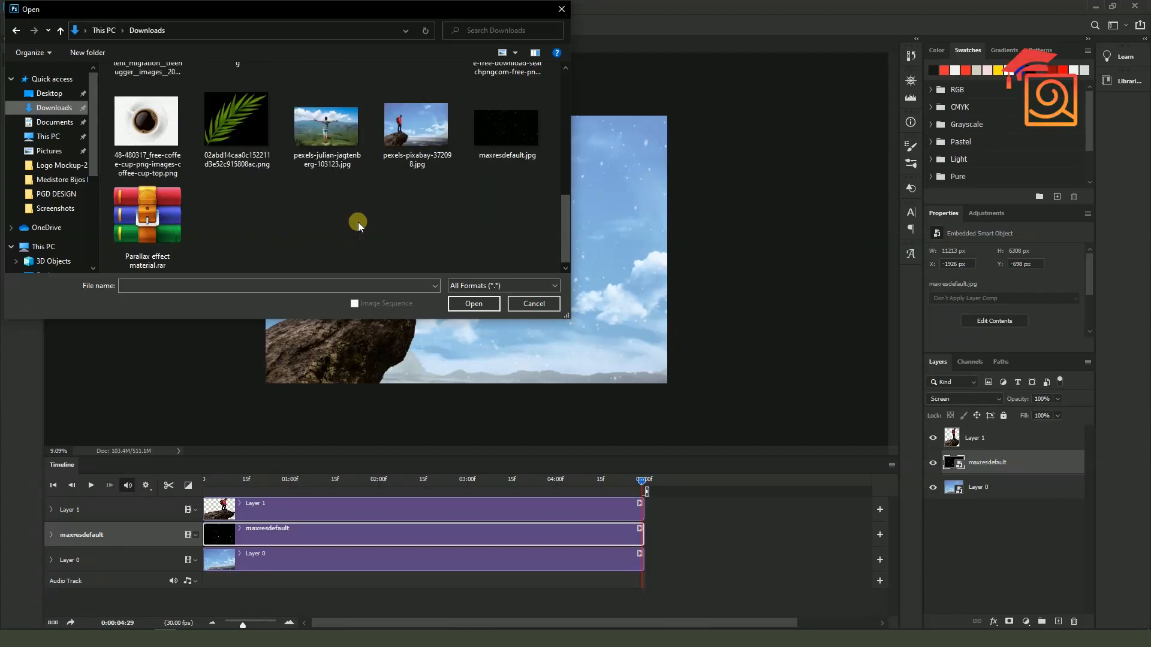
double_click(156, 221)
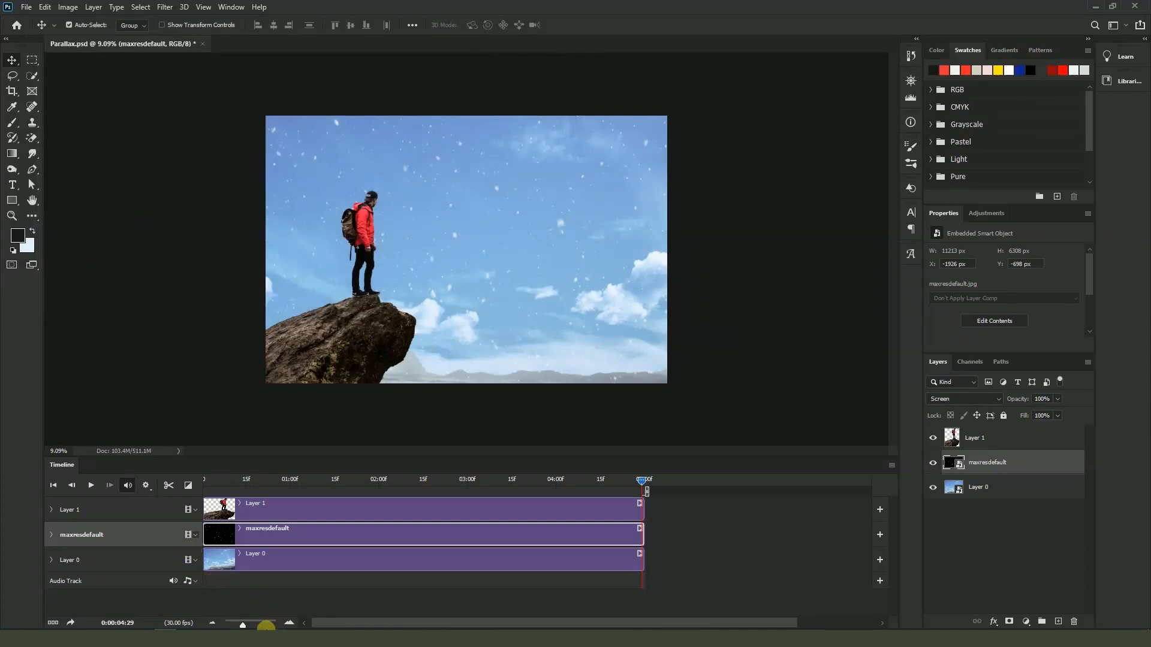
- In File Explorer, extract the snow overlay MP4 and the JPG from Parallax effect material.rar into Downloads, and return to Photoshop
click(266, 629)
double_click(188, 210)
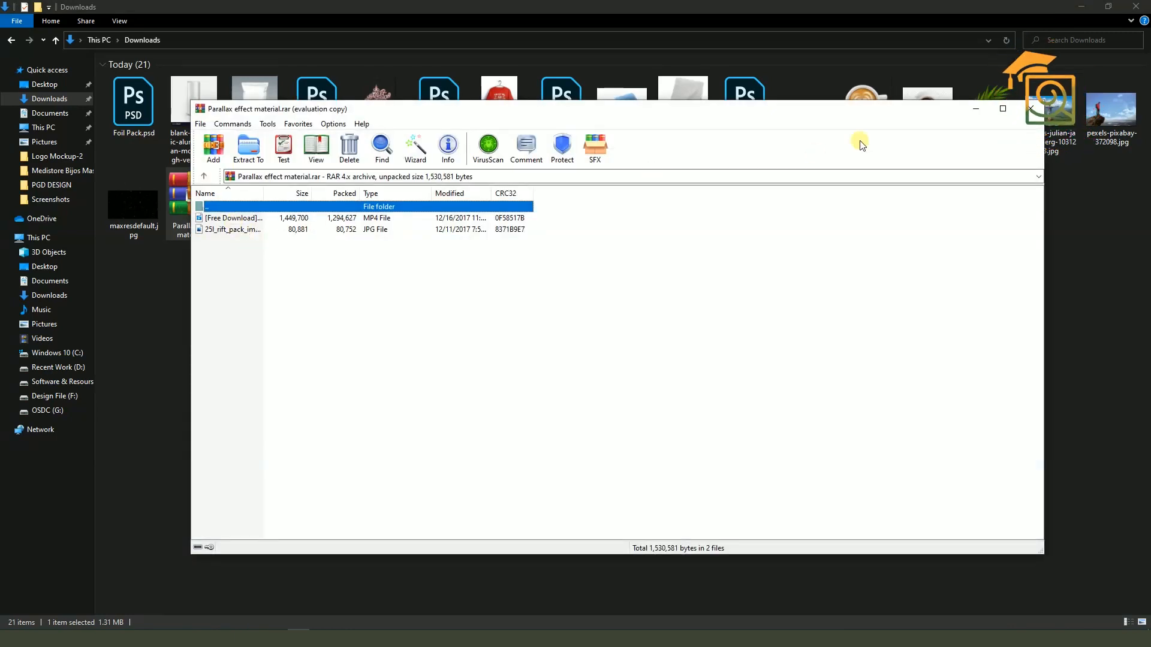
drag(899, 110, 1009, 89)
drag(329, 209, 178, 294)
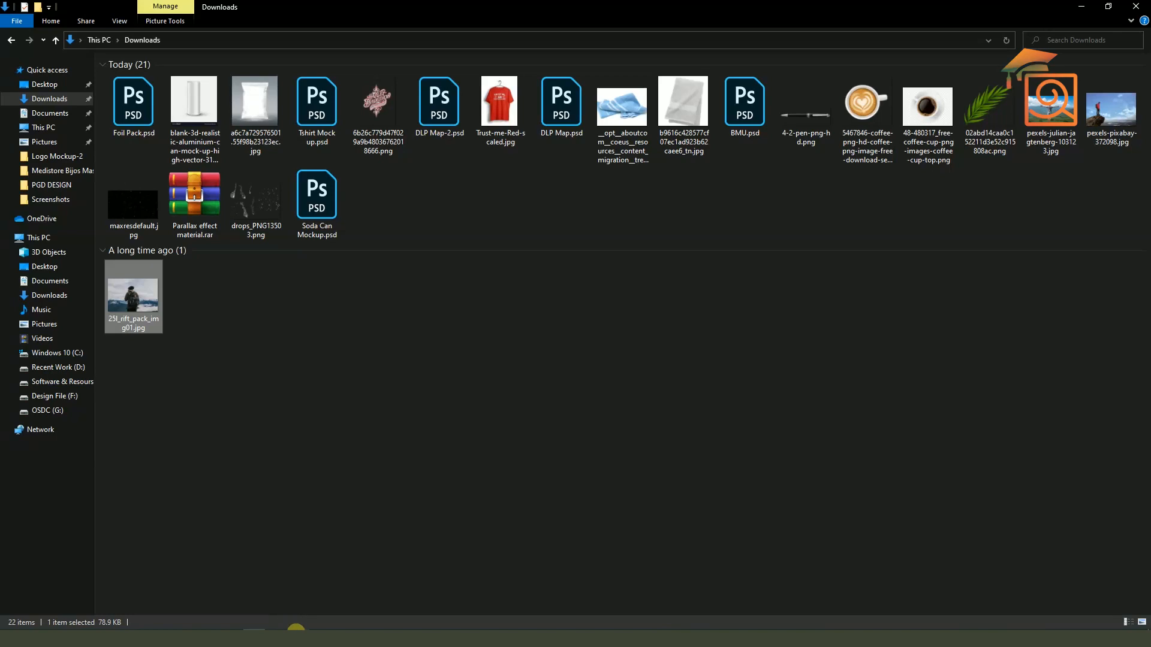
click(294, 631)
drag(342, 200, 216, 351)
click(346, 353)
click(177, 304)
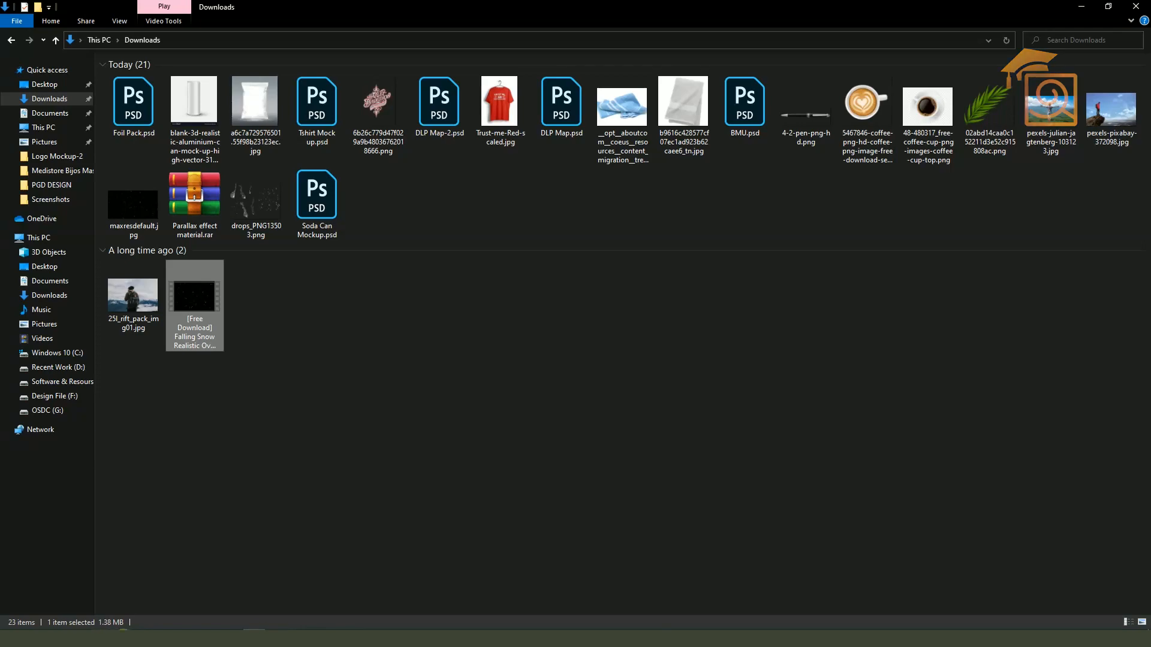
click(157, 629)
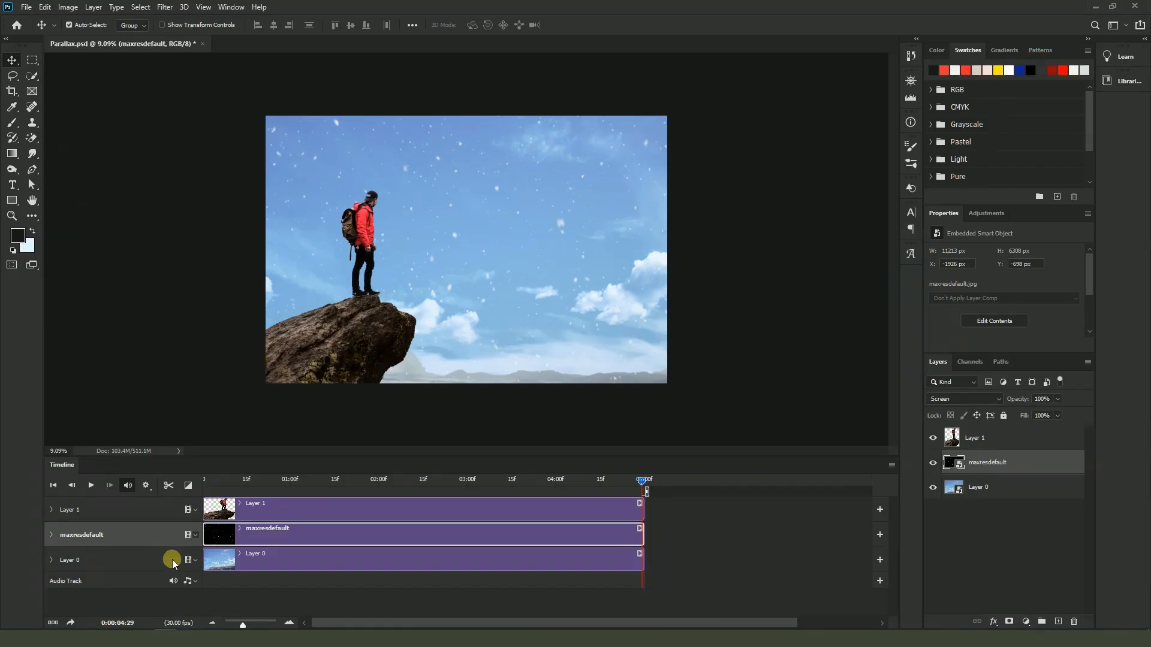
- Add [Free Download] Falling Snow Realistic Overlay Loop.mp4 from Downloads to the audio track
click(189, 581)
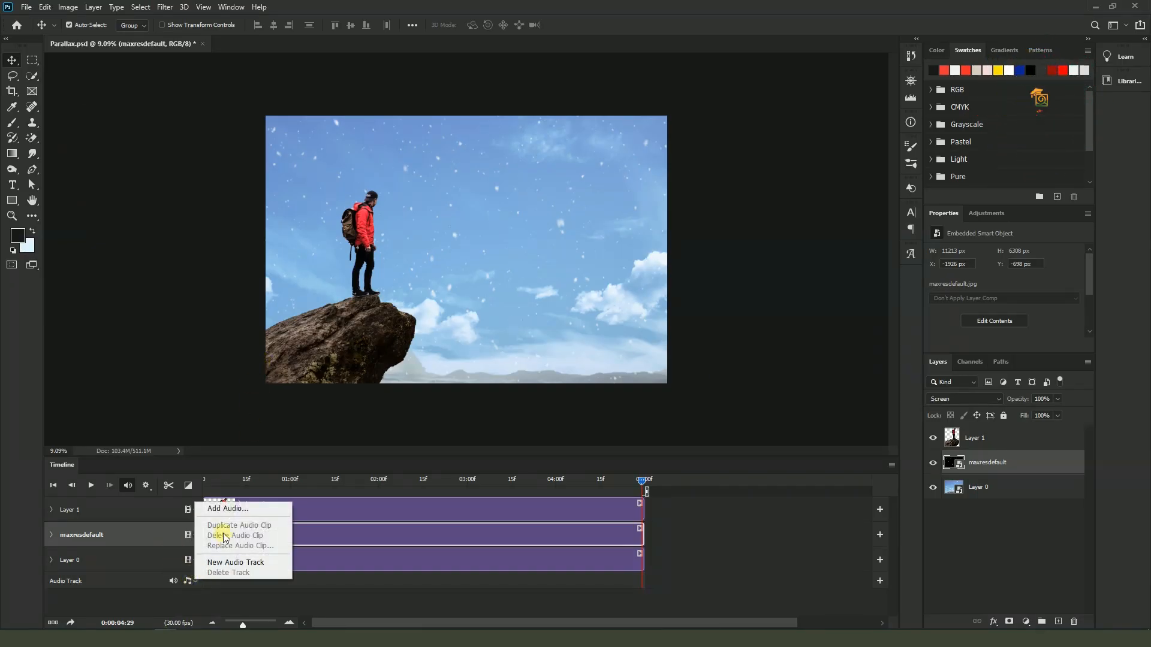
click(225, 509)
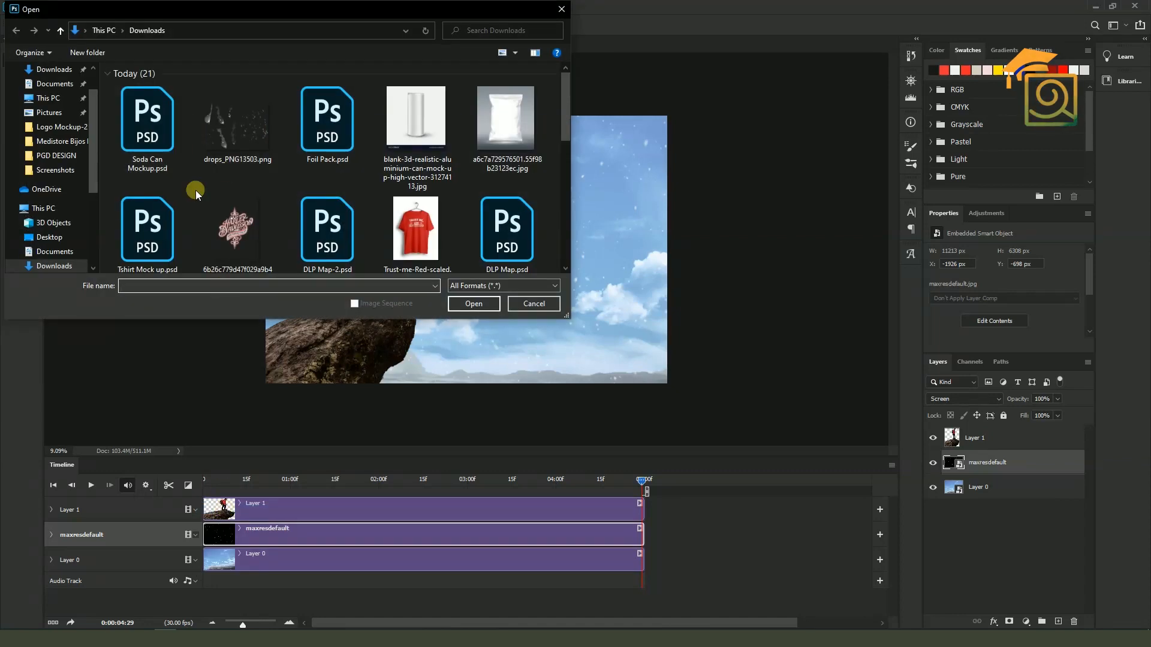
scroll(284, 199, down, 10)
click(184, 229)
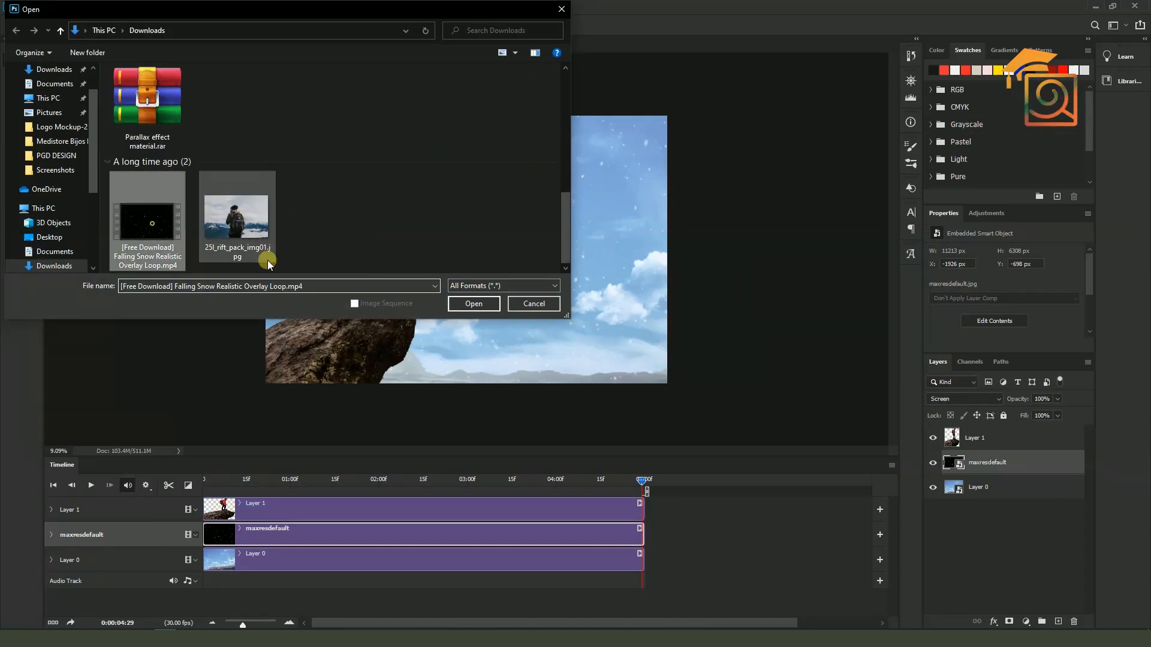
click(454, 301)
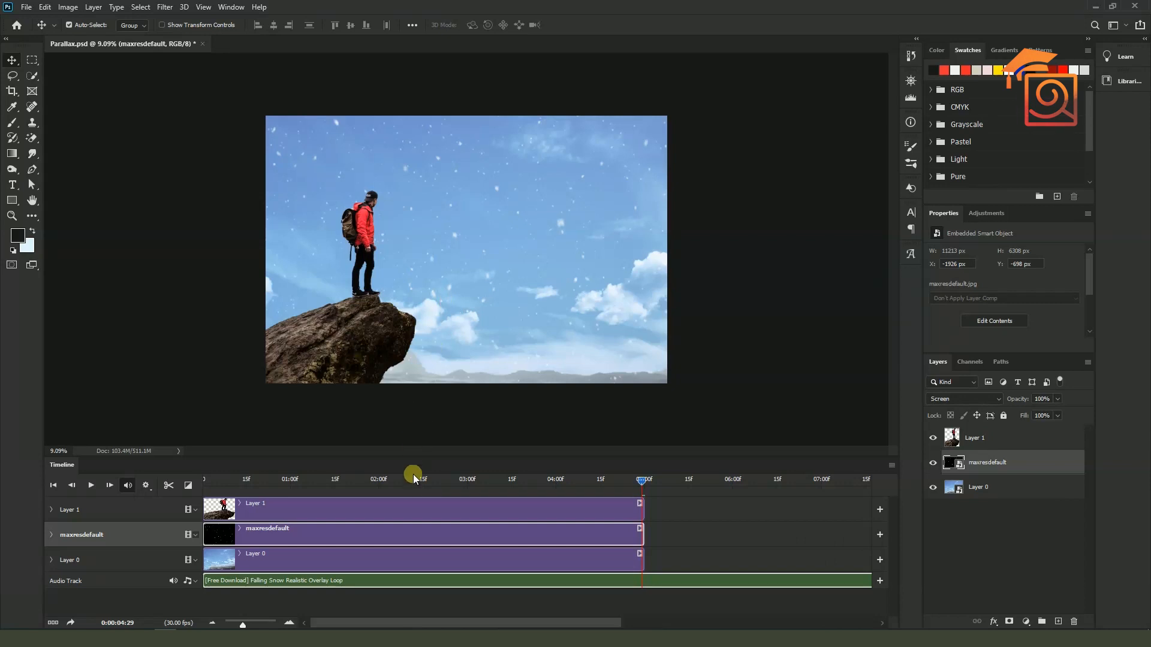
- Return the playhead to the first frame and trim the audio clip's end to 05:00f, level with the video layers
drag(641, 480, 179, 464)
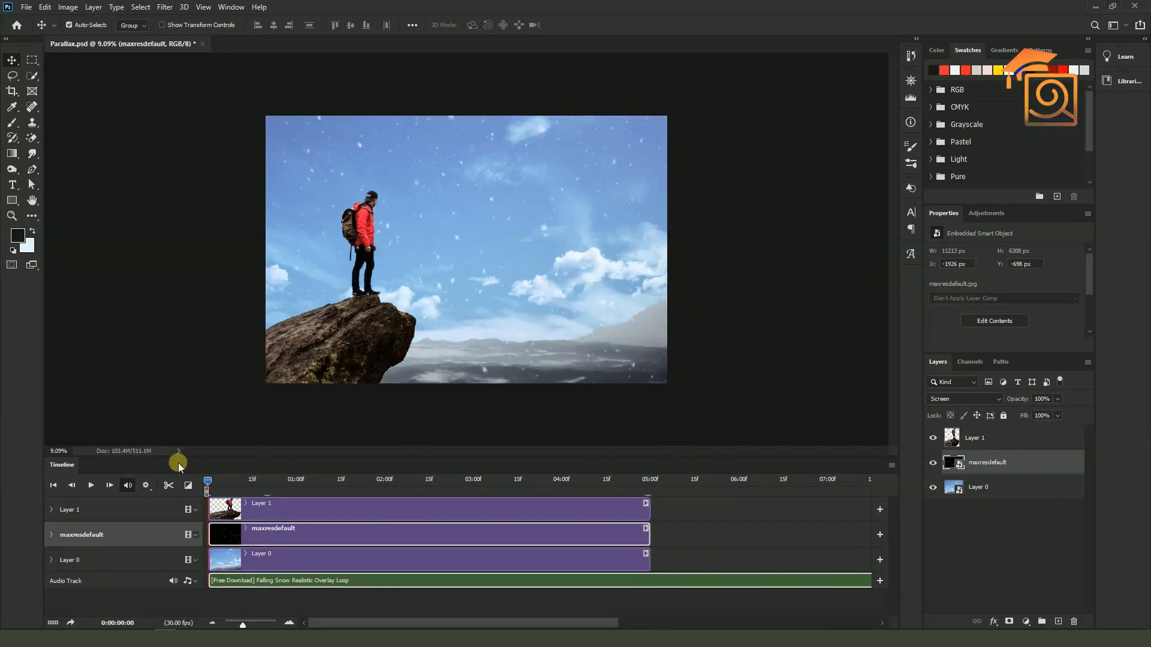
click(512, 583)
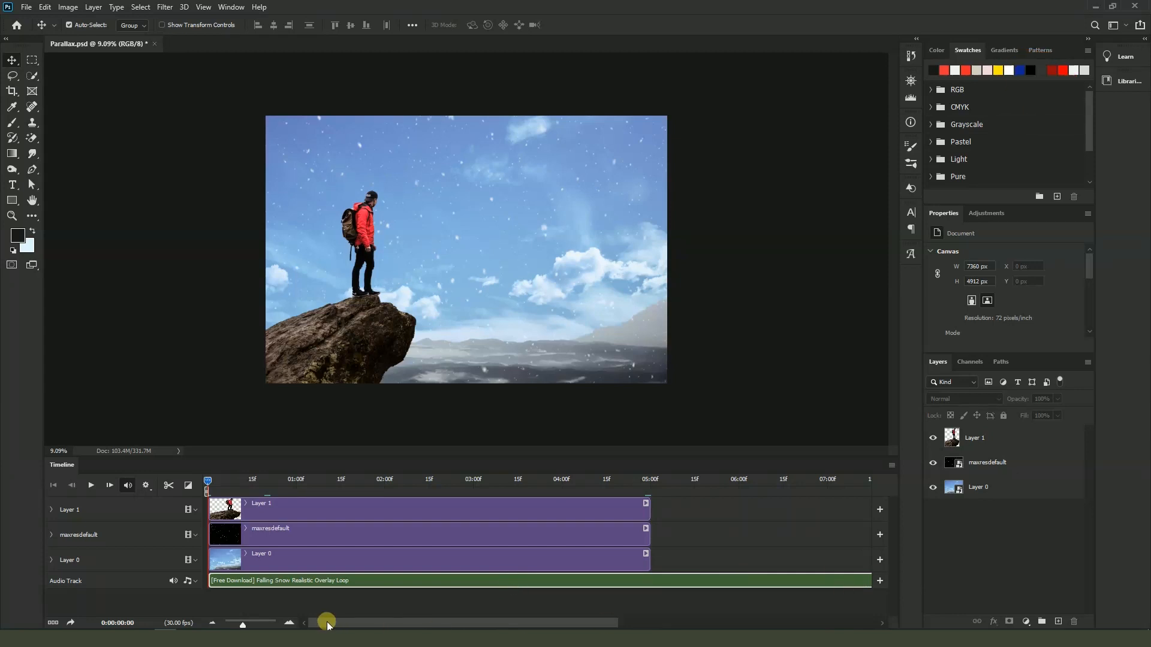
drag(243, 625, 239, 625)
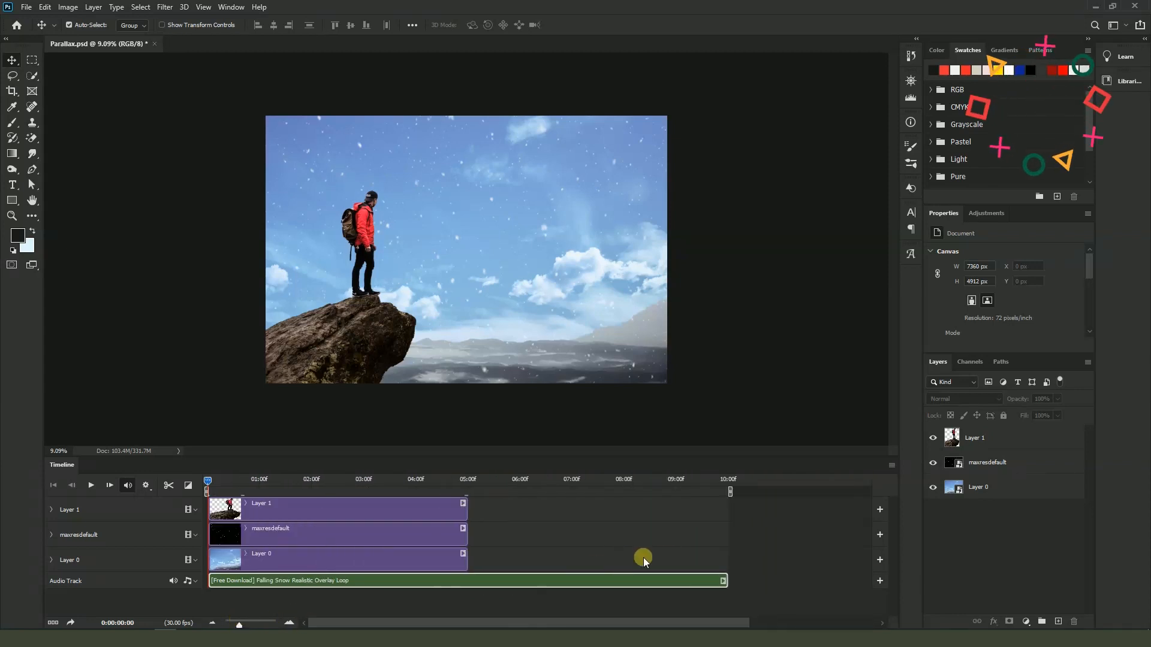
drag(726, 582, 468, 581)
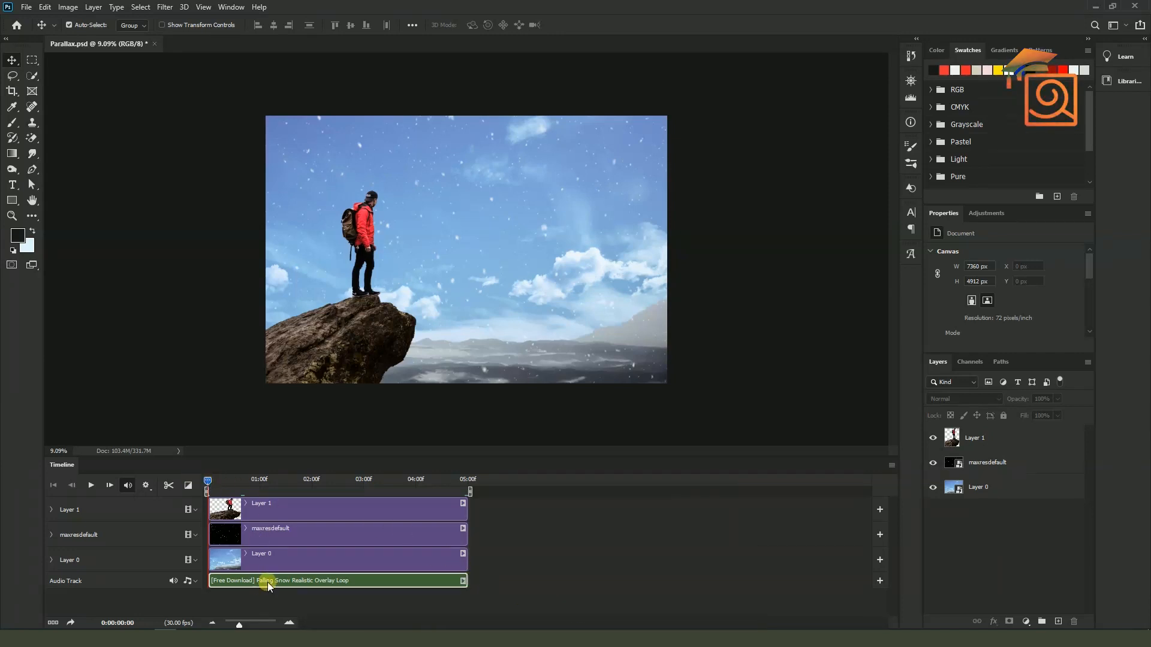
- Try splitting the audio clip at 0:00:02:09 and undo the split
key(ctrl)
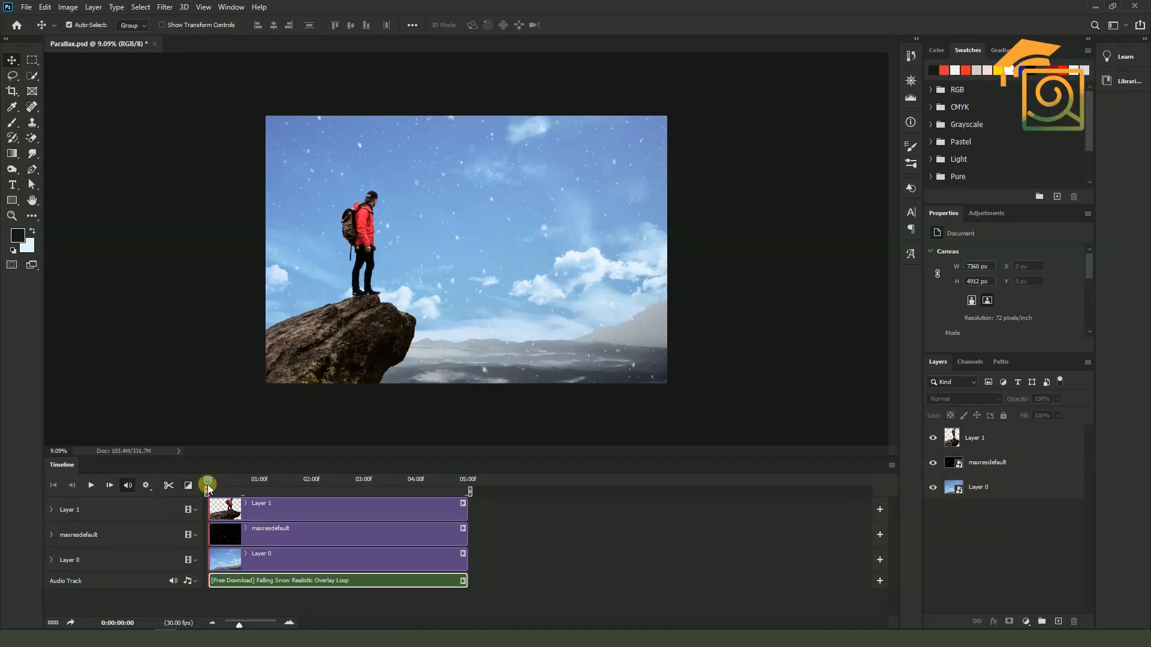
click(300, 485)
click(328, 484)
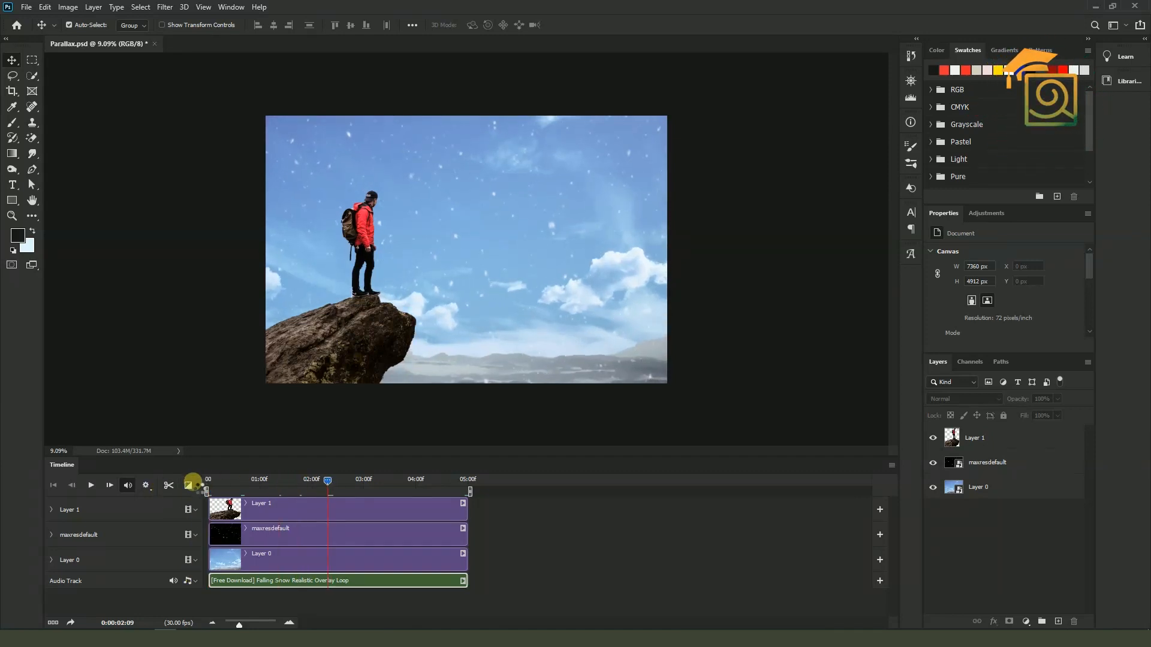
click(169, 485)
drag(352, 581, 412, 590)
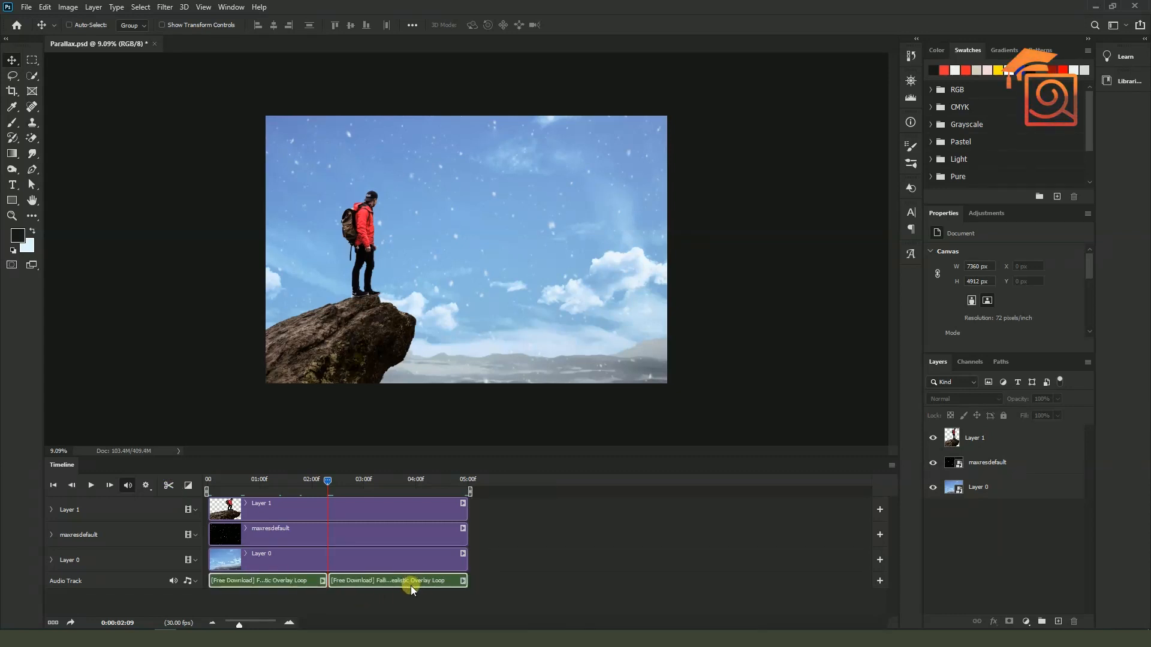
key(ctrl+z)
key(ctrl+z)
- Scrub the playhead to 0:00:01:20 and back, and preview the animation with its audio from the first frame
drag(208, 484, 294, 483)
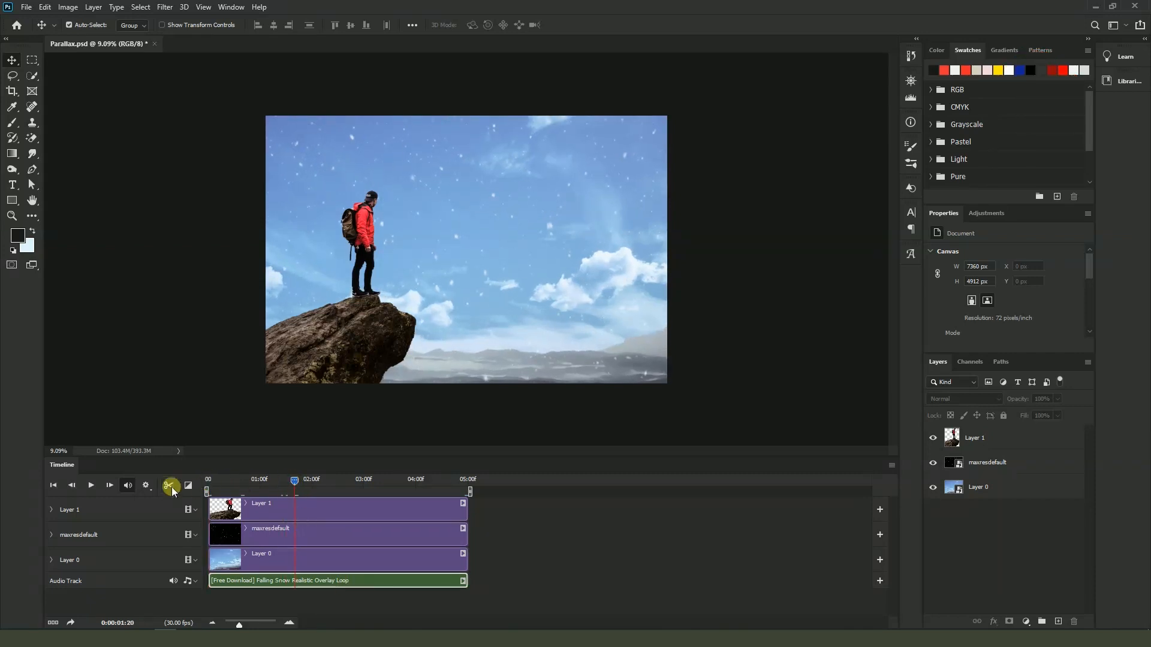
drag(294, 482, 204, 496)
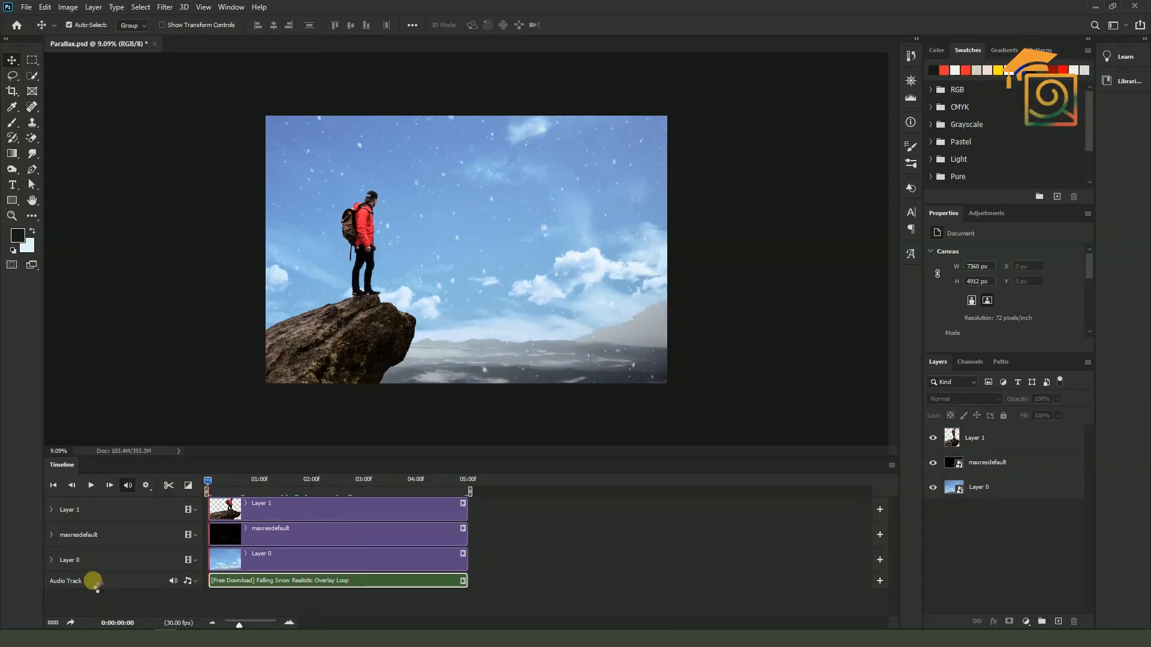
key(space)
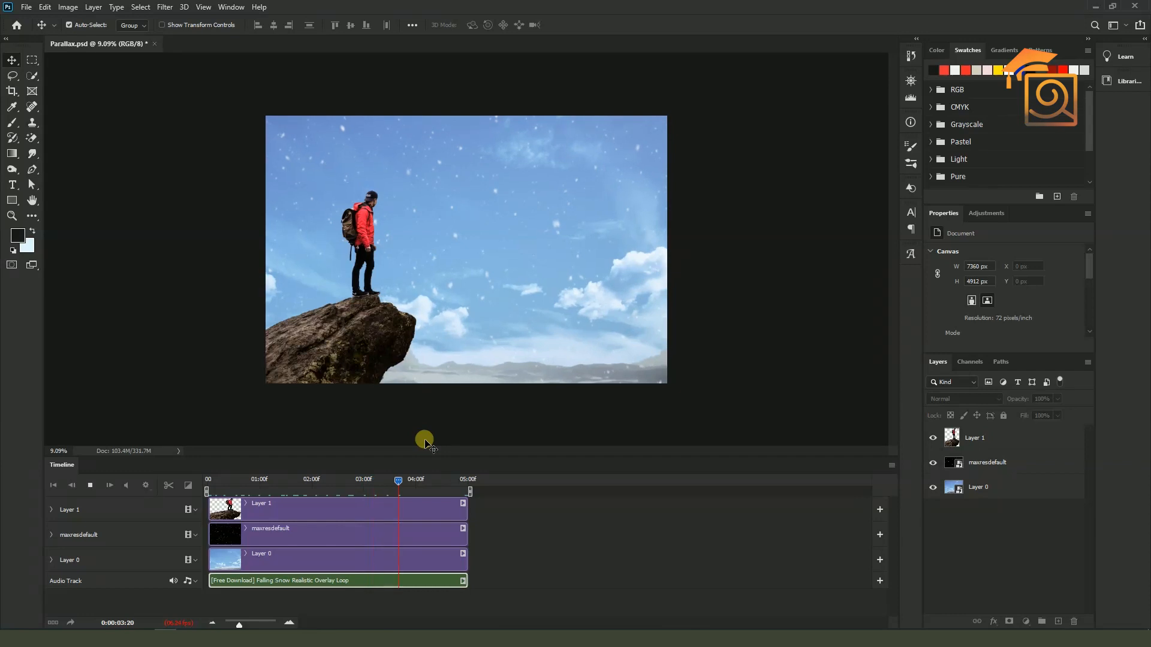
click(175, 581)
drag(467, 481, 197, 481)
key(space)
key(space)
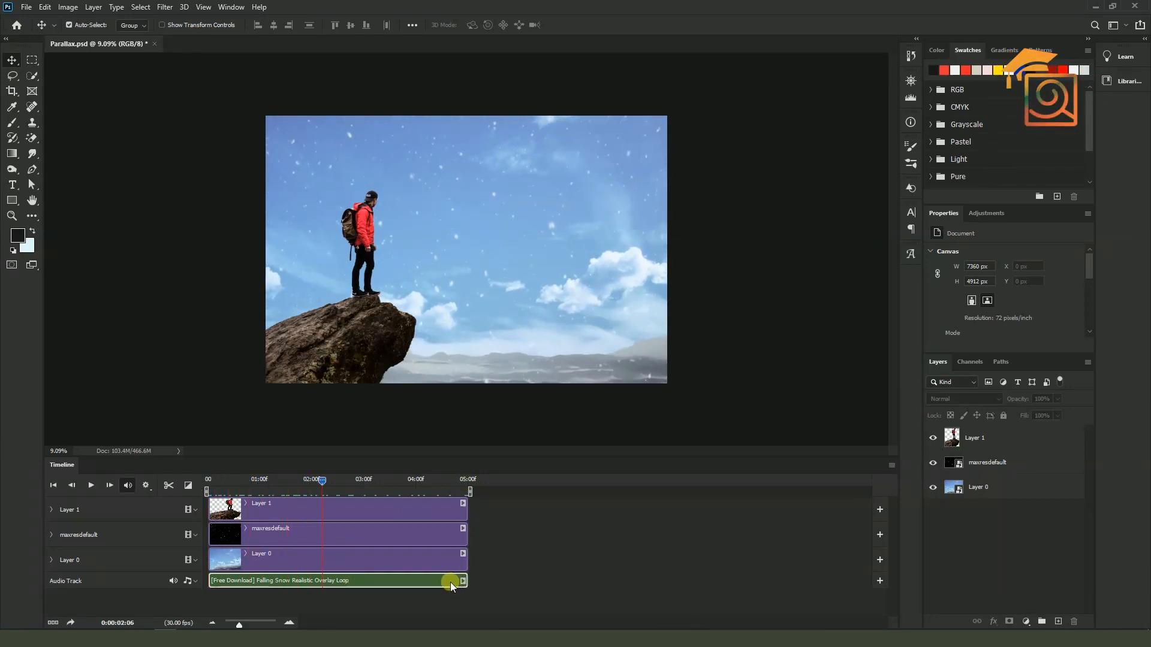
- Extend the audio clip to 10:00f and split it at about 0:00:04:03
drag(472, 583, 789, 571)
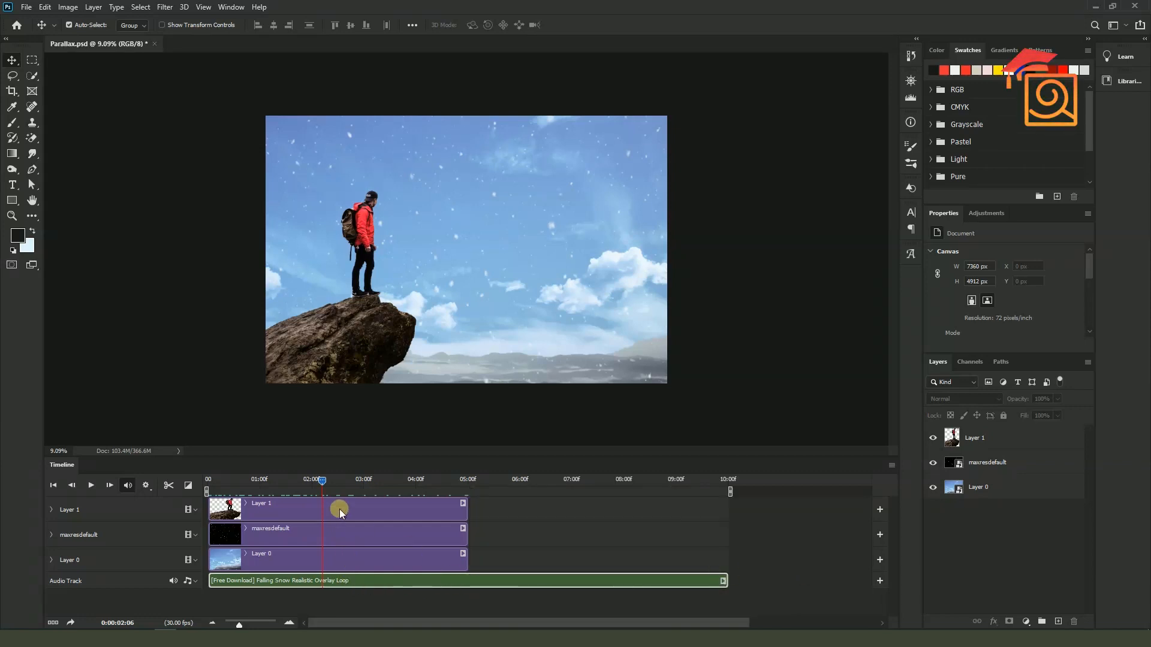
drag(322, 480, 421, 495)
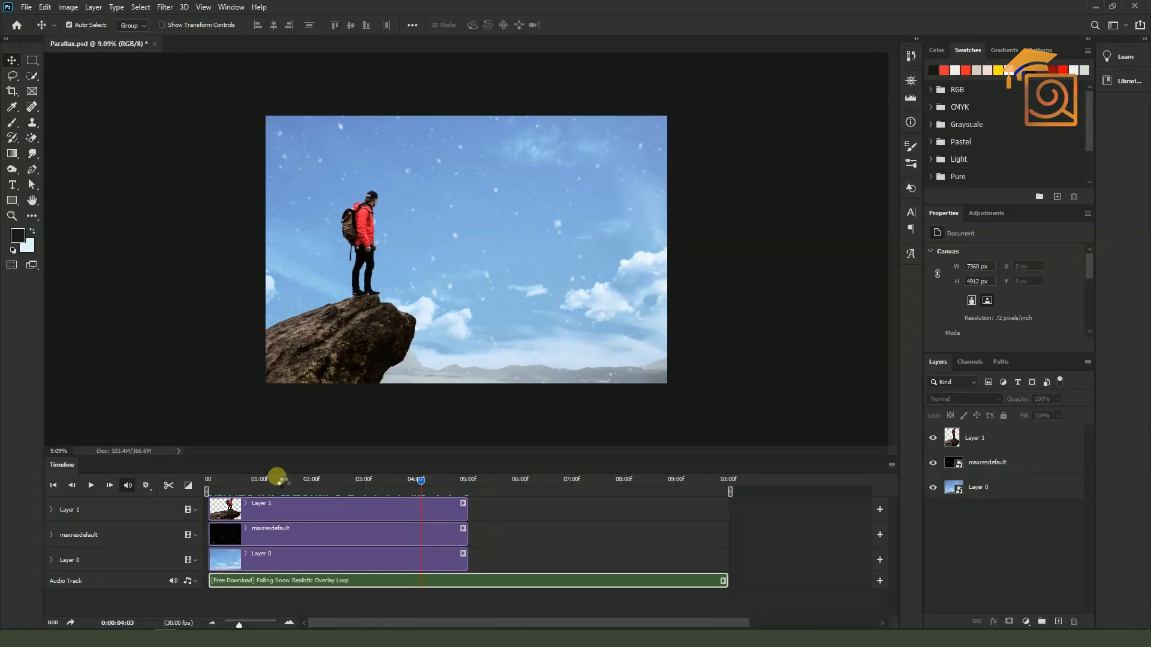
click(169, 485)
- Delete the first part of the split audio and trim the end of the remaining clip to 05:00f
click(390, 582)
key(Delete)
drag(519, 584, 468, 581)
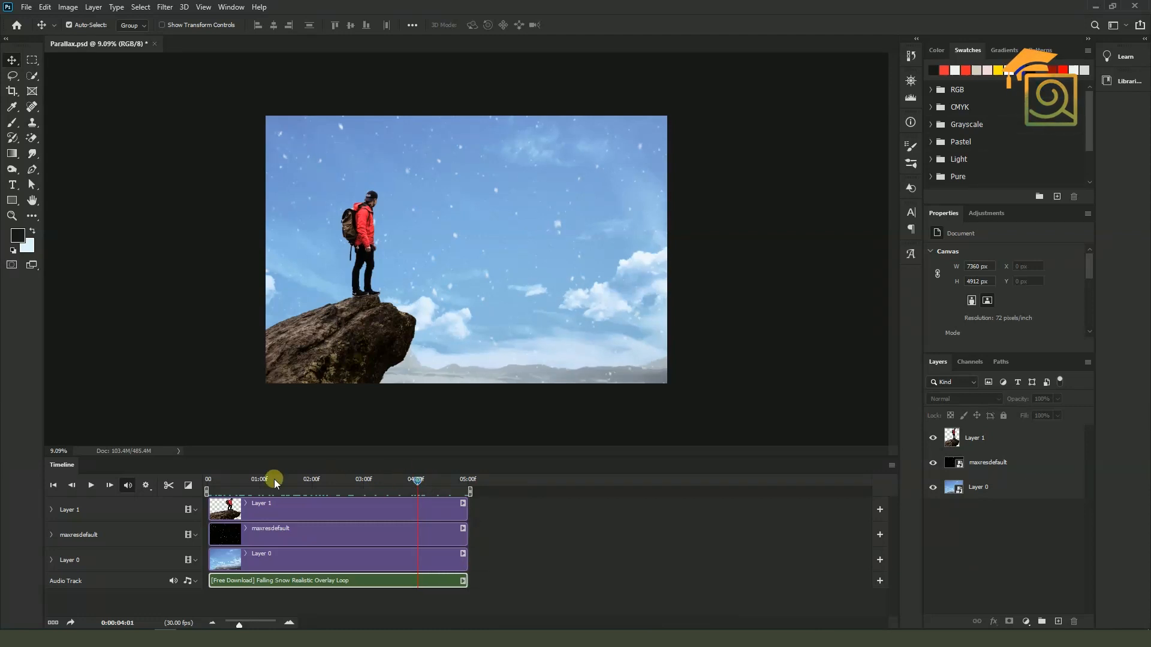
- Play the animation from the start, inspect the timeline's last frames up close, and return the playhead to 0:00:00:00
click(207, 479)
key(space)
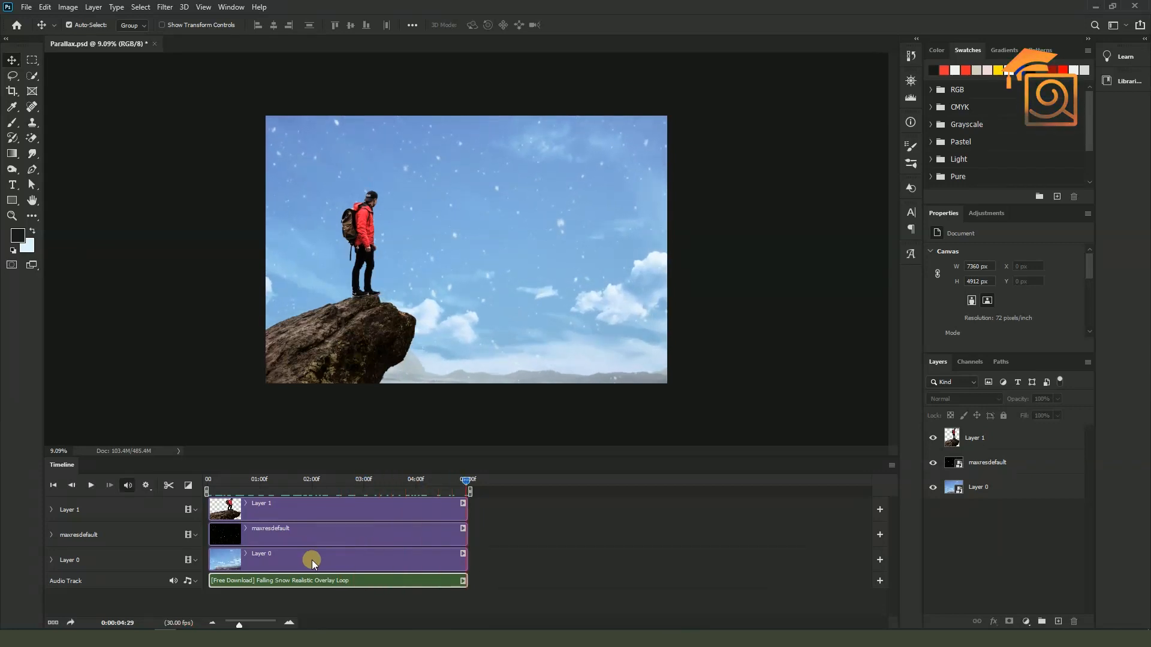
drag(239, 625, 268, 625)
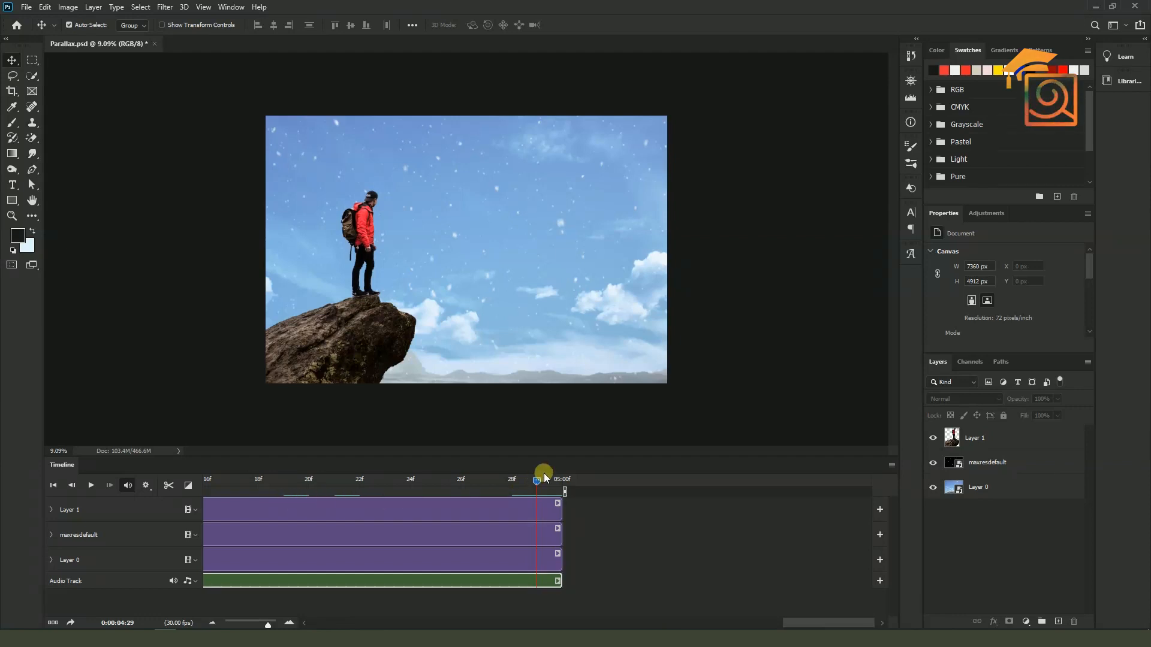
drag(524, 483, 174, 488)
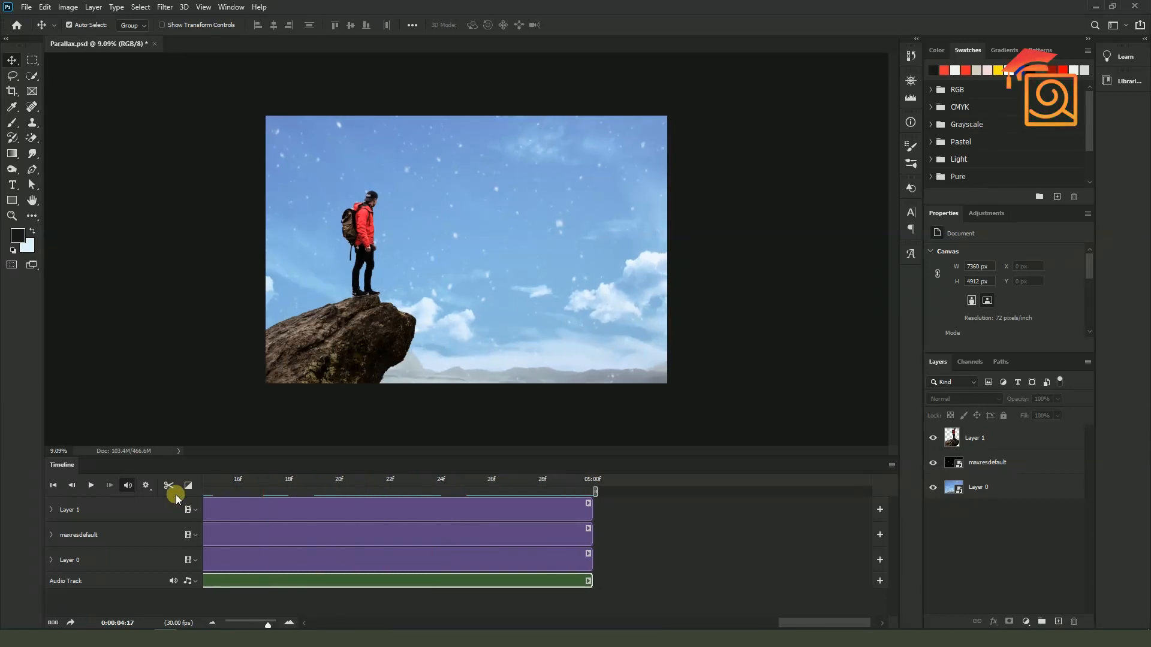
drag(268, 625, 237, 624)
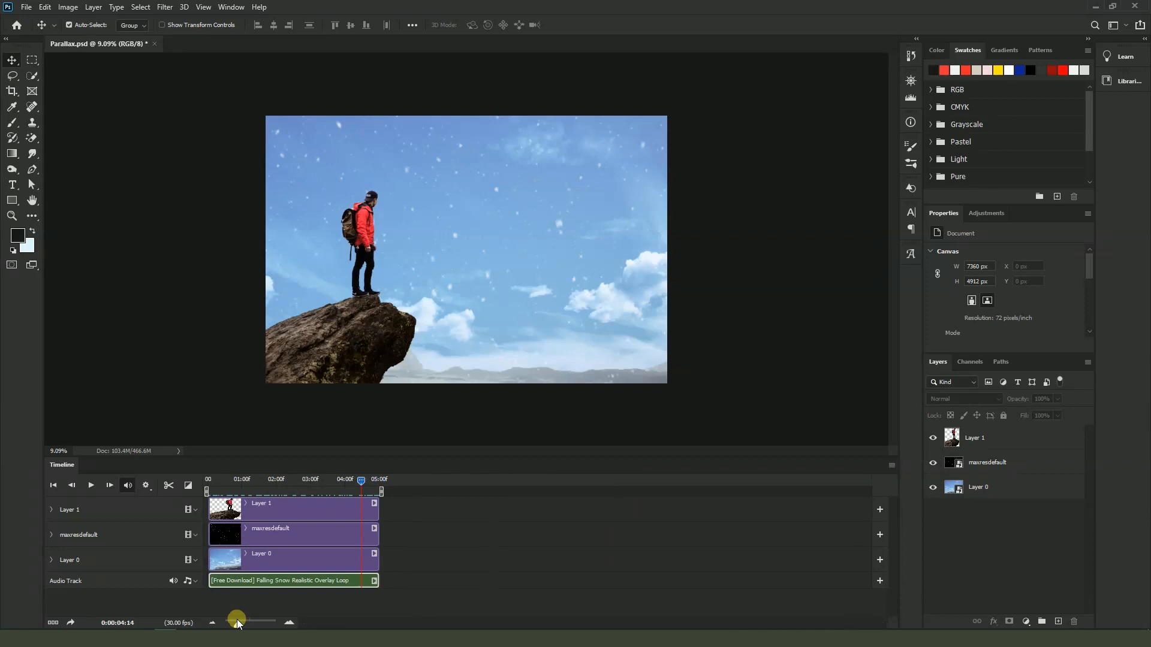
drag(361, 482, 180, 483)
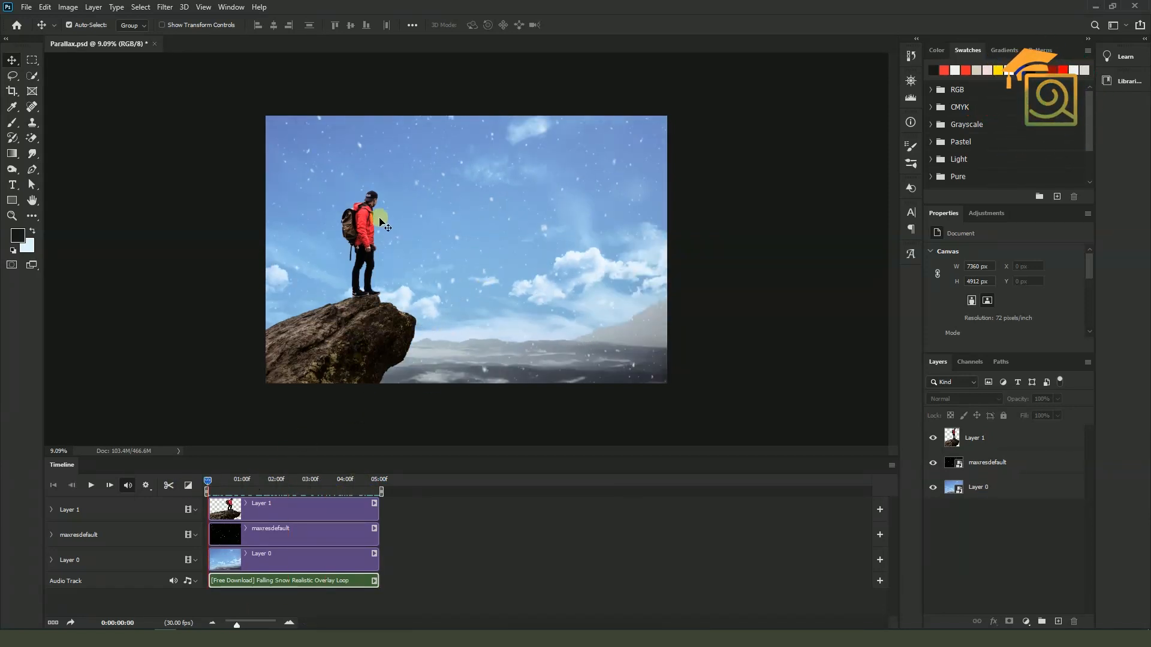
- Play the animation through, review the playback options with Loop Playback on, and play it again
key(space)
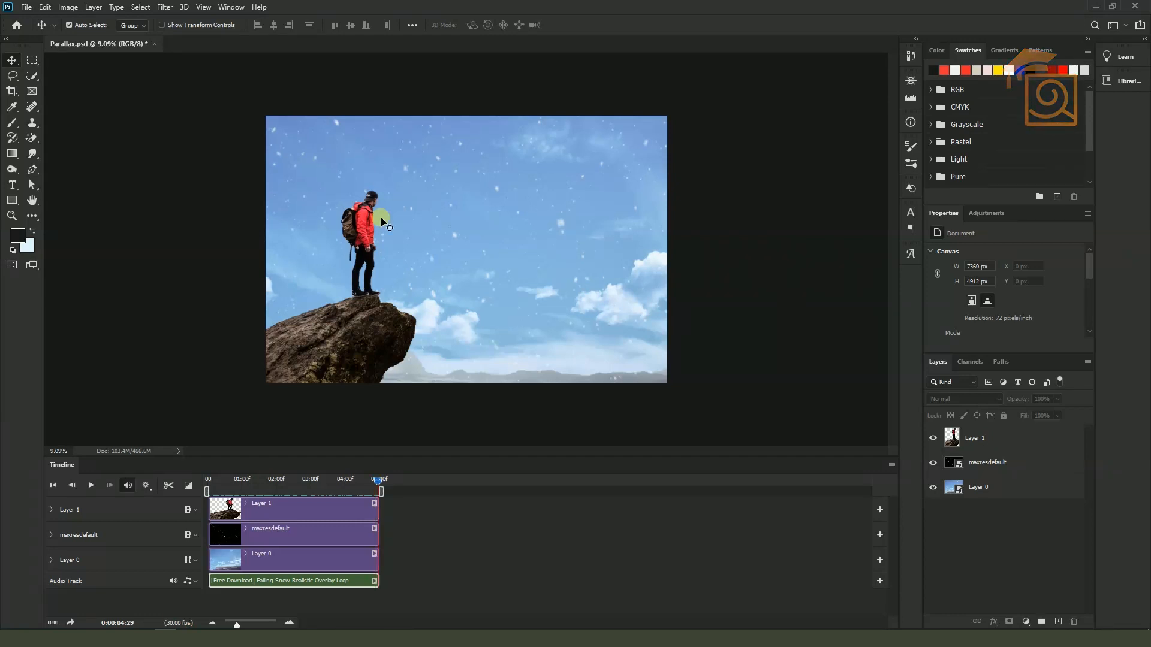
click(91, 485)
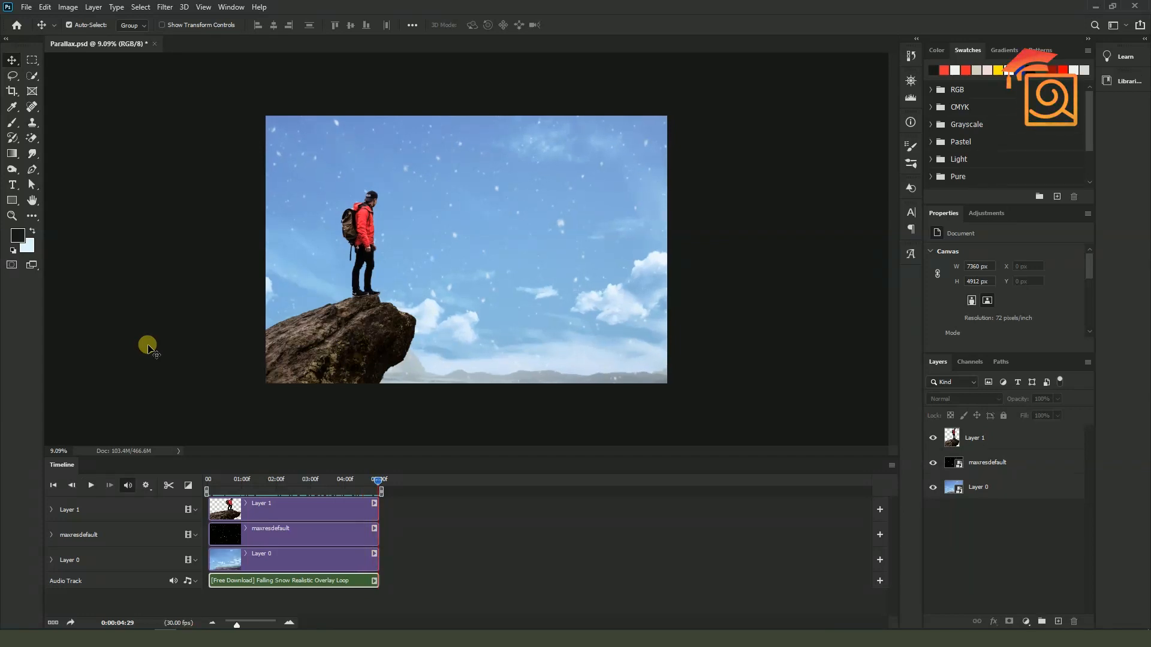
click(147, 485)
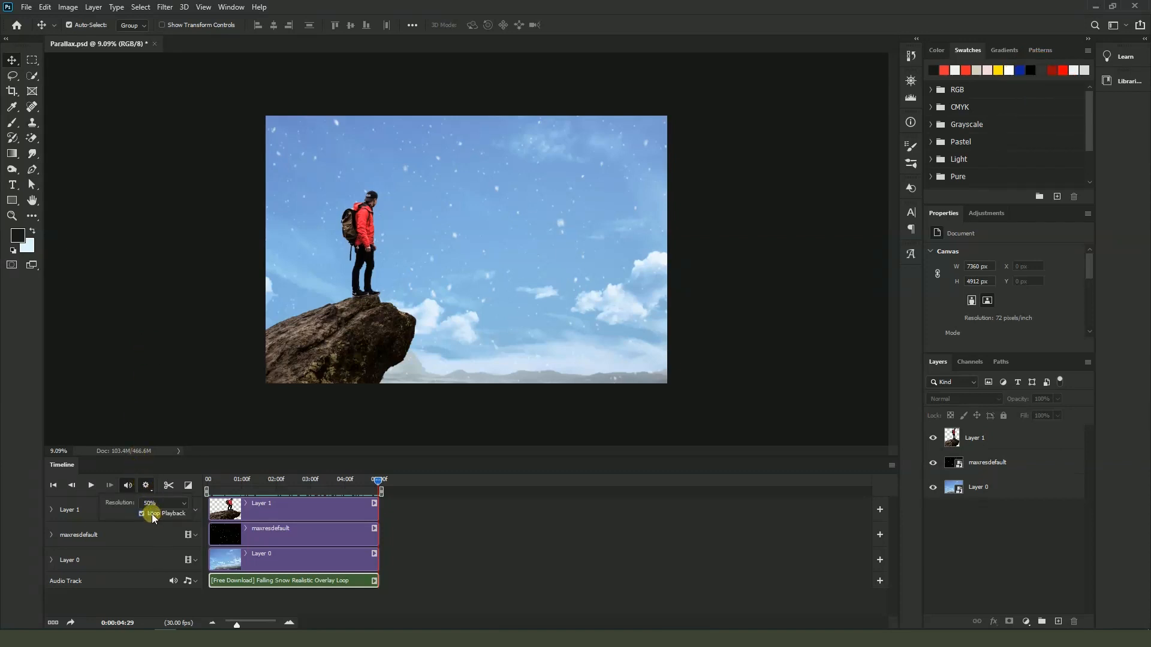
click(146, 485)
click(90, 484)
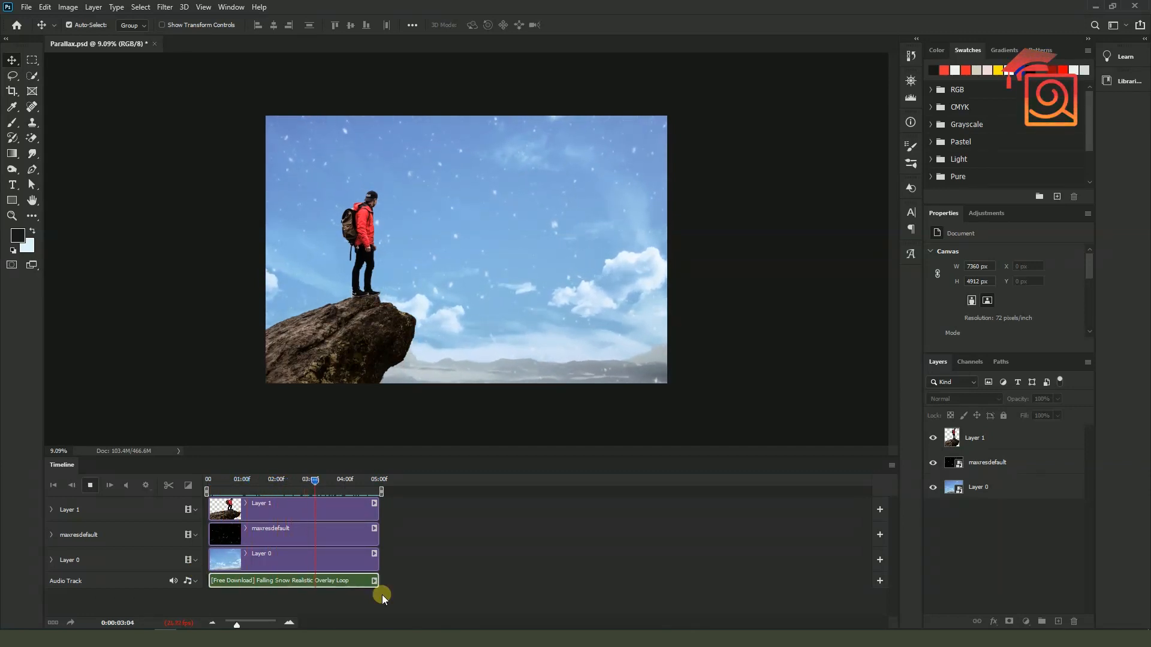
- Stop the preview, examine the motion presets for the Layer 1 clip without applying one, and return the playhead to 0:00:00:00
click(375, 504)
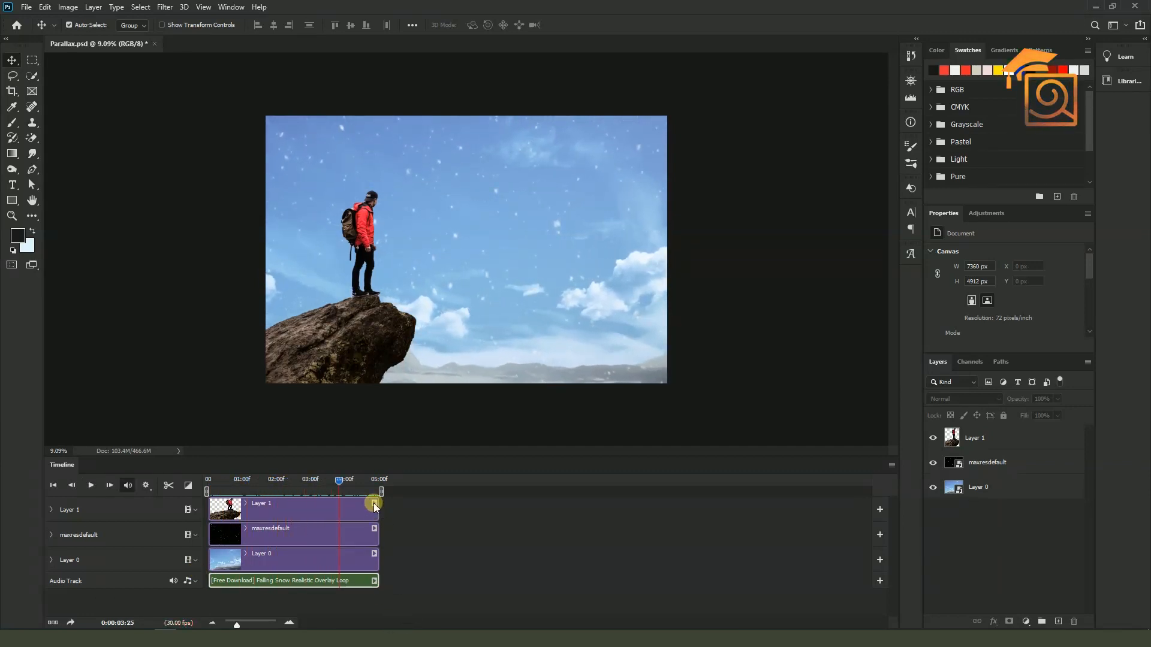
click(375, 506)
click(414, 454)
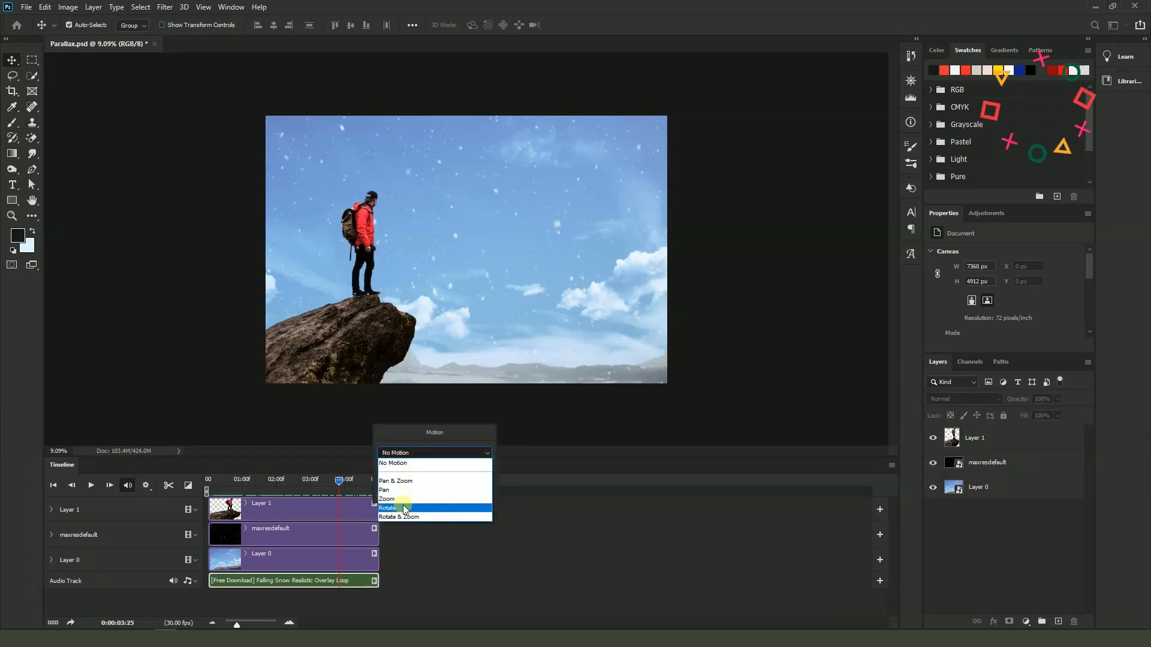
click(339, 486)
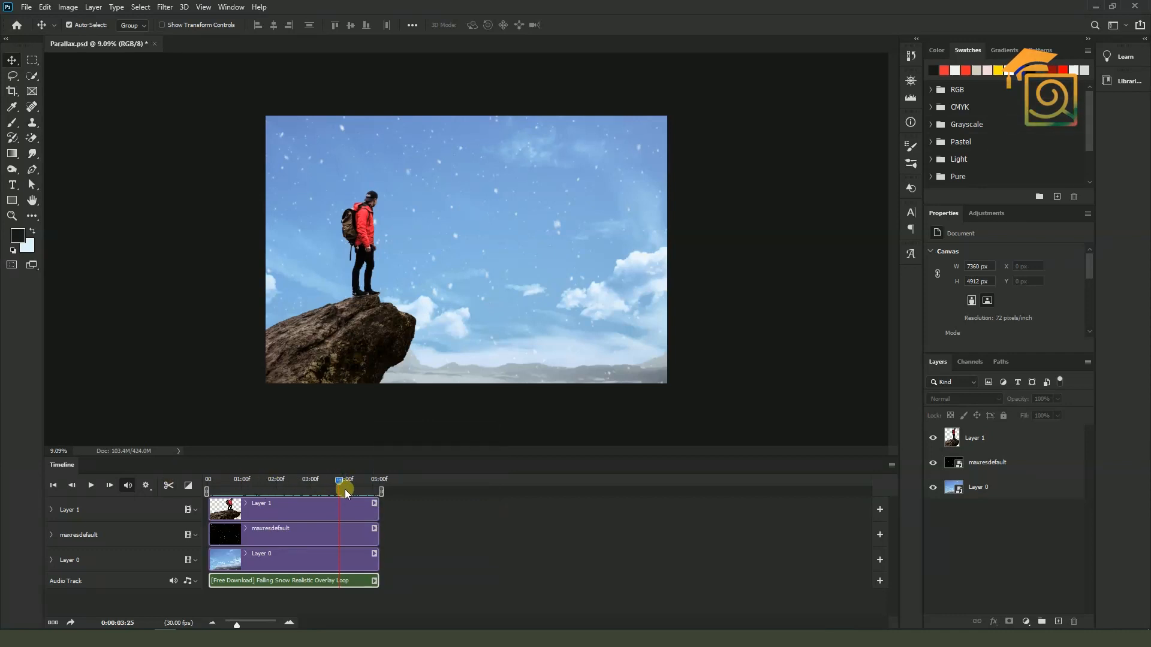
drag(337, 483, 208, 480)
- Start a video render of the animation as Parallax.mp4 and choose the Downloads folder as its destination
click(27, 8)
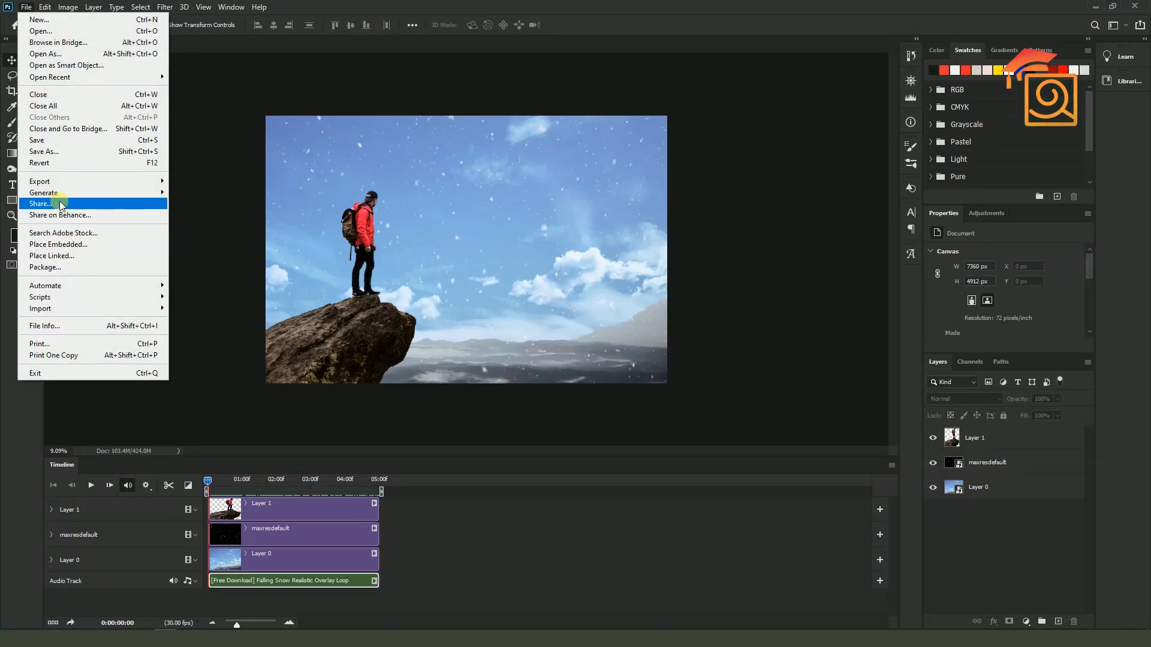
mouse_move(59, 186)
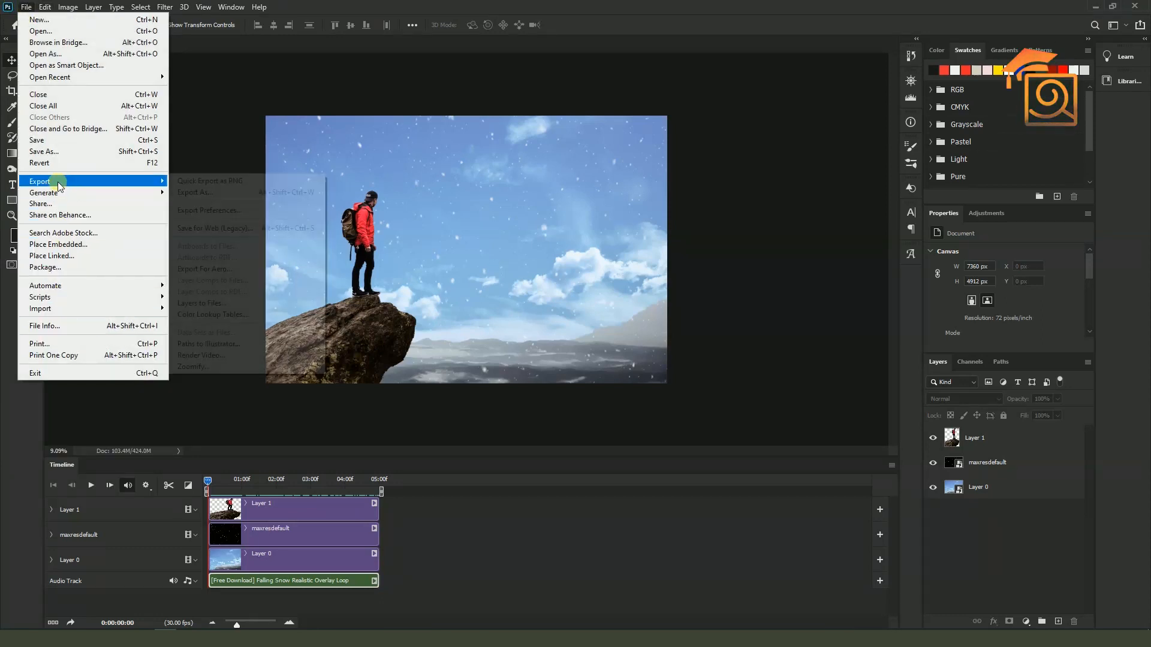
click(211, 358)
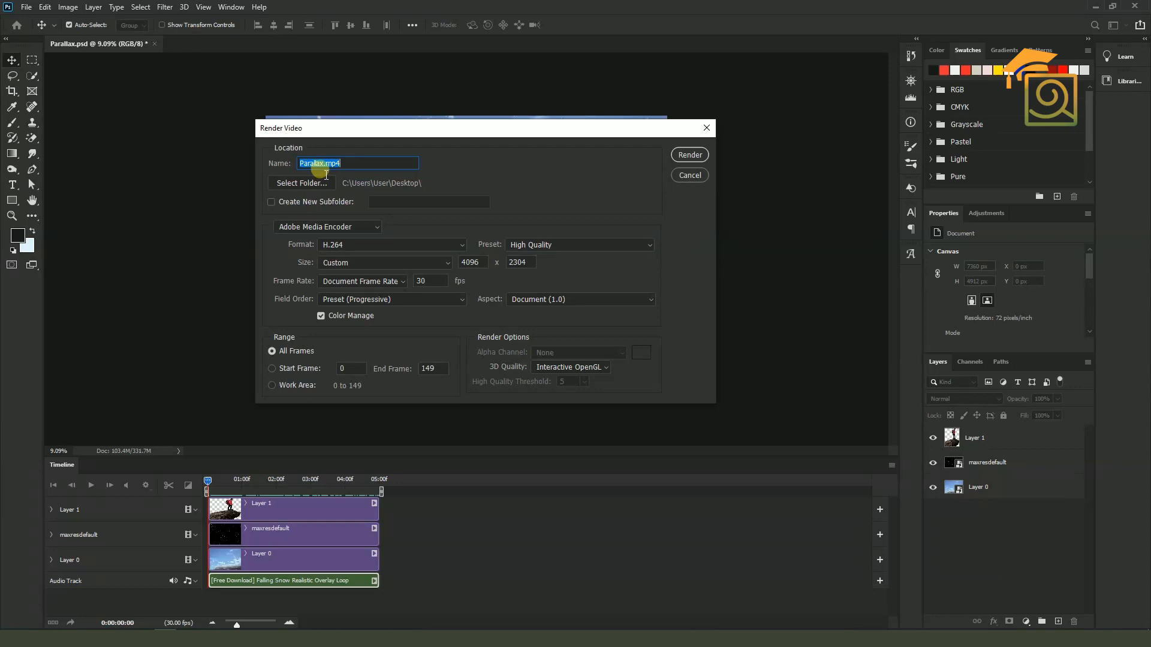
click(318, 182)
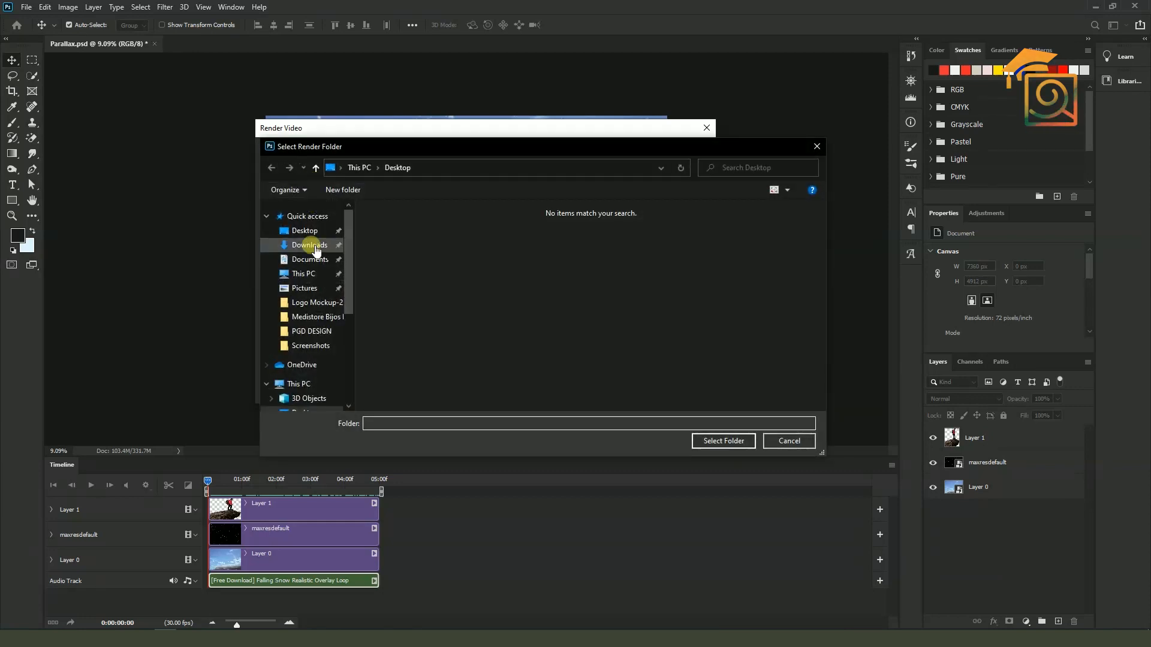
click(309, 245)
click(724, 441)
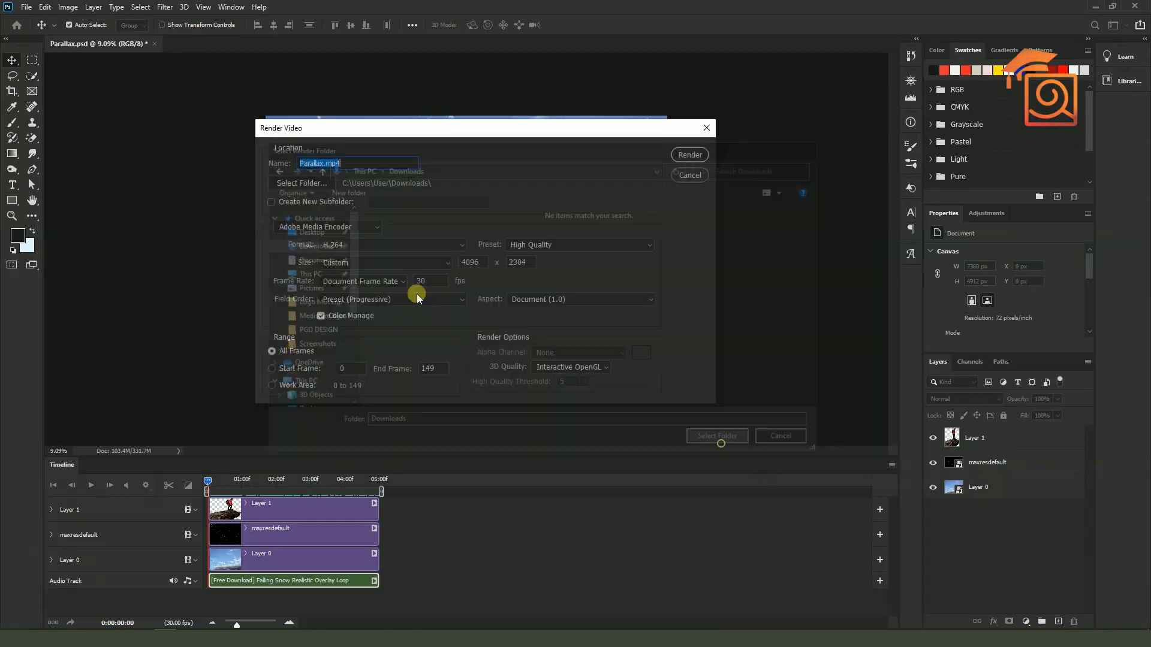
- Choose the H.264 format with the High Quality preset and try to render the video at the document frame rate
click(345, 247)
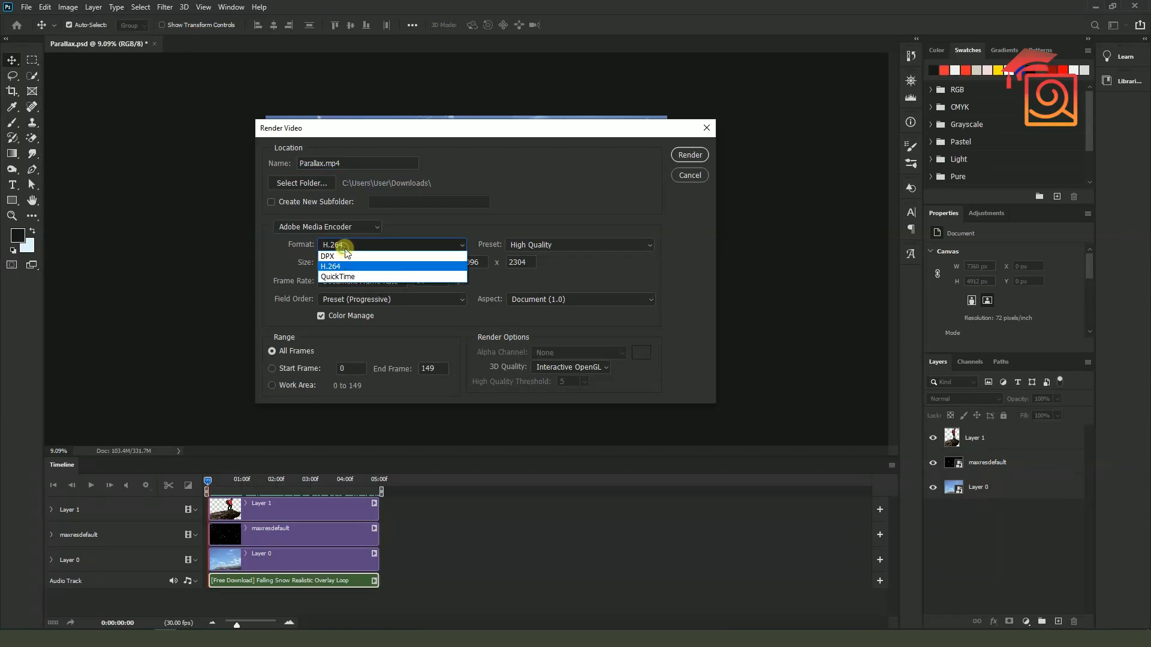
click(344, 267)
click(548, 247)
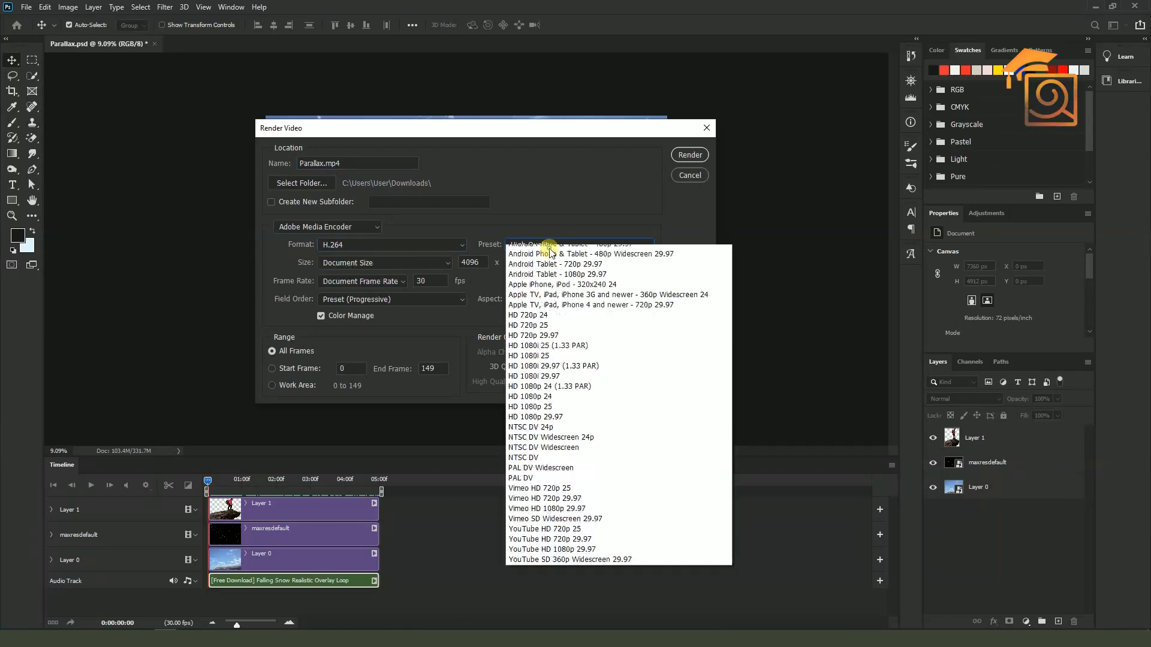
click(550, 250)
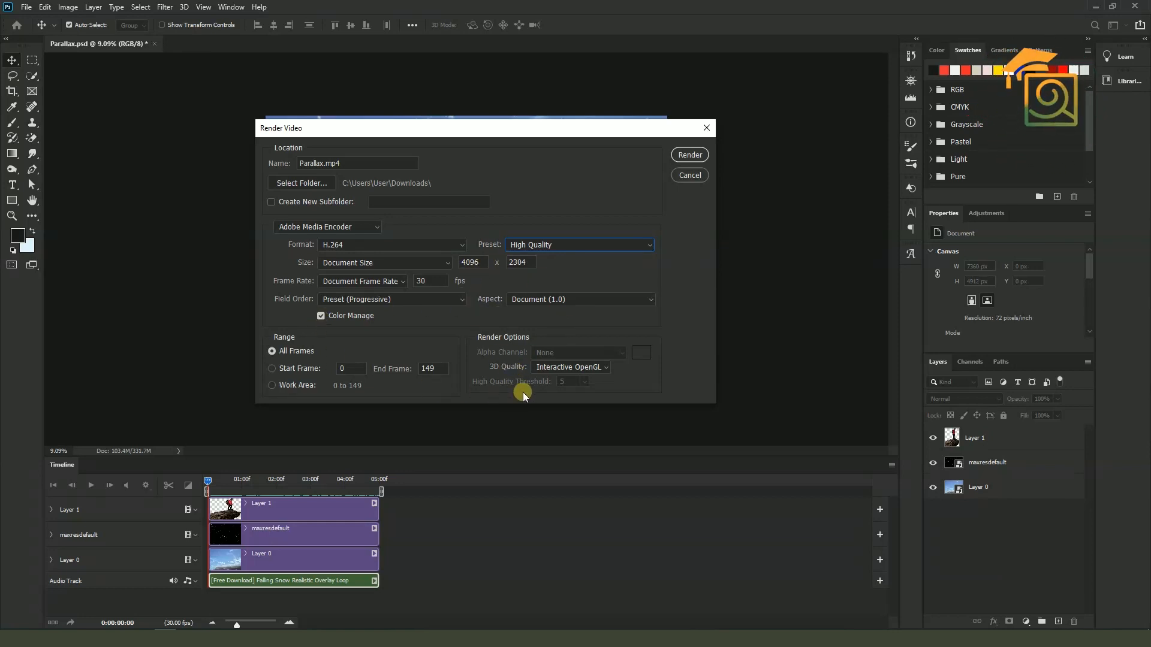
click(684, 157)
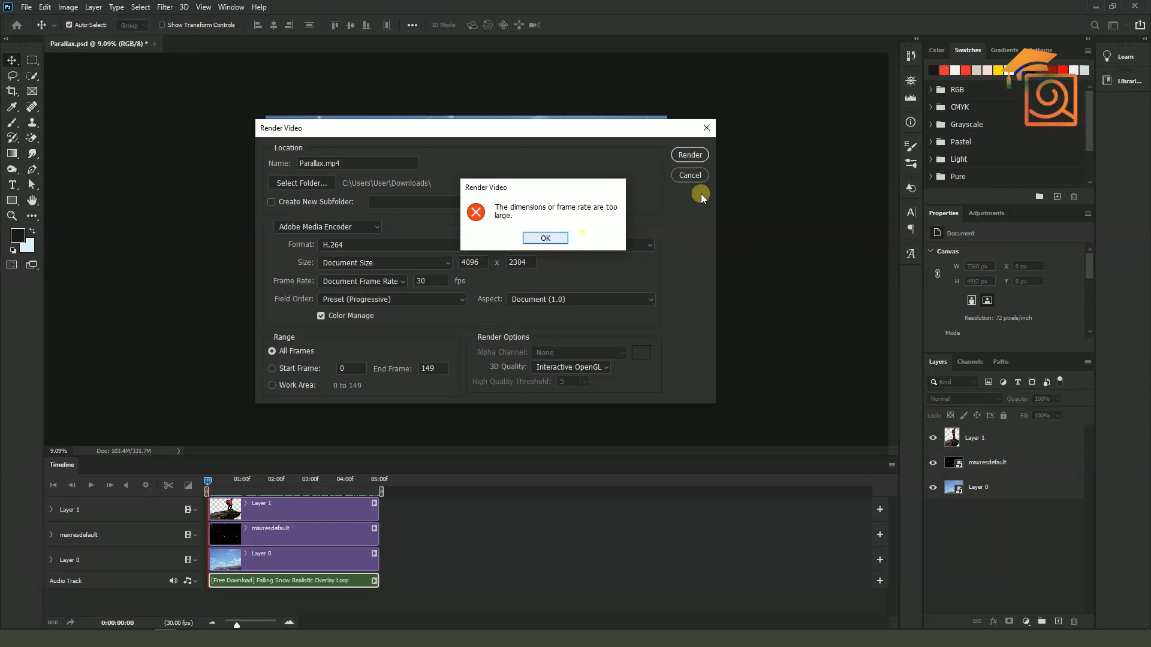
click(535, 238)
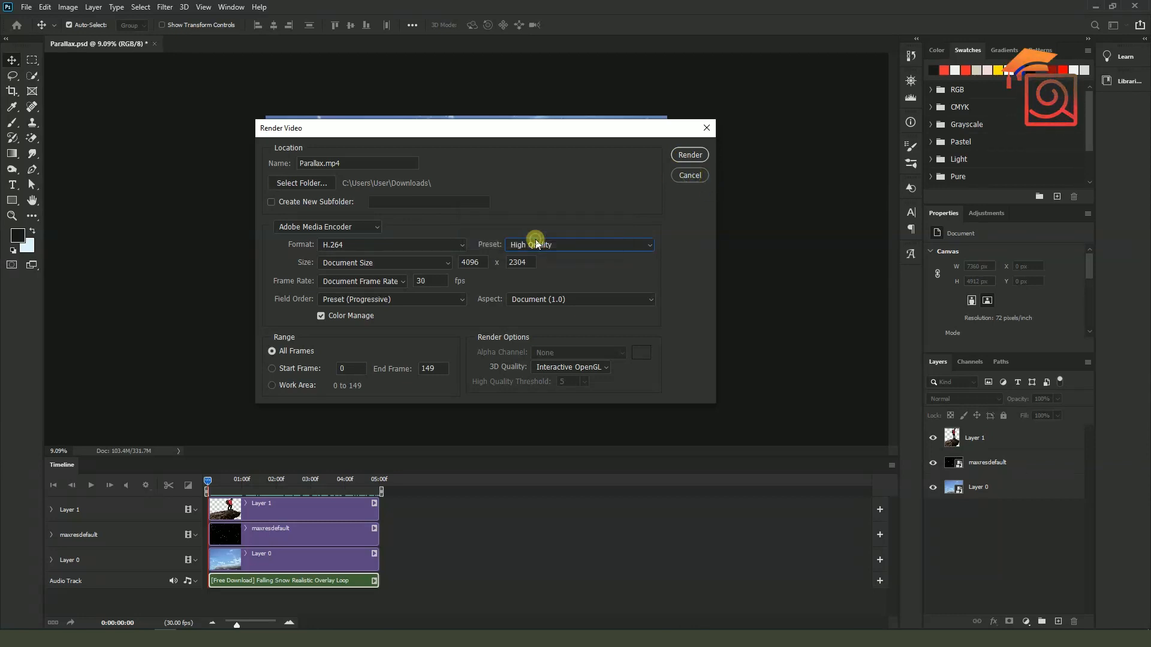
- Set the render's frame rate to 25 fps and render the video
click(423, 281)
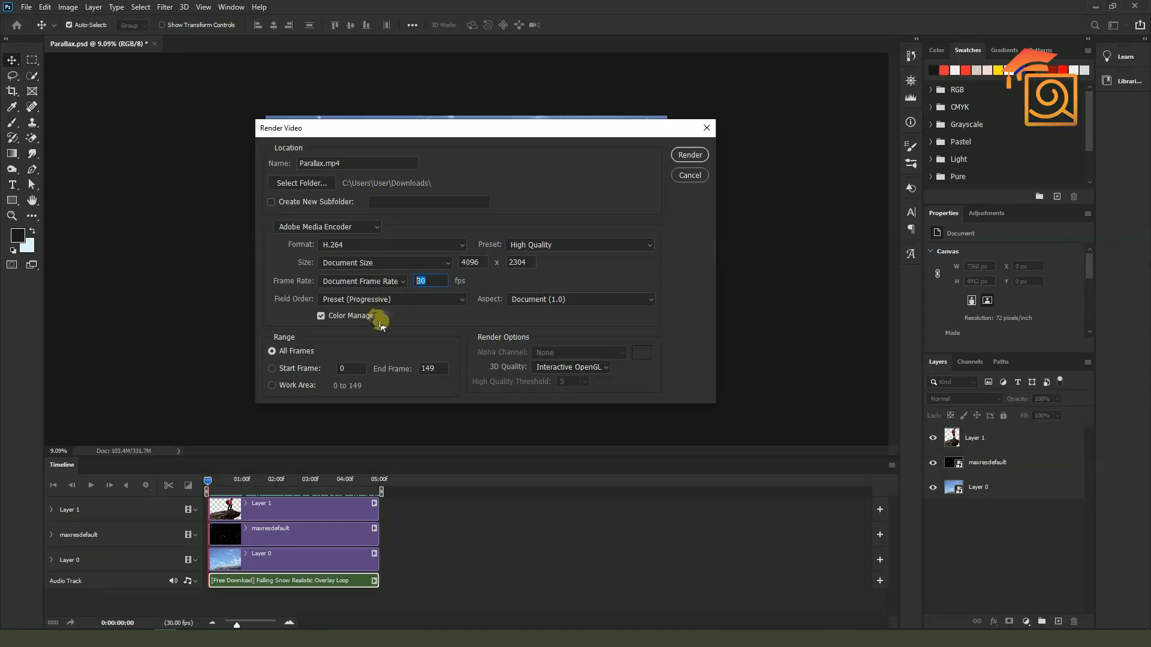
click(402, 281)
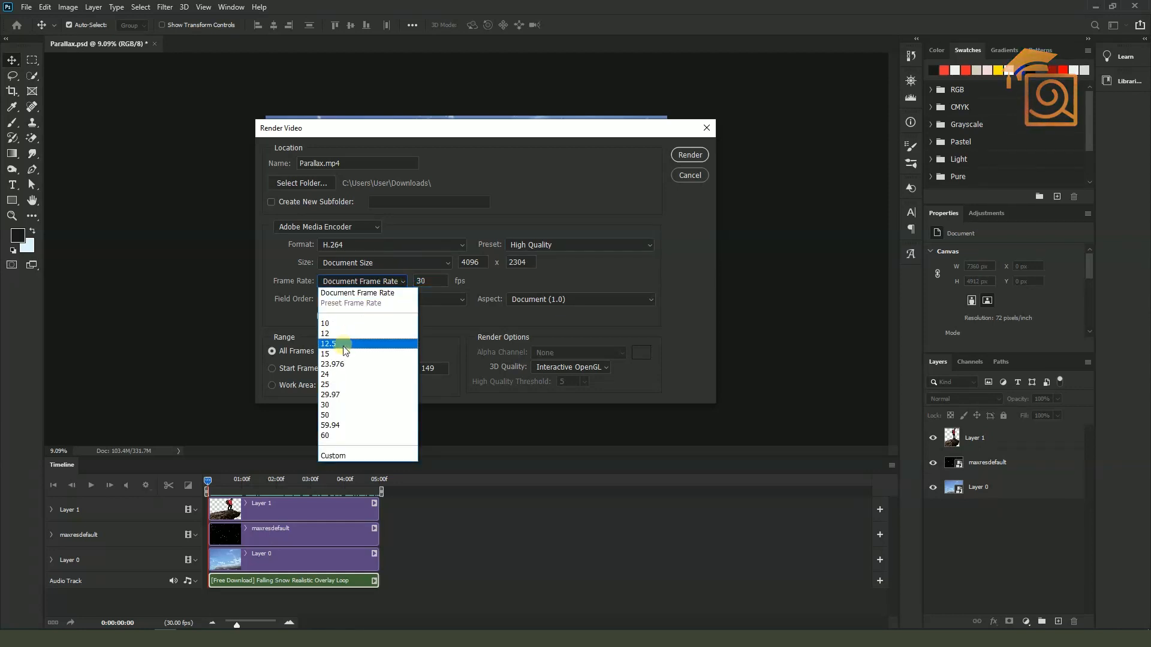
click(328, 384)
click(689, 156)
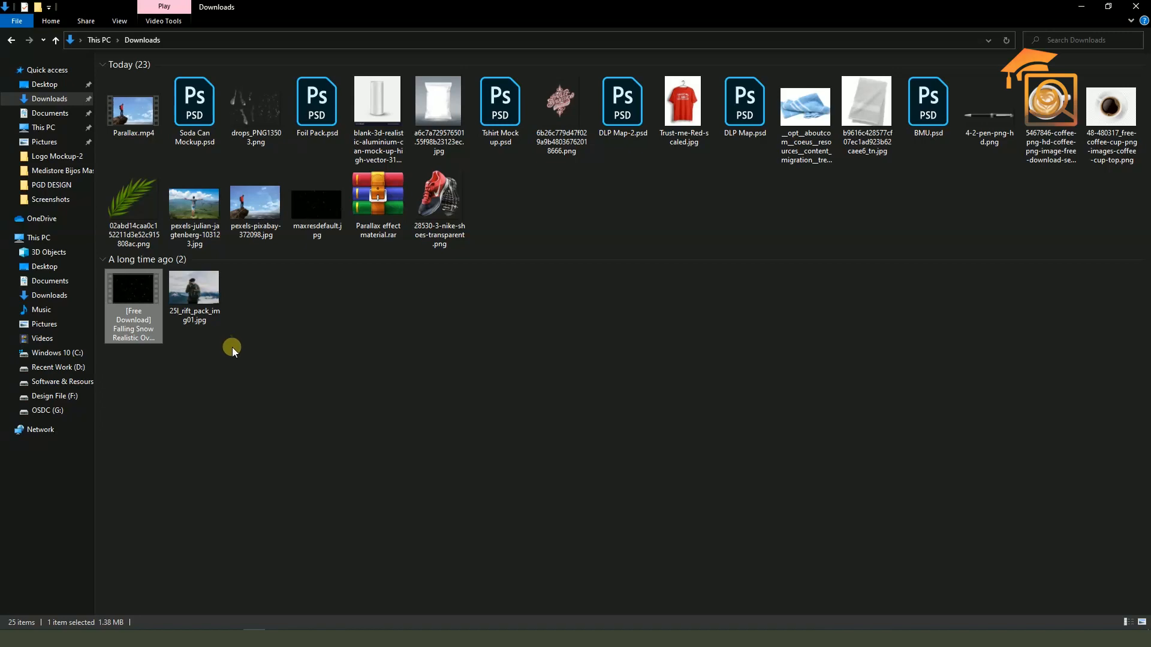
- Open the rendered Parallax.mp4 from the Downloads folder in the video player and replay it from the start
double_click(126, 118)
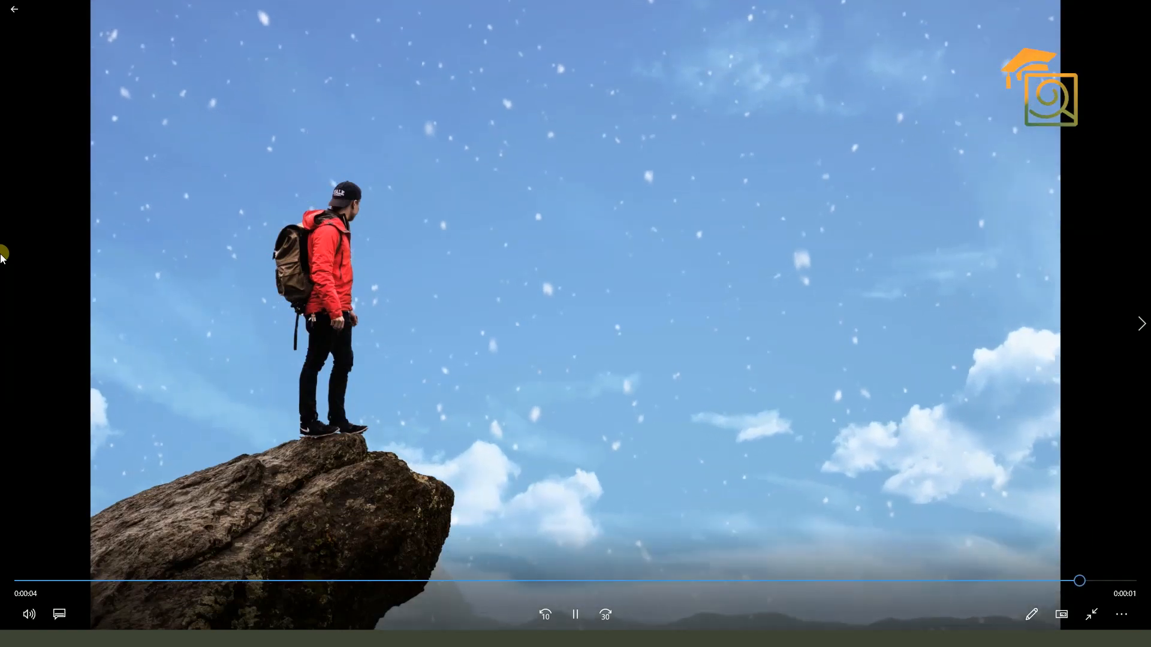
click(579, 620)
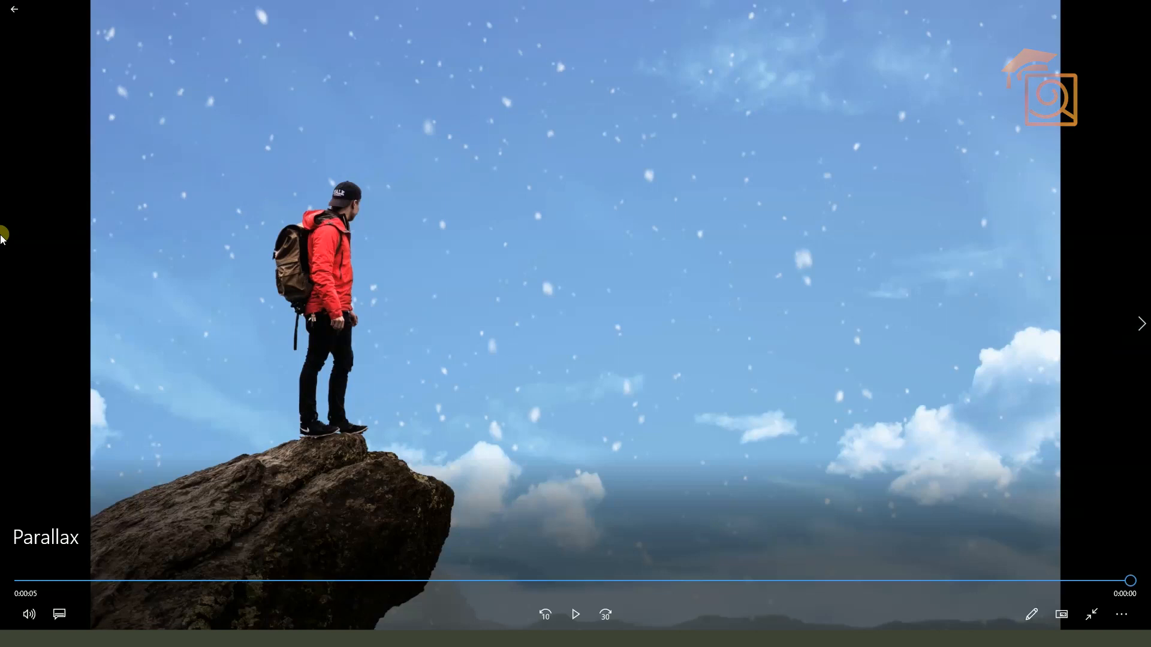
click(576, 616)
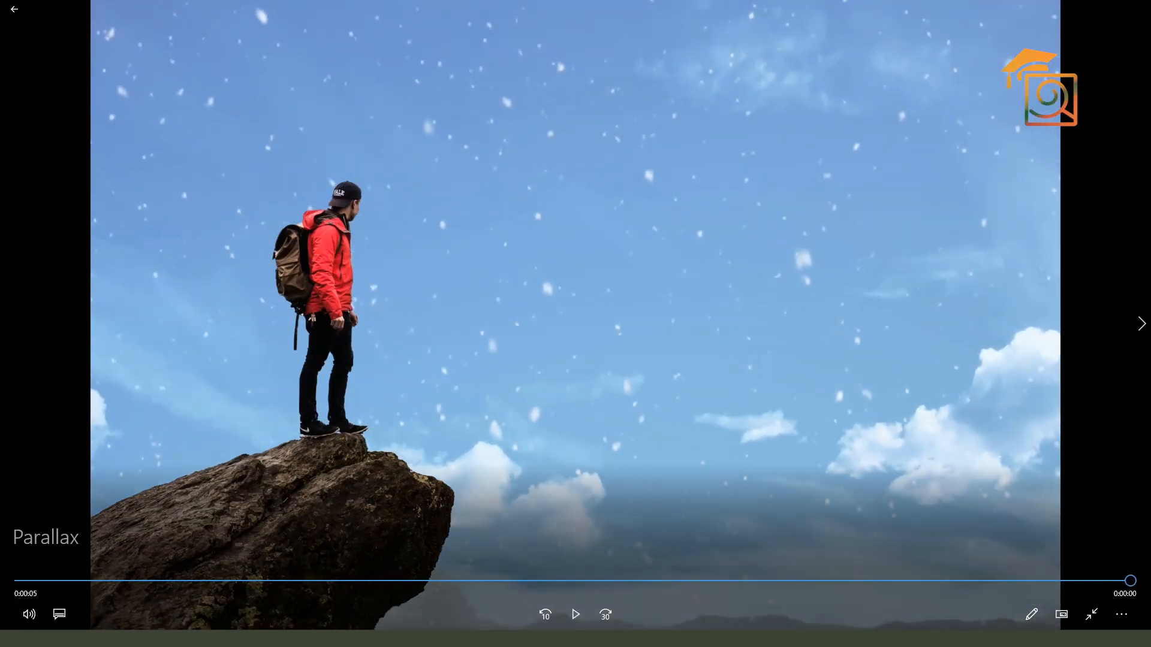
click(576, 616)
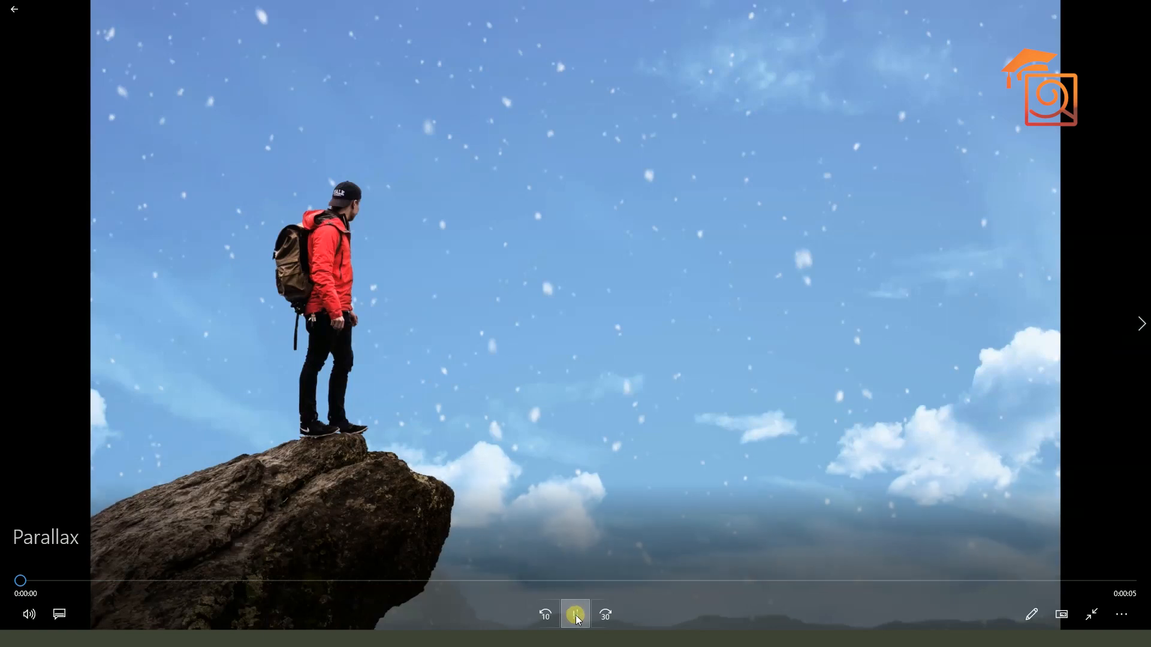